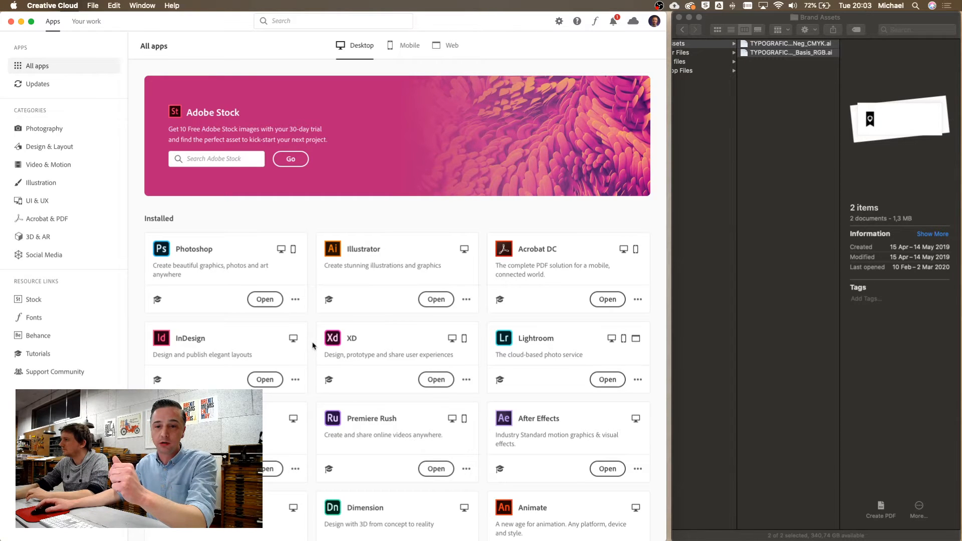
Check the recent app updates, then scroll through the full All apps list
click(37, 86)
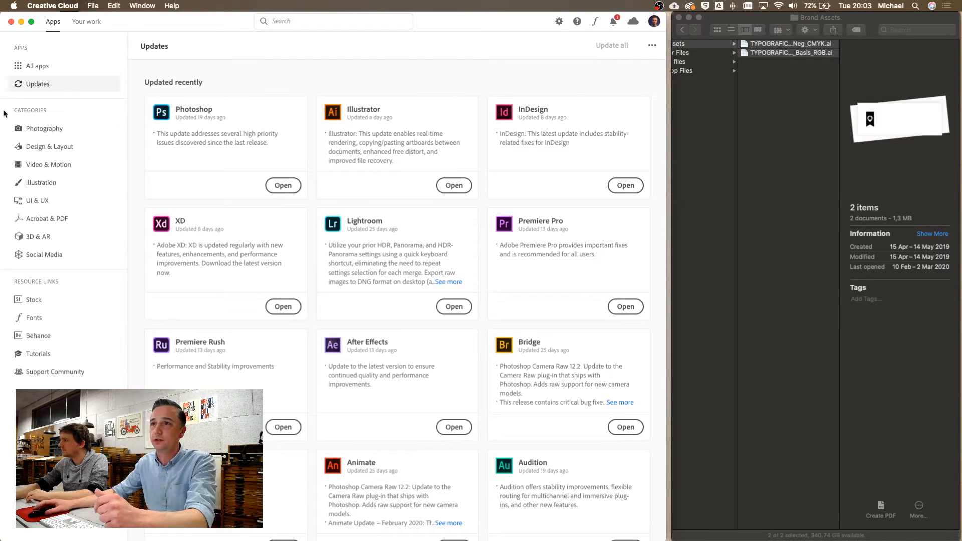
click(31, 66)
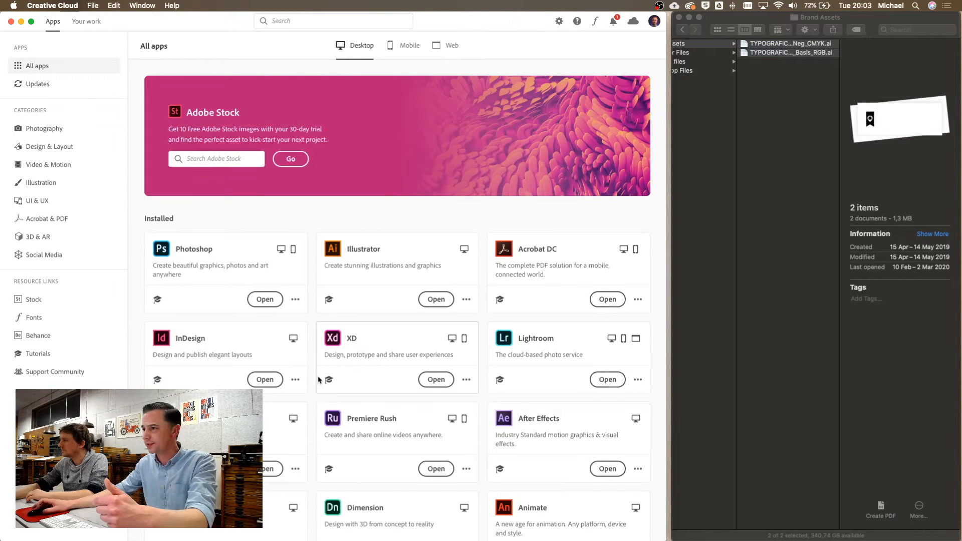
scroll(318, 381, down, 3)
scroll(319, 380, down, 5)
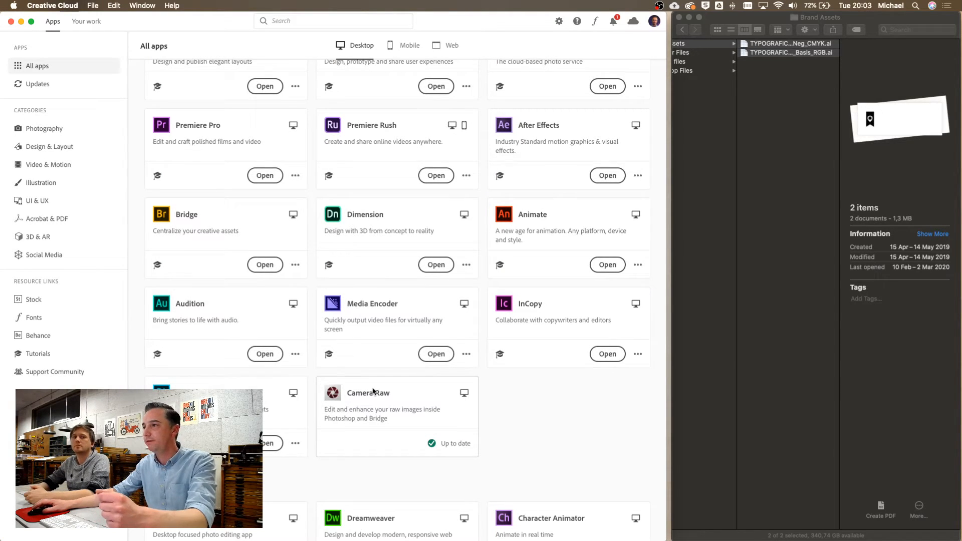
scroll(373, 391, up, 6)
scroll(374, 391, up, 2)
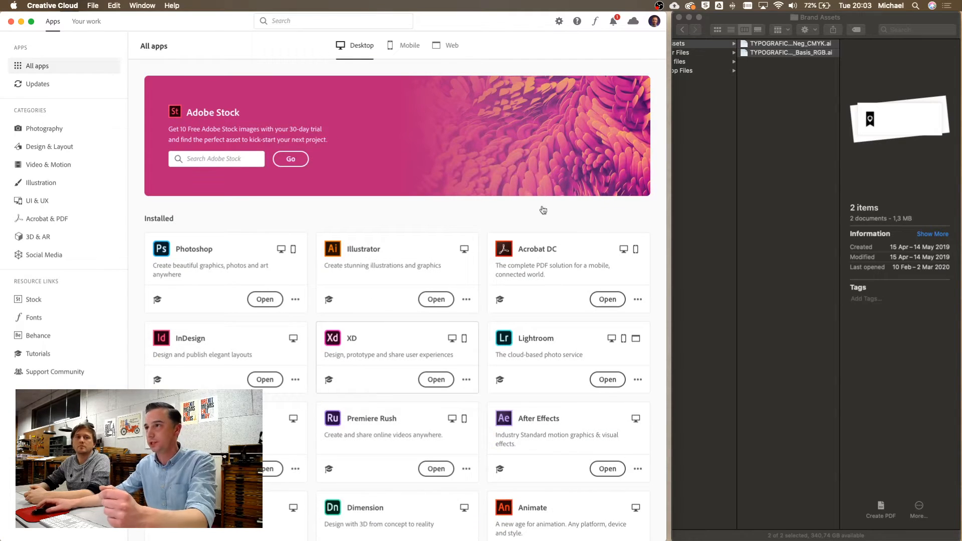
Browse the mobile apps and web apps, then return to the installed desktop apps
click(415, 50)
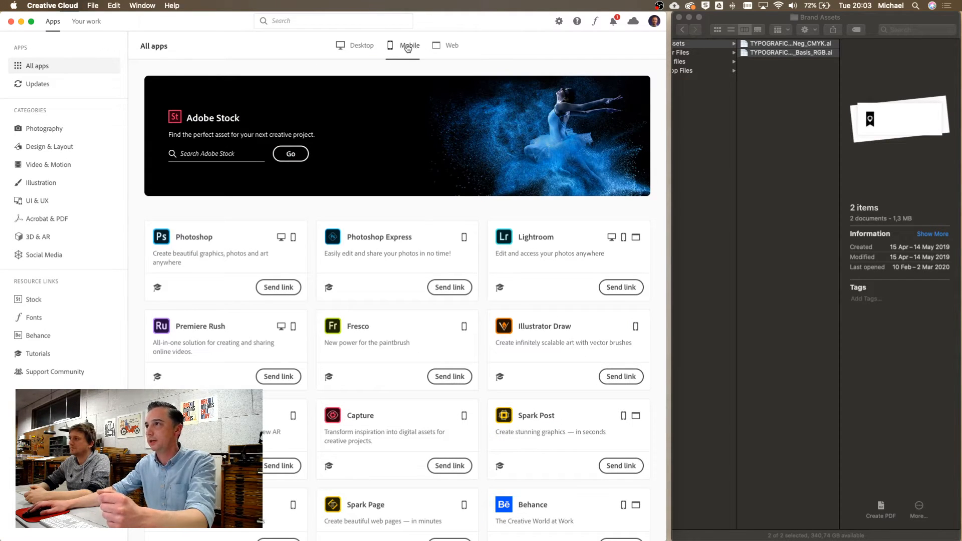
scroll(274, 416, down, 6)
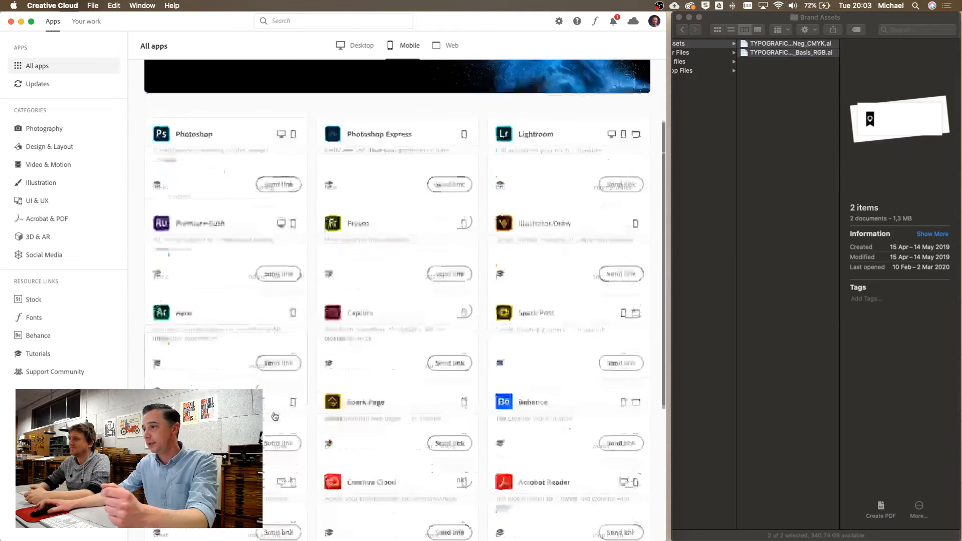
scroll(274, 417, down, 1)
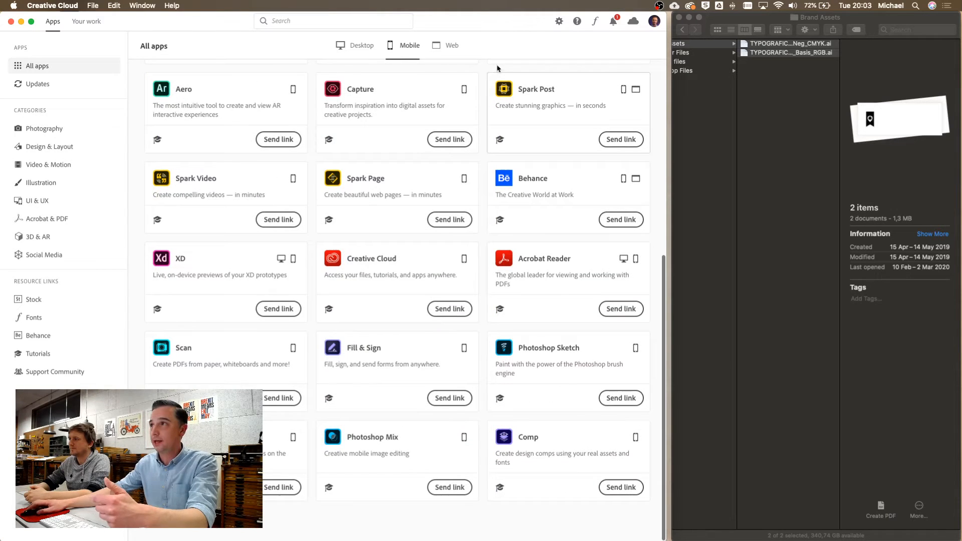
click(448, 44)
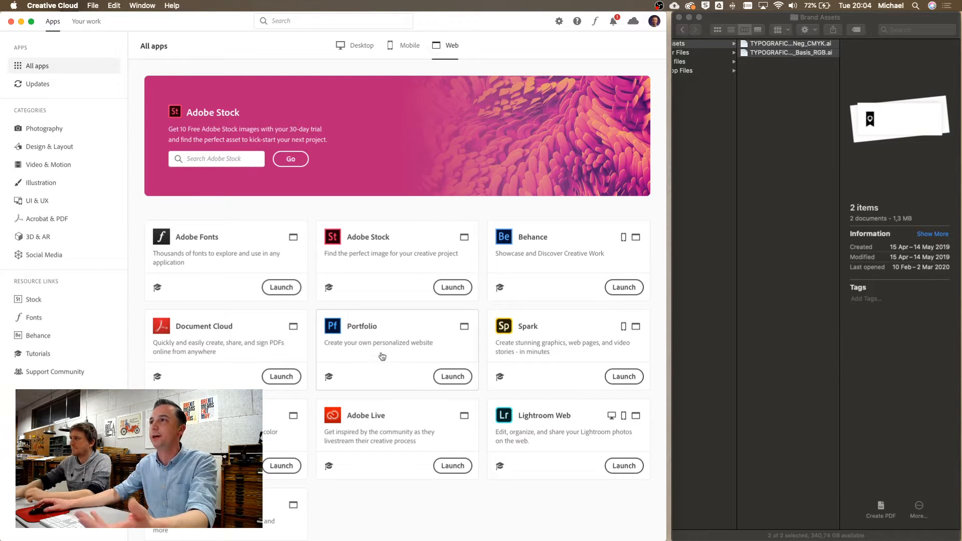
click(356, 49)
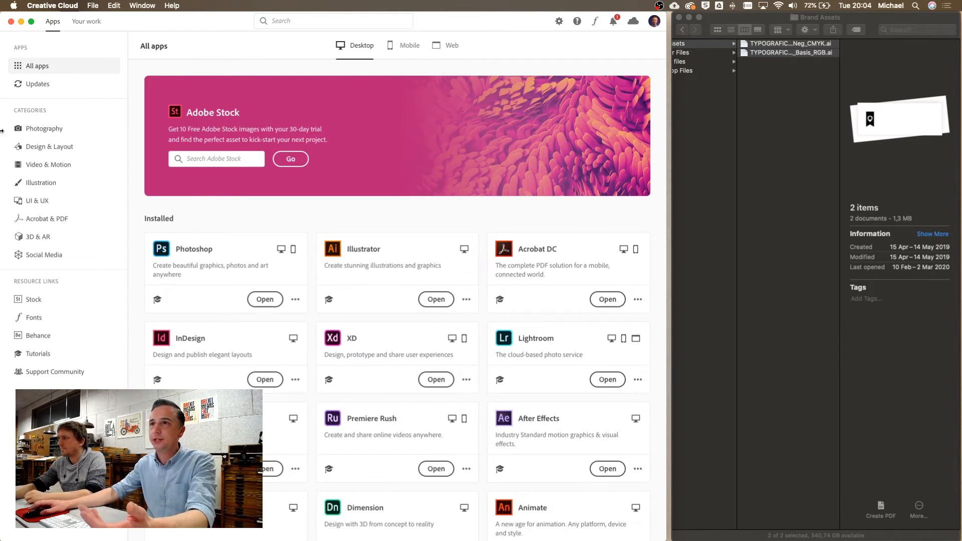
Browse the Photography, Social Media and 3D & AR categories, ending on Dimension, Photoshop and Mixamo
click(43, 133)
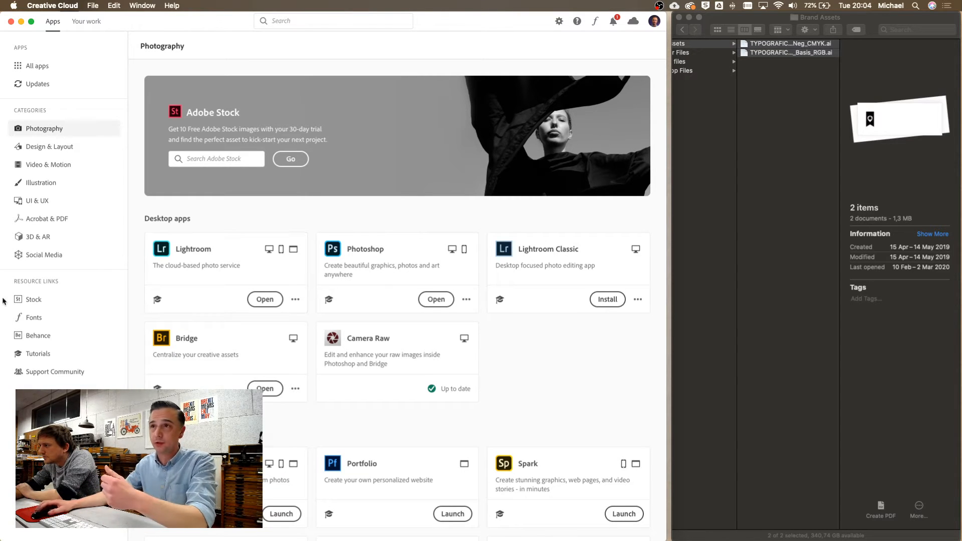
click(46, 255)
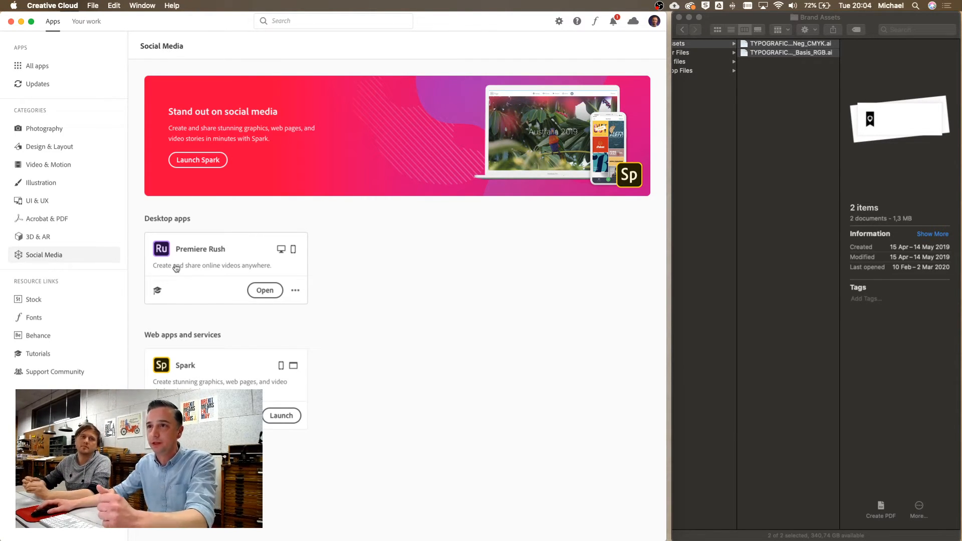
click(45, 238)
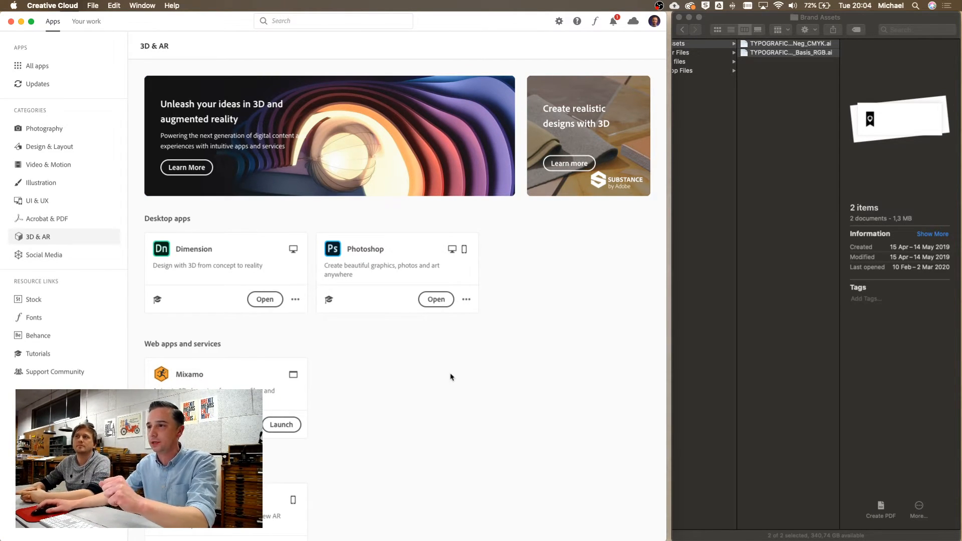
scroll(465, 394, down, 2)
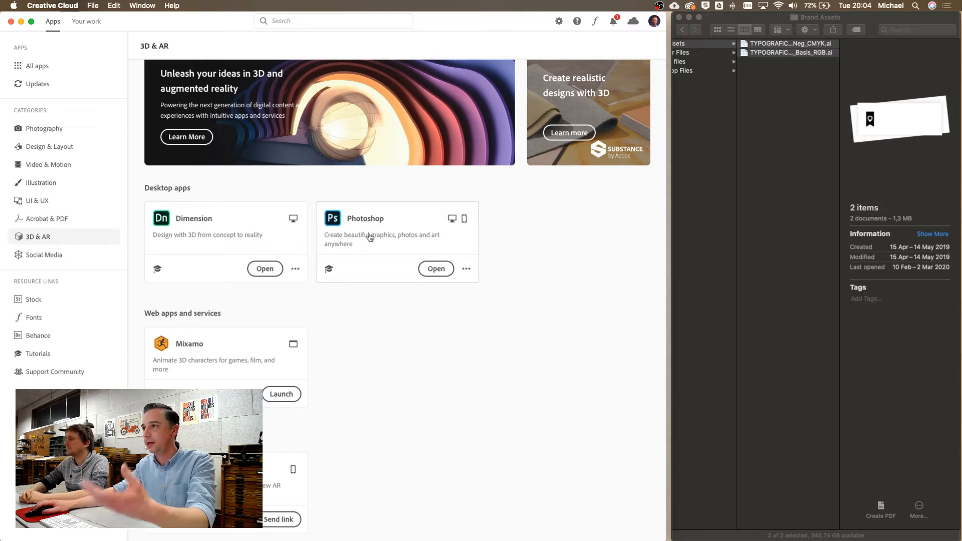
scroll(211, 534, down, 2)
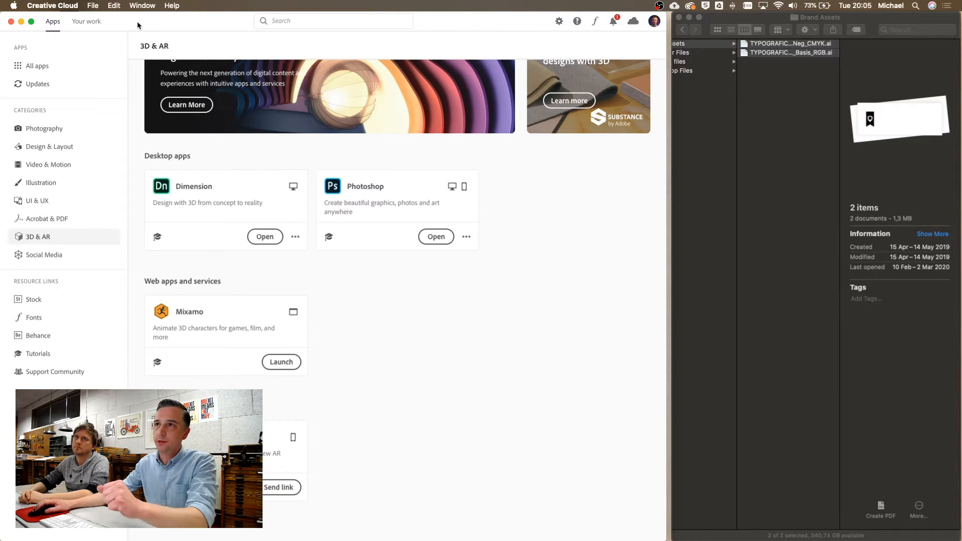
click(83, 26)
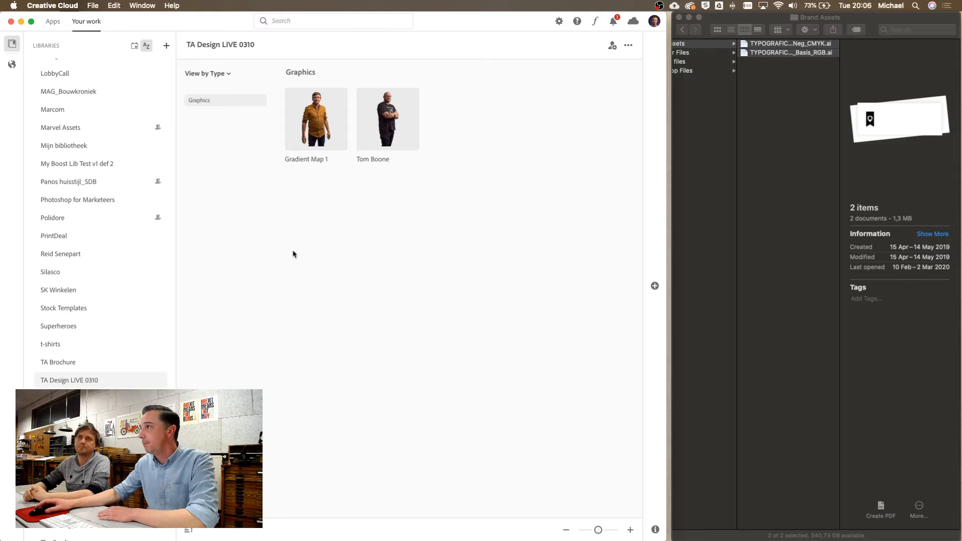
scroll(722, 235, left, 5)
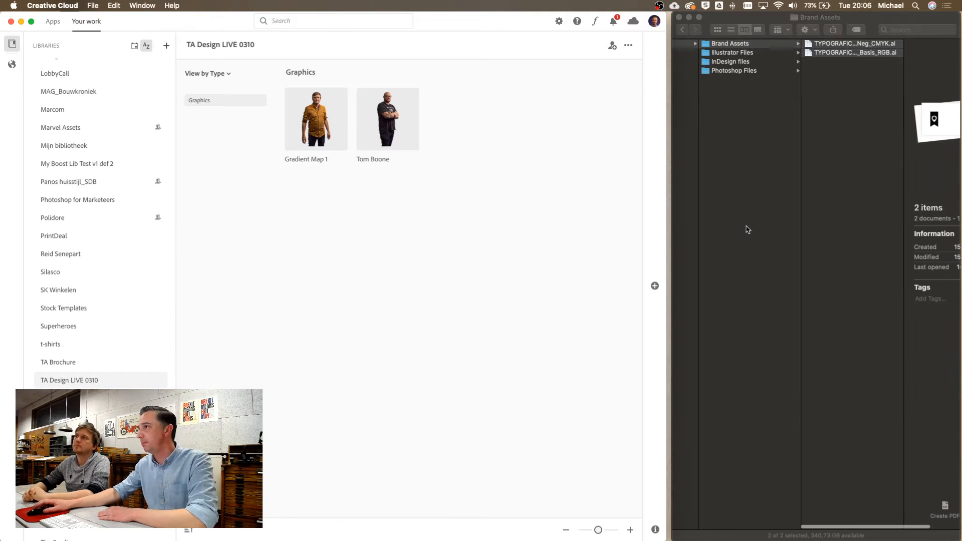
In Finder, show the Brand Assets folder's two .ai files, then return to Creative Cloud
scroll(748, 230, left, 5)
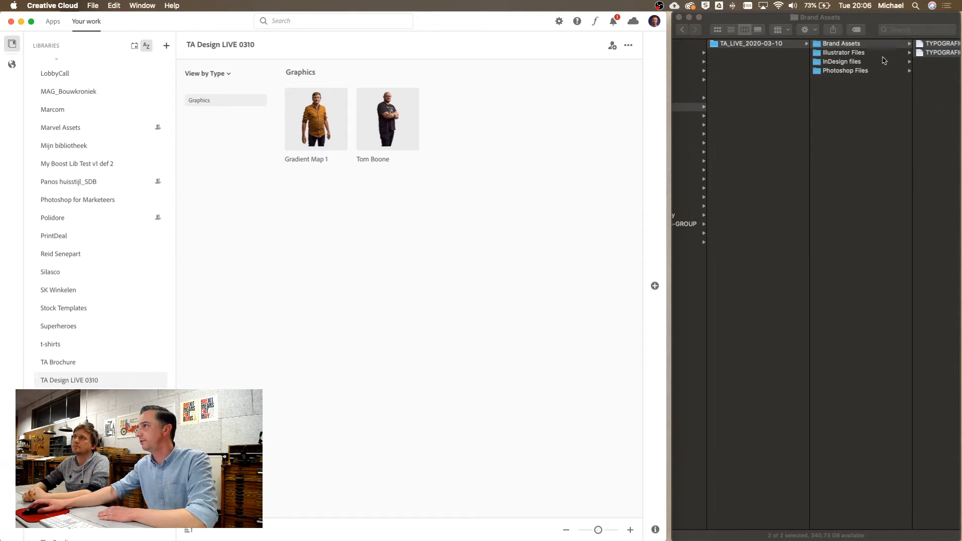
click(834, 68)
click(839, 71)
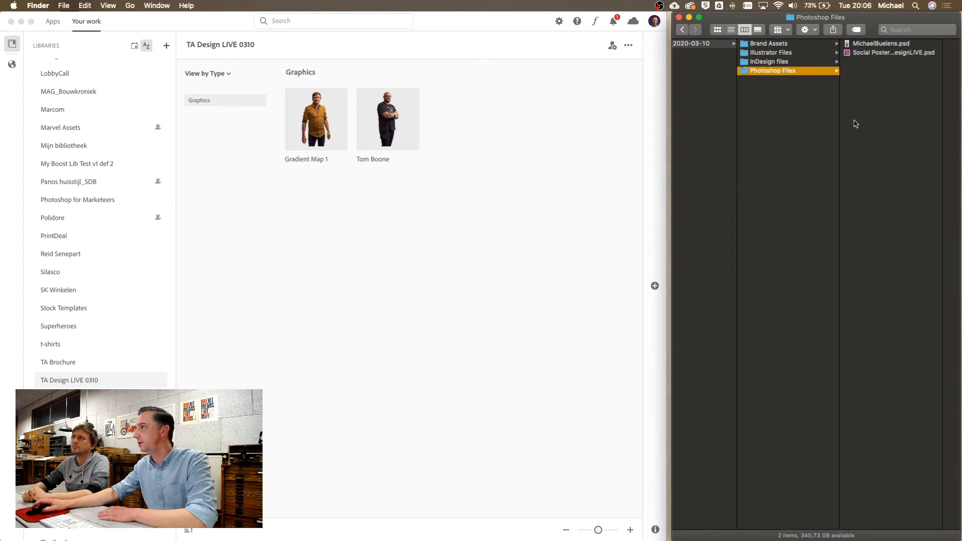
click(763, 44)
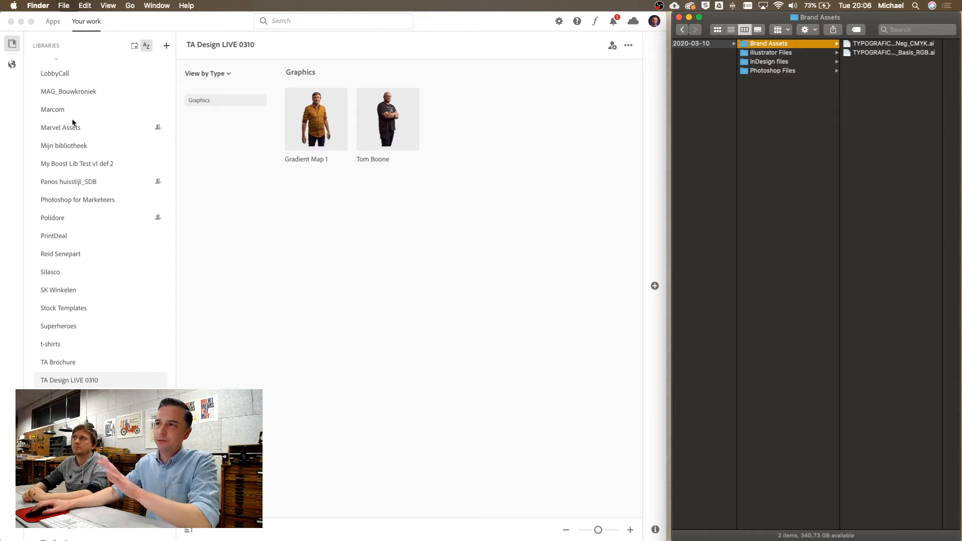
click(10, 47)
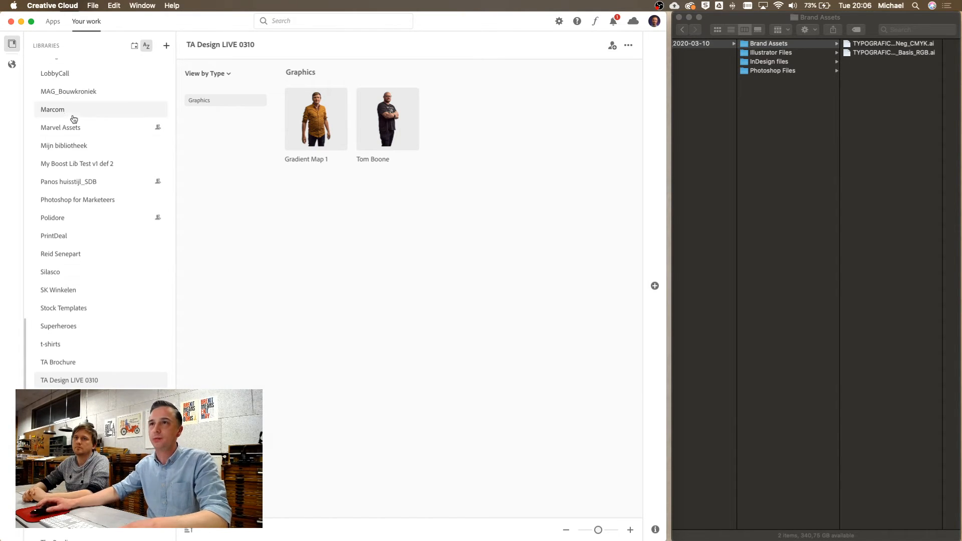
Show the web links: Cloud documents, Published links, Shared with you and Deleted
click(12, 65)
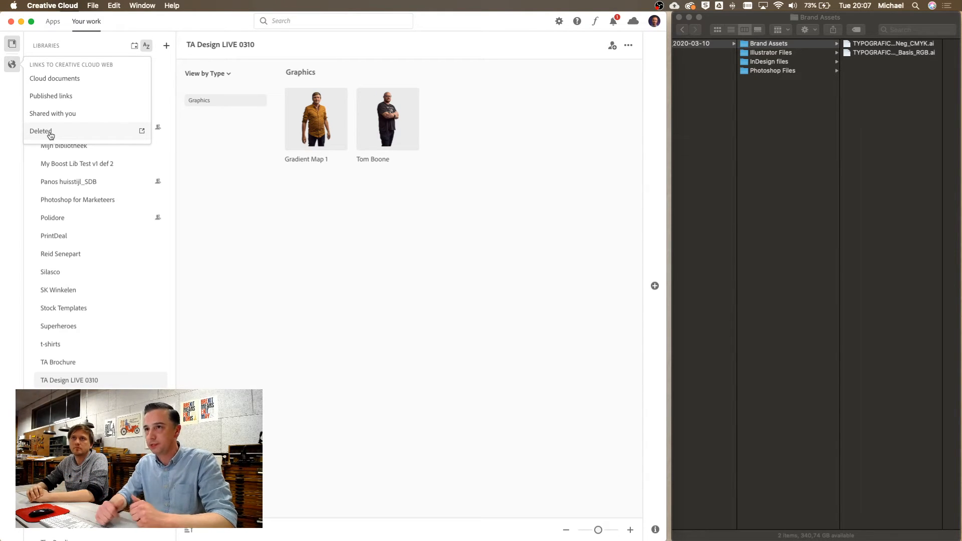
Dismiss the web links menu to return to the TA Design LIVE 0310 library
click(11, 45)
click(12, 45)
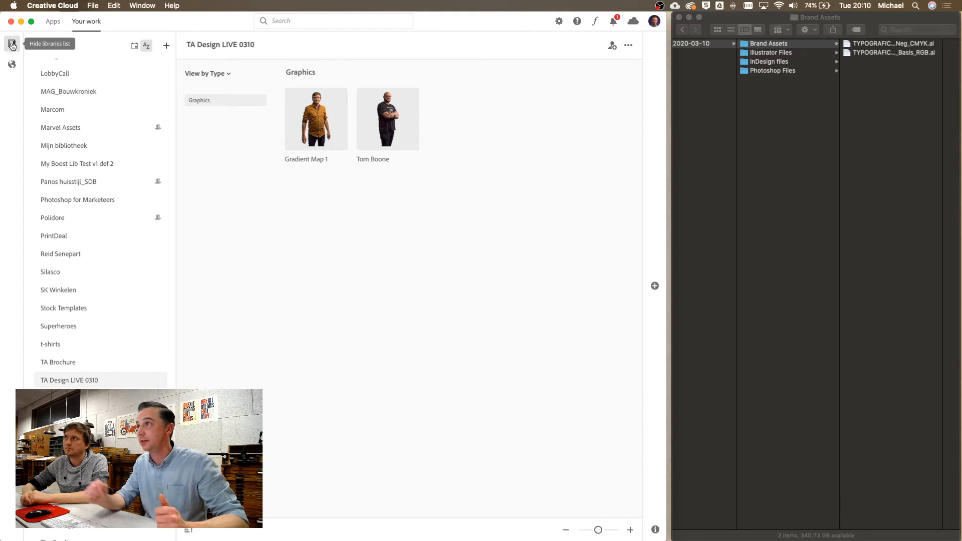
Check cloud storage: 51.1 GB of 250 GB used (20%), file syncing up to date
click(633, 22)
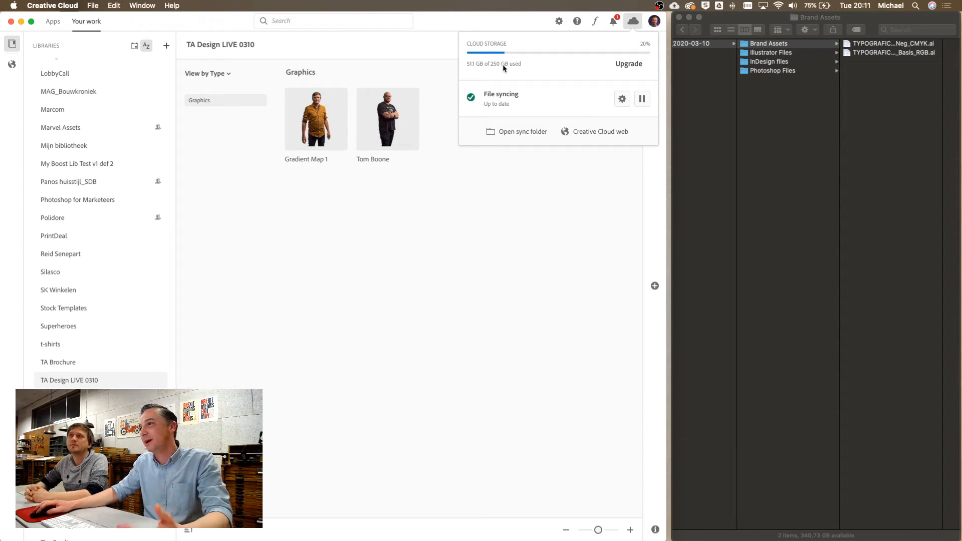
Reopen the cloud storage overview and reveal the Creative Cloud Files sync folder in Finder
click(635, 24)
click(635, 24)
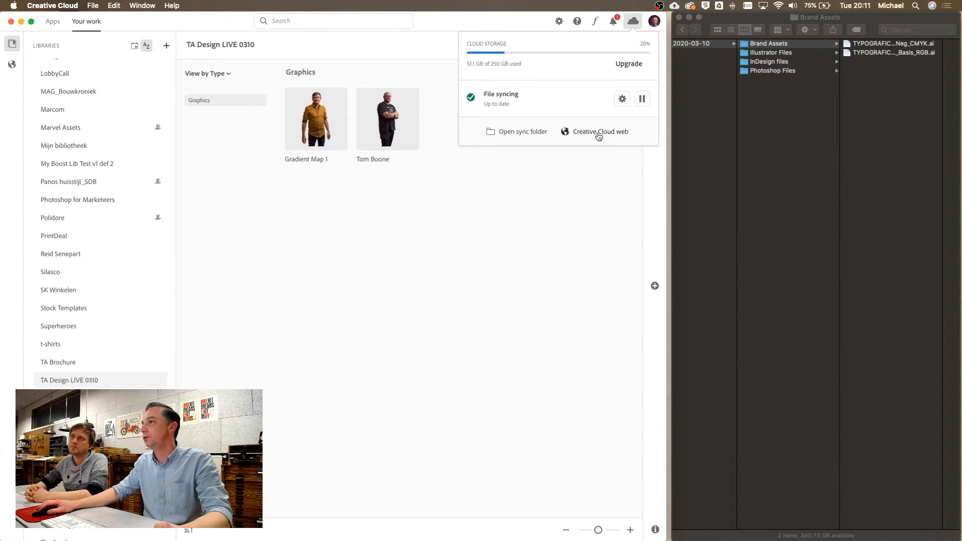
click(495, 133)
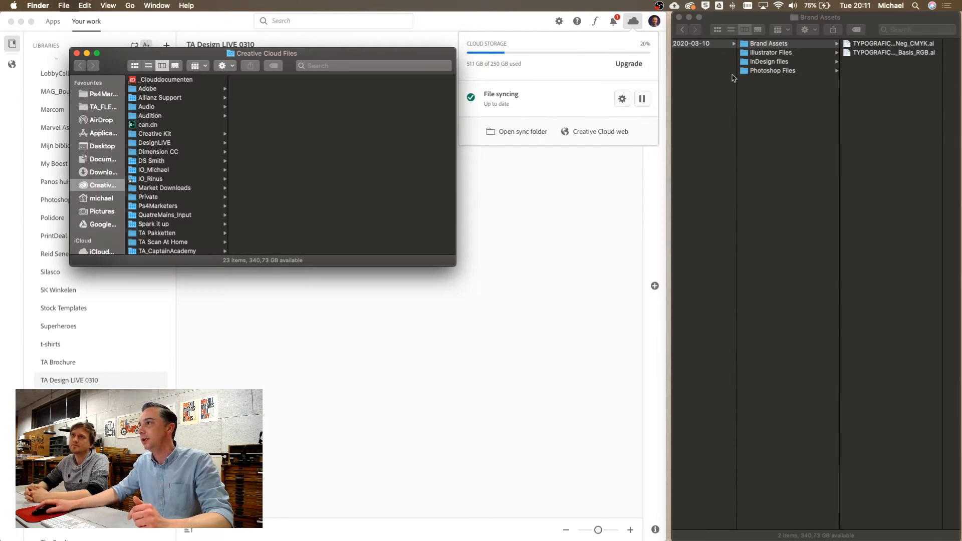
Center the Creative Cloud Files window, scroll its folders, and bring up Ps4Marketers options
drag(307, 59, 525, 164)
drag(419, 159, 448, 154)
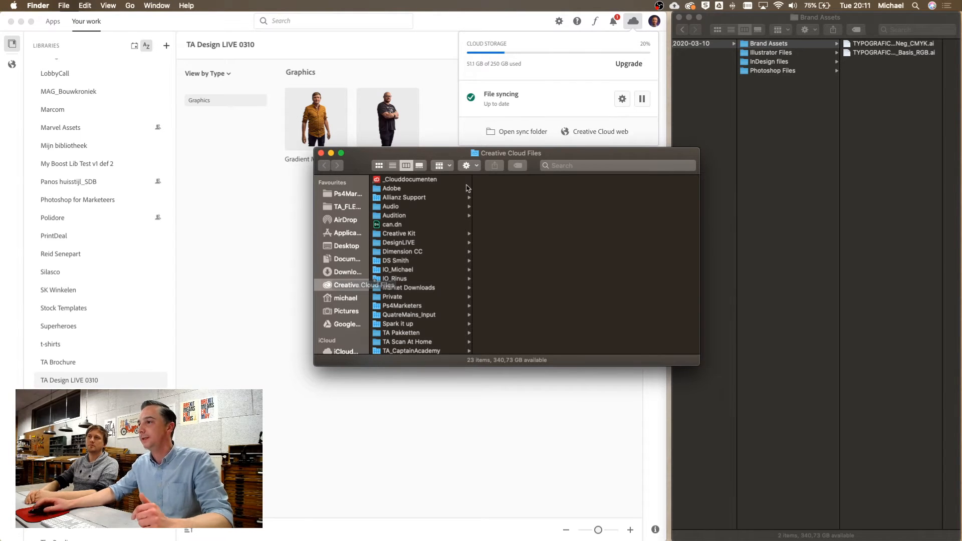
scroll(429, 321, down, 3)
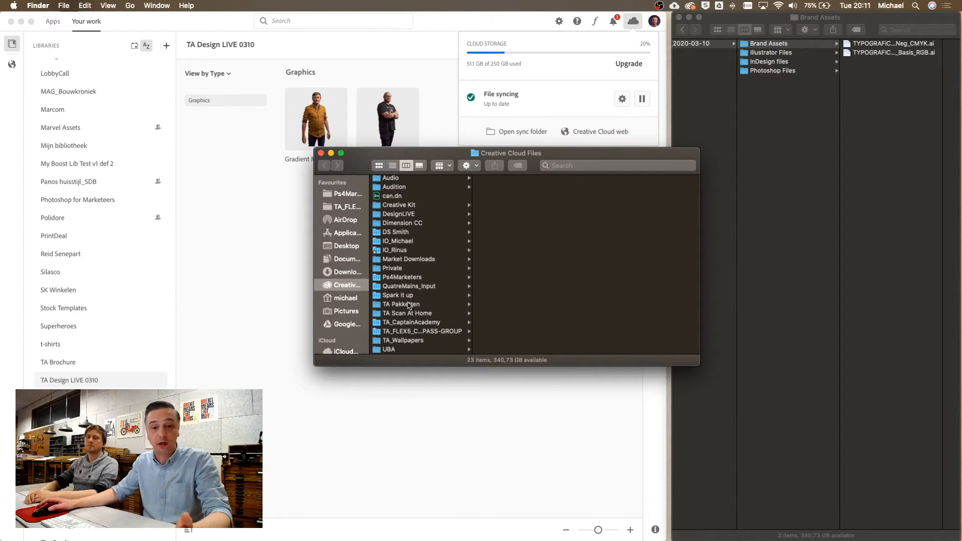
right_click(397, 277)
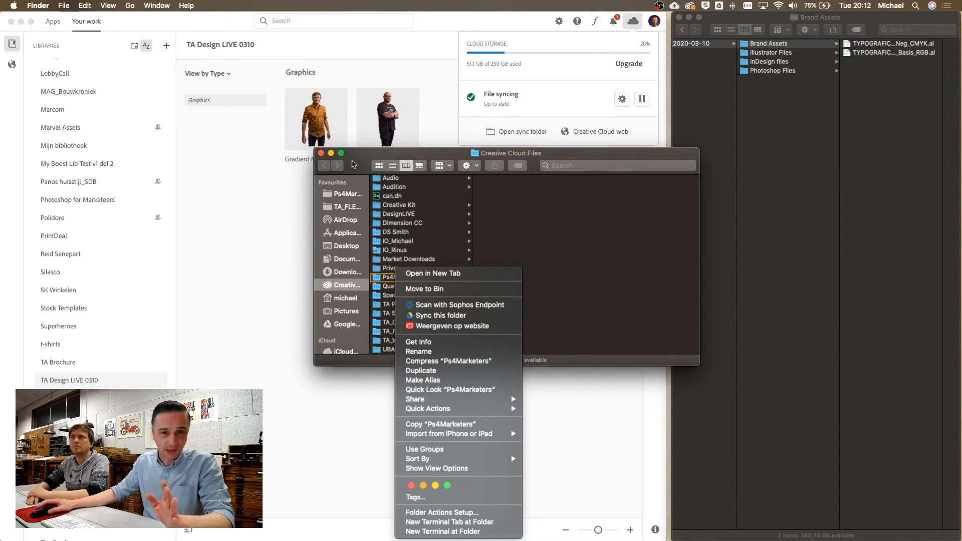
click(366, 162)
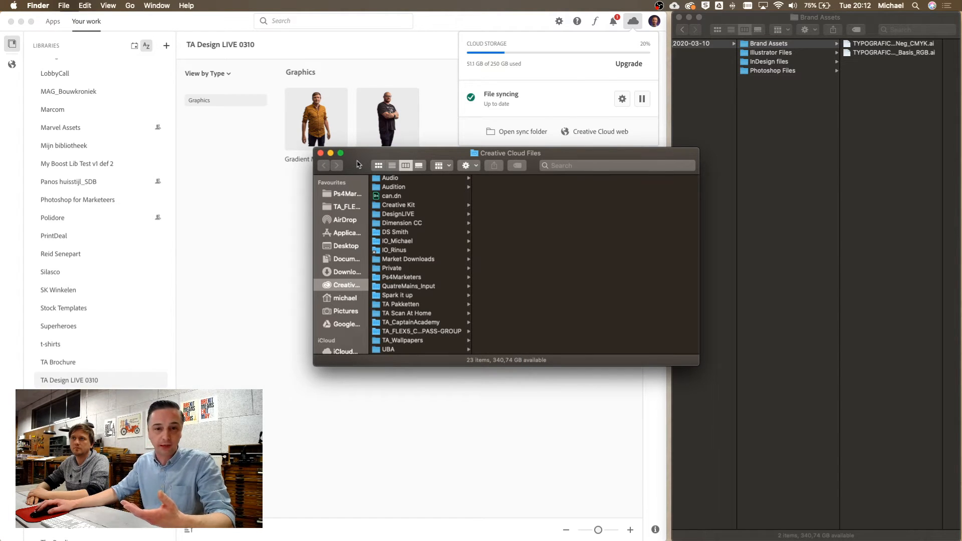
drag(357, 162, 357, 161)
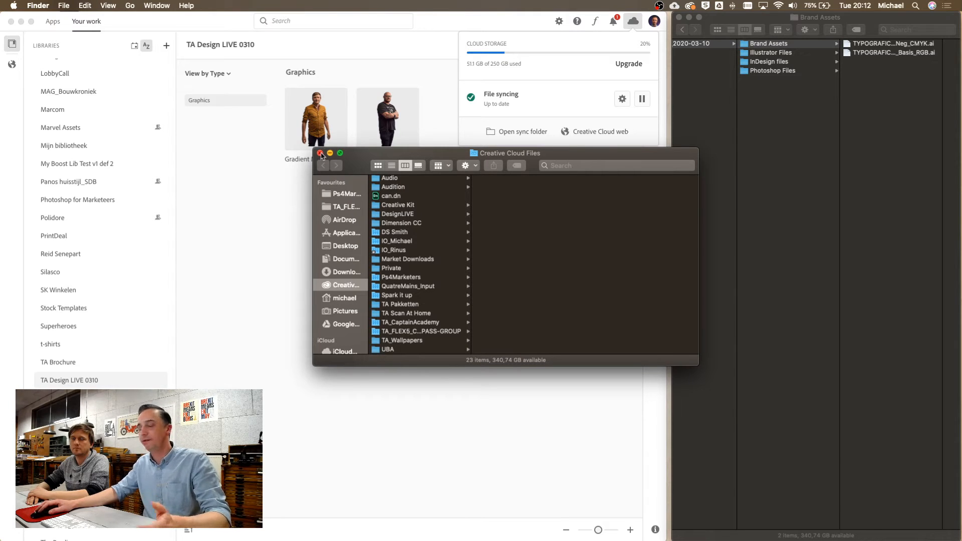
Close the Creative Cloud Files window and dismiss the cloud storage summary
drag(322, 155, 321, 154)
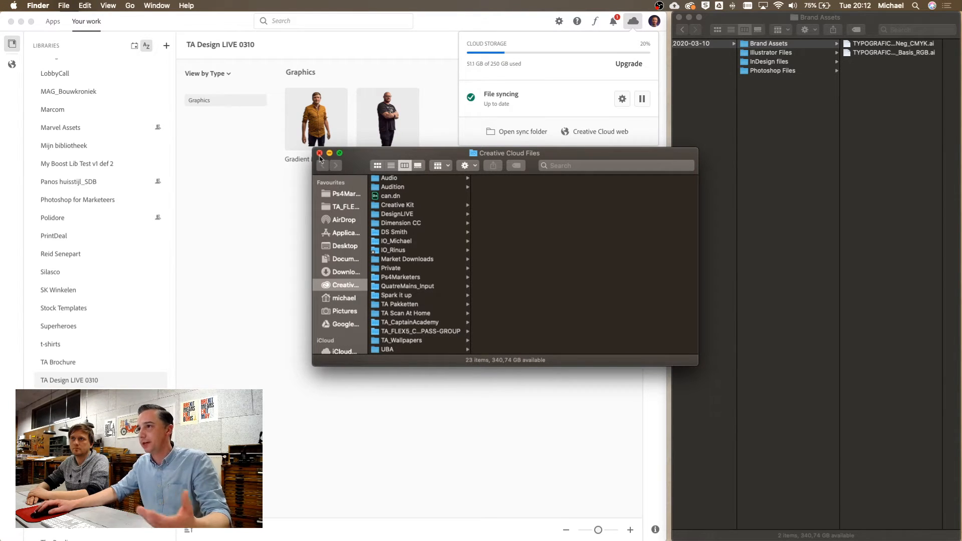
click(320, 154)
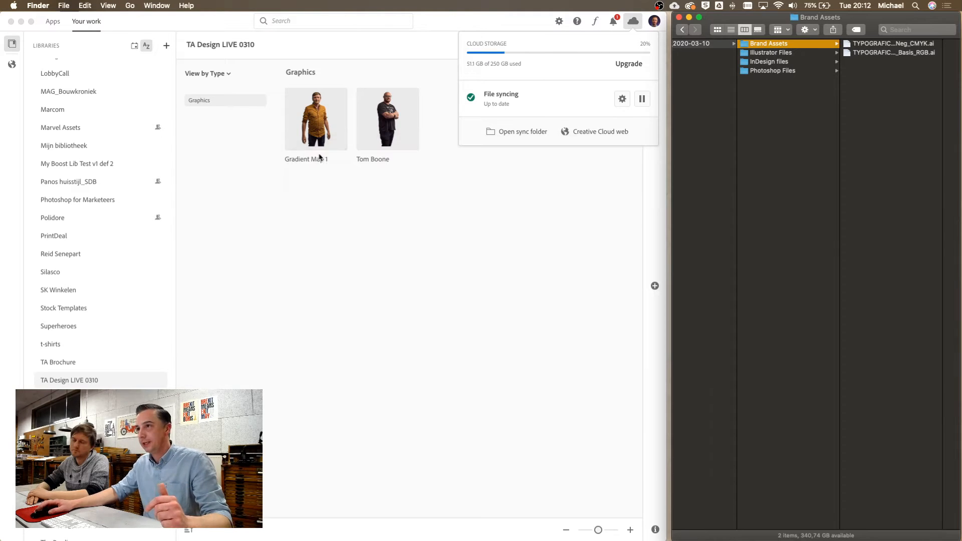
click(306, 276)
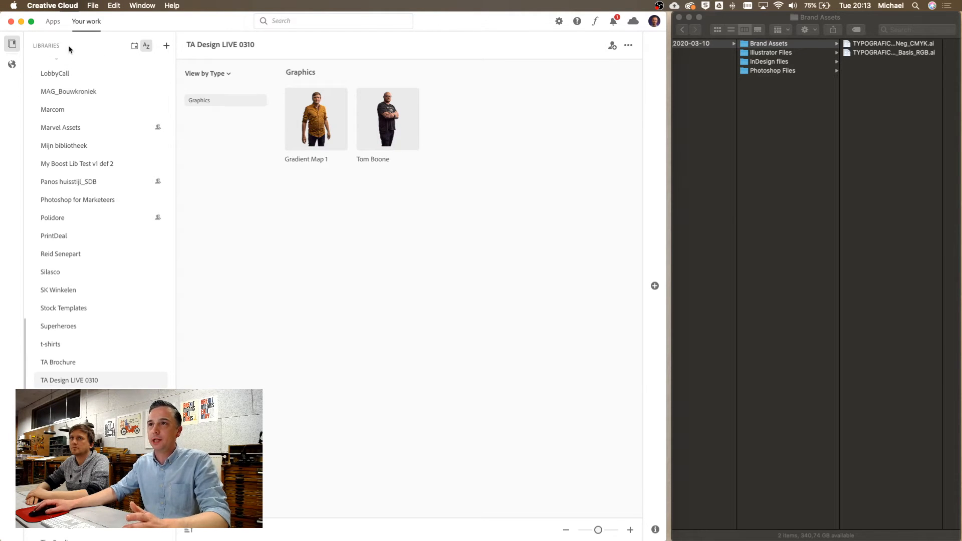
scroll(82, 384, down, 3)
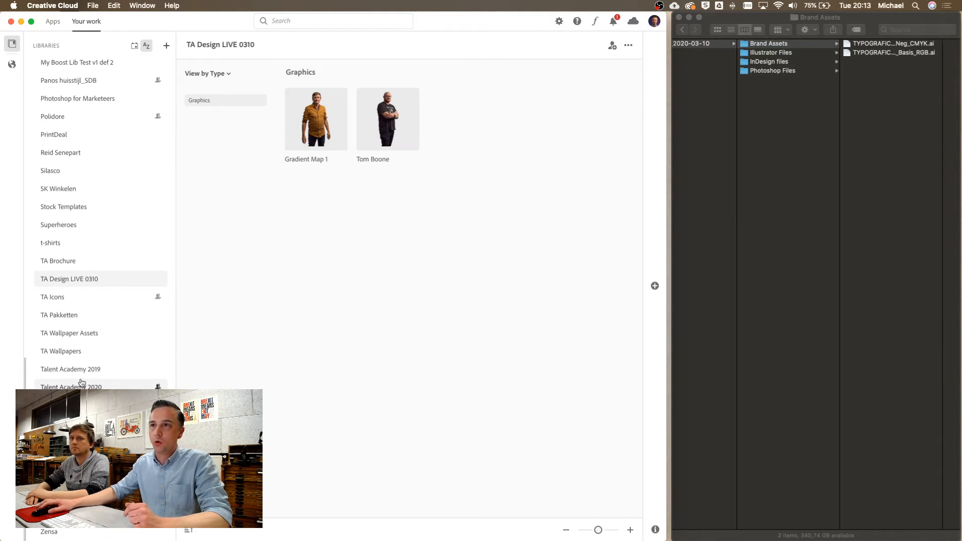
scroll(83, 384, up, 15)
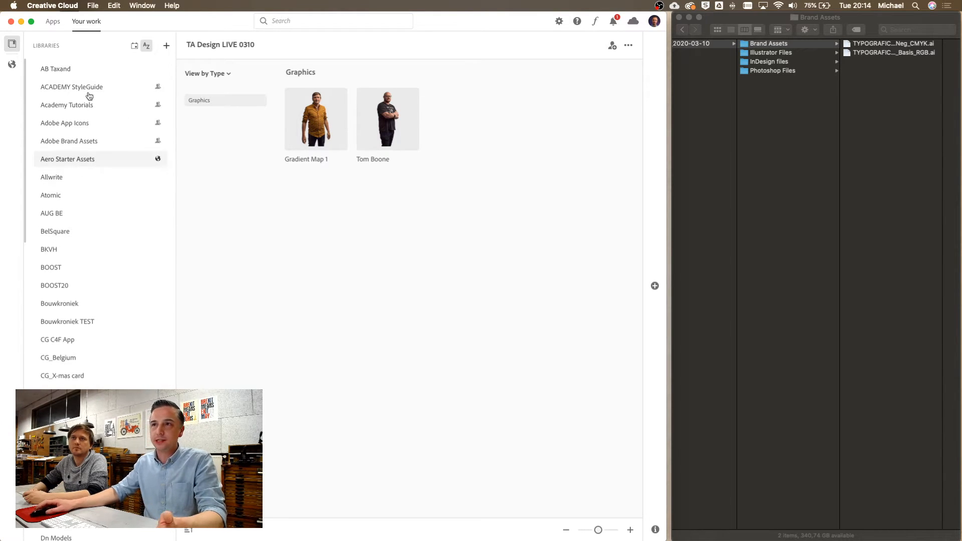
scroll(80, 300, down, 15)
scroll(78, 387, down, 10)
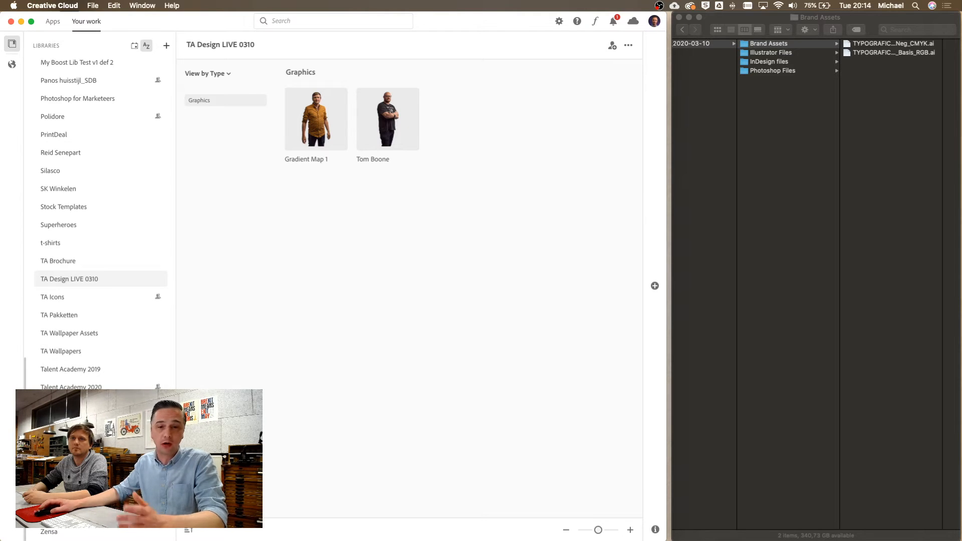
Open the Talent Academy 2020 library, browse its colours and graphics, and arrange assets by group
click(73, 388)
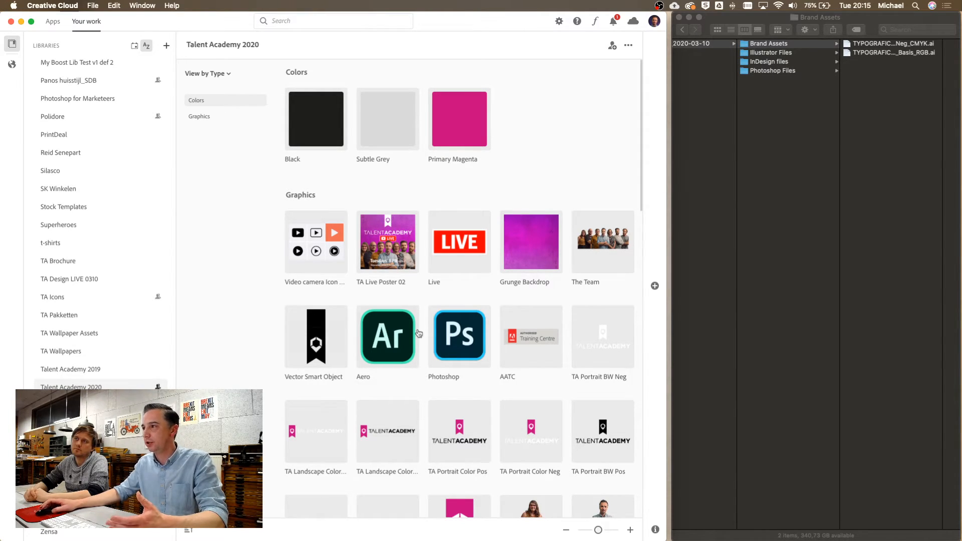
scroll(427, 332, down, 10)
scroll(427, 332, down, 5)
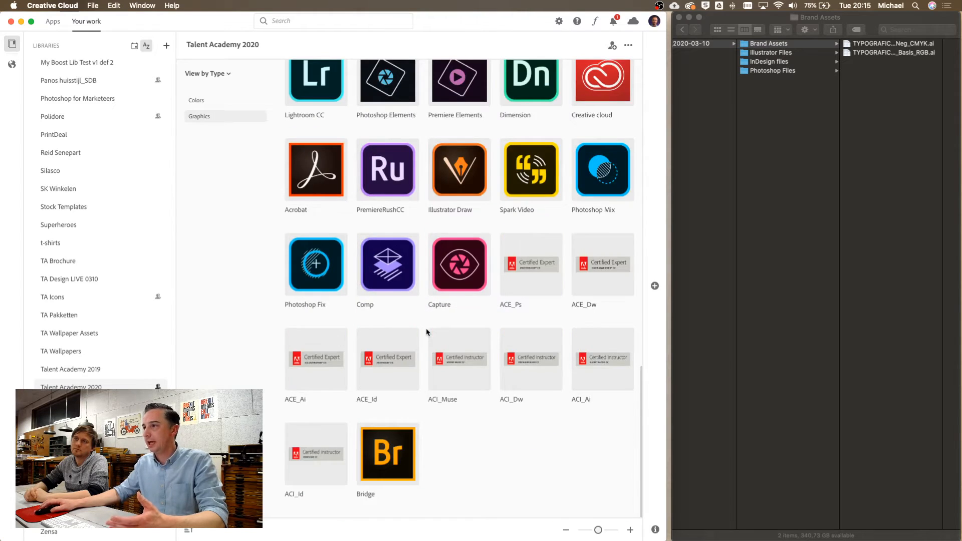
scroll(351, 251, up, 15)
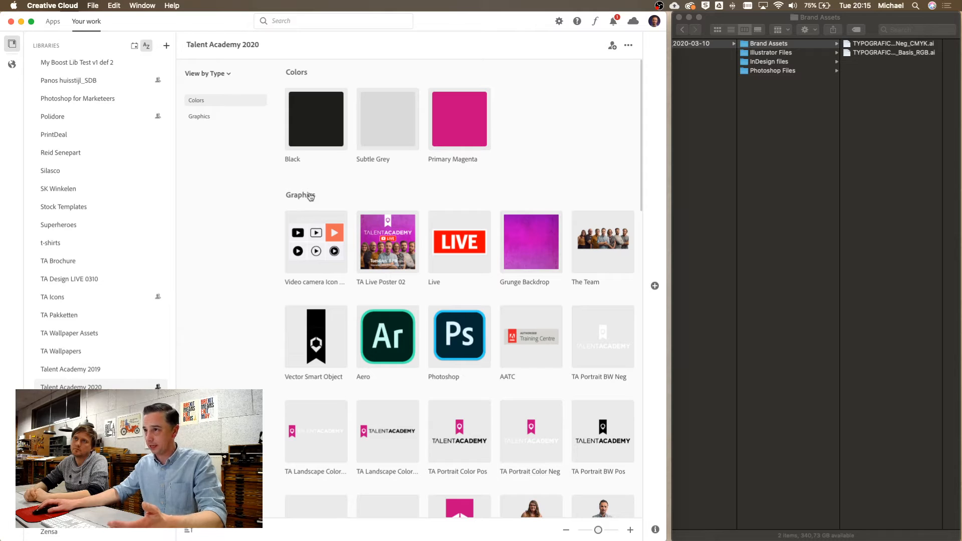
scroll(378, 344, down, 7)
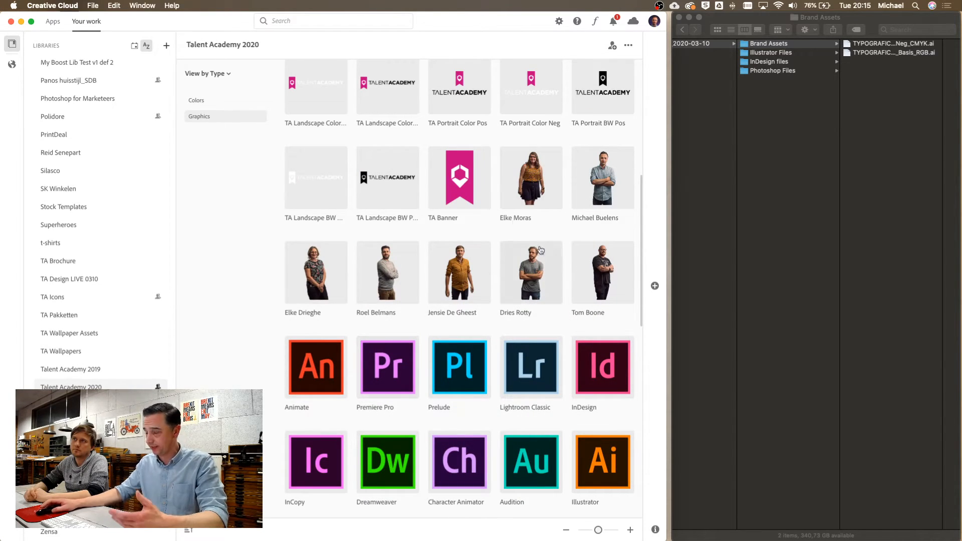
scroll(435, 226, up, 1)
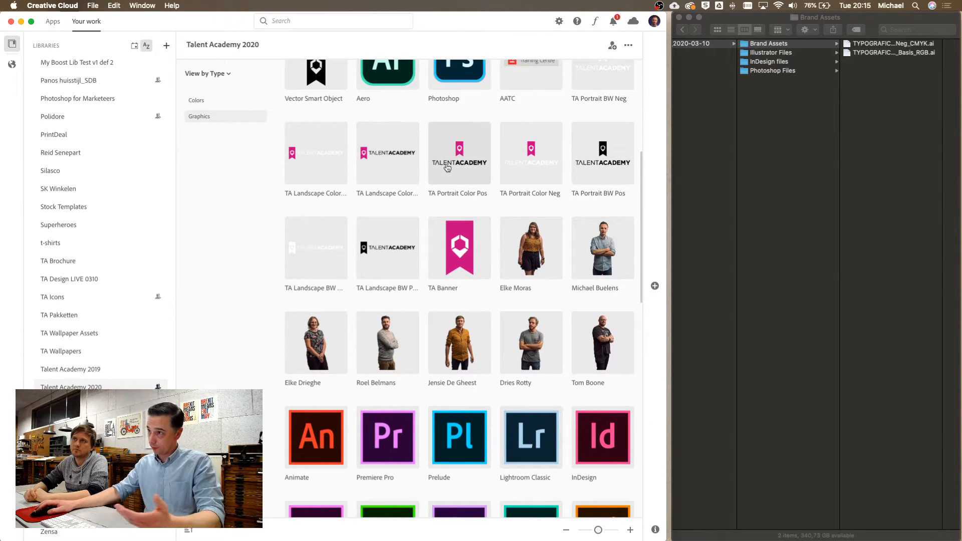
scroll(446, 170, up, 1)
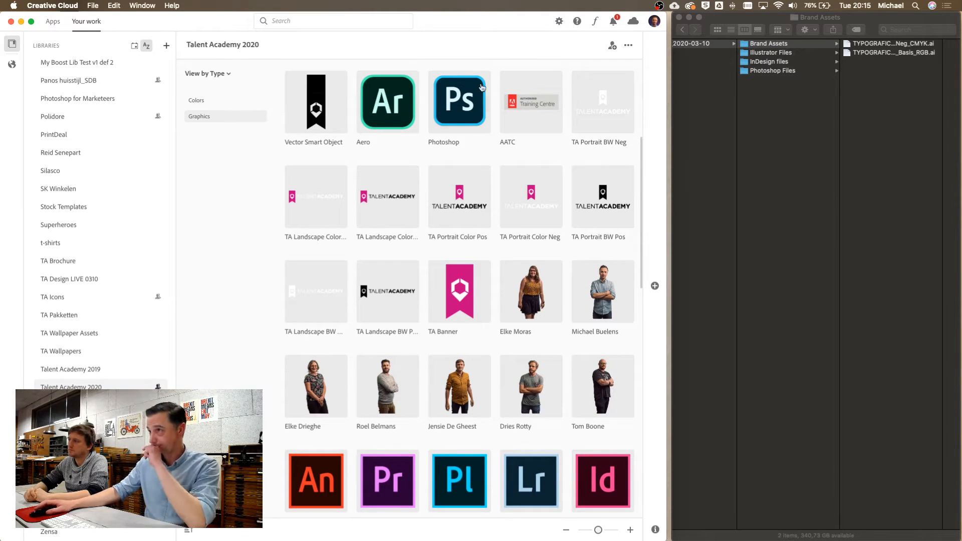
scroll(447, 483, down, 2)
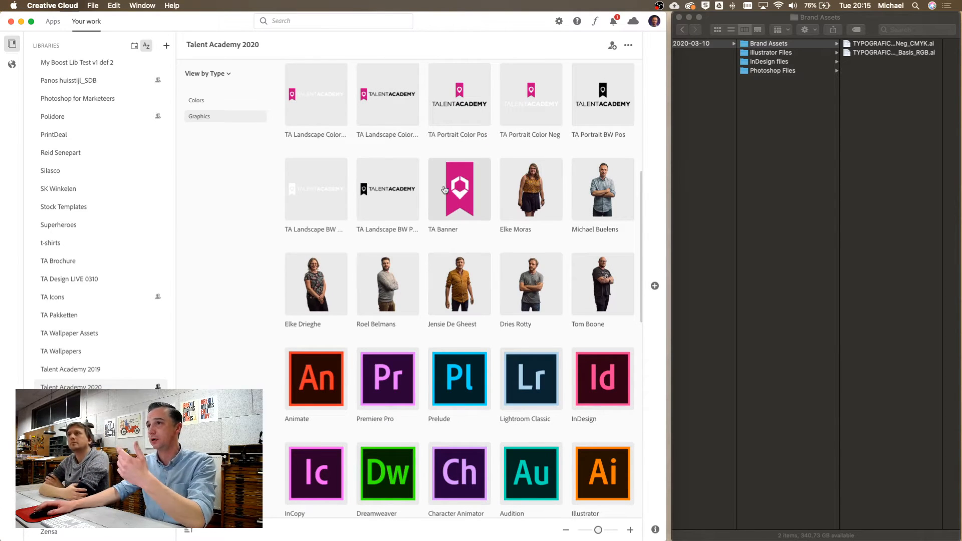
click(215, 75)
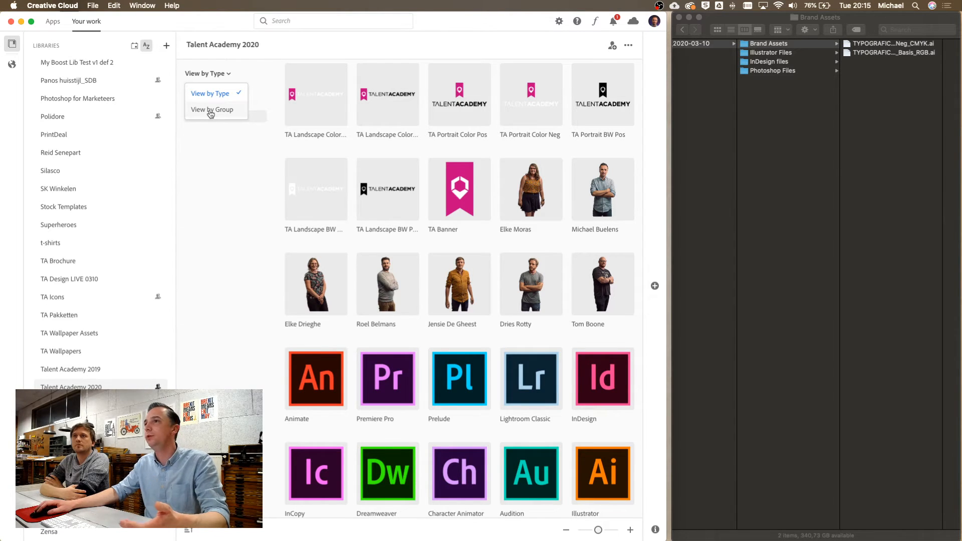
click(211, 110)
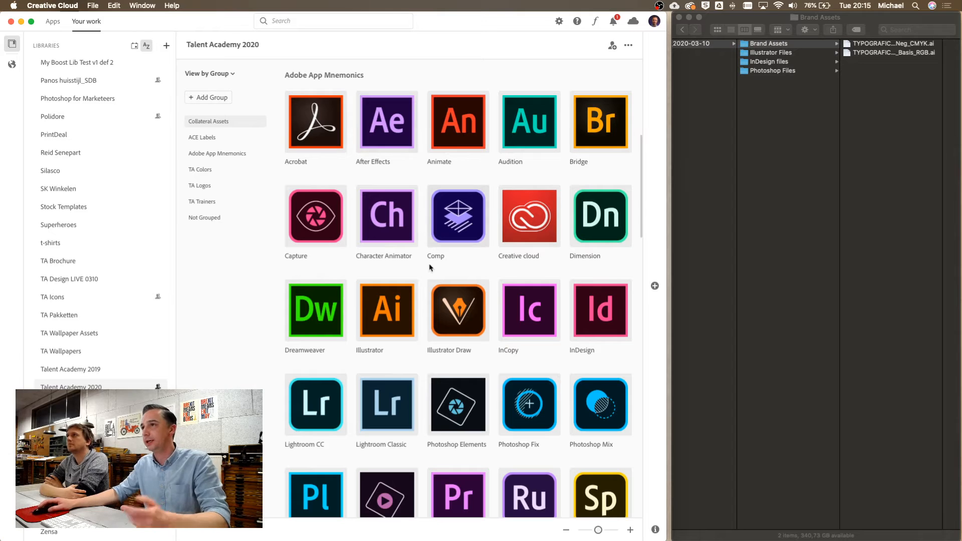
scroll(437, 192, up, 5)
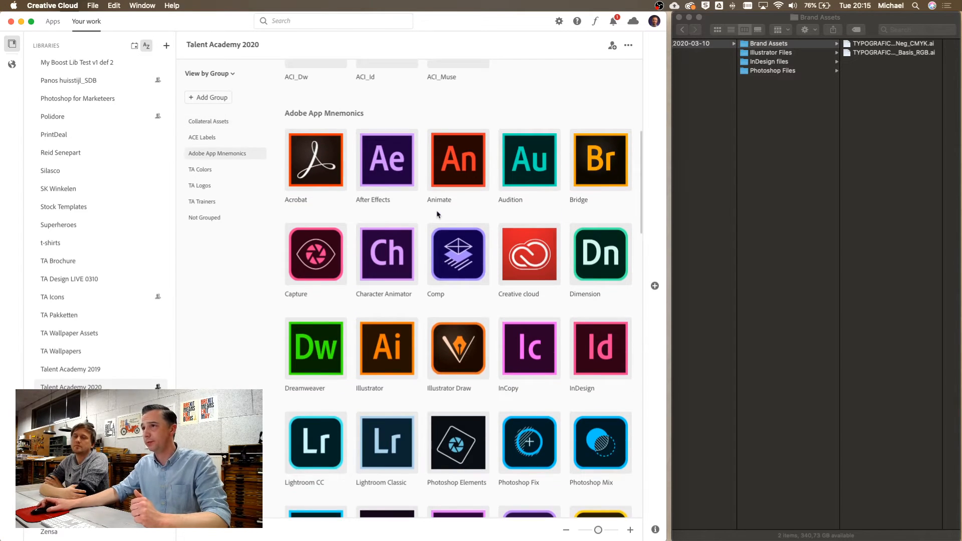
scroll(437, 213, up, 2)
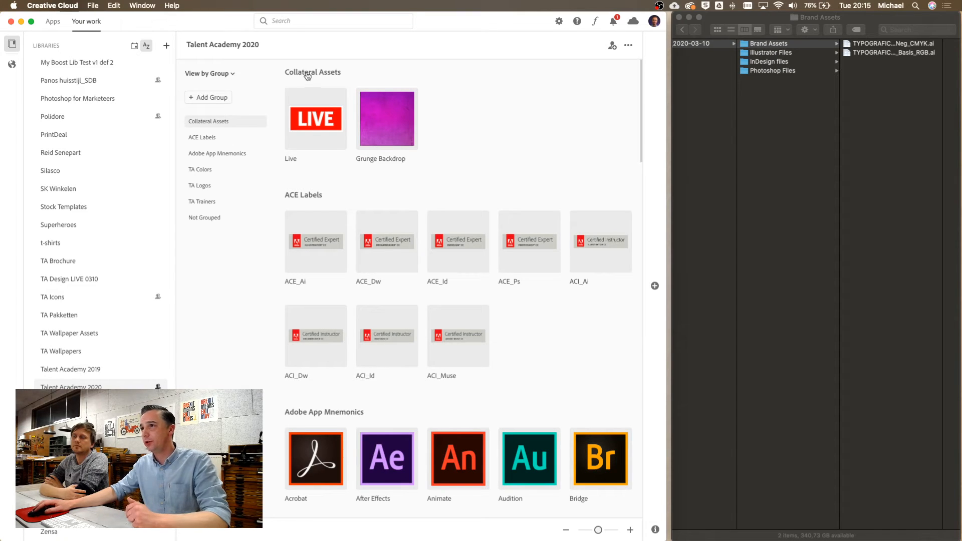
scroll(367, 160, down, 1)
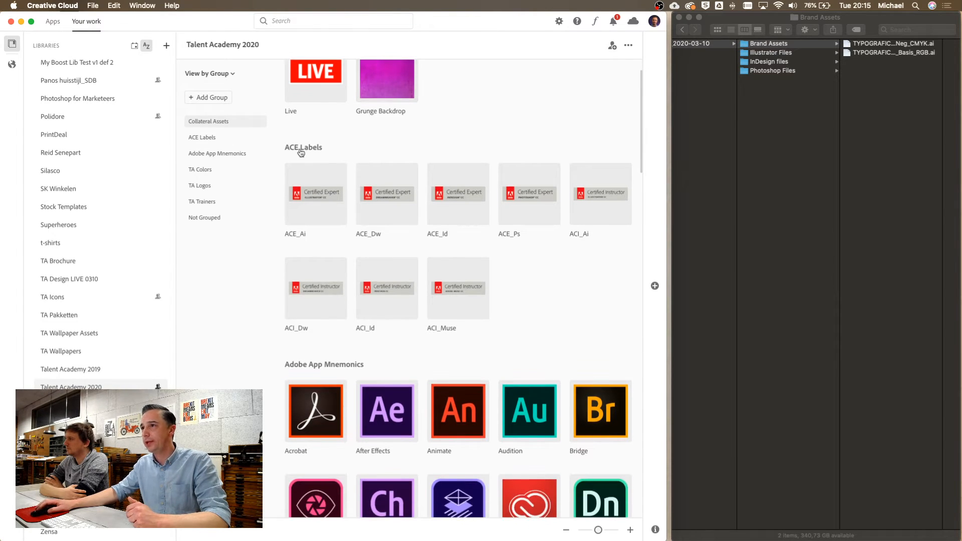
scroll(311, 344, down, 3)
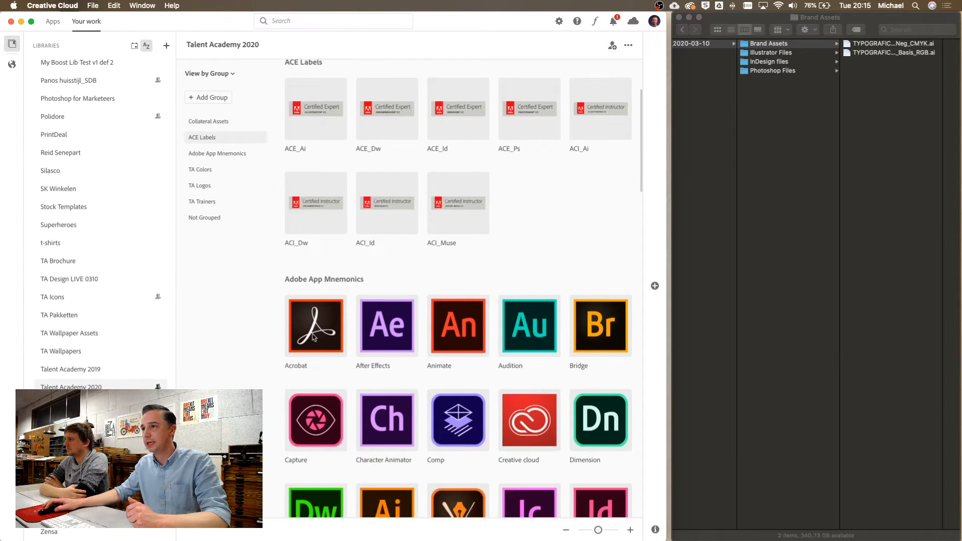
scroll(330, 285, down, 5)
scroll(331, 283, down, 8)
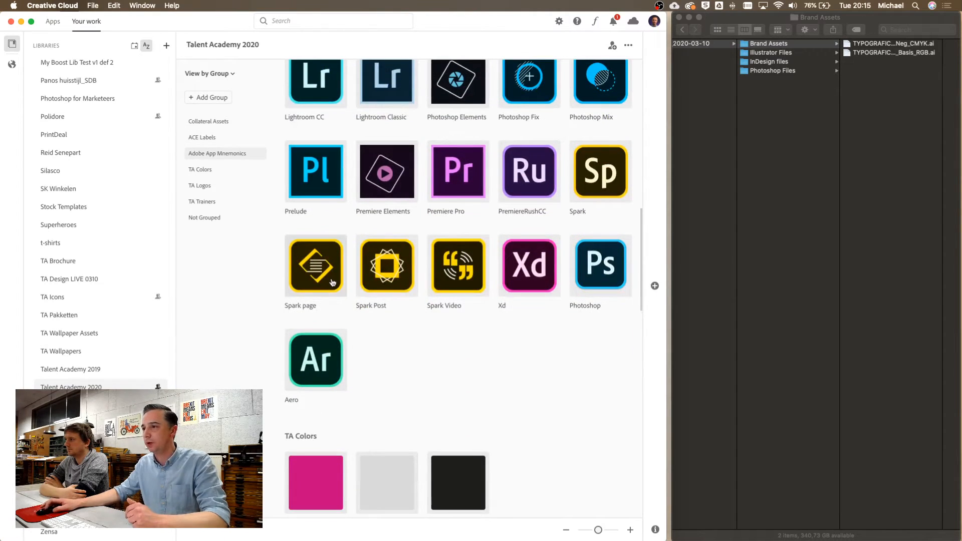
scroll(330, 284, down, 5)
scroll(319, 337, down, 7)
scroll(344, 332, down, 10)
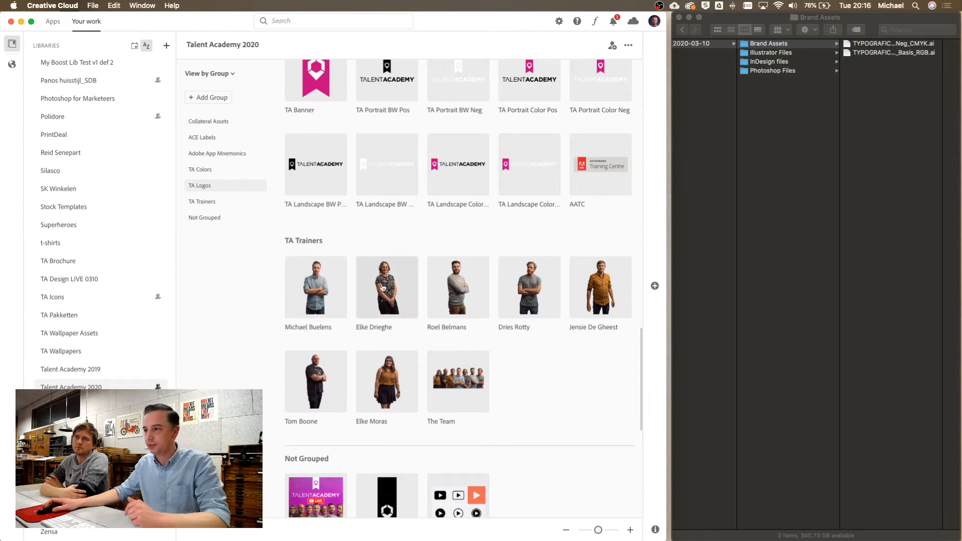
scroll(351, 301, down, 6)
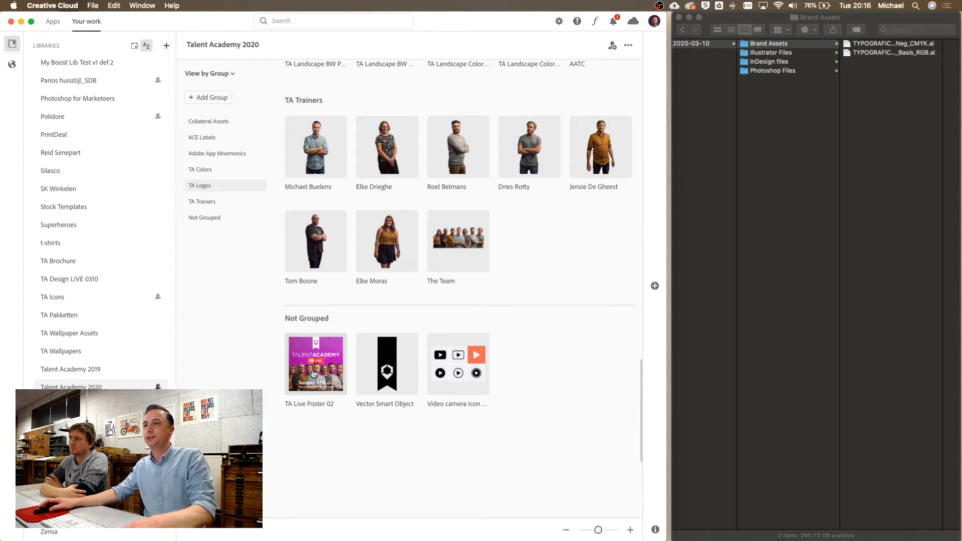
scroll(318, 372, up, 15)
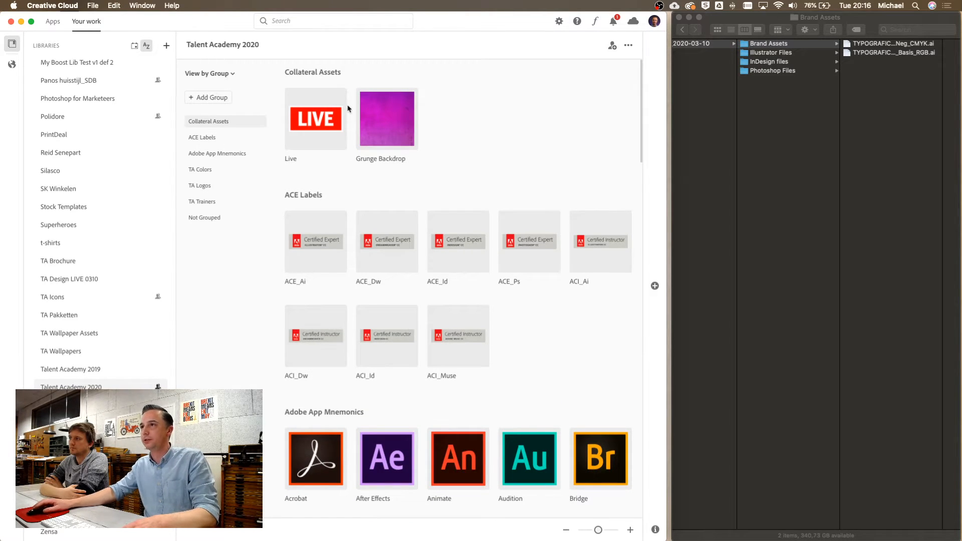
scroll(343, 325, down, 10)
scroll(344, 325, down, 15)
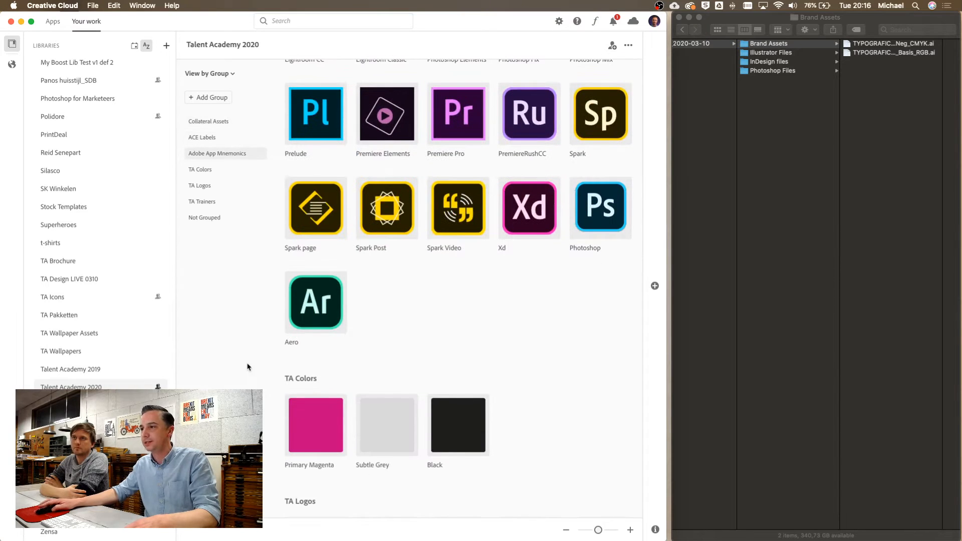
drag(321, 129, 227, 122)
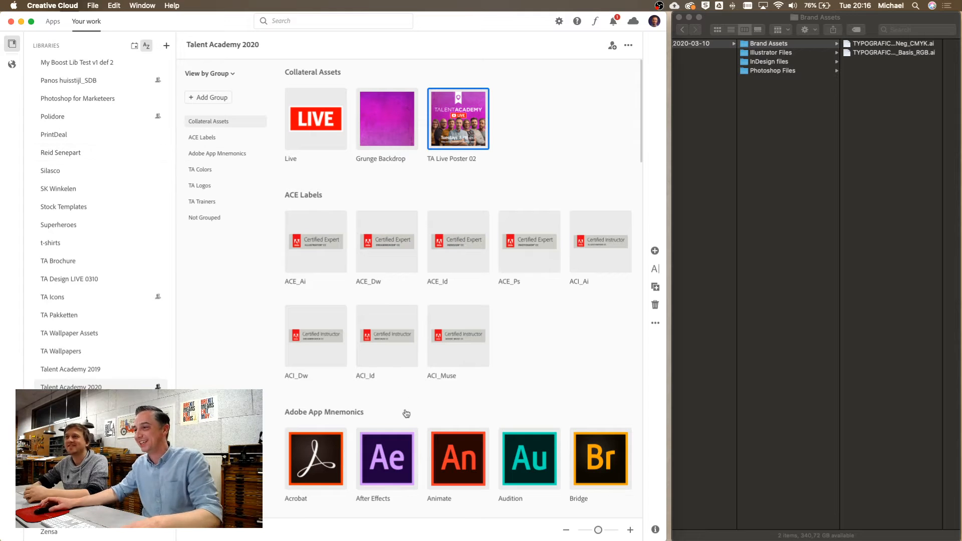
Move the Vector Smart Object from Not Grouped into the TA Logos group
scroll(404, 408, down, 15)
scroll(405, 410, down, 5)
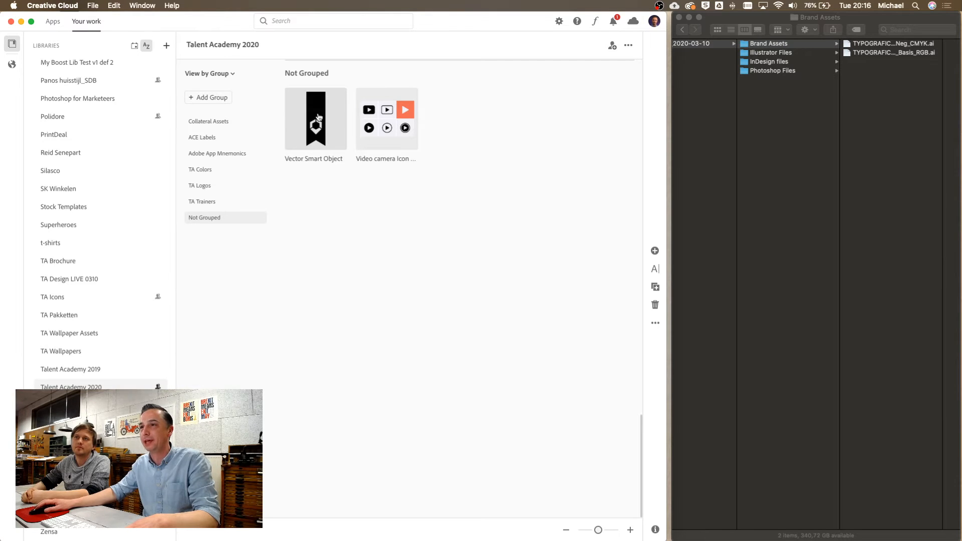
drag(317, 122, 207, 187)
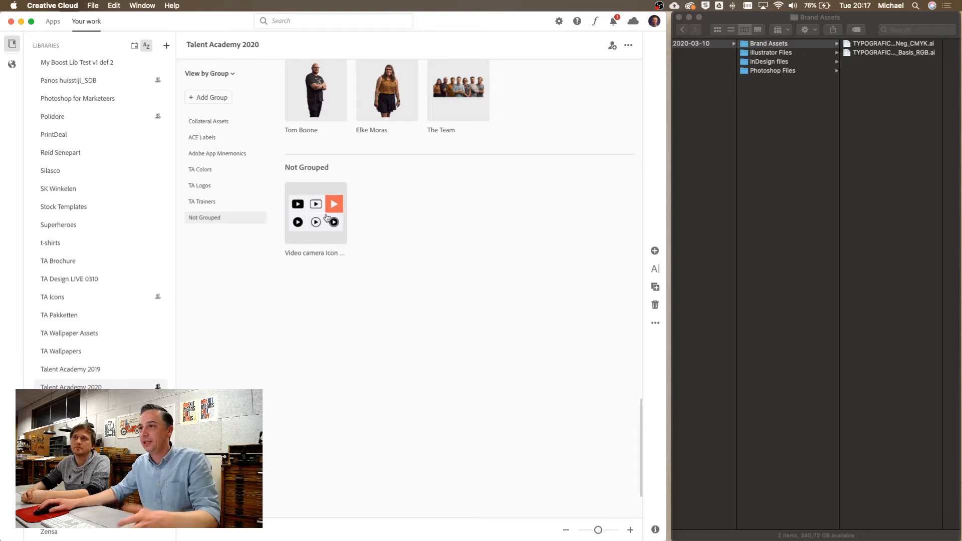
click(207, 97)
Name the new group Icons and move the Video camera icon into it
text(Ico)
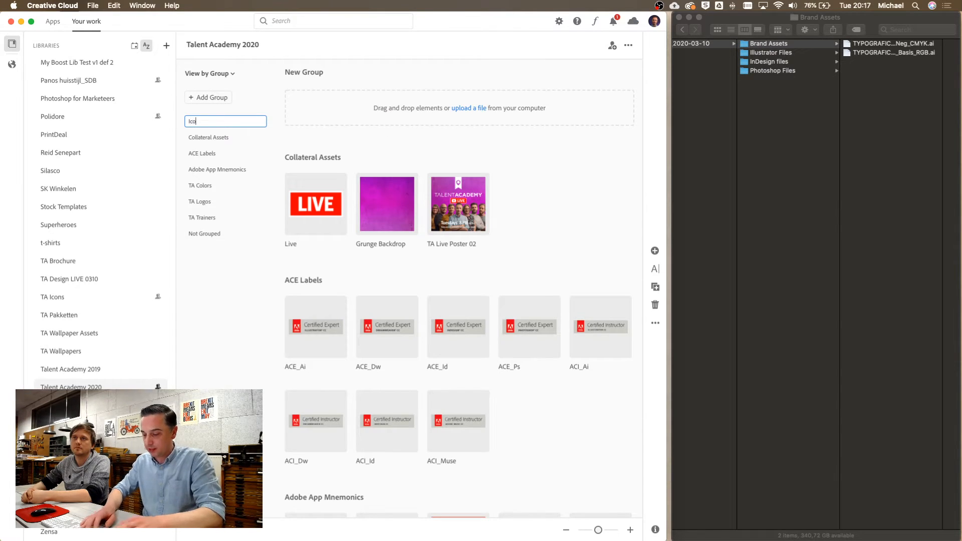
text(ns)
key(Return)
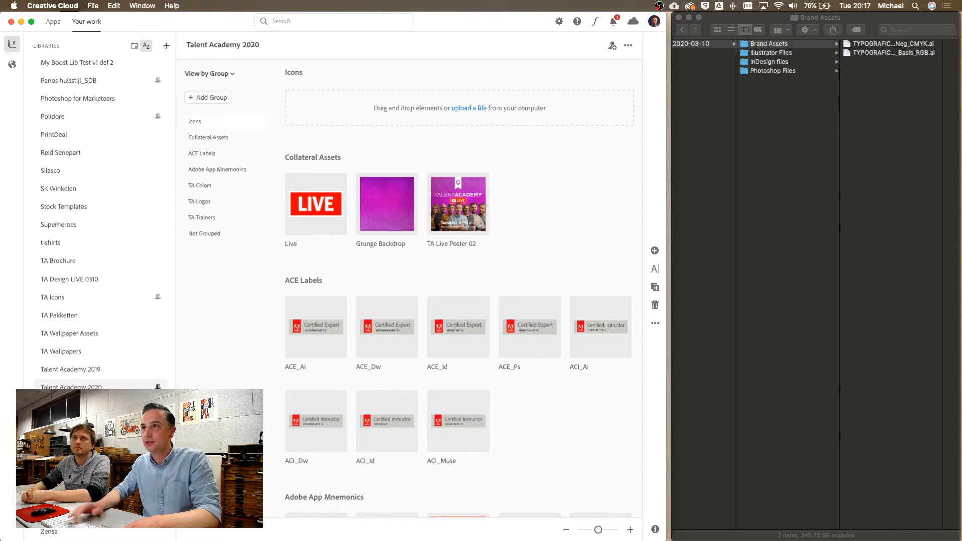
scroll(369, 307, down, 3)
scroll(369, 307, down, 10)
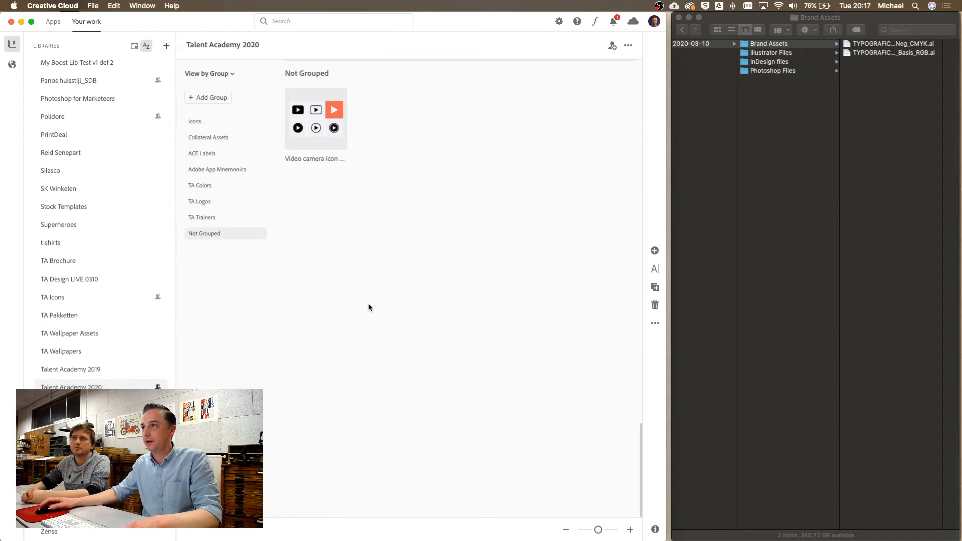
drag(304, 119, 193, 123)
scroll(356, 179, up, 15)
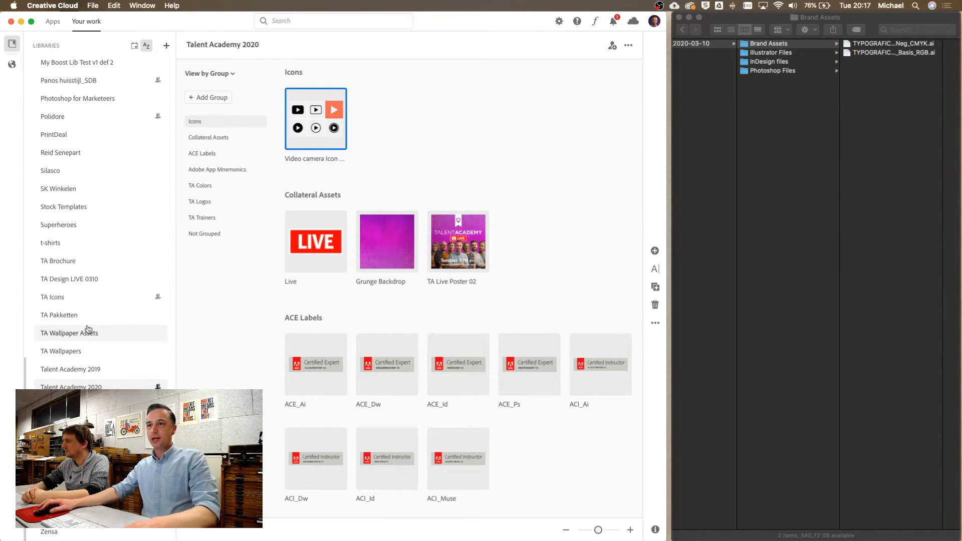
scroll(87, 331, up, 5)
Switch to the TA Design LIVE 0310 library and add a group named Images
scroll(89, 329, up, 12)
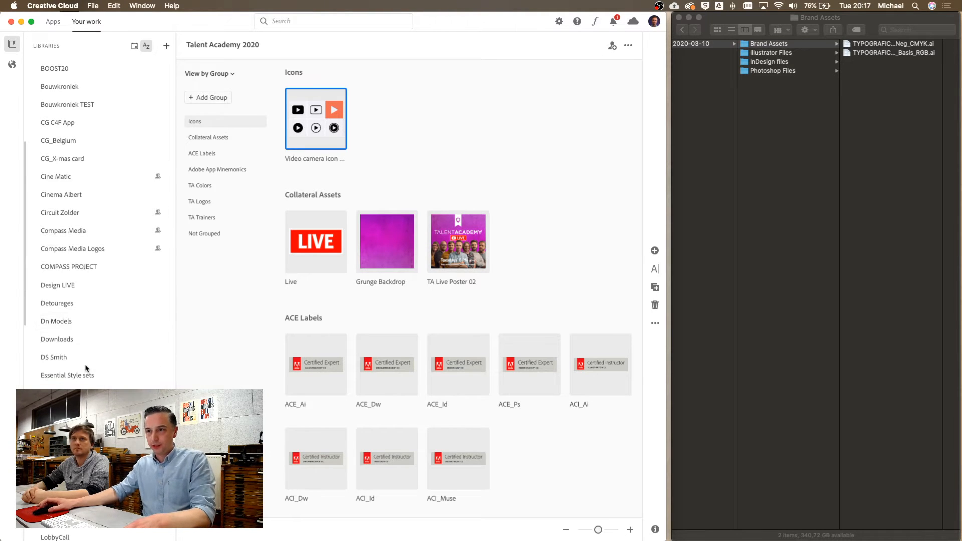
scroll(86, 368, up, 3)
scroll(86, 368, down, 10)
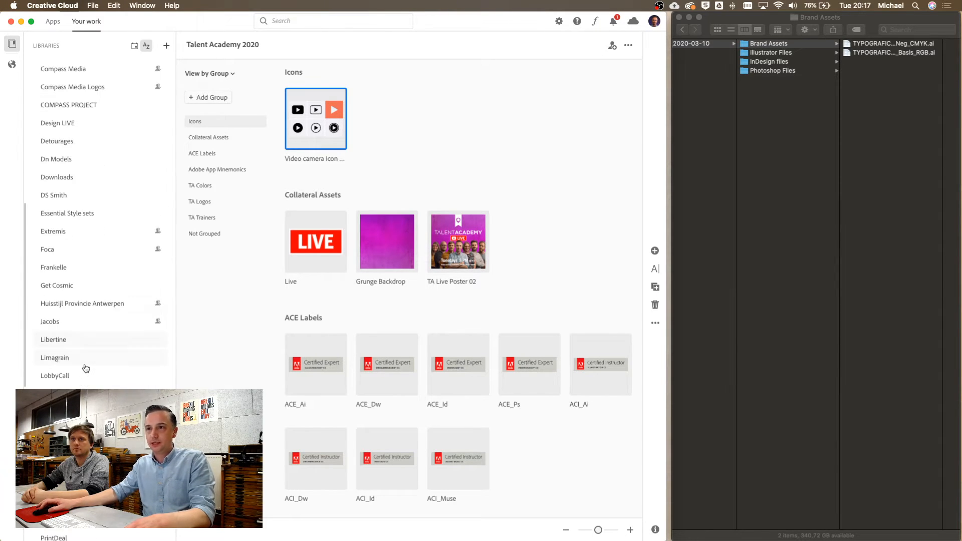
scroll(86, 370, down, 7)
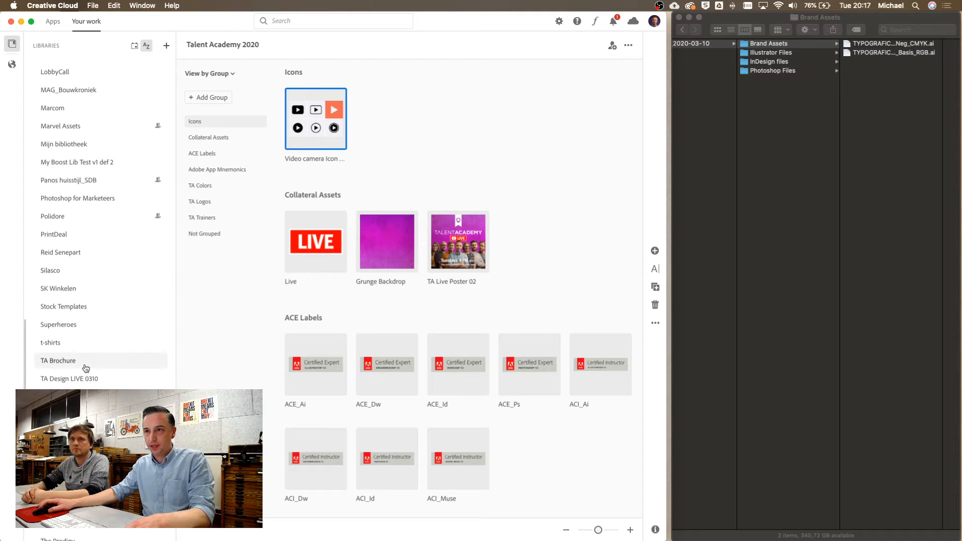
click(66, 381)
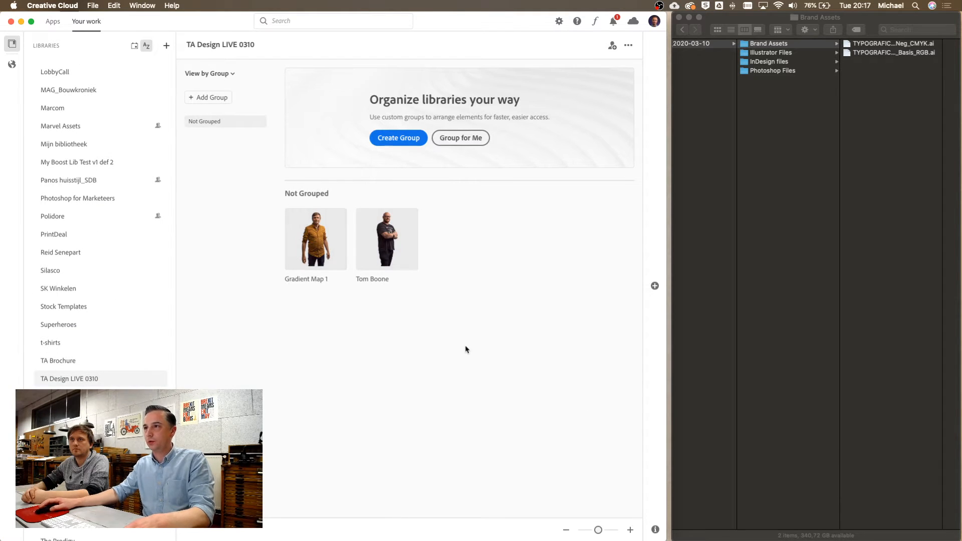
click(212, 97)
text(I)
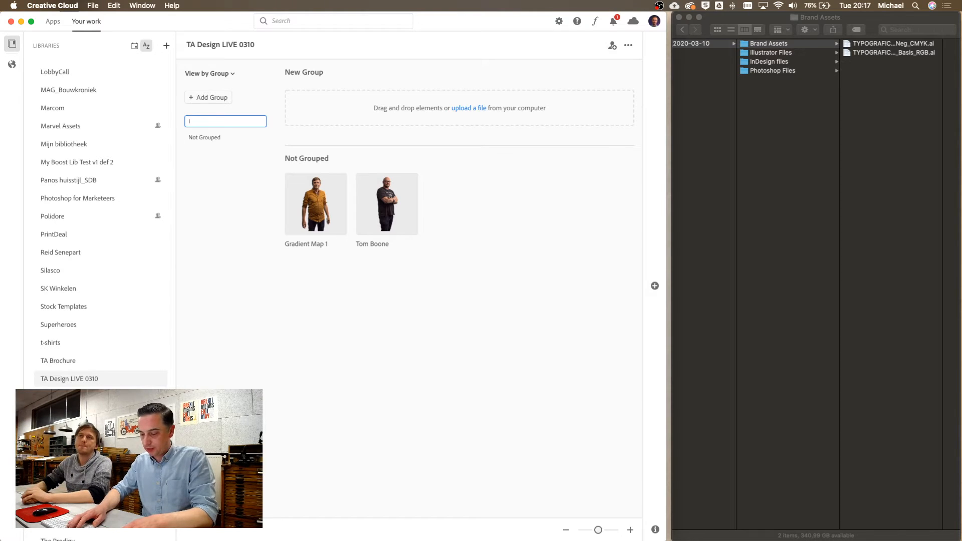
text(mages)
key(Return)
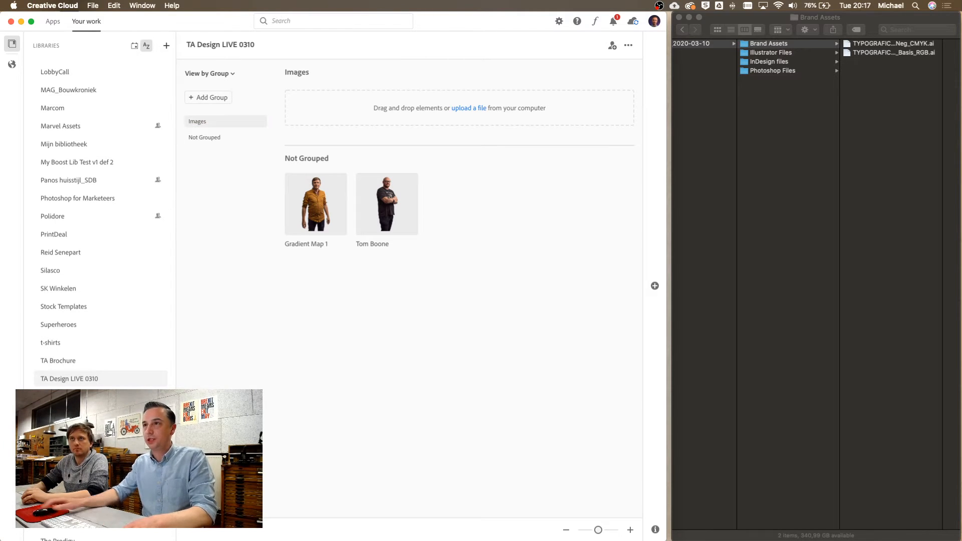
click(302, 219)
shift+click(394, 218)
drag(321, 211, 207, 125)
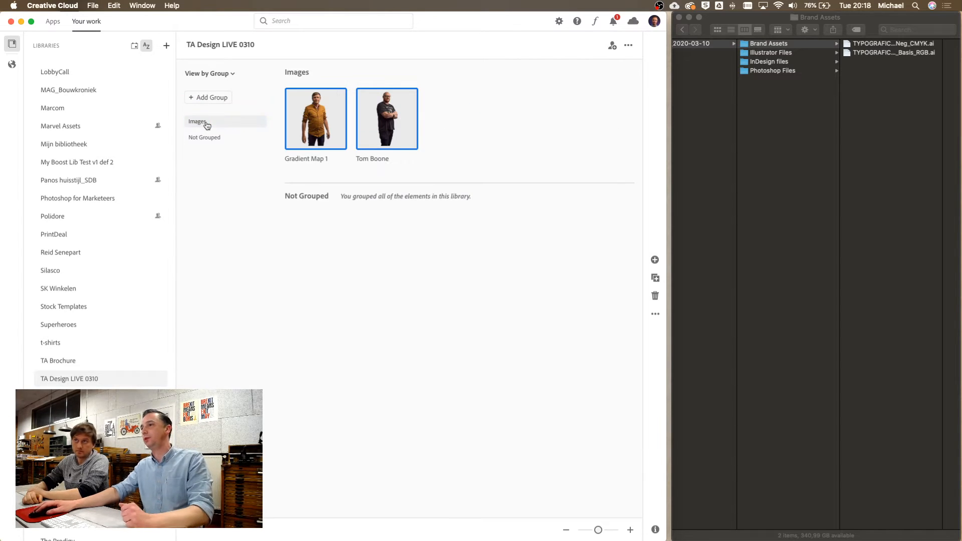
click(405, 295)
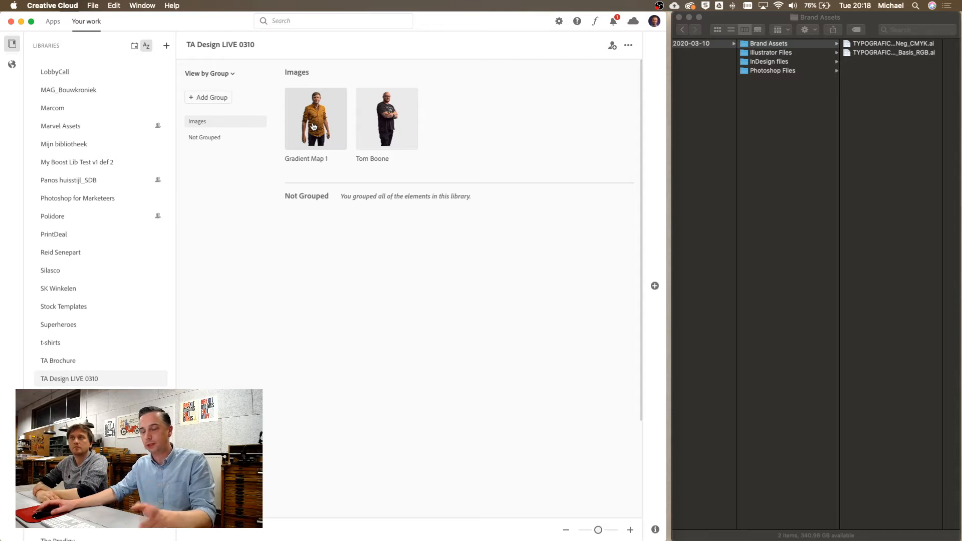
click(767, 140)
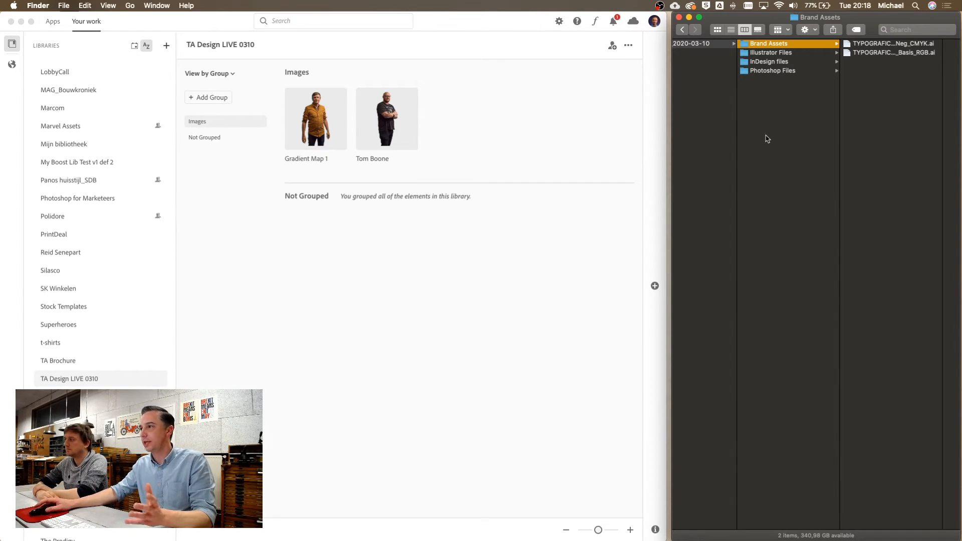
click(651, 297)
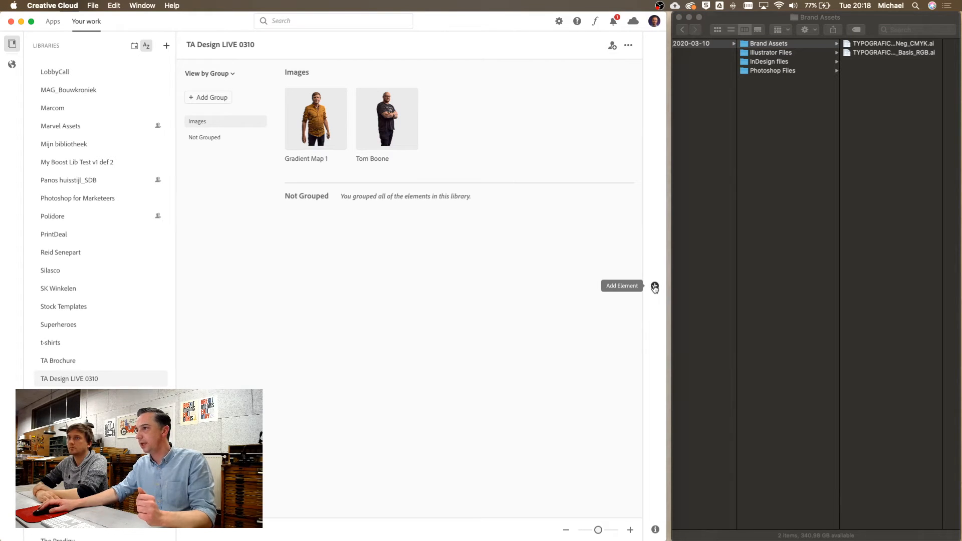
click(655, 287)
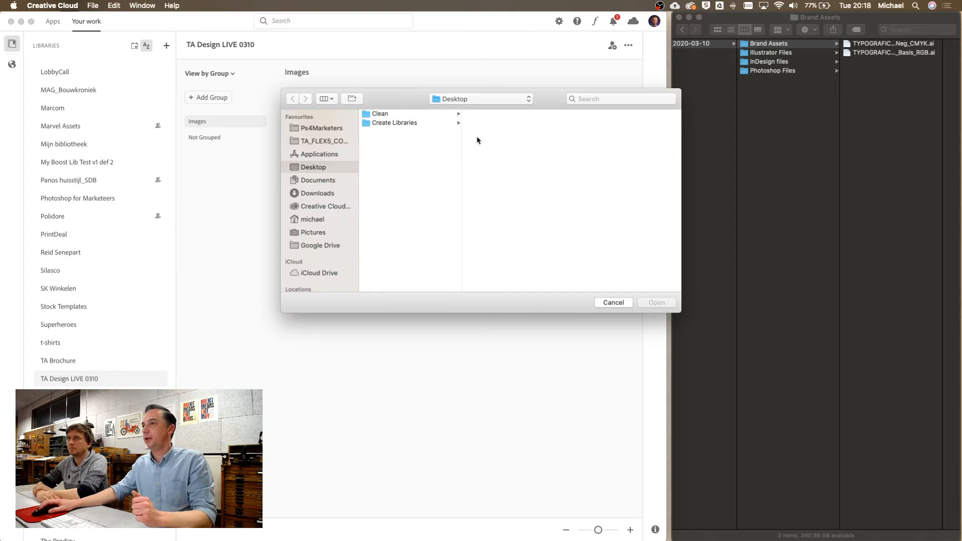
drag(406, 101, 331, 143)
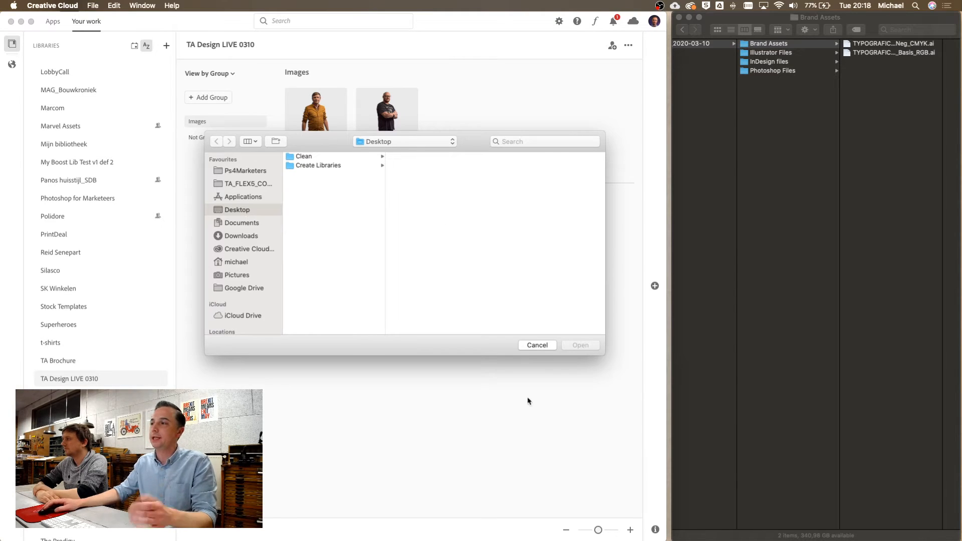
click(536, 346)
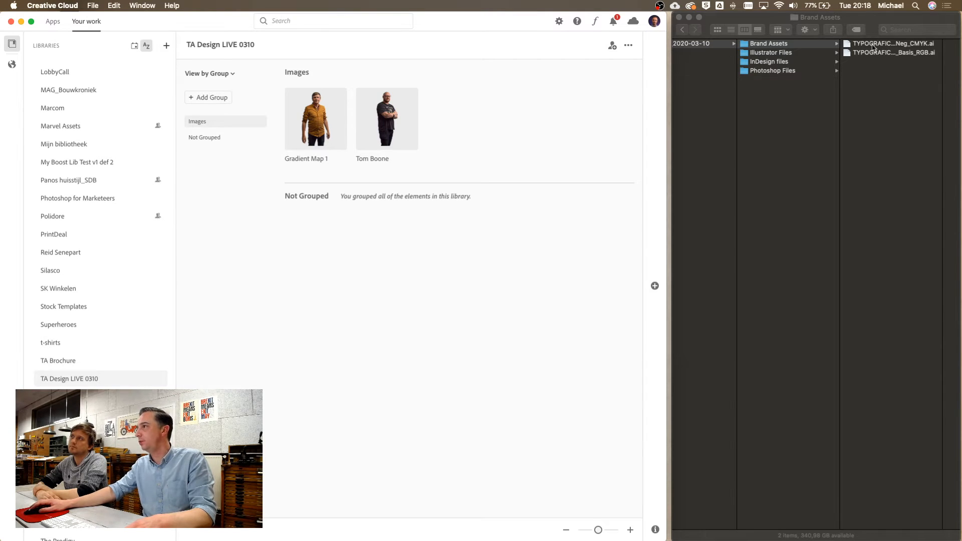
Add the TYPOGRAFICS .ai and Social Poster .psd files; Live Example.indd gets rejected
drag(873, 48, 345, 275)
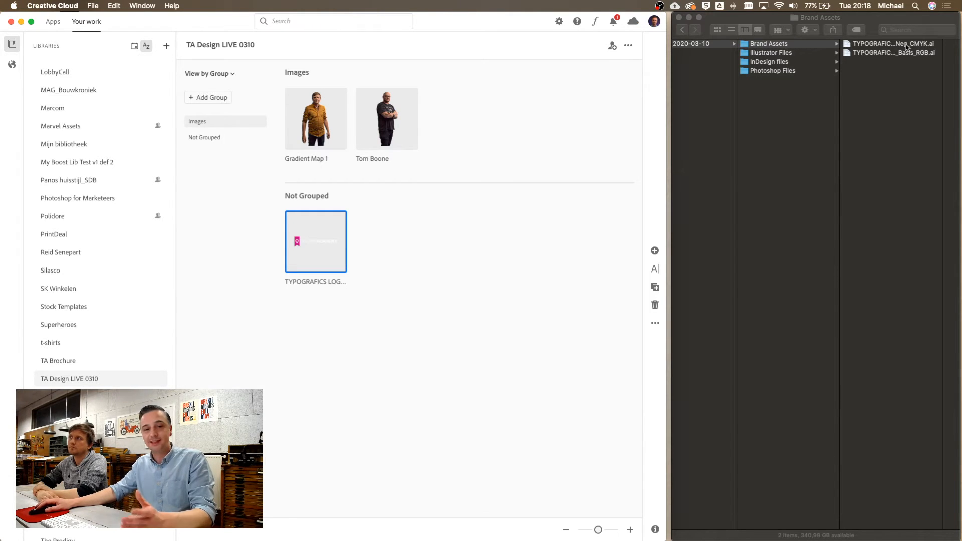
click(776, 73)
click(776, 70)
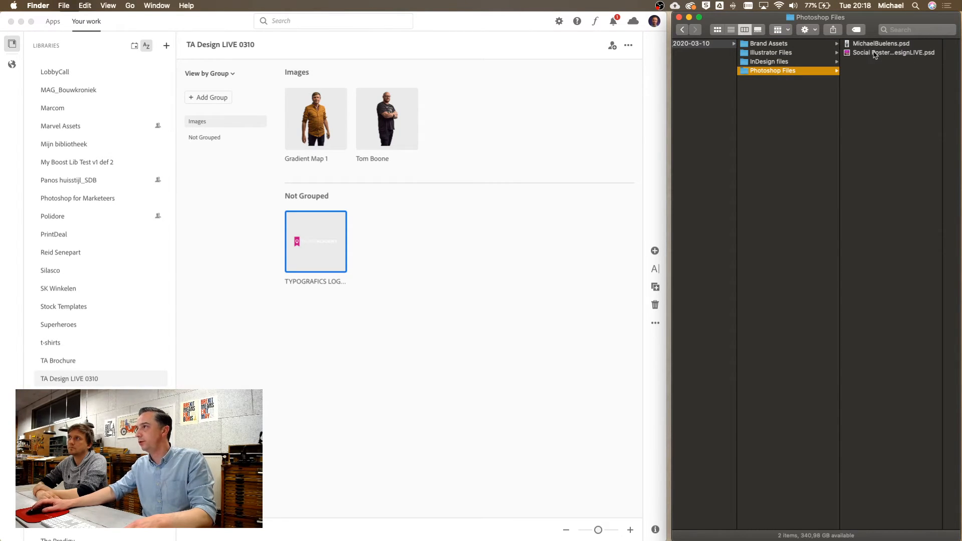
drag(888, 57, 478, 272)
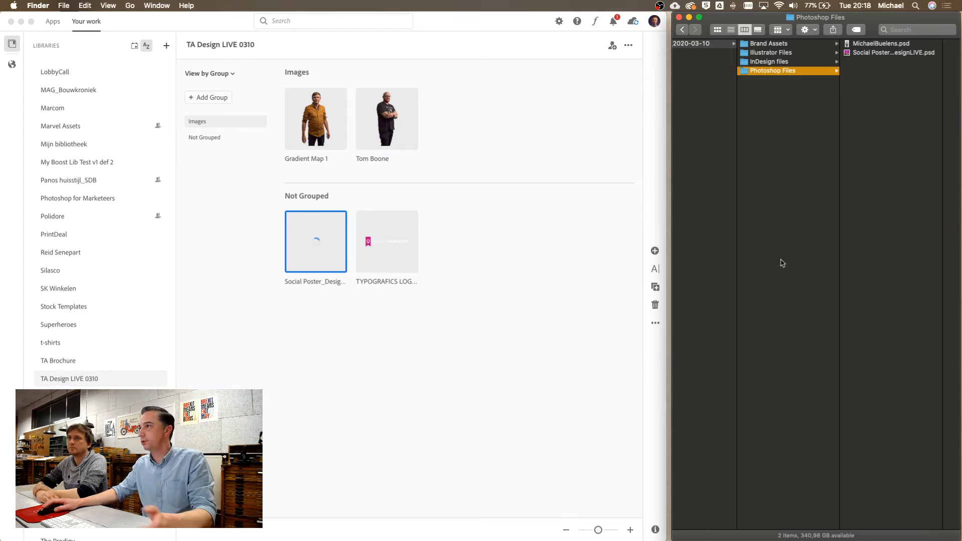
click(761, 62)
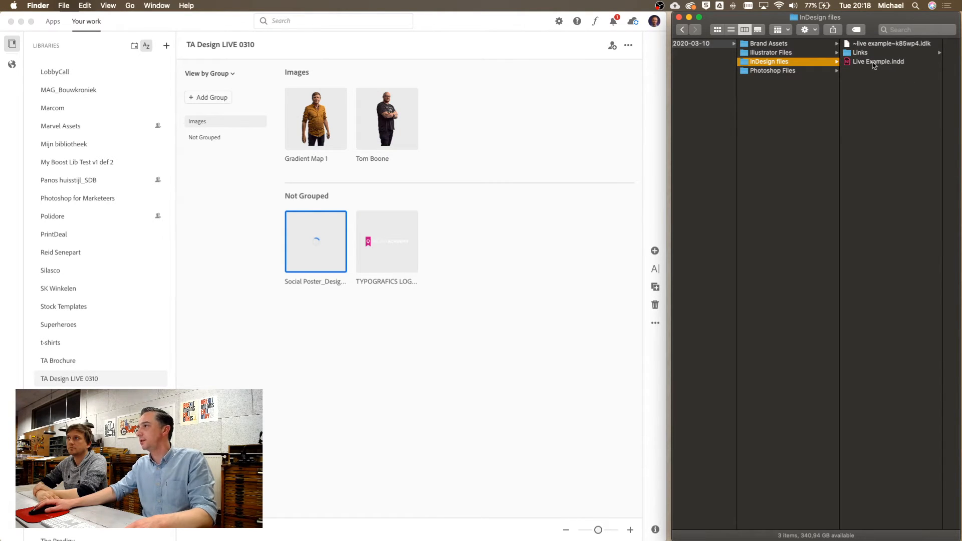
drag(873, 66, 491, 354)
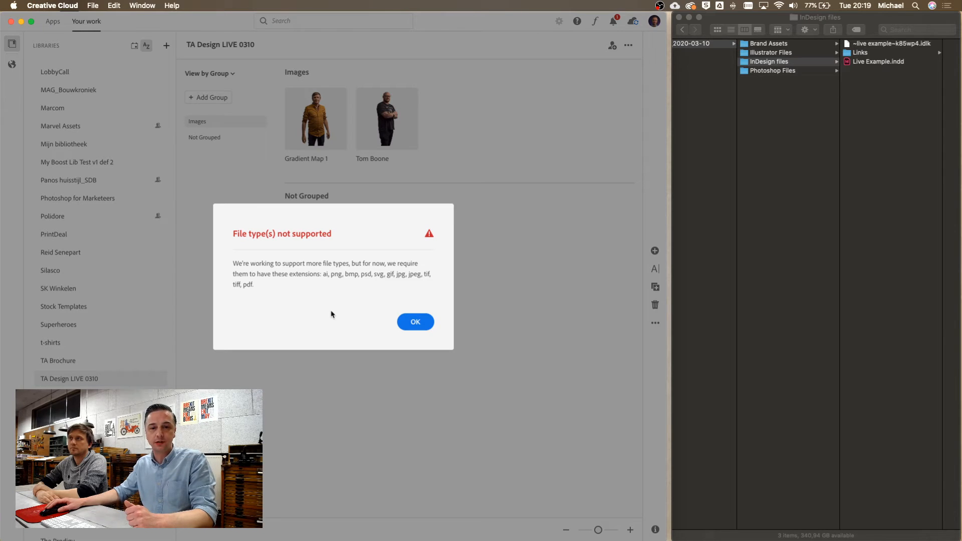
Dismiss the unsupported file type warning and deselect the Social Poster asset
click(415, 324)
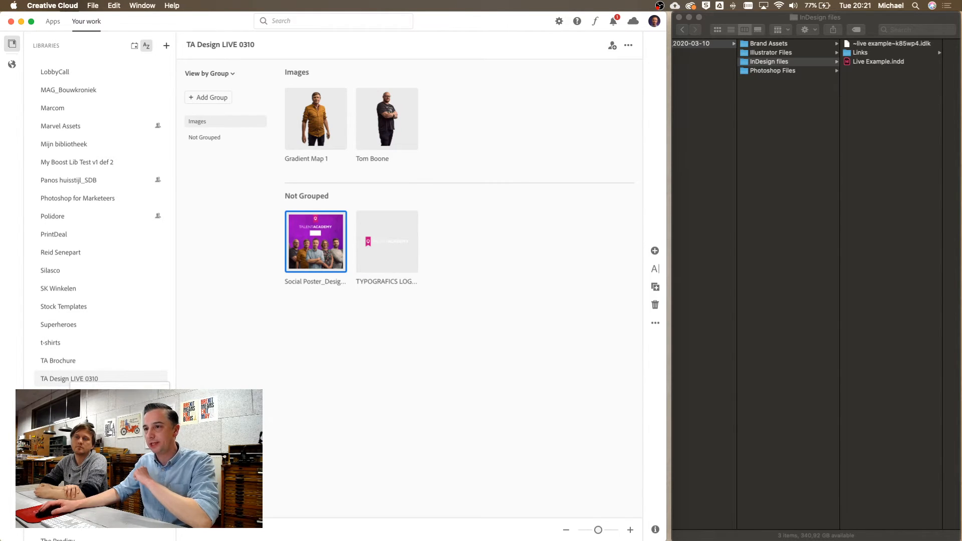
click(289, 385)
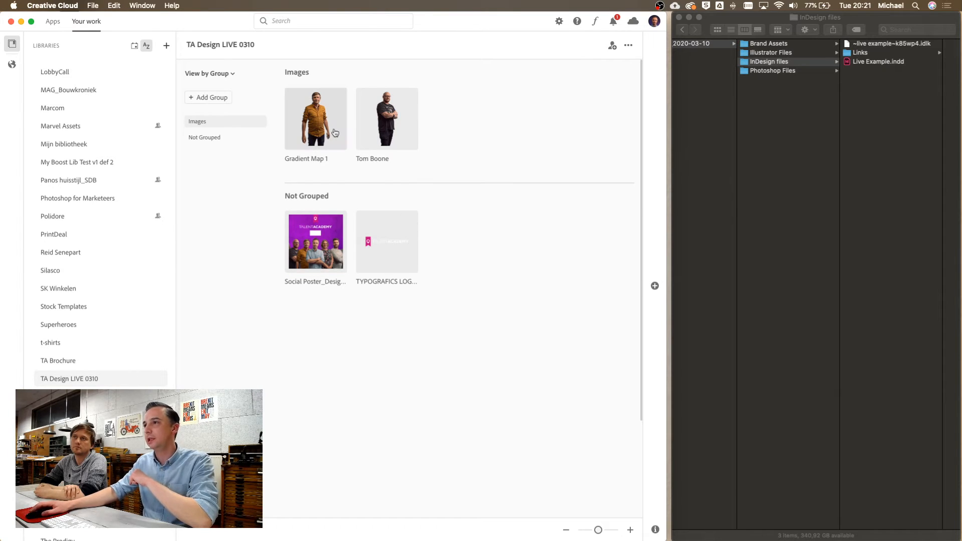
Invite a colleague to TA Design LIVE 0310 by entering their name and picking the suggestion
click(613, 49)
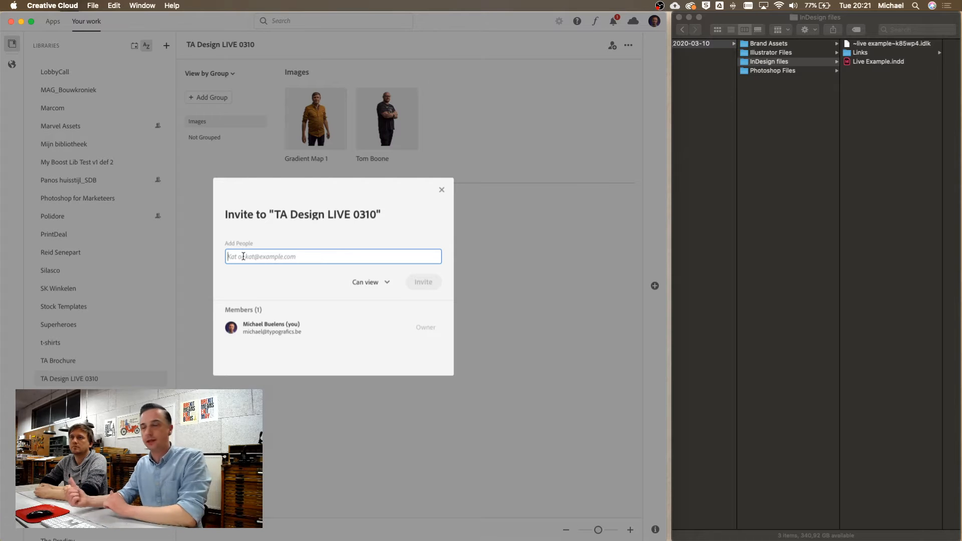
text(jensie)
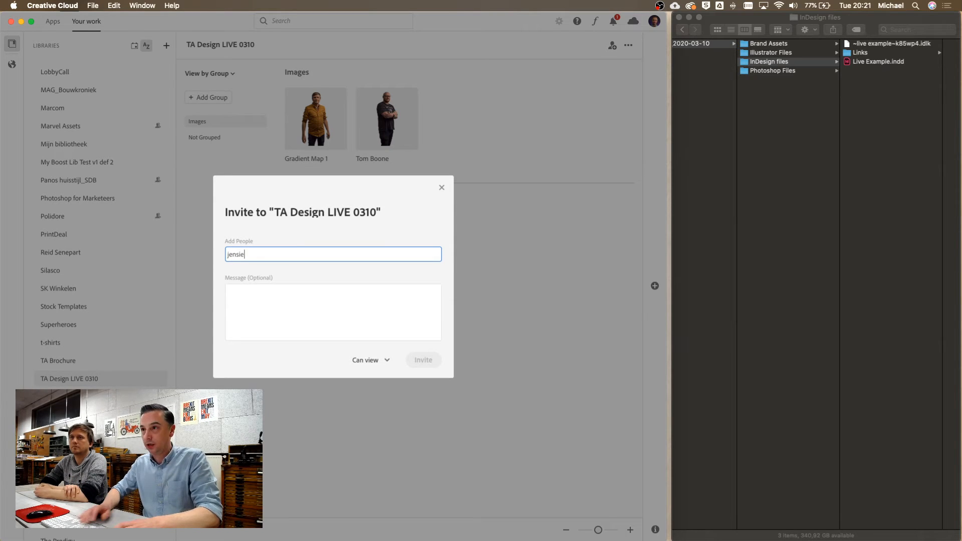
click(273, 277)
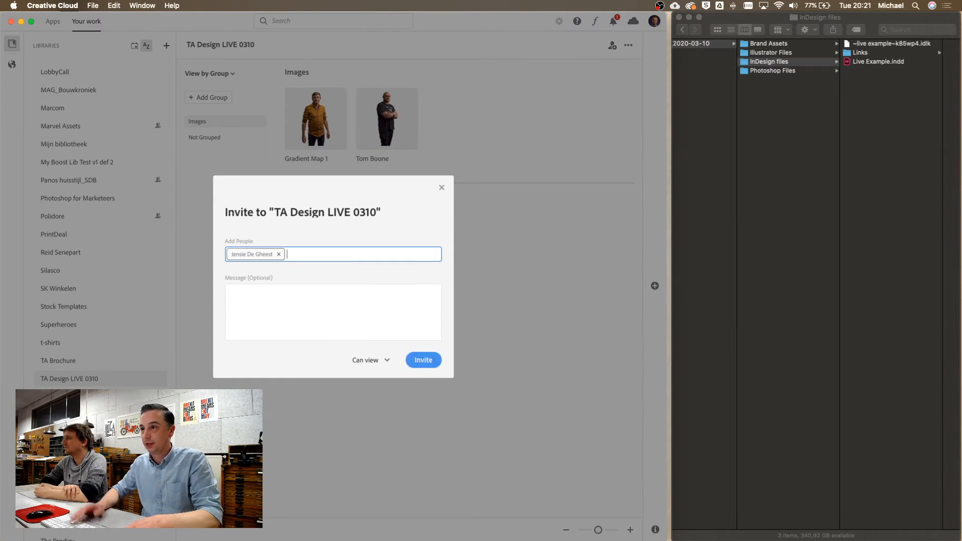
click(365, 364)
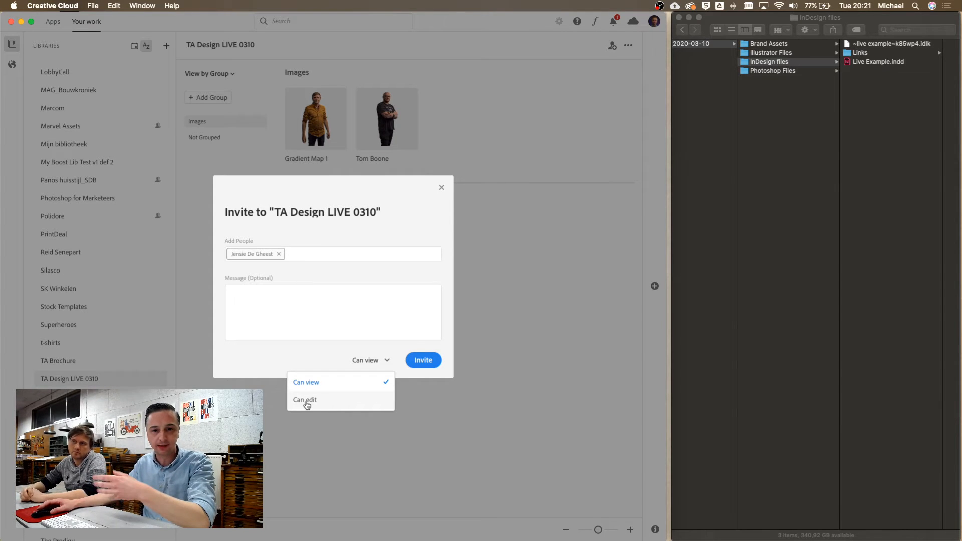
Give the colleague Can edit access, send the invitation, and close the dialog
click(254, 361)
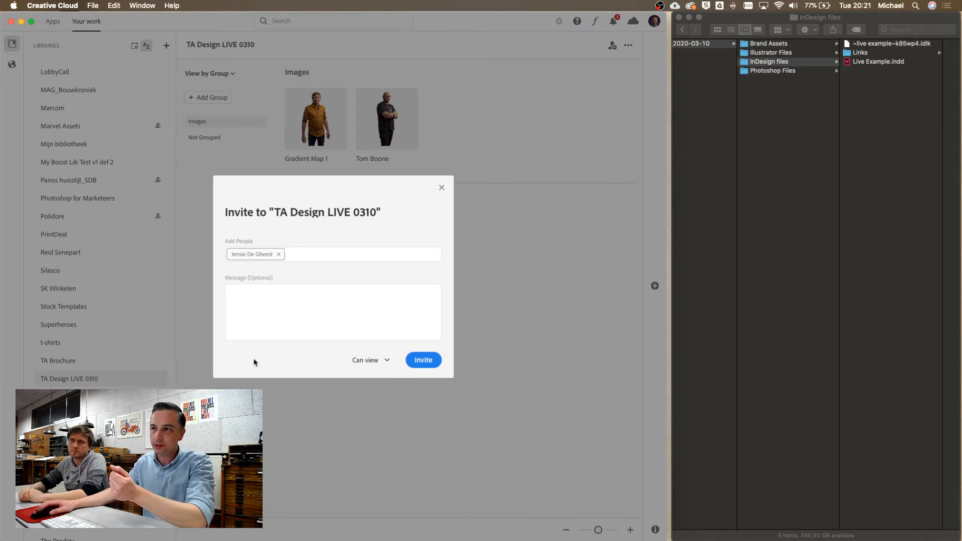
click(348, 367)
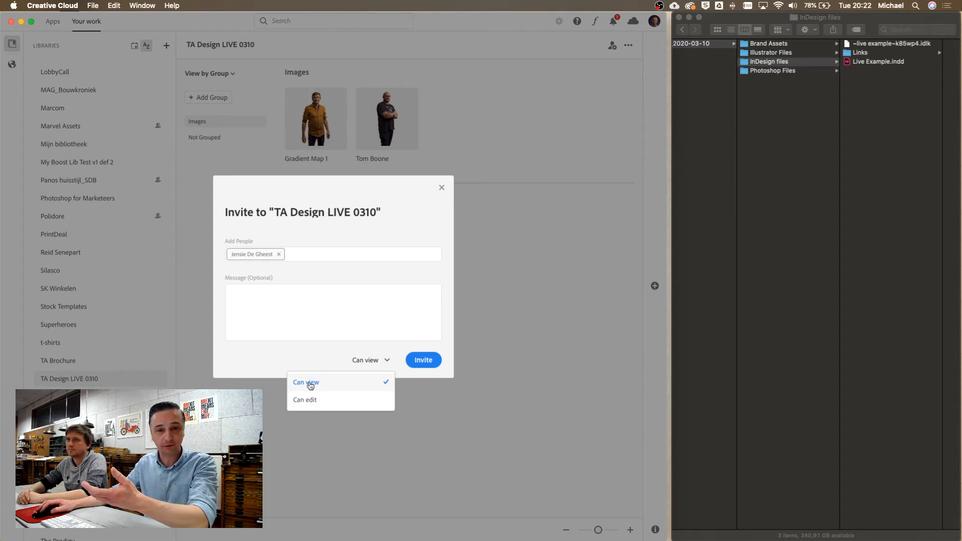
click(286, 361)
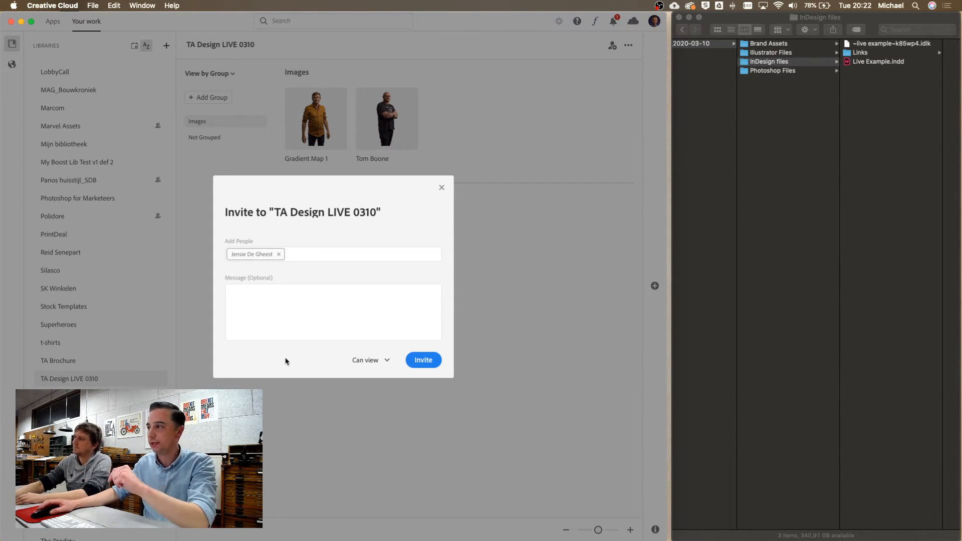
click(365, 365)
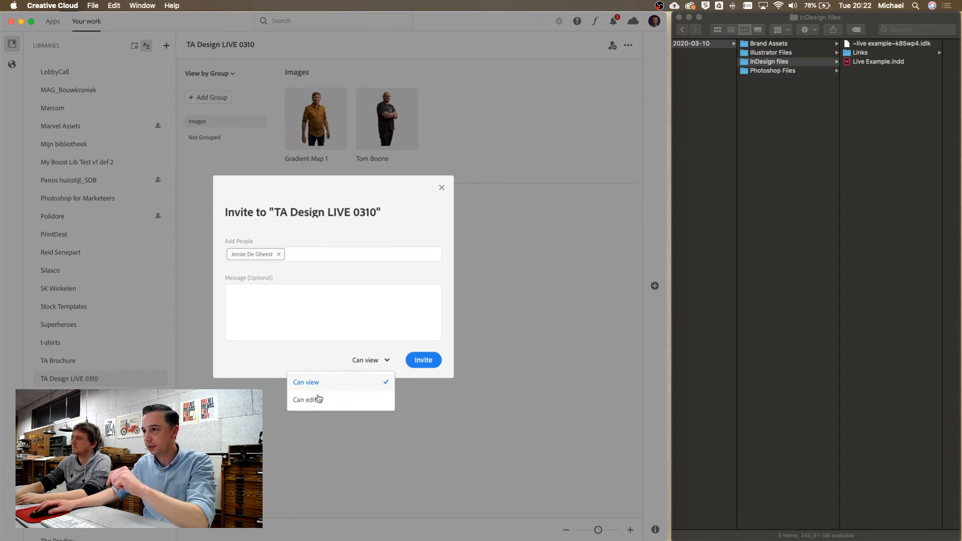
click(318, 401)
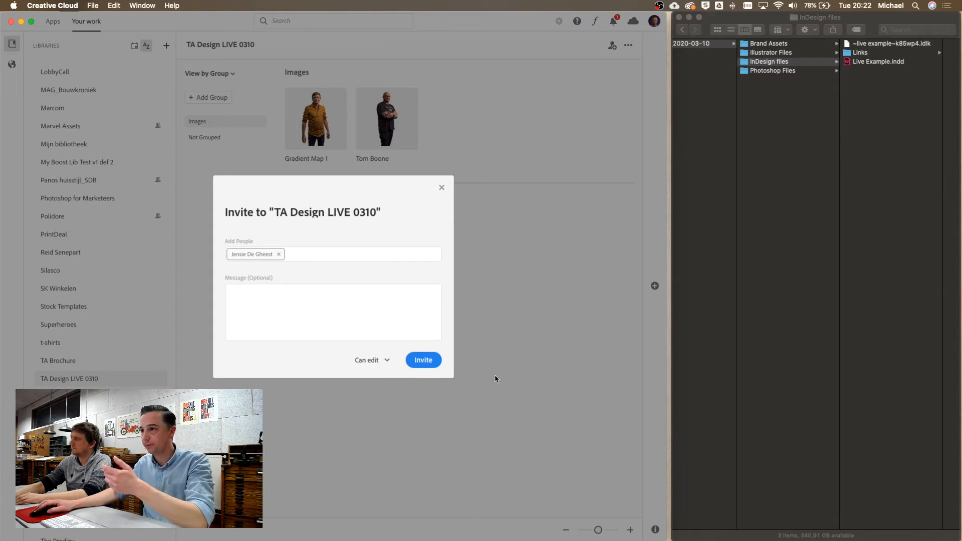
click(421, 362)
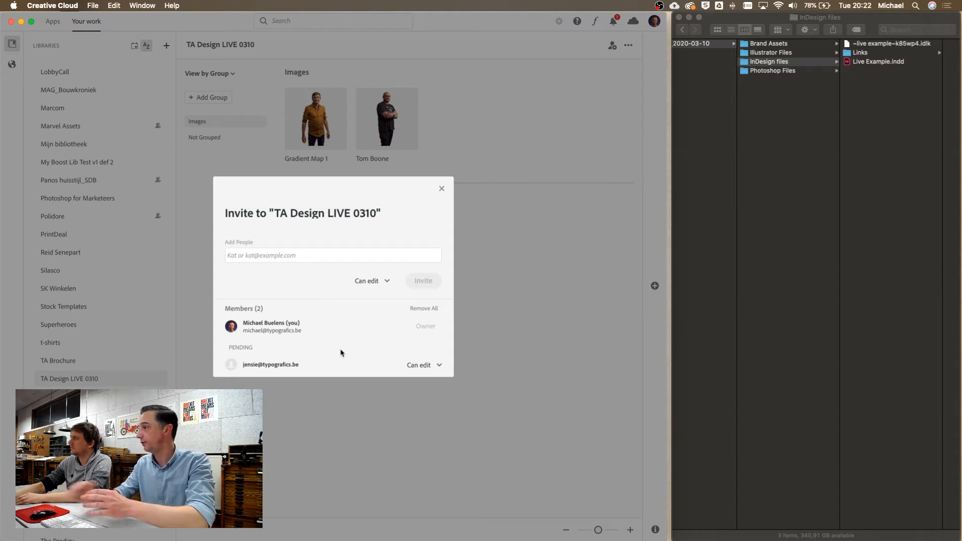
click(442, 191)
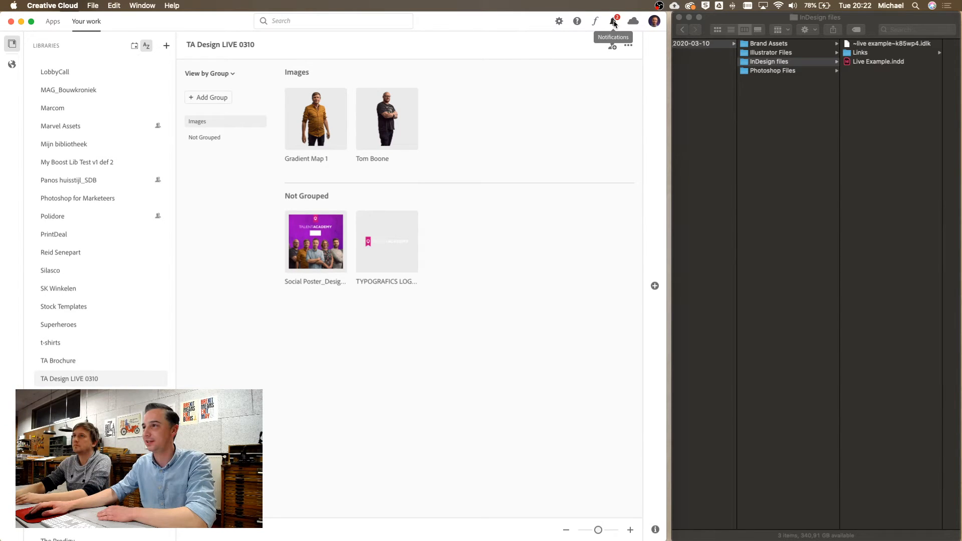
click(614, 21)
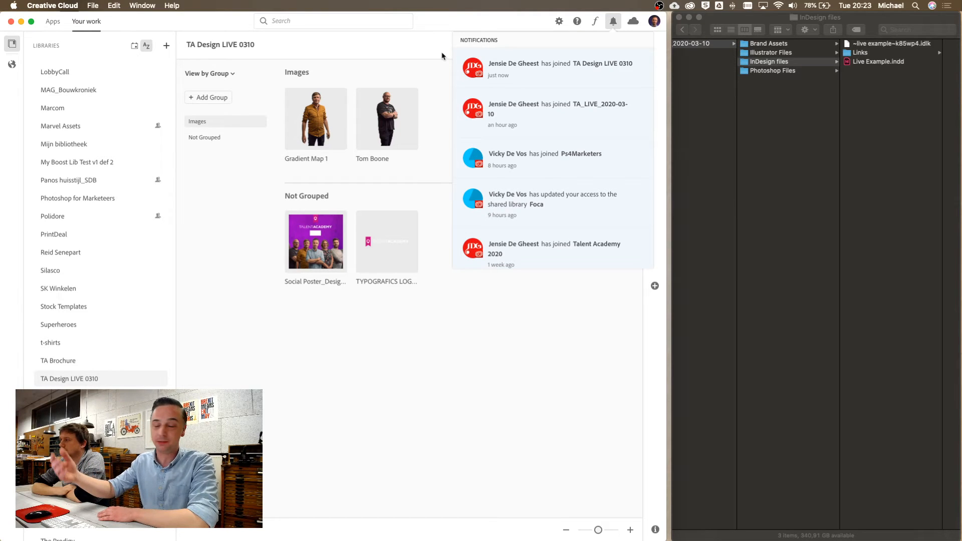
click(414, 67)
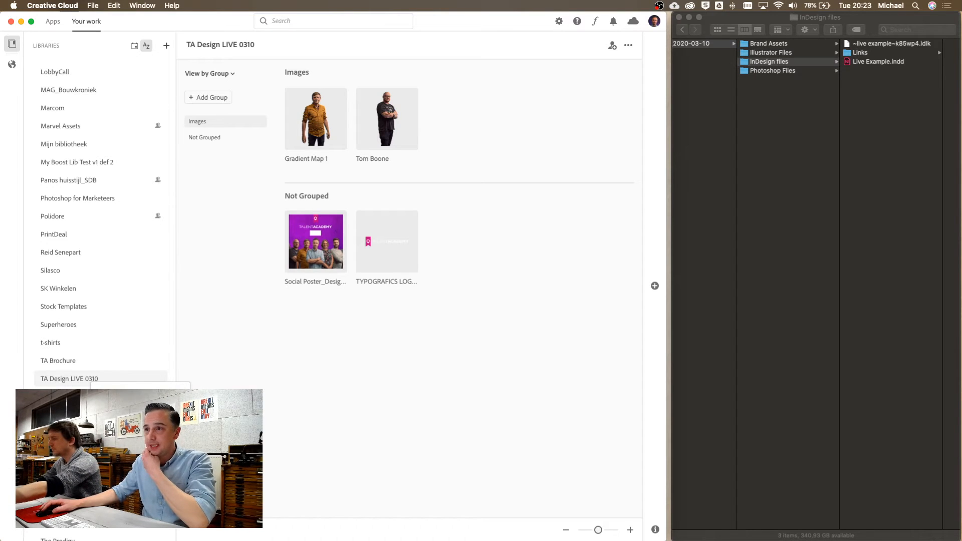
click(122, 408)
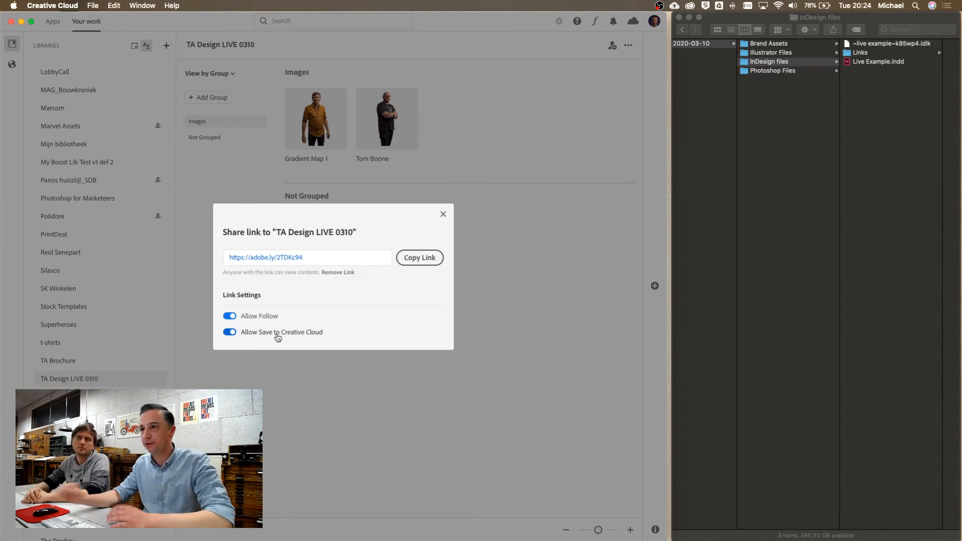
Stop link viewers from saving the library to Creative Cloud and select the share link
click(233, 334)
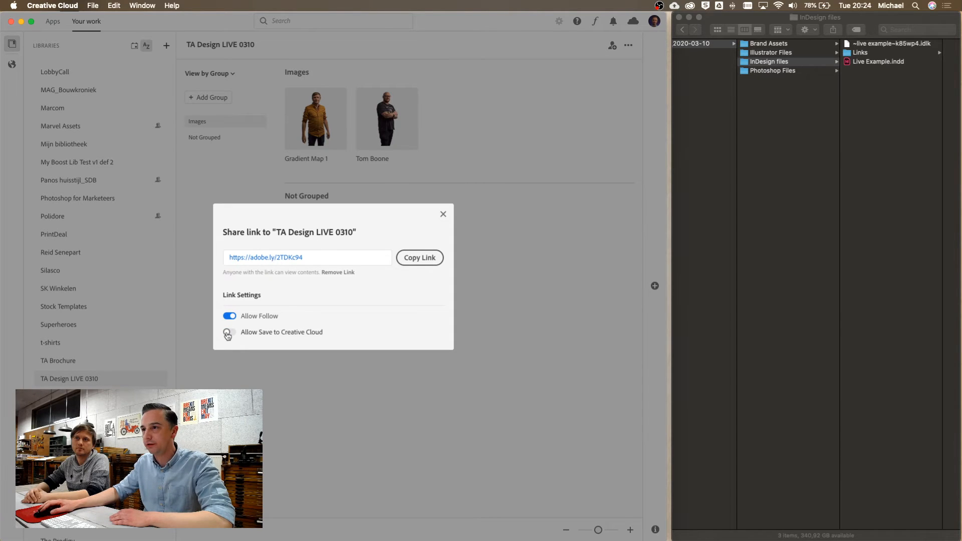
click(310, 257)
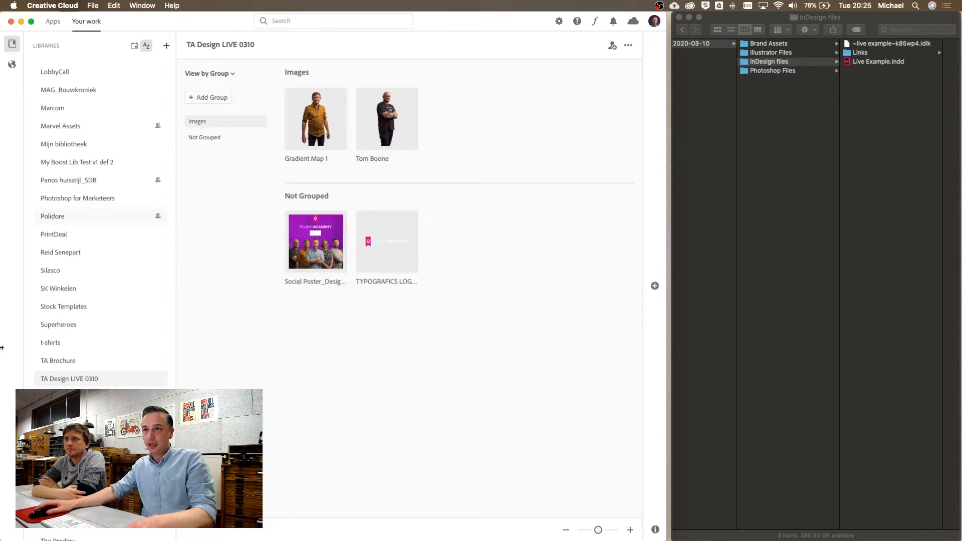
Open the TA Design LIVE 0310 library's context menu, then bring up the Cmd+Tab app switcher
right_click(99, 381)
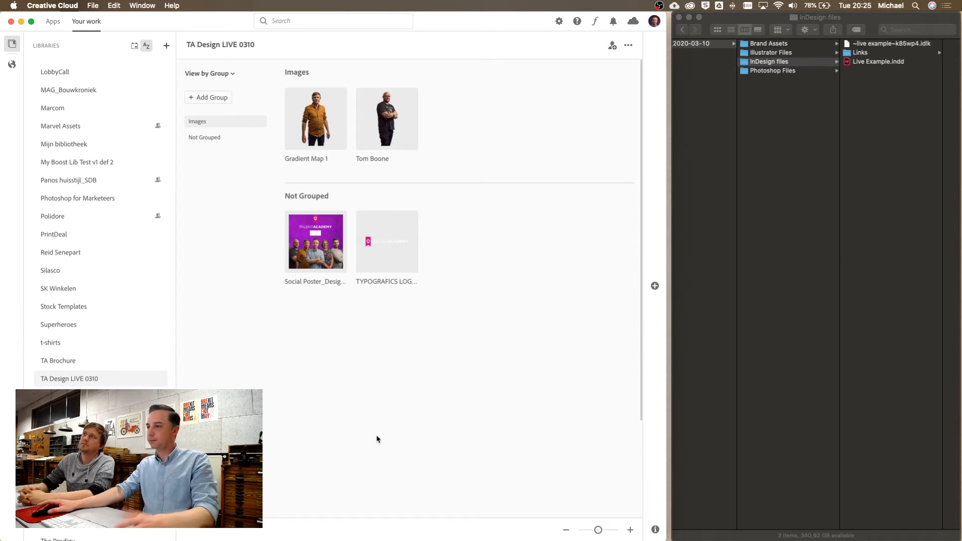
key(super+Tab)
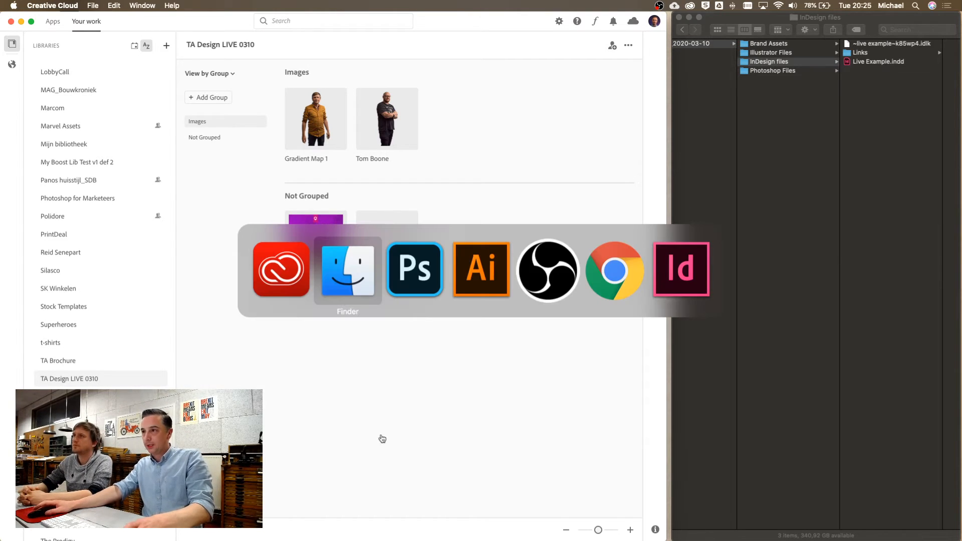
In Illustrator, show the RGB Talent Academy logo document alongside the TA Design LIVE 0310 Libraries panel
key(super+Tab)
key(super+Tab)
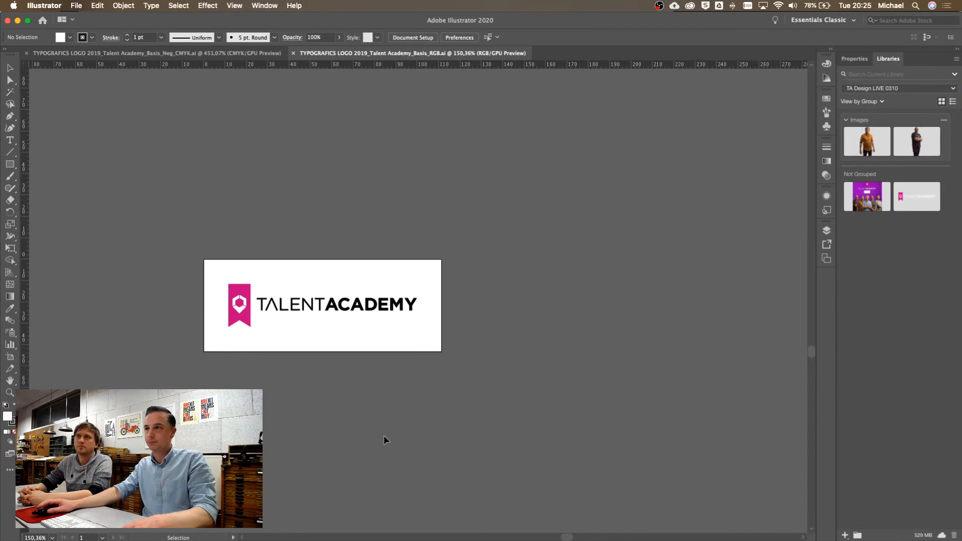
click(86, 54)
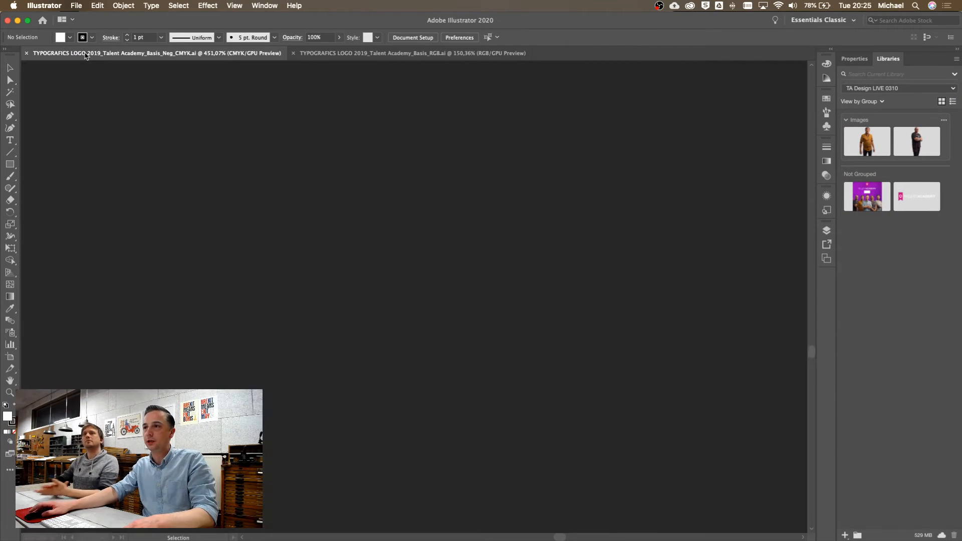
click(332, 55)
click(168, 56)
click(340, 58)
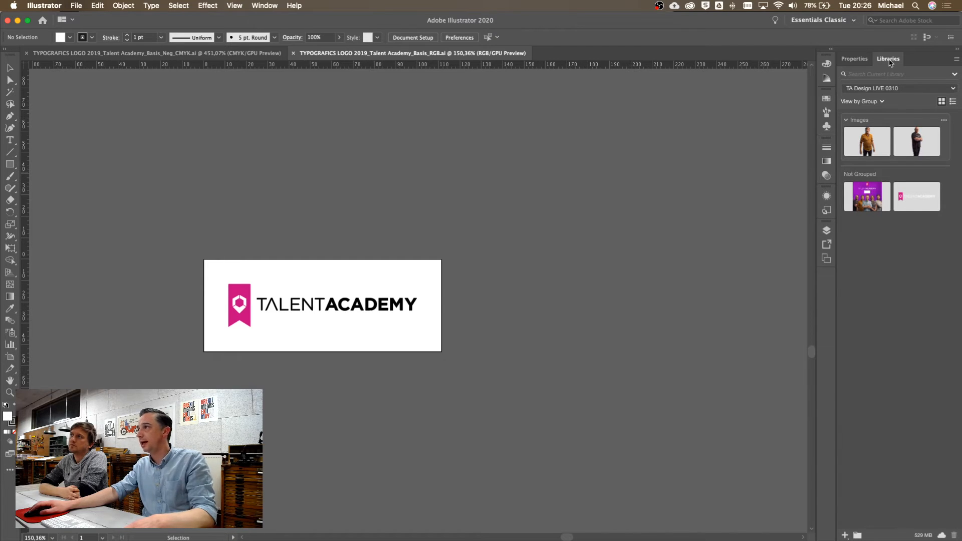
click(265, 7)
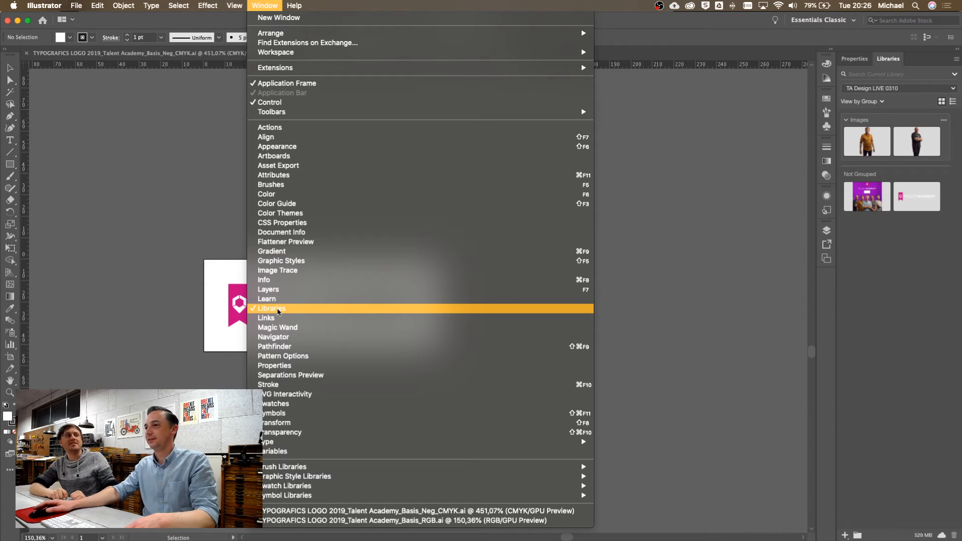
click(278, 311)
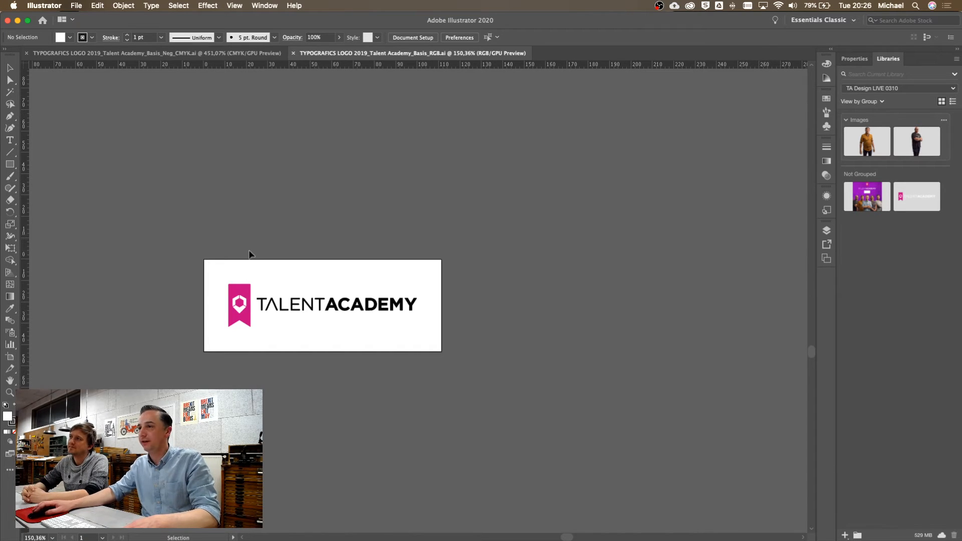
Drag the whole Talent Academy logo into the TA Design LIVE 0310 library as Artwork 1
drag(211, 275, 476, 357)
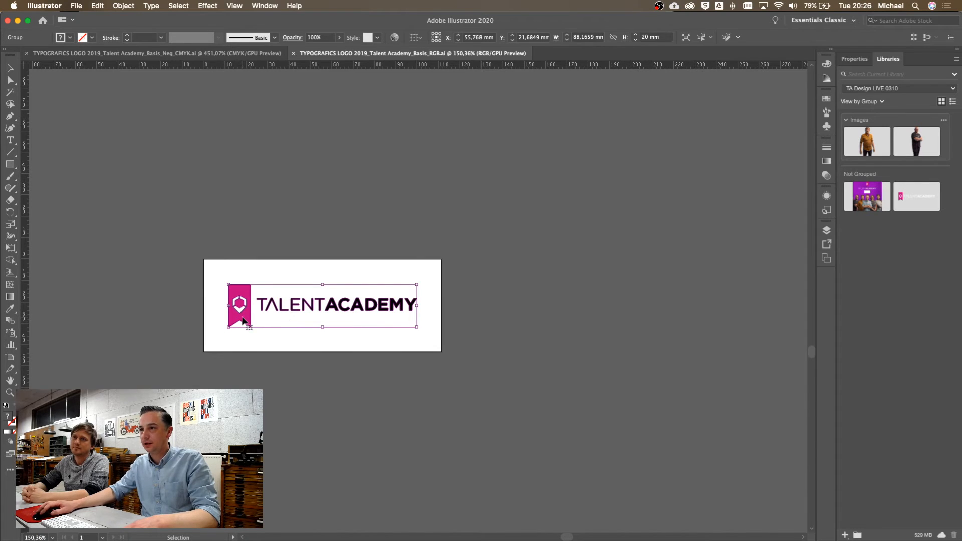
drag(244, 321, 877, 303)
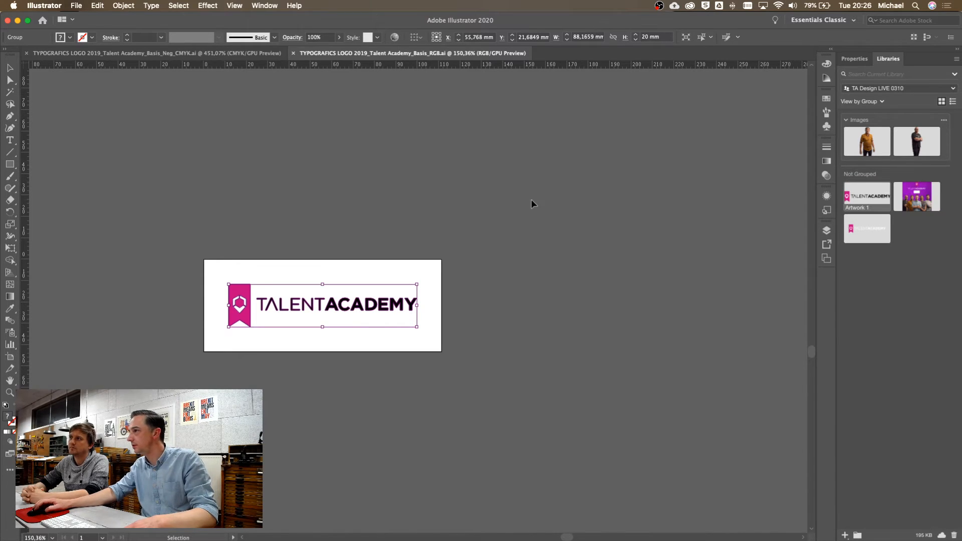
key(a)
key(v)
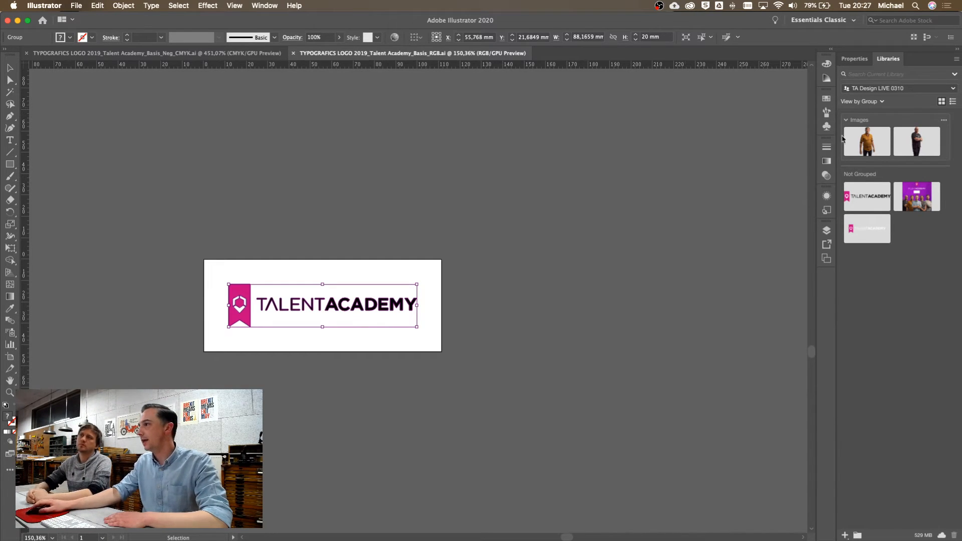
double_click(856, 209)
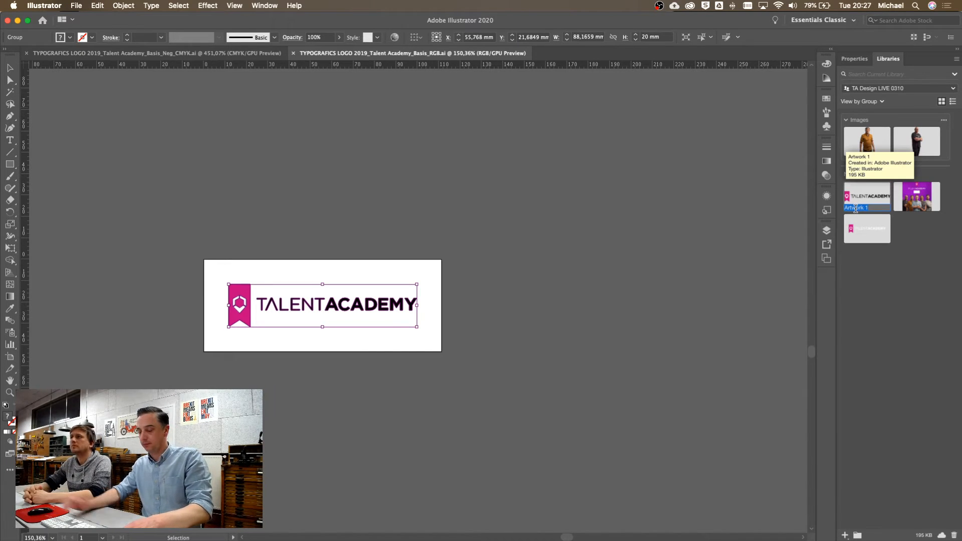
Rename the Artwork 1 library asset to Logo_FullColour_RGB
text(Logo)
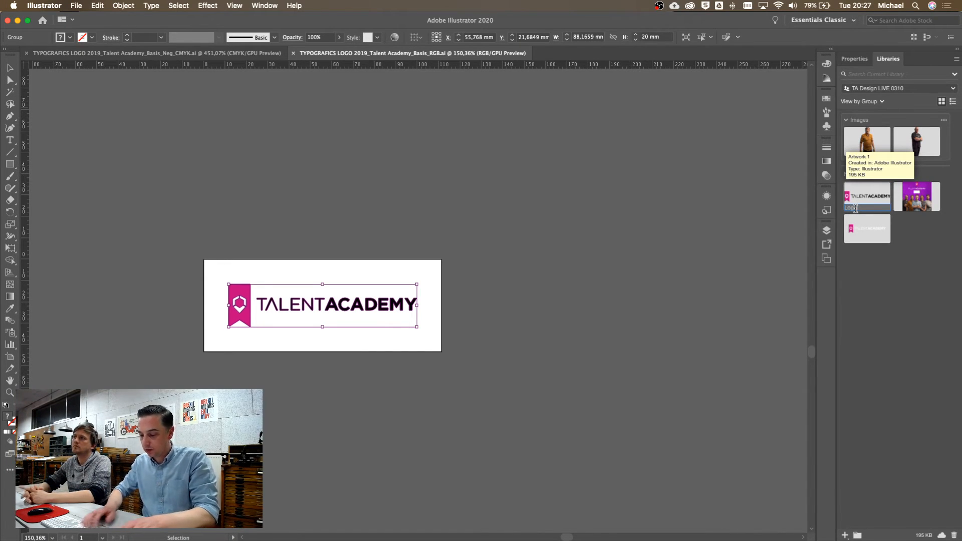
text( FullC)
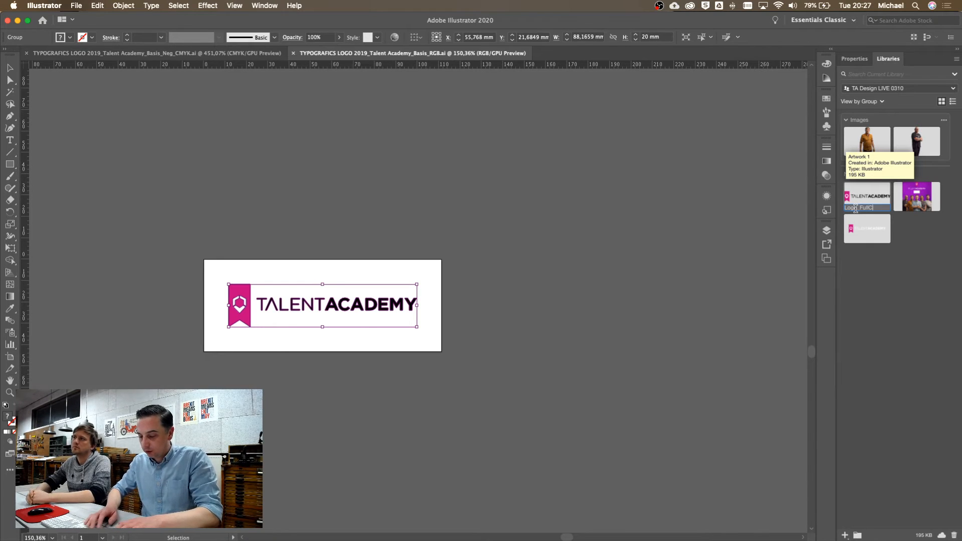
text(olour_RGB)
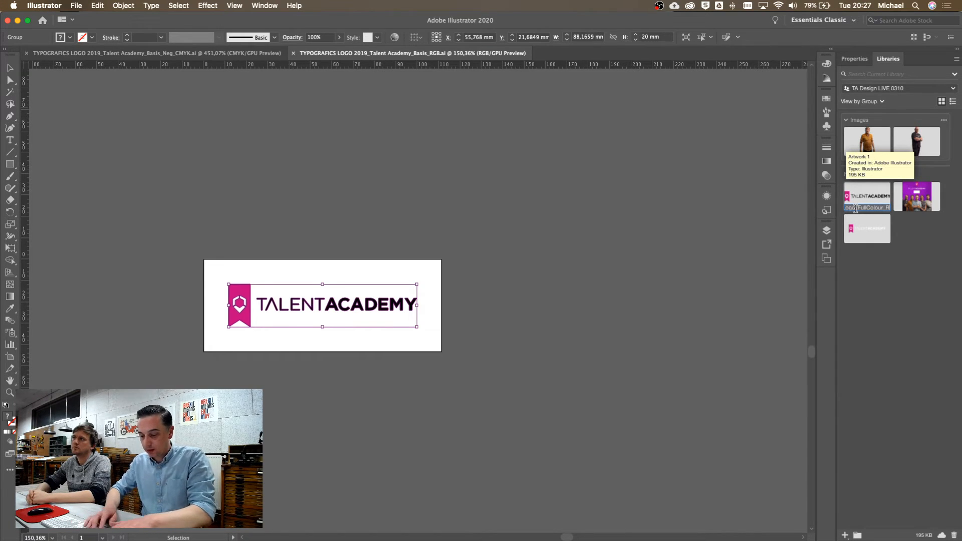
key(Return)
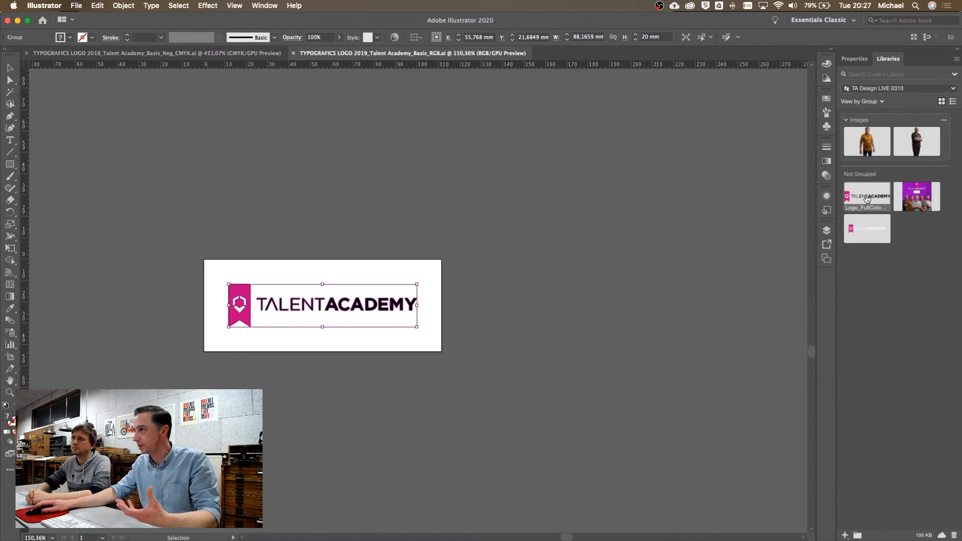
double_click(867, 199)
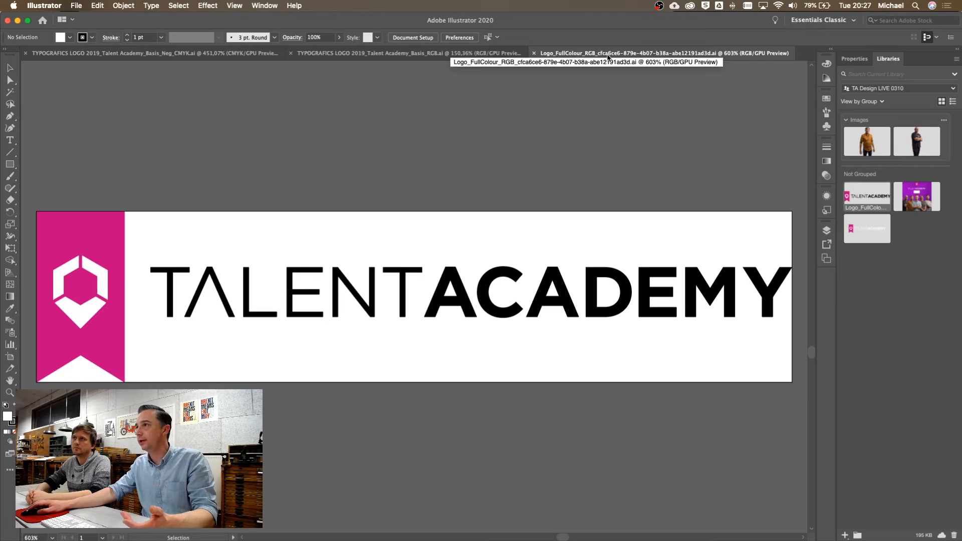
Keep the Logo_FullColour_RGB asset open as its own document and close the original Basis_RGB.ai logo document
click(328, 54)
click(630, 52)
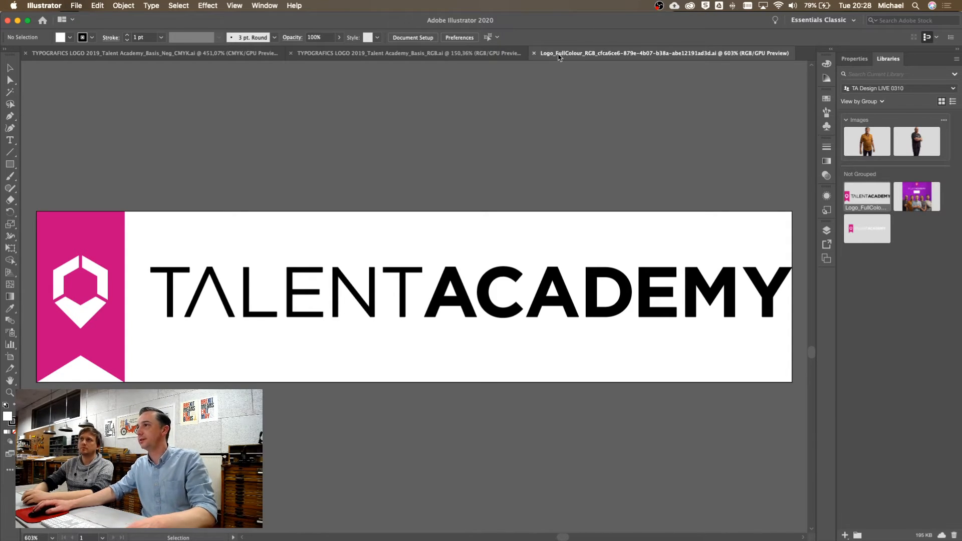
click(316, 54)
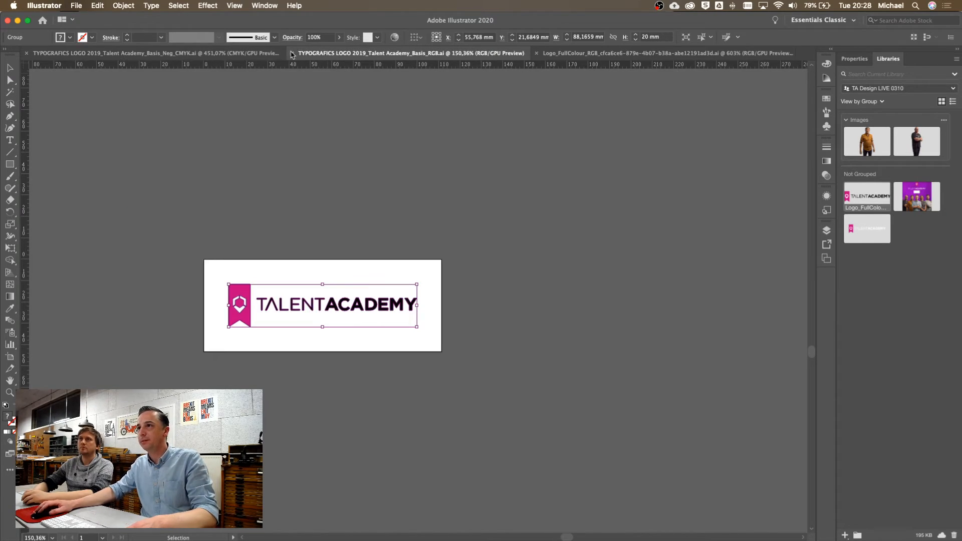
click(292, 53)
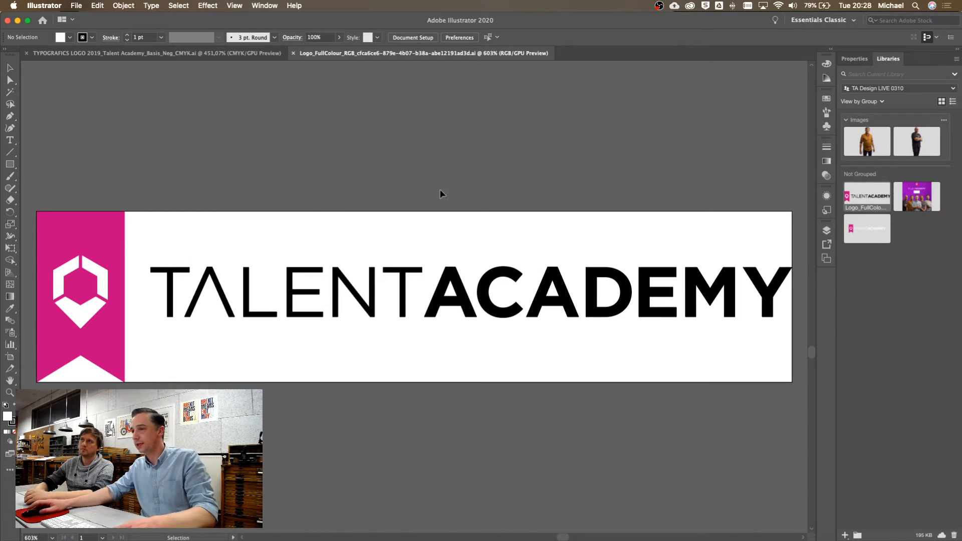
mouse_move(288, 521)
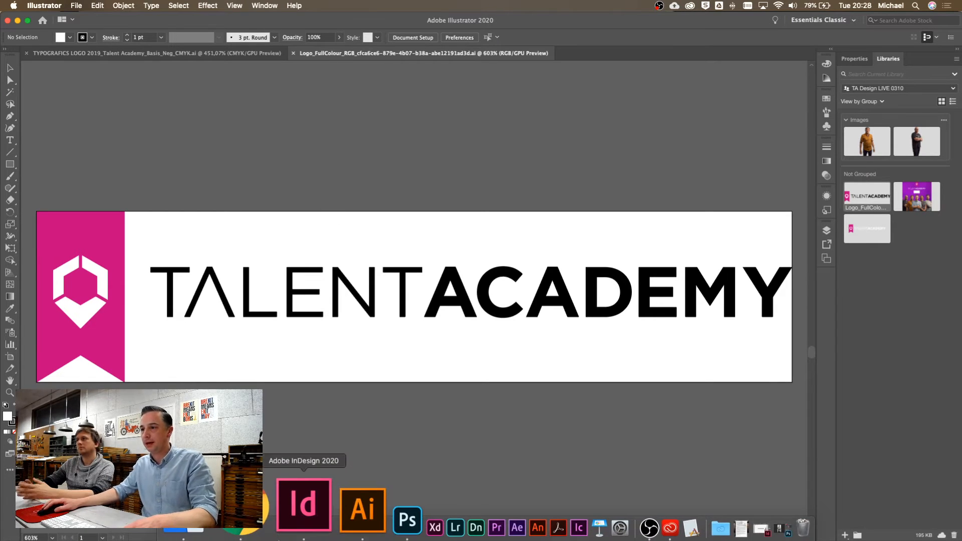
click(291, 519)
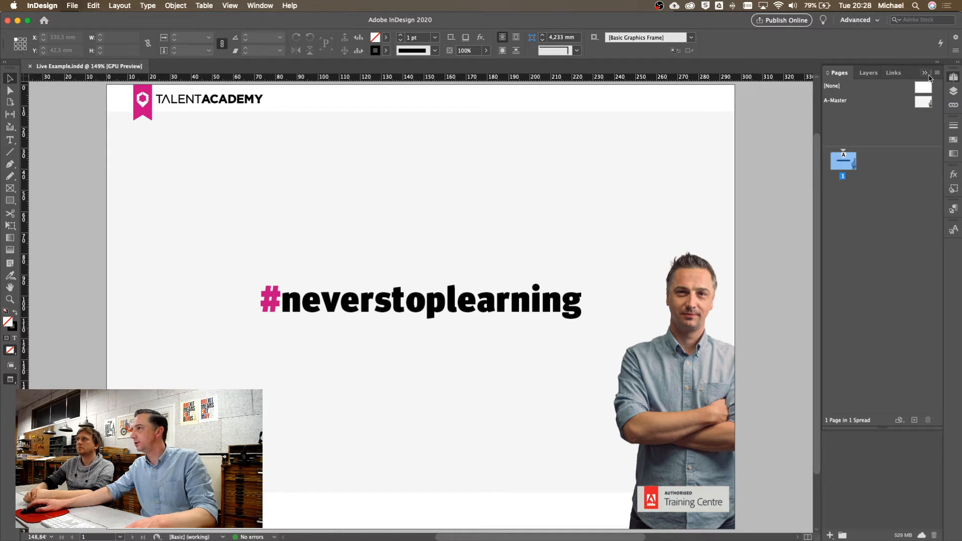
In InDesign's Live Example document, reveal the CC Libraries panel listing TA Design LIVE 0310
click(926, 74)
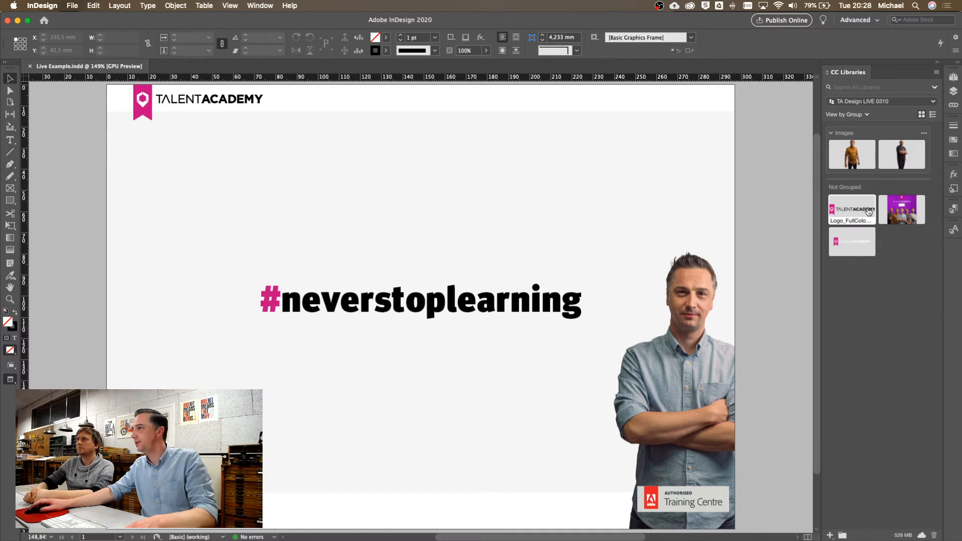
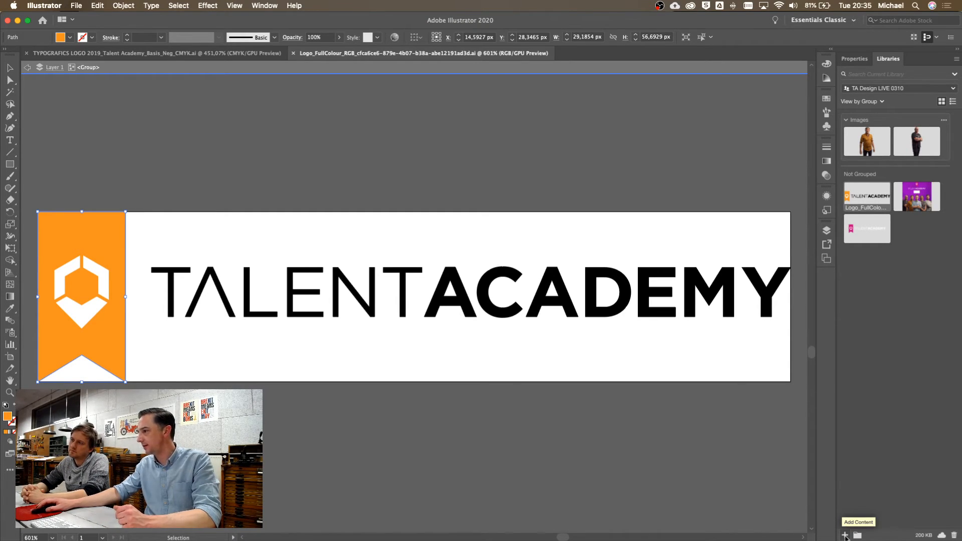
Add the orange banner's #F7931E fill colour to the TA Design LIVE 0310 library, then deselect
click(846, 535)
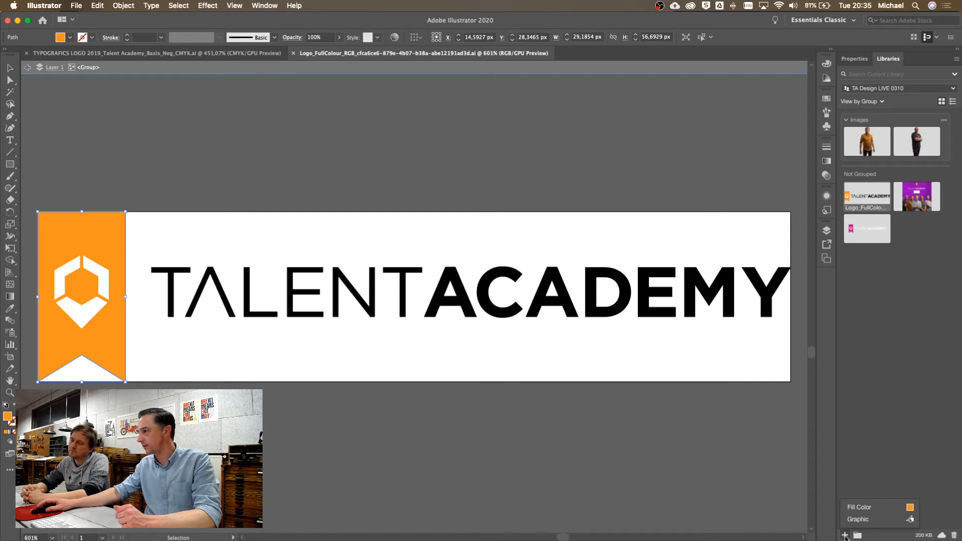
click(861, 509)
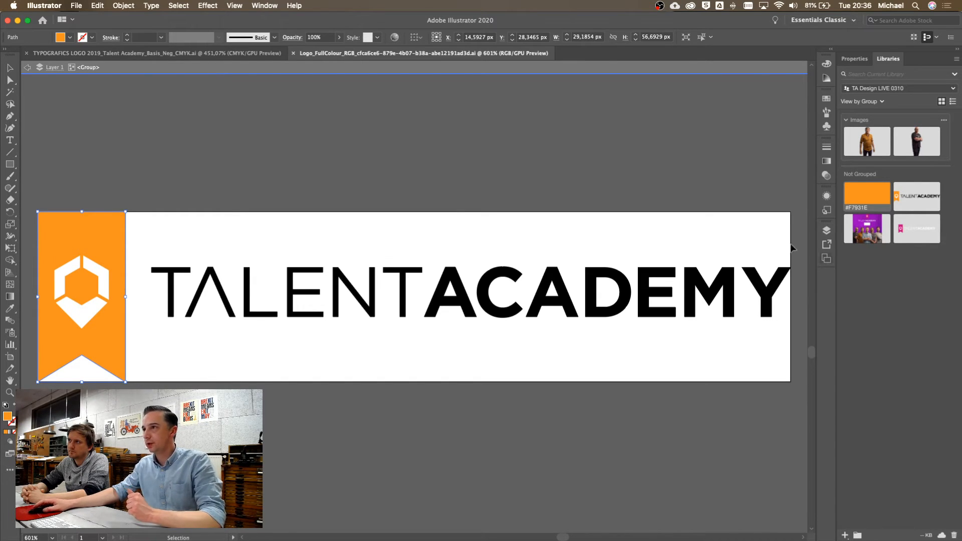
click(407, 235)
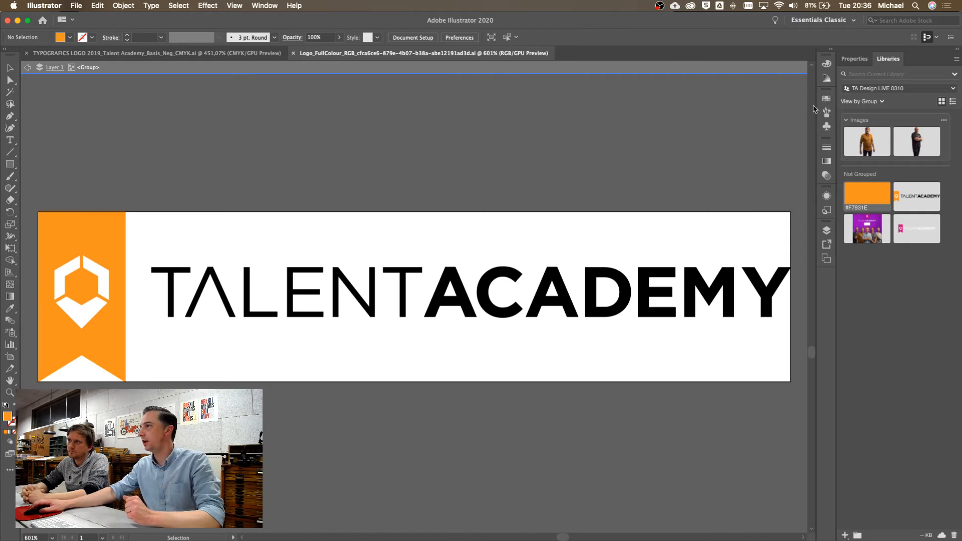
From a floating Swatches panel, add the black and magenta swatches to the library
click(827, 99)
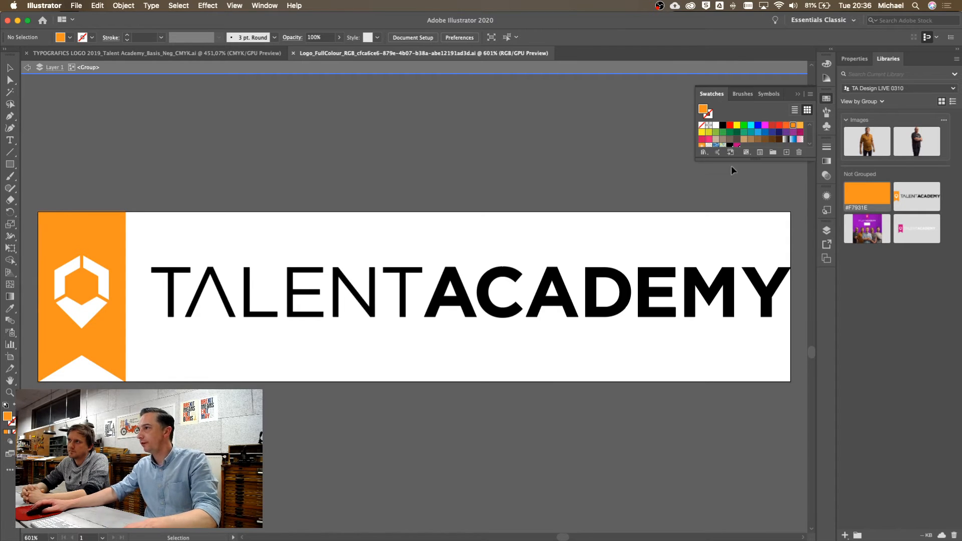
drag(749, 159, 749, 203)
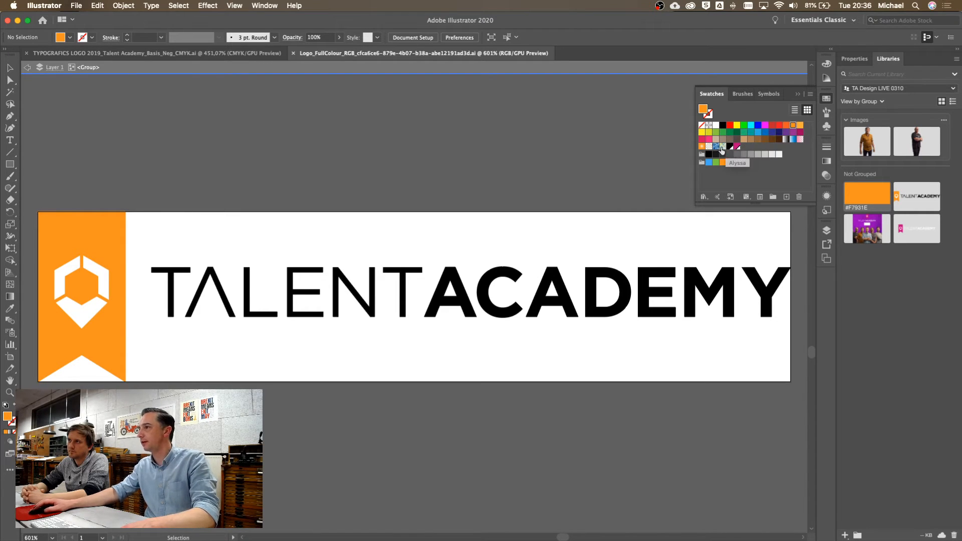
drag(711, 94, 350, 186)
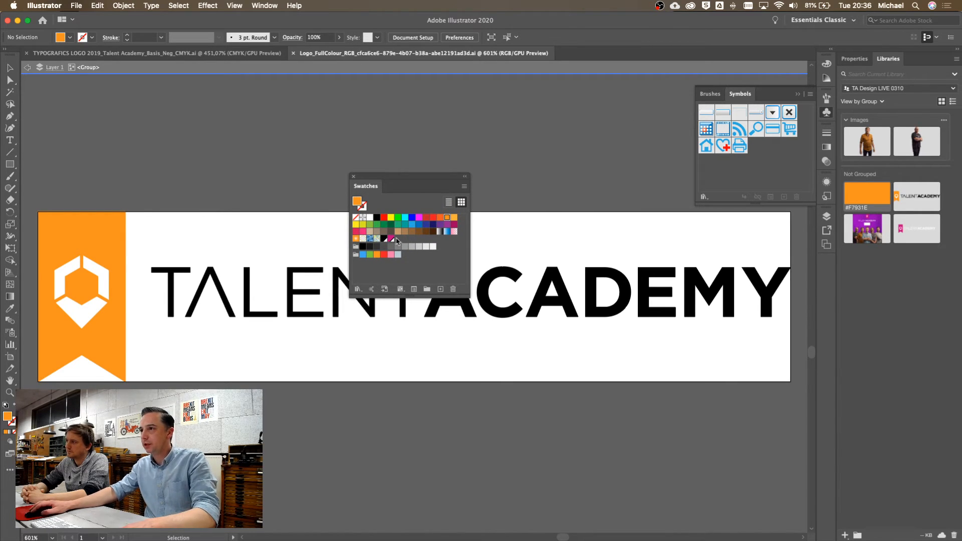
click(425, 267)
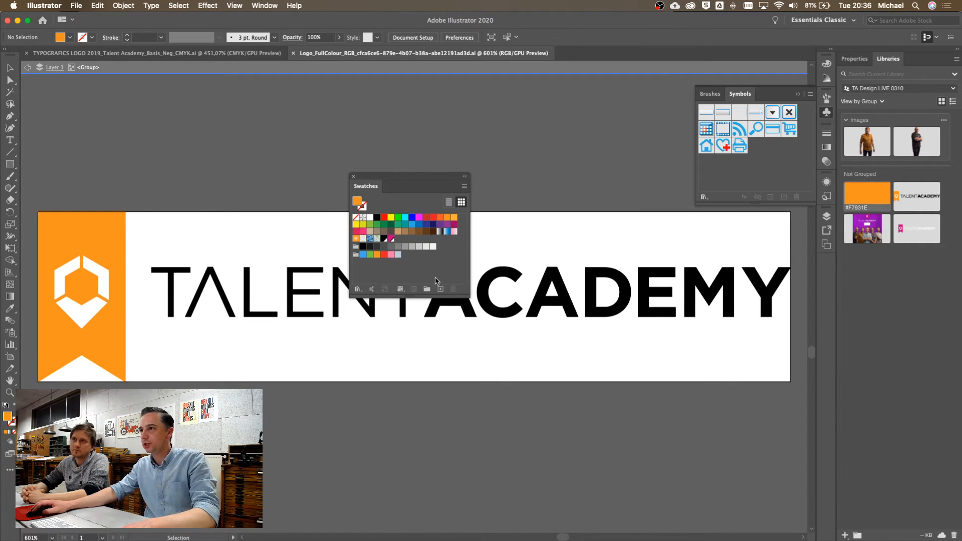
click(385, 240)
super+click(392, 241)
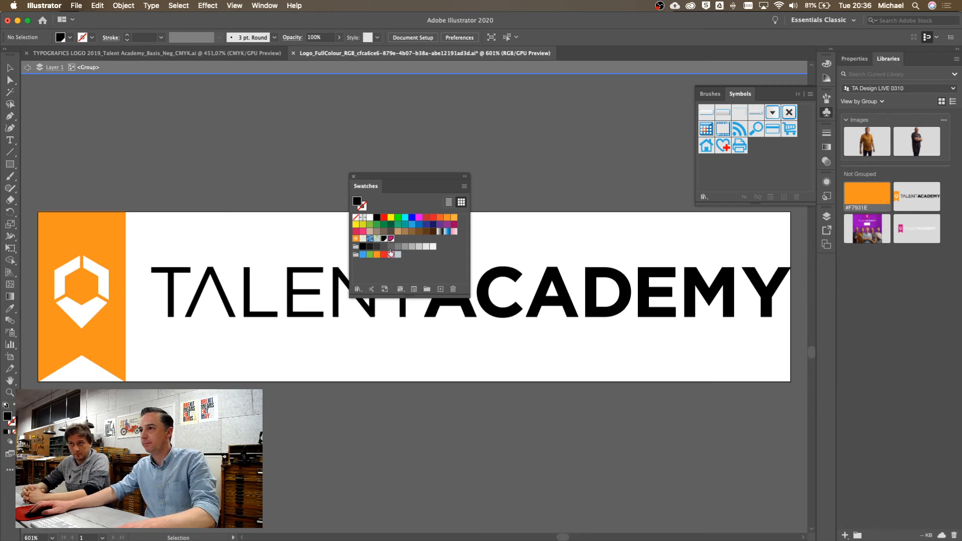
click(385, 290)
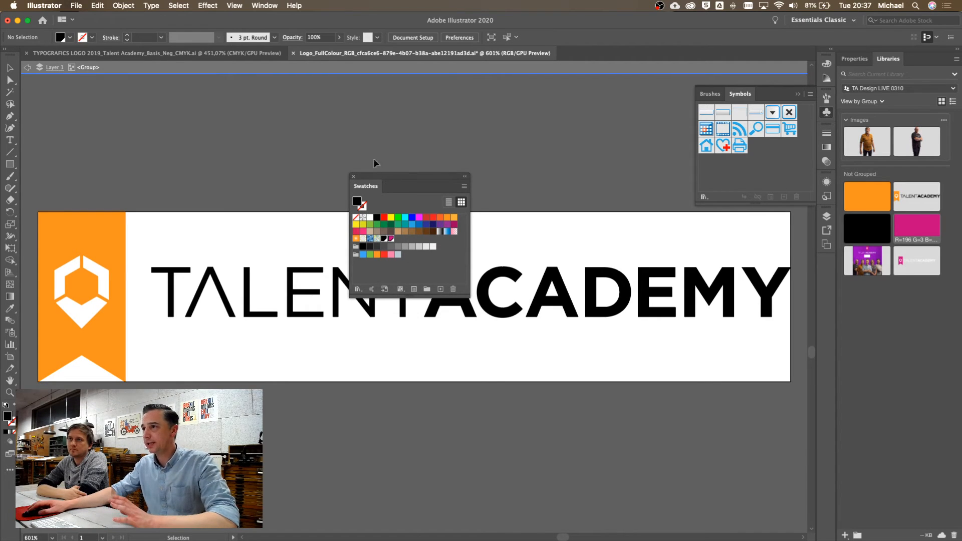
drag(385, 181, 465, 117)
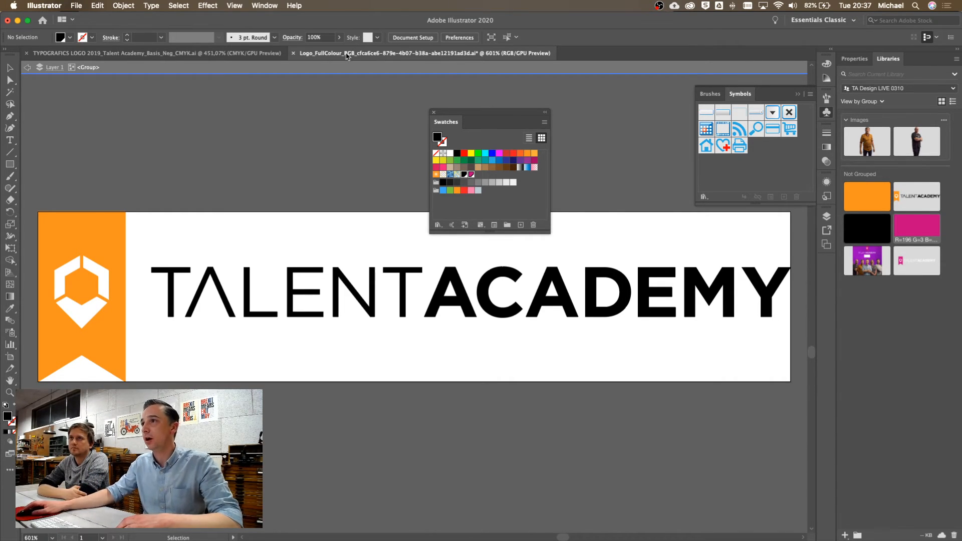
click(75, 6)
mouse_move(99, 6)
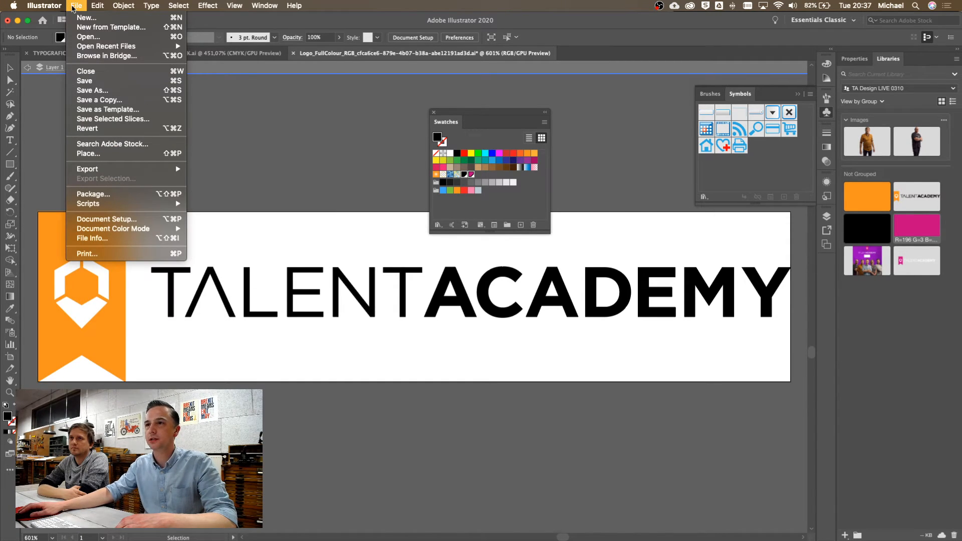
mouse_move(151, 229)
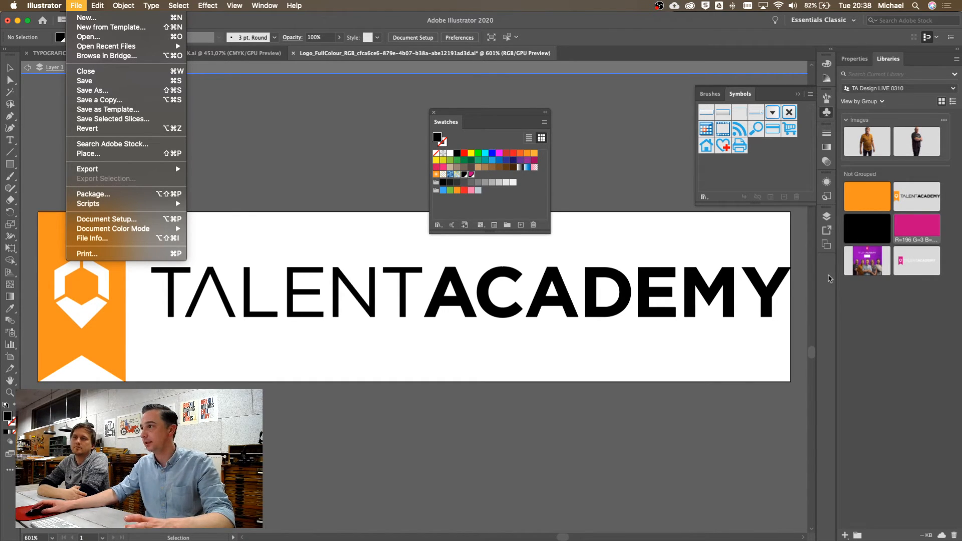
click(873, 311)
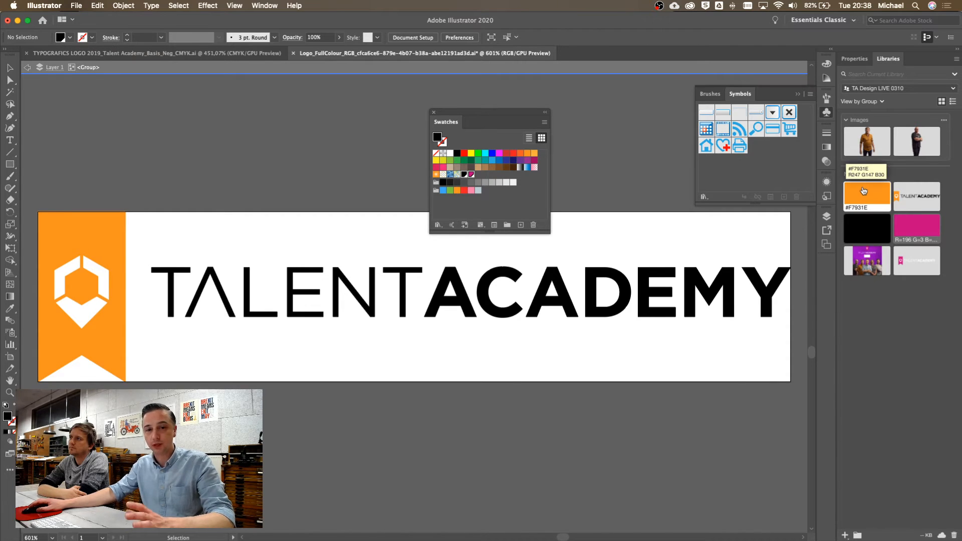
mouse_move(363, 540)
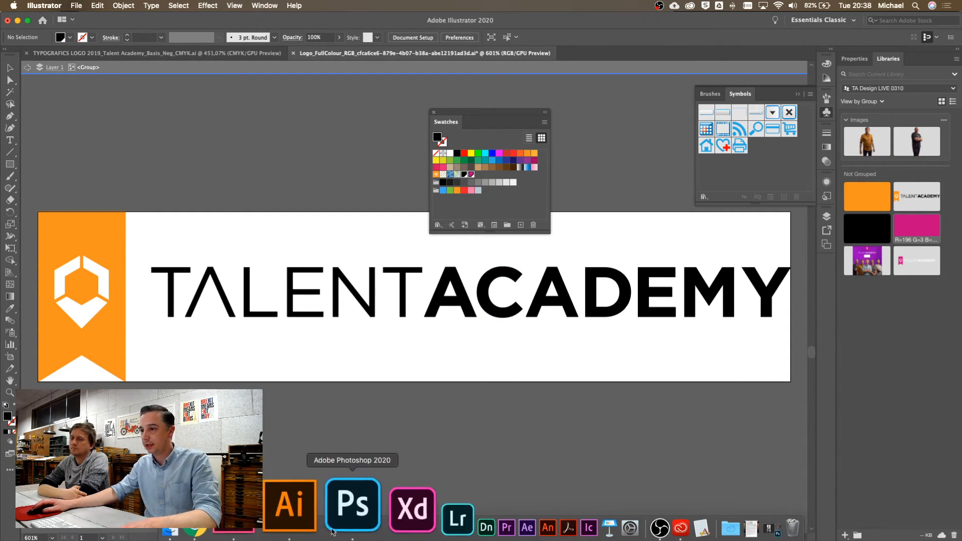
In InDesign, duplicate the [Black] swatch as 'Black copy' and open its Swatch Options
click(295, 512)
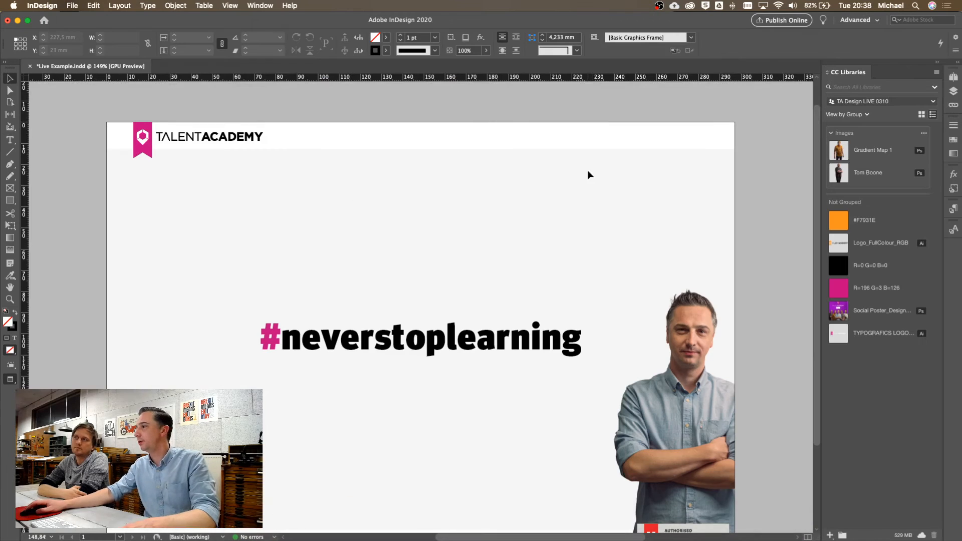
click(954, 139)
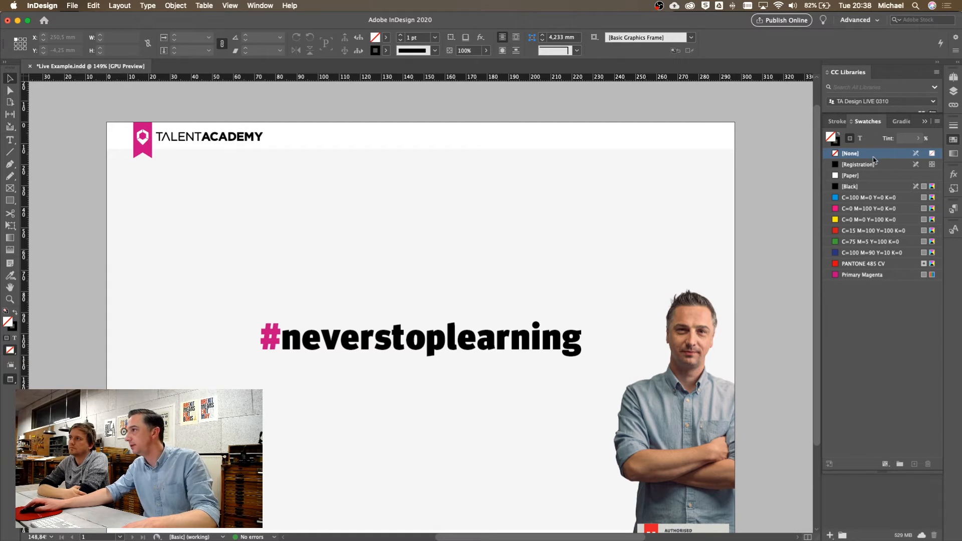
drag(875, 121, 552, 120)
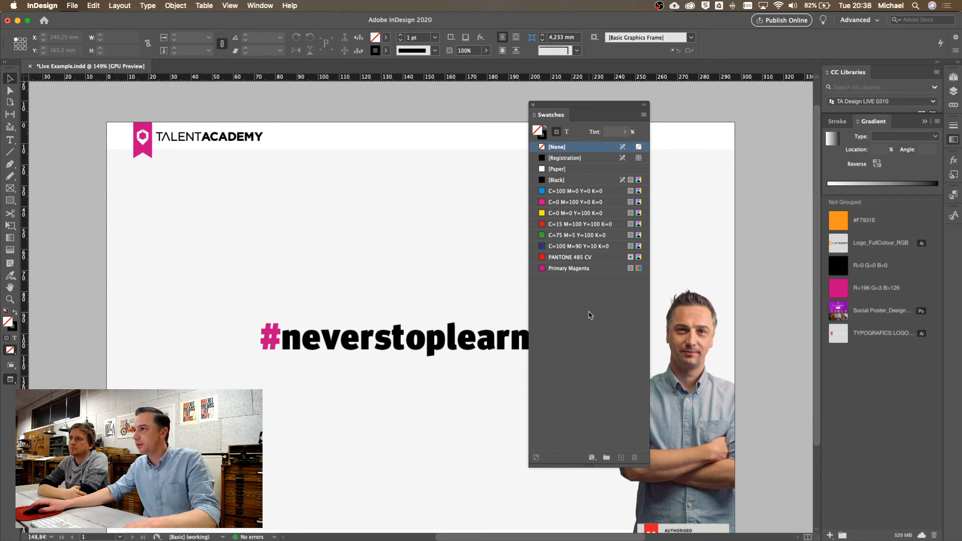
click(556, 180)
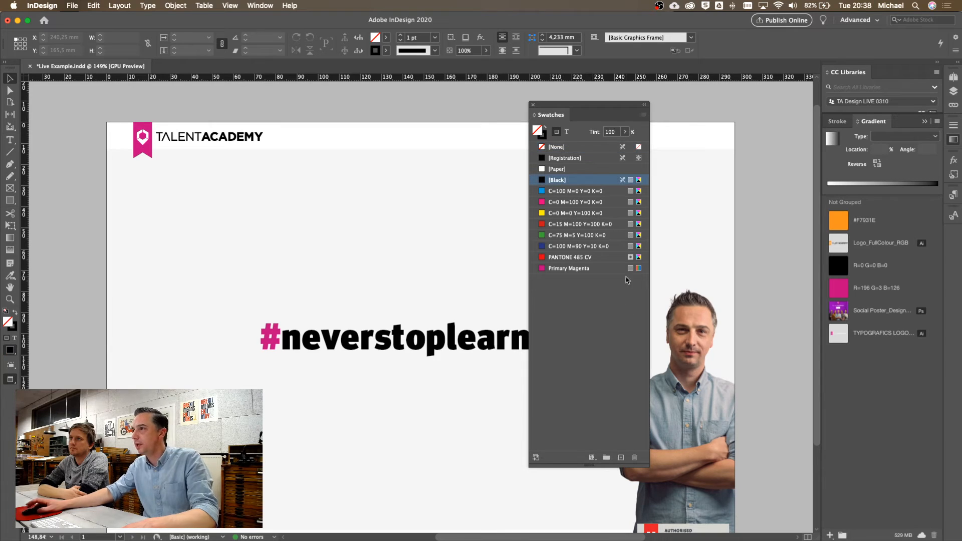
click(621, 461)
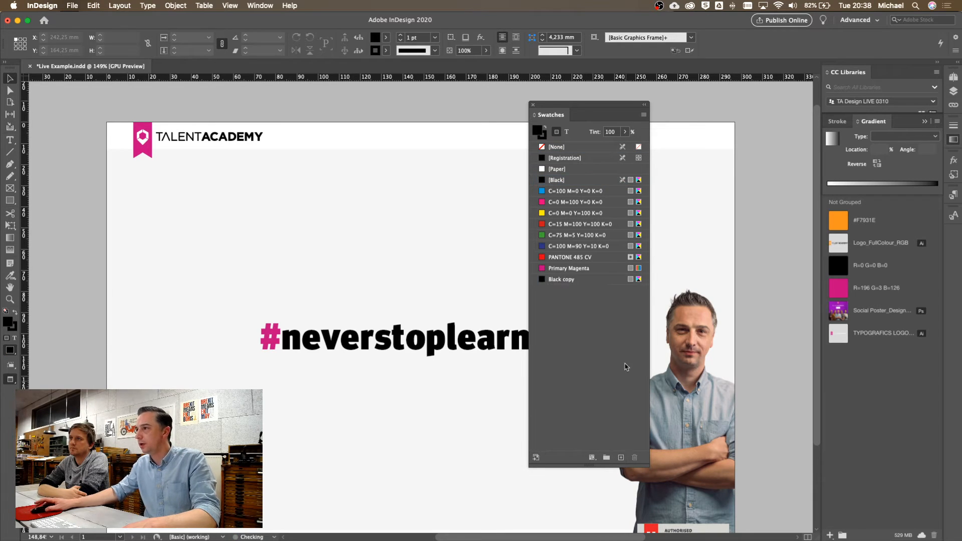
double_click(570, 284)
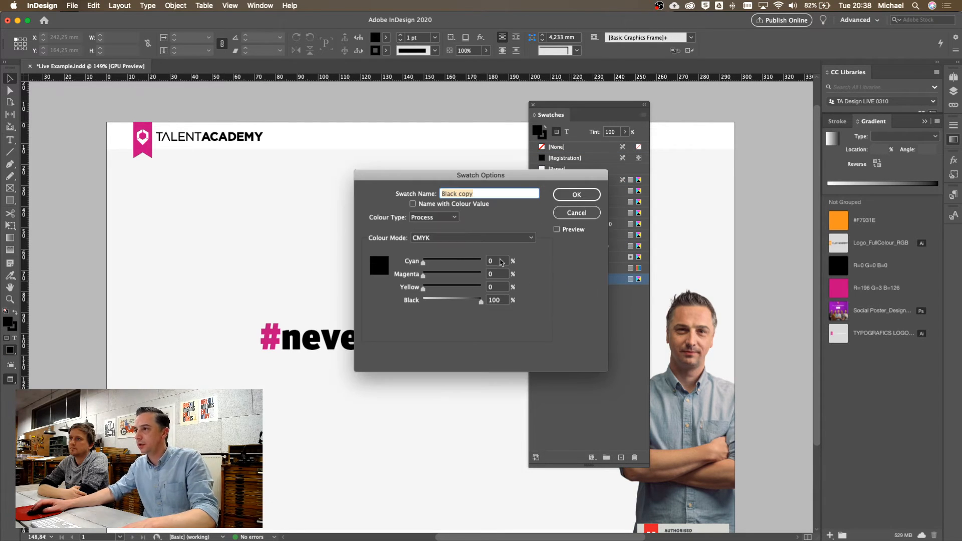
Set the copied swatch to C20 M100 Y0 K0 and name it 'Primary magenta'
click(504, 261)
text(20)
key(Tab)
text(10)
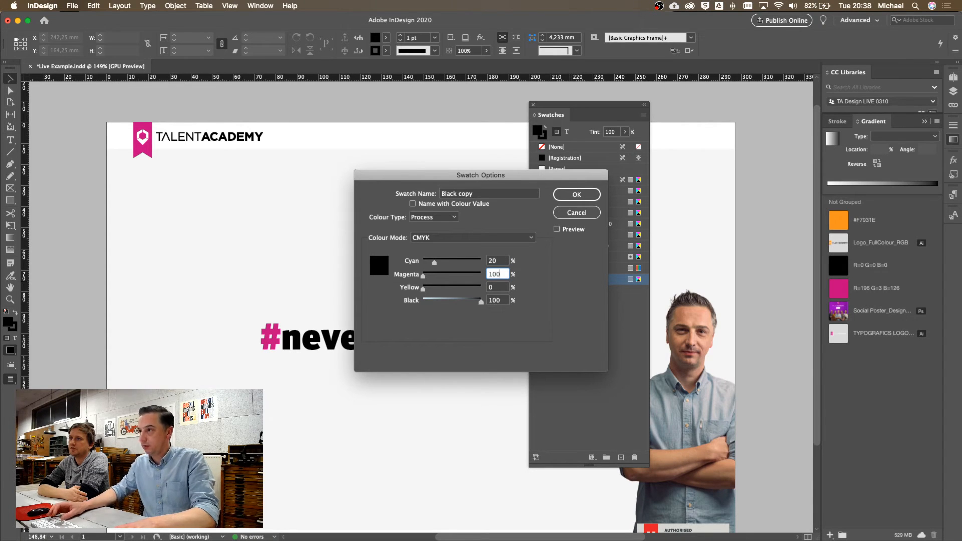
key(Tab)
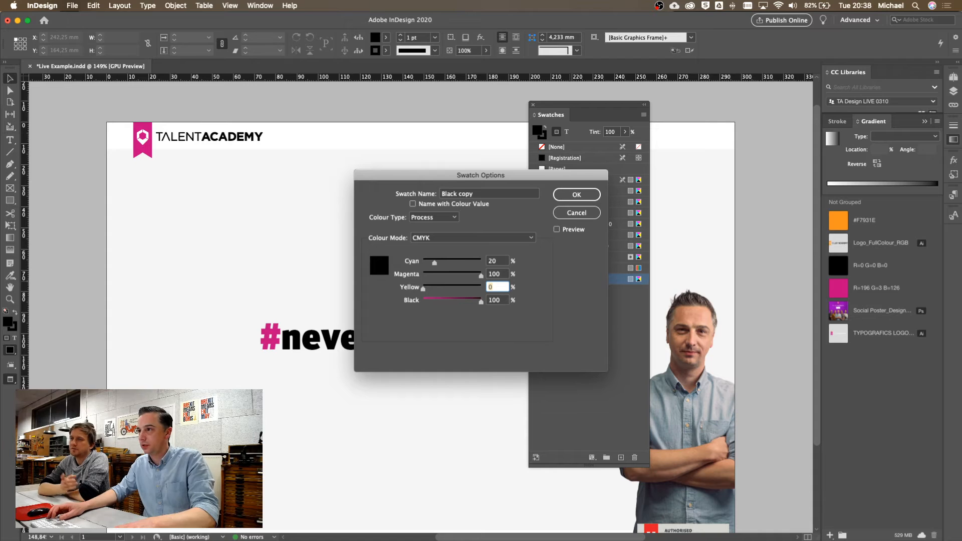
key(Tab)
text(0)
key(Tab)
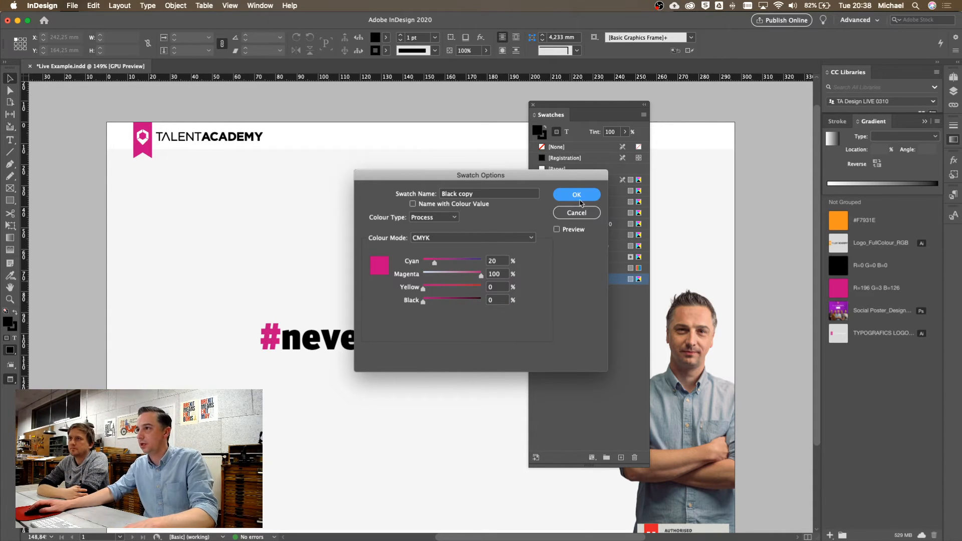
key(Tab)
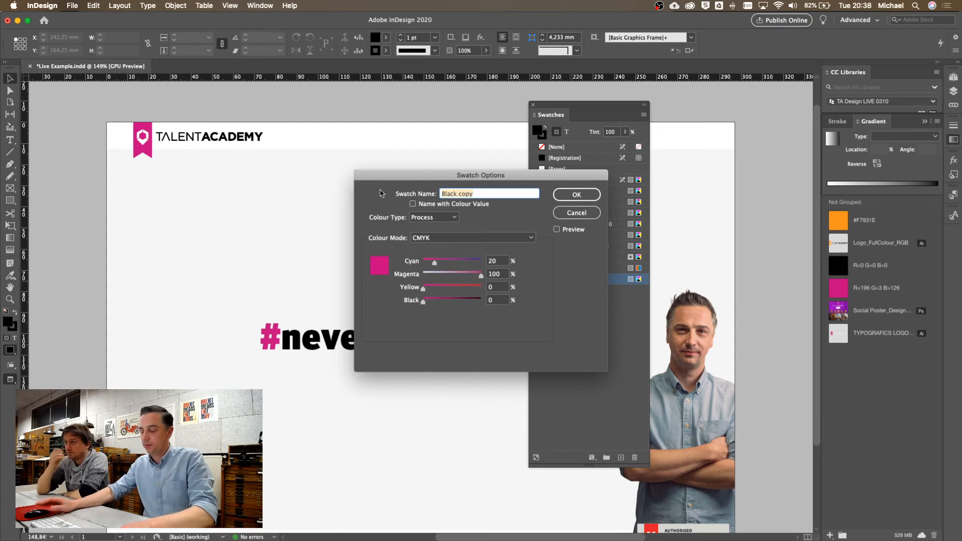
text(Prima)
text(ry magenta)
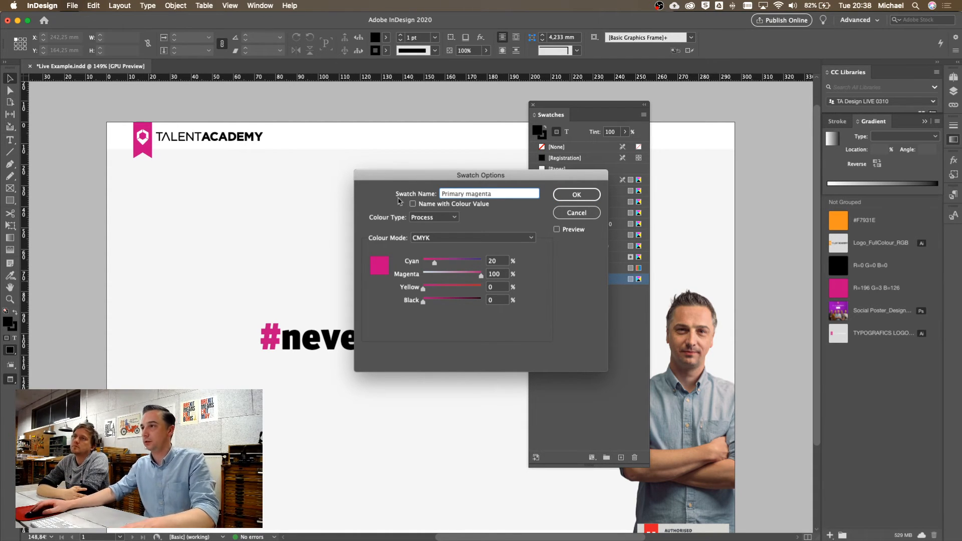
click(575, 197)
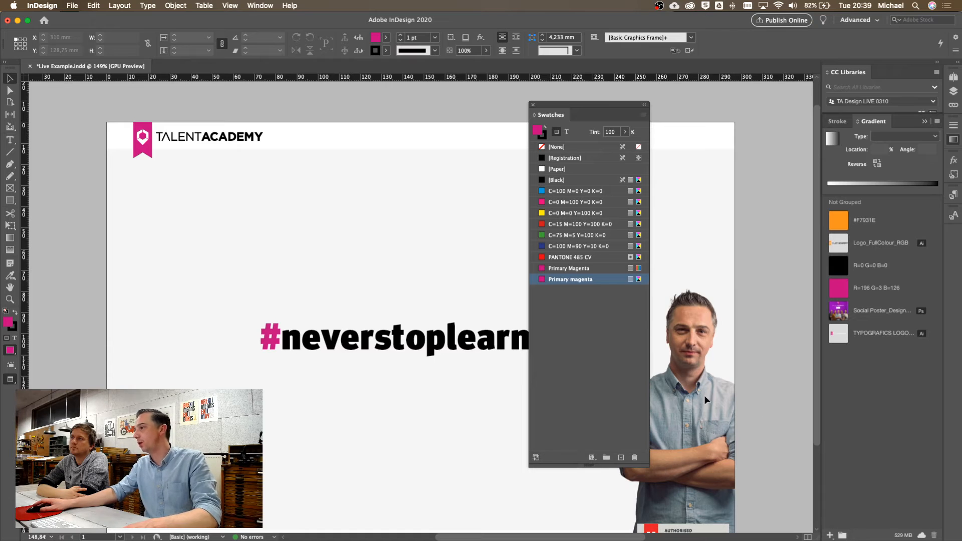
Add Primary magenta to the TA Design LIVE 0310 library and move the Swatches panel off the hashtag
click(535, 458)
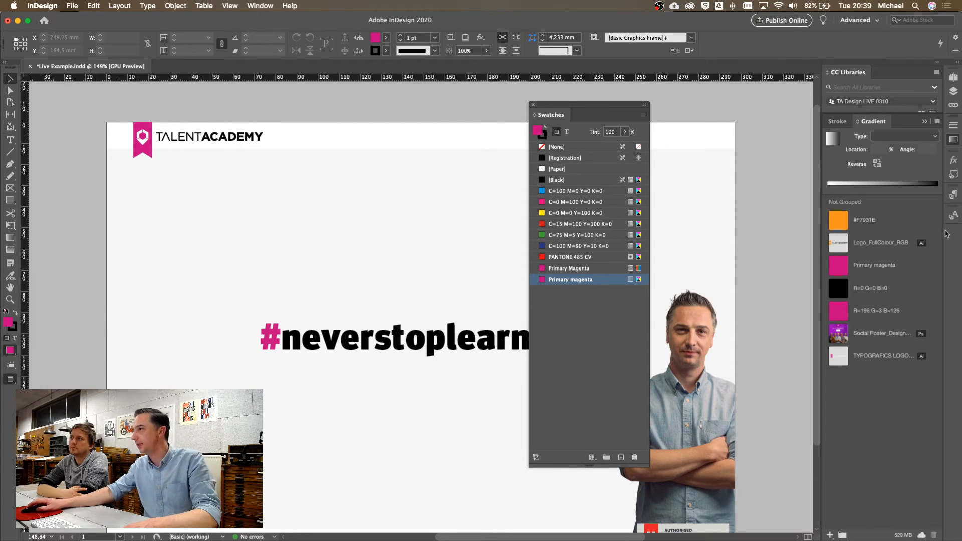
mouse_move(867, 269)
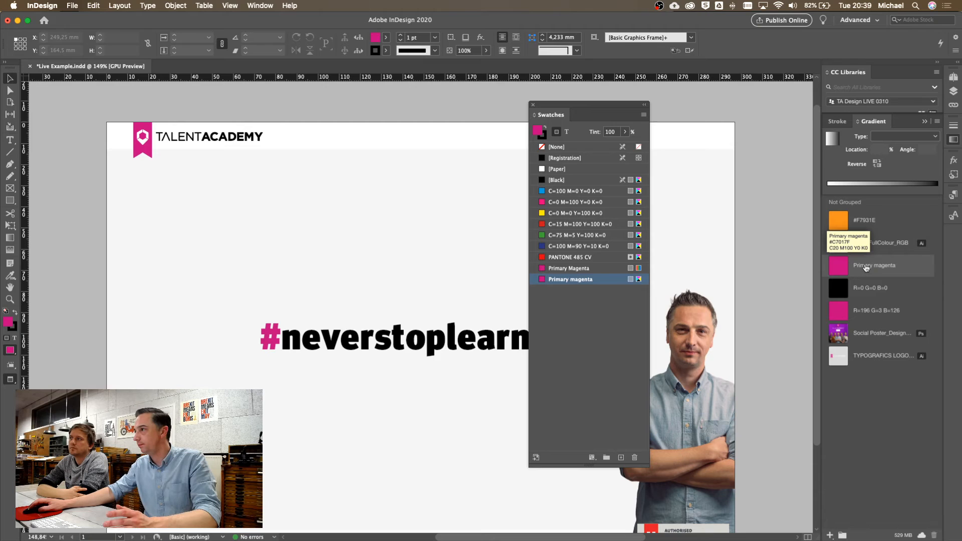
mouse_move(865, 313)
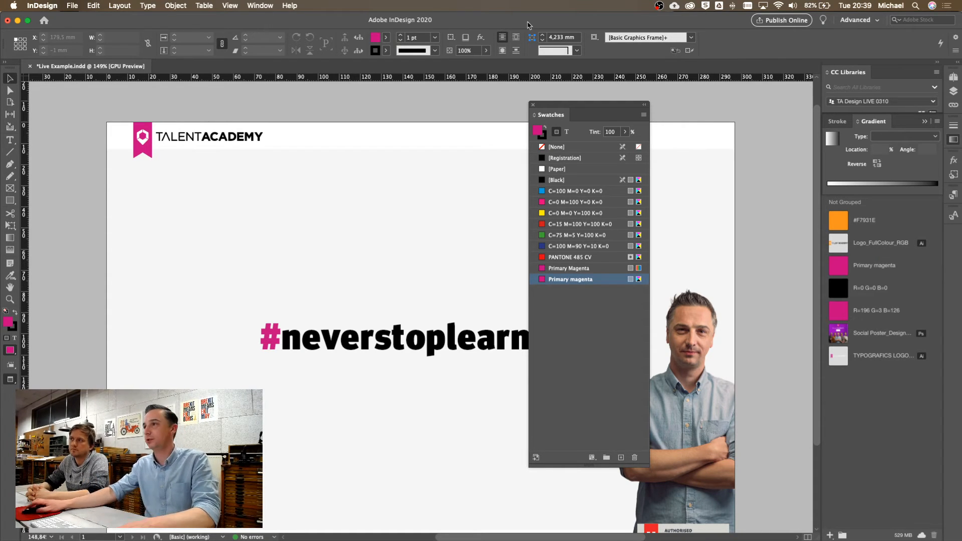
drag(573, 107, 680, 94)
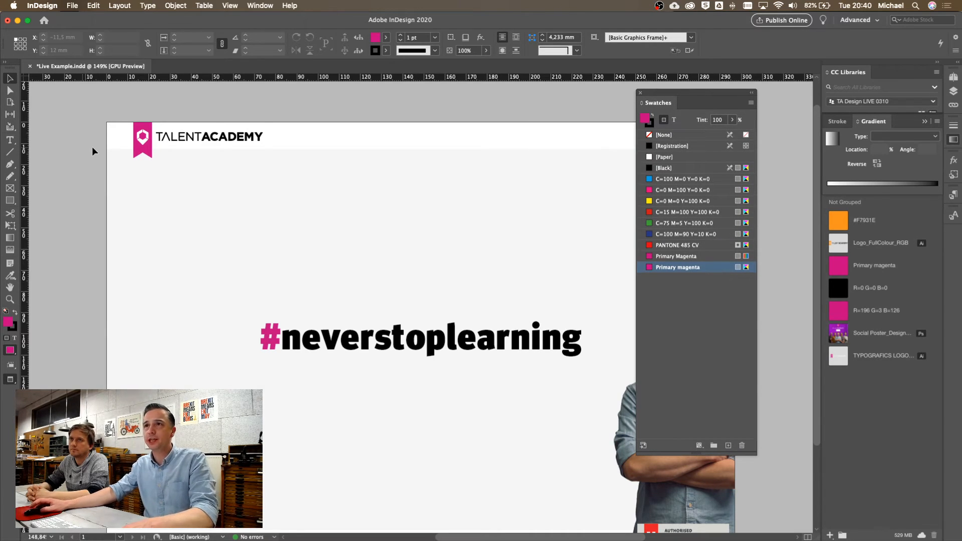
In Illustrator, draw a 59 × 29 px orange rectangle above the Talent Academy logo
key(super+Tab)
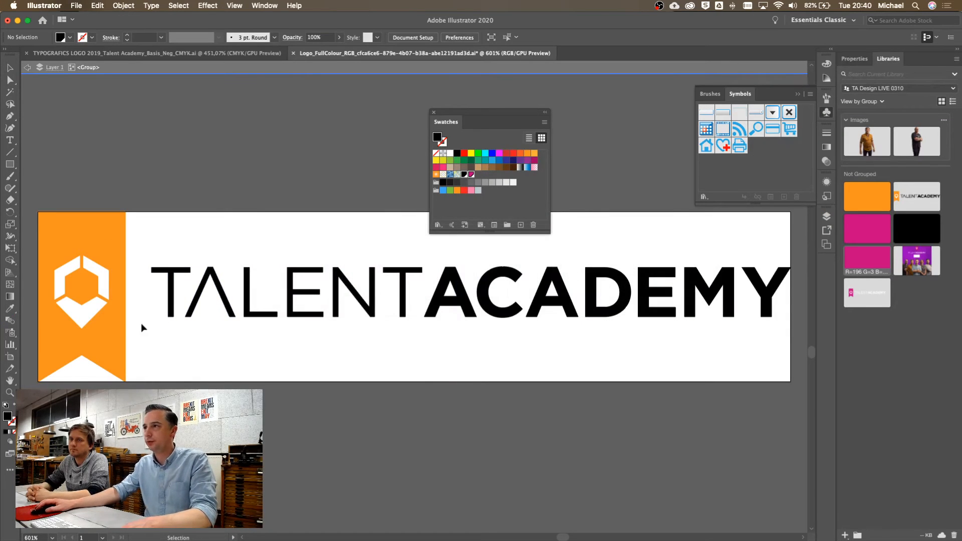
click(119, 328)
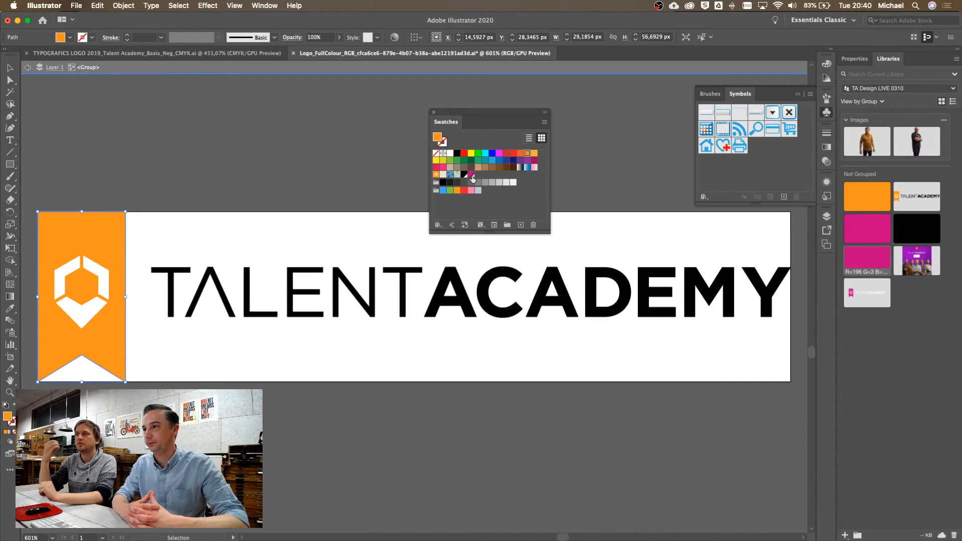
double_click(188, 158)
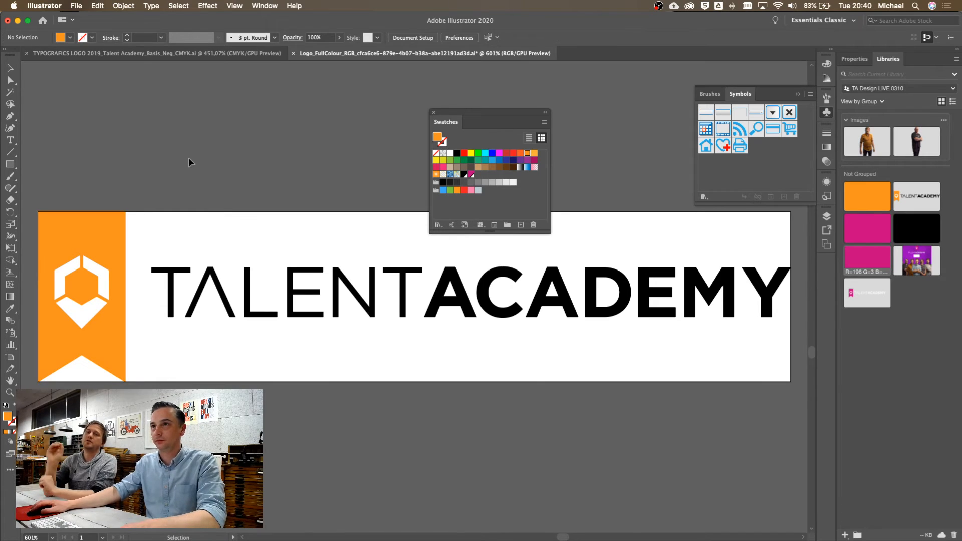
key(m)
drag(154, 89, 332, 176)
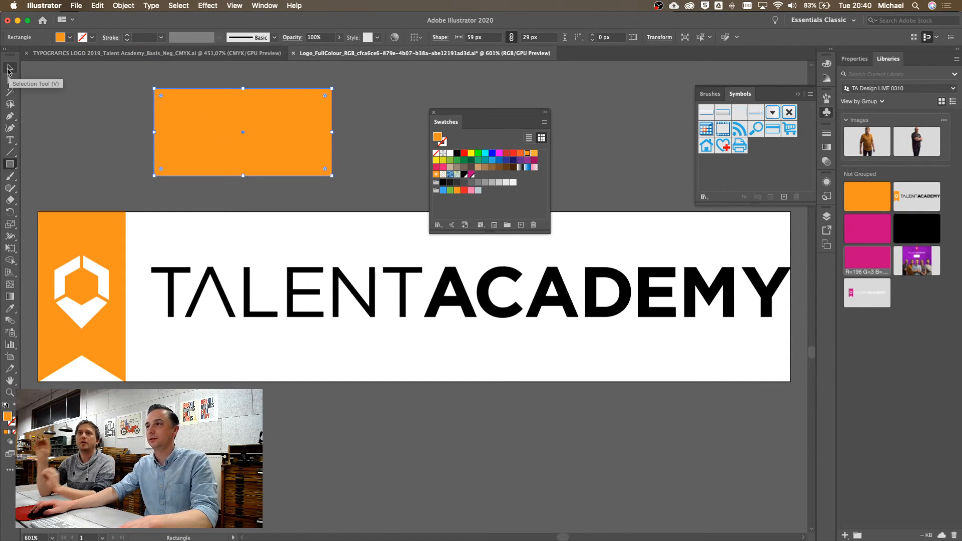
click(7, 69)
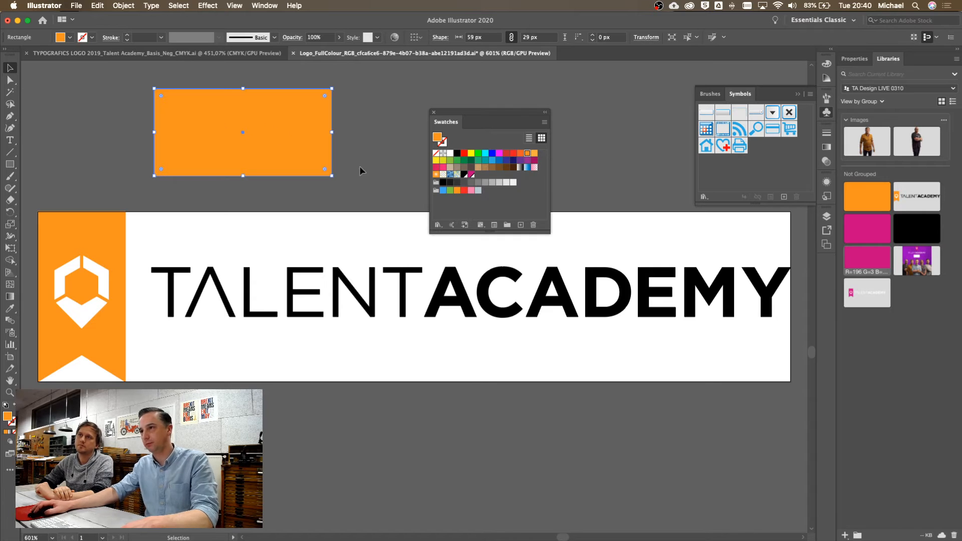
click(370, 143)
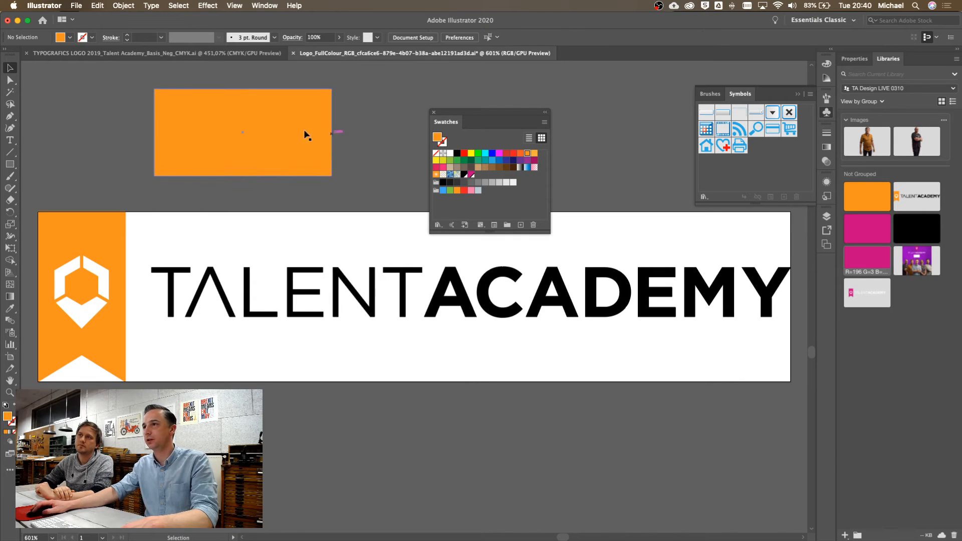
Make the orange swatch a global colour, keeping red at 255
double_click(529, 157)
drag(104, 146, 42, 147)
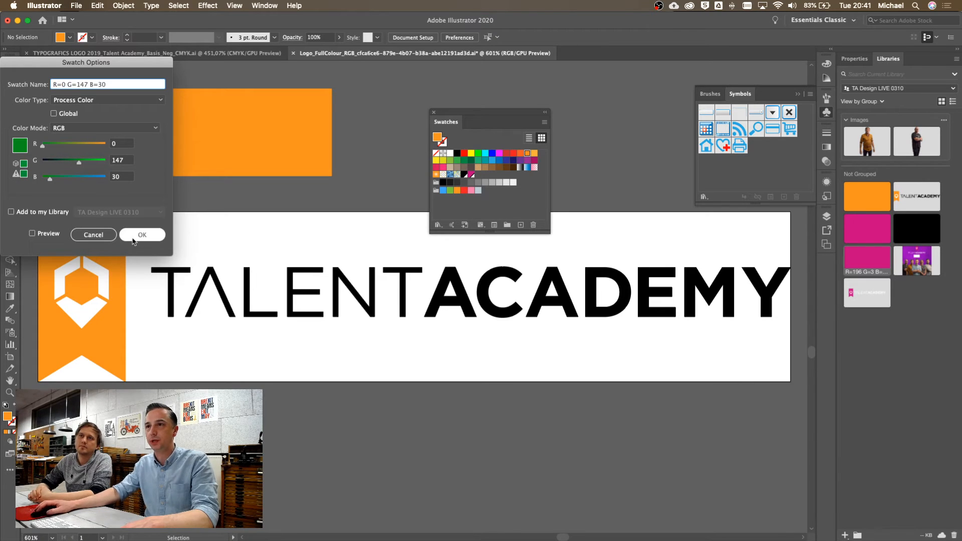
click(33, 234)
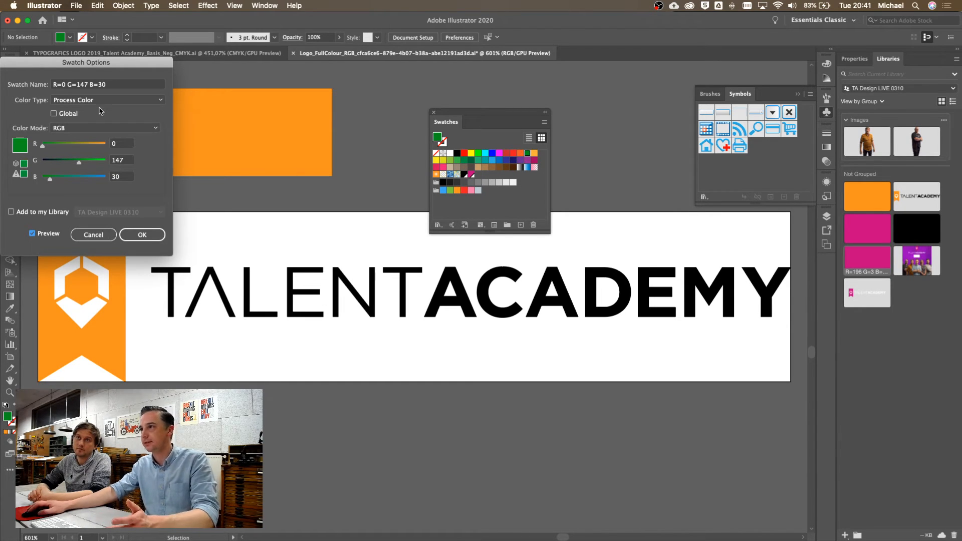
click(53, 114)
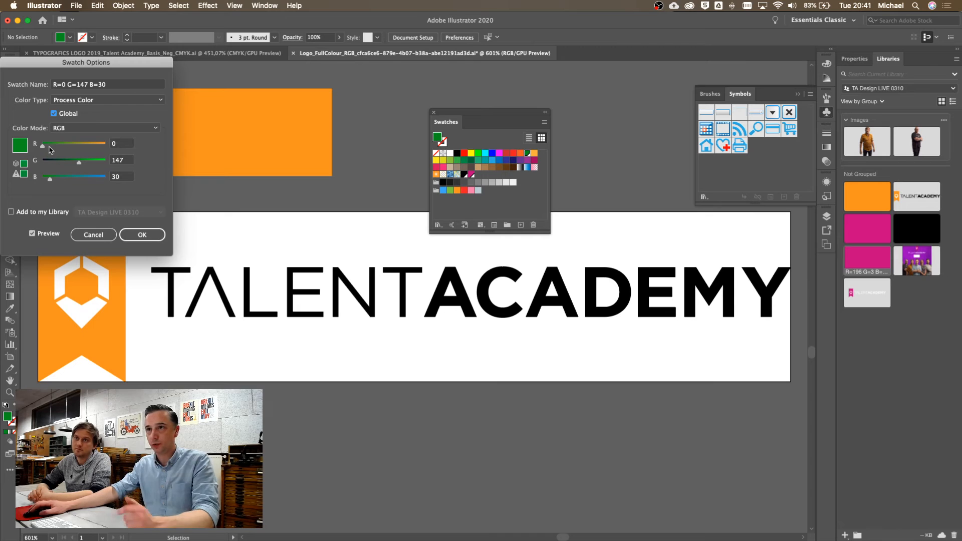
drag(43, 146, 110, 148)
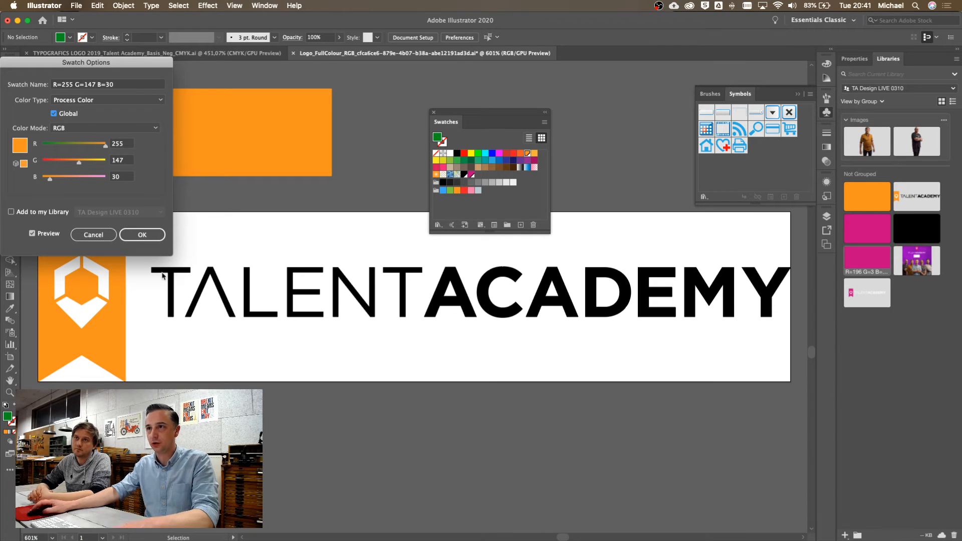
click(143, 235)
Duplicate the rectangle twice, one copy over the wordmark, and preview a green edit before cancelling
click(298, 120)
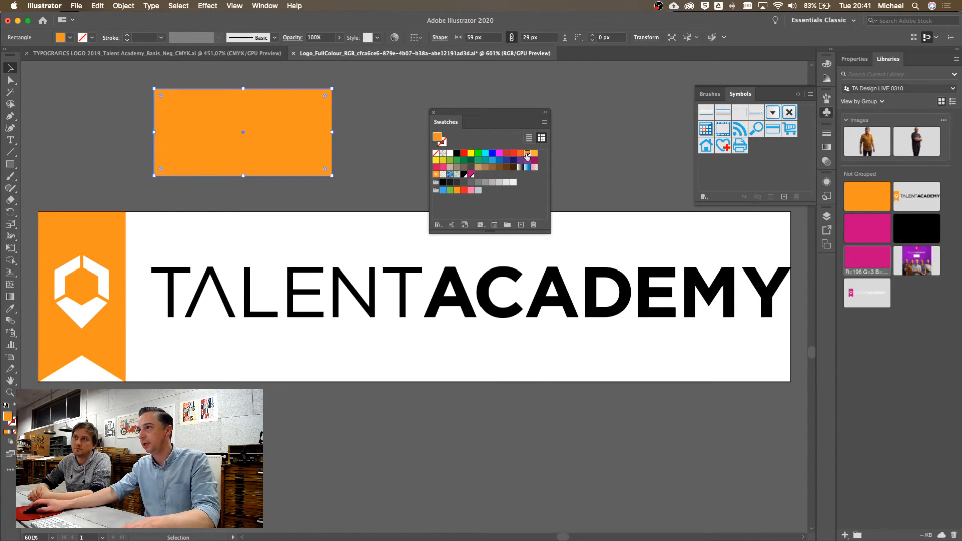
click(357, 145)
drag(274, 149, 317, 300)
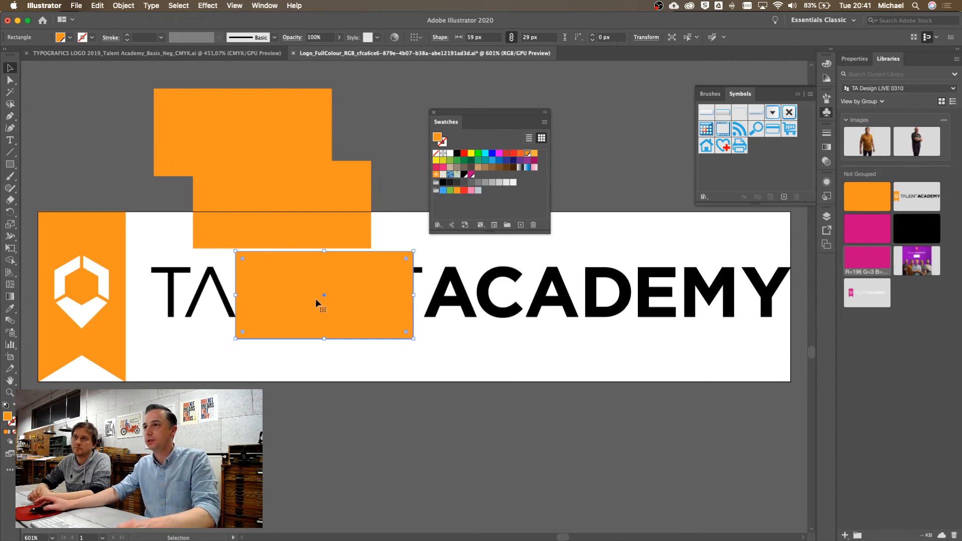
double_click(528, 153)
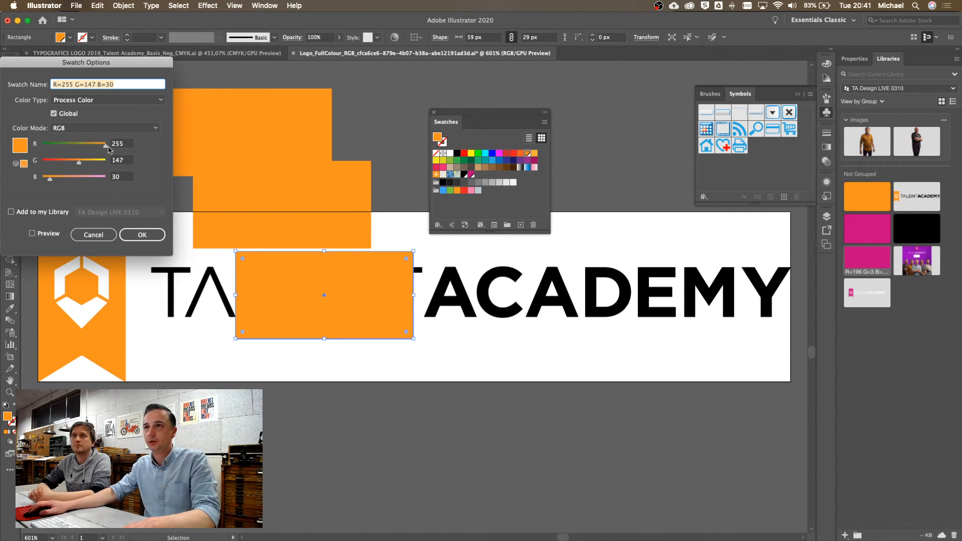
drag(106, 146, 41, 147)
click(43, 231)
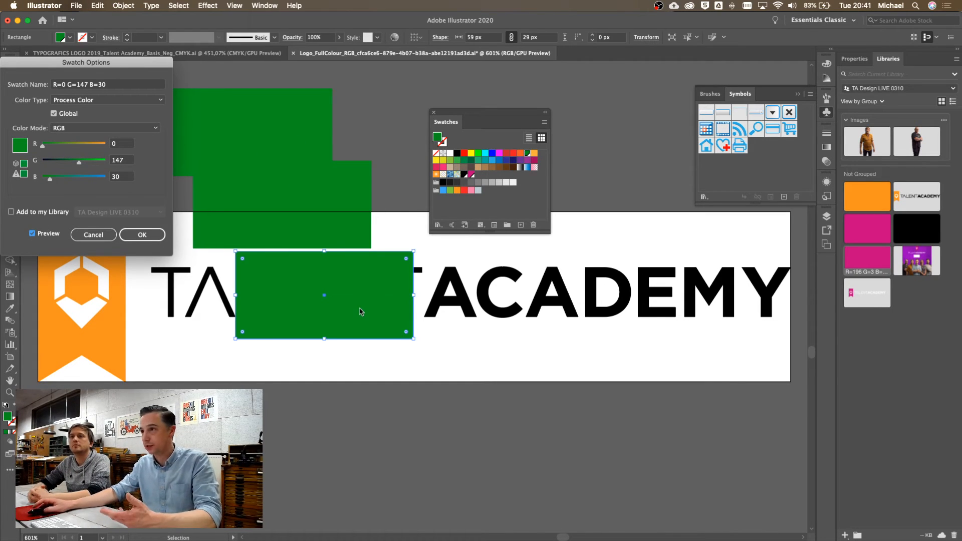
click(103, 236)
click(375, 410)
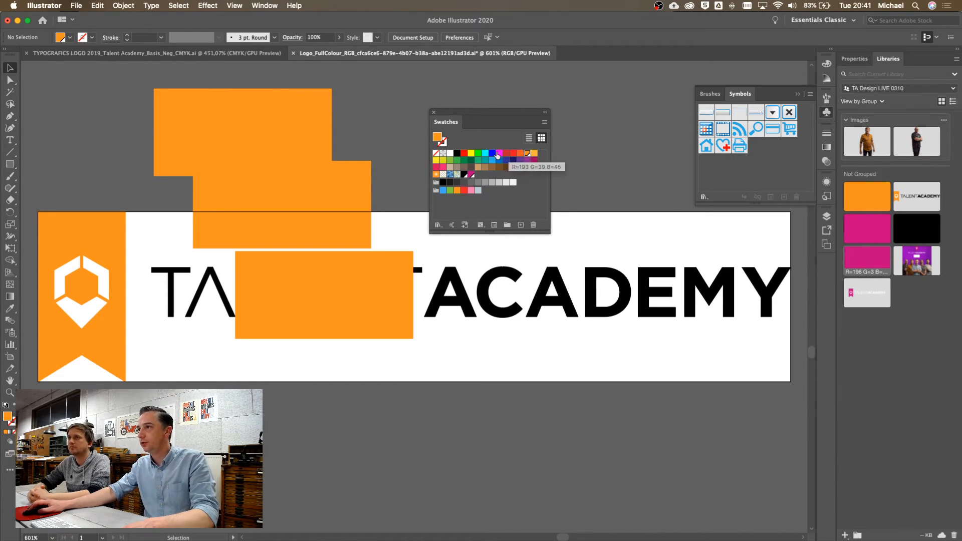
Add the library orange to swatches and change it to R=0 G=147 B=30, turning the rectangles green
right_click(870, 193)
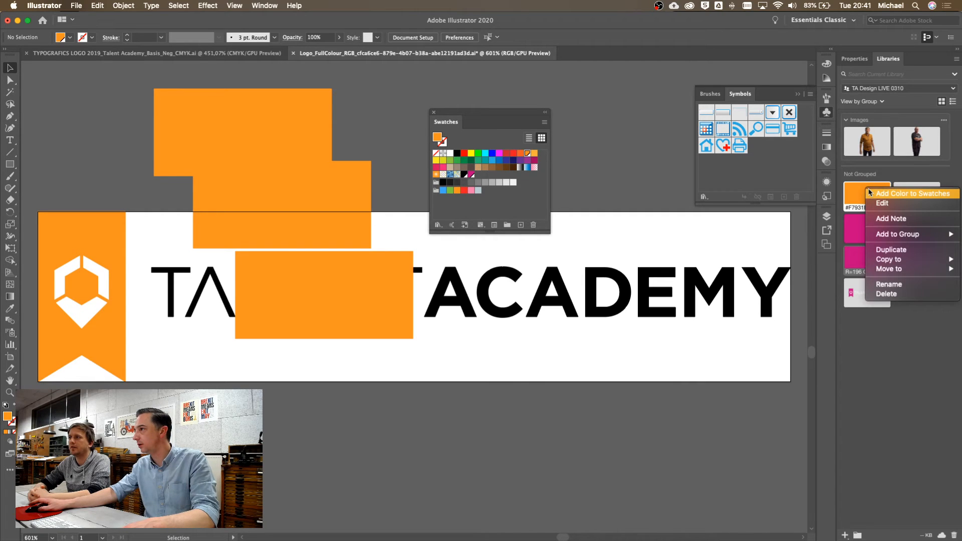
click(913, 193)
double_click(527, 157)
drag(67, 145, 20, 147)
click(141, 235)
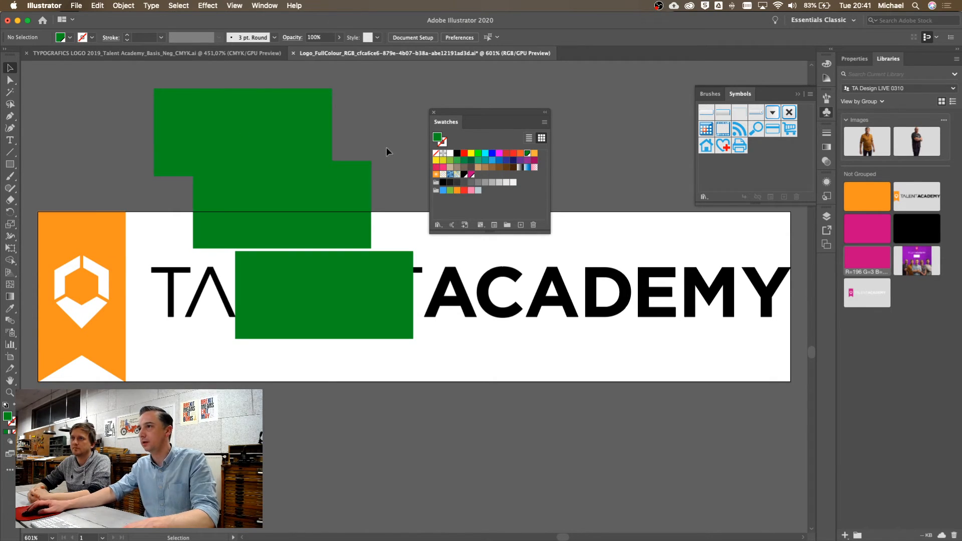
Save the green R=0 G=147 B=30 to the TA Design LIVE 0310 library and switch to InDesign
click(453, 225)
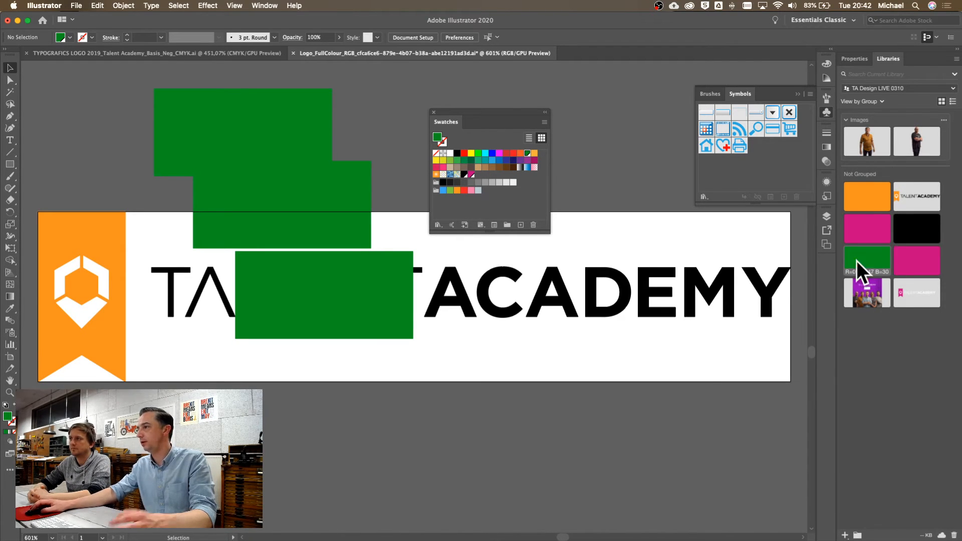
mouse_move(893, 267)
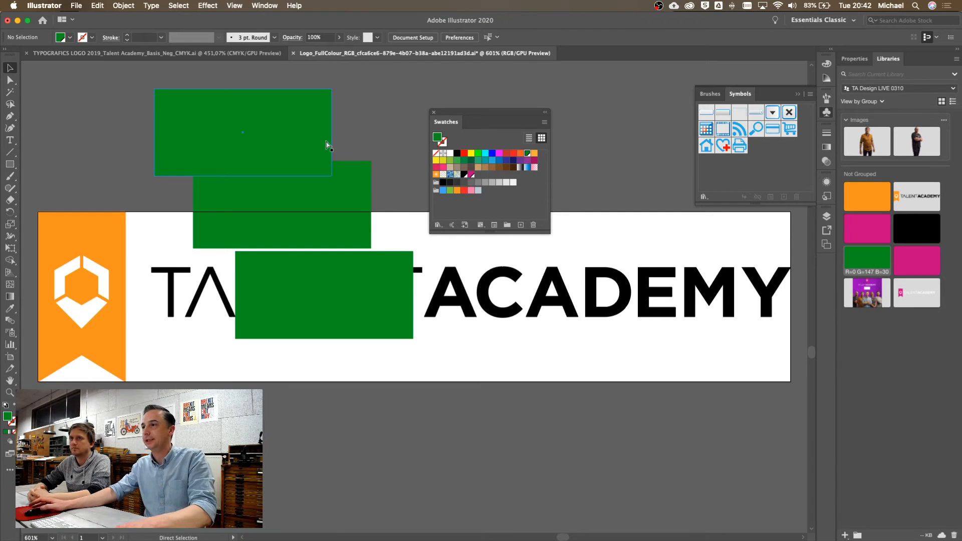
key(super+Tab)
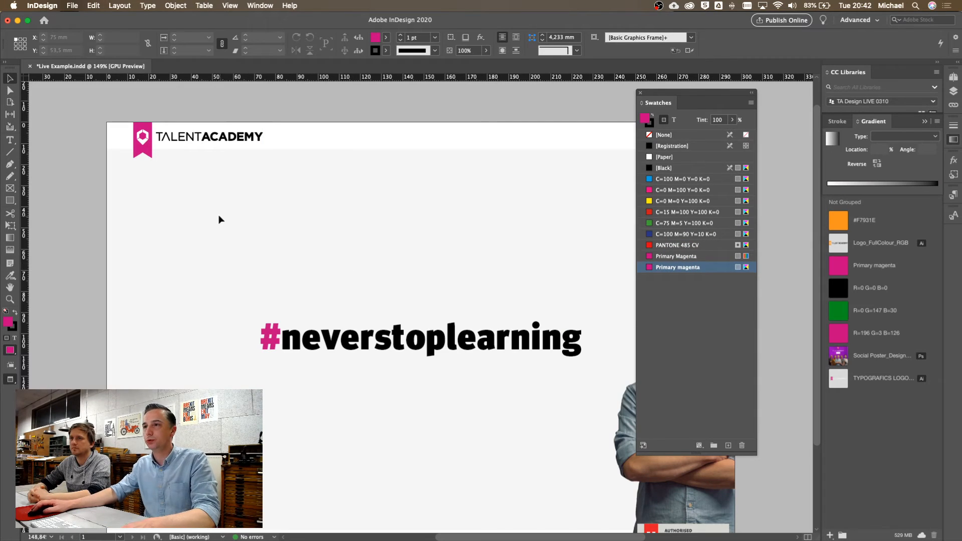
Draw a frame above #neverstoplearning and fill it with the library green R=0 G=147 B=30
drag(235, 200, 448, 285)
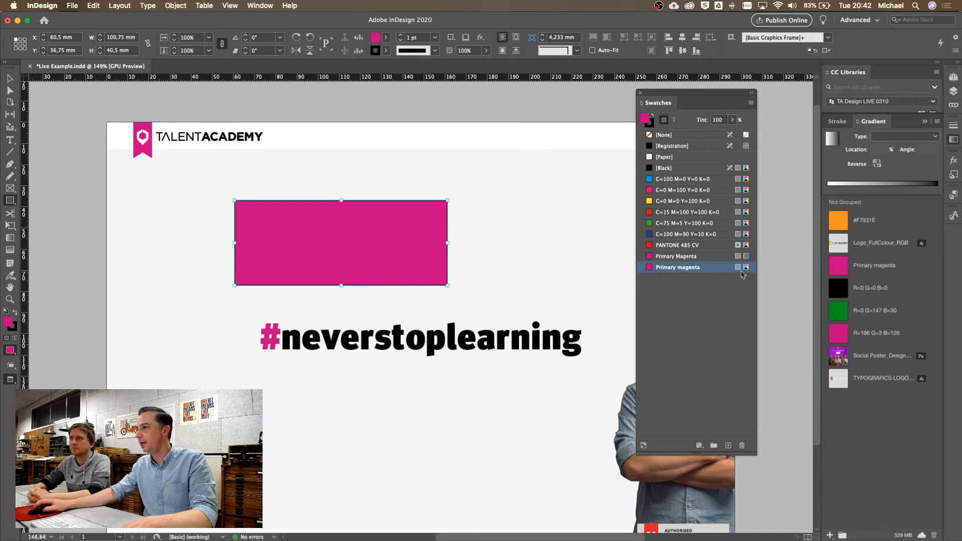
click(840, 315)
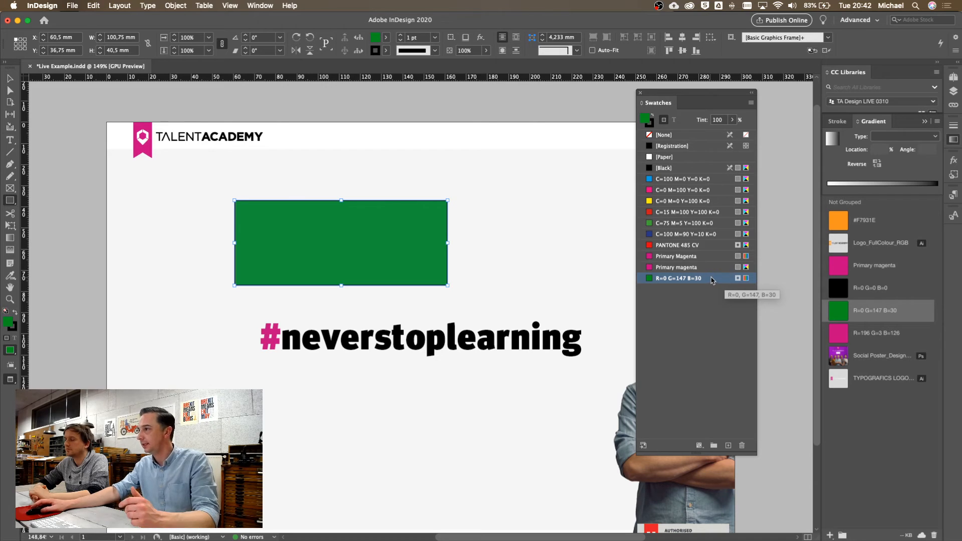
click(287, 264)
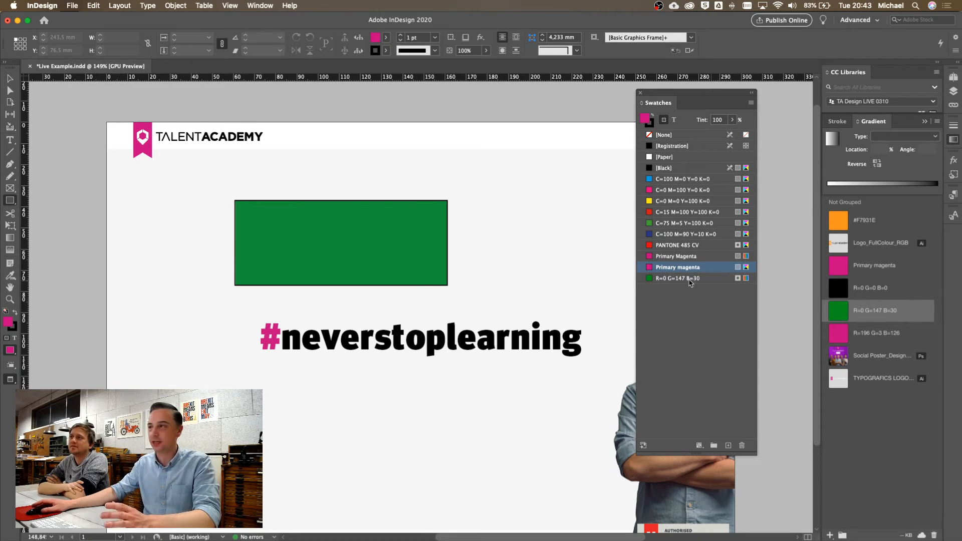
Delete the green rectangle from the InDesign page and switch to Photoshop
key(v)
click(347, 260)
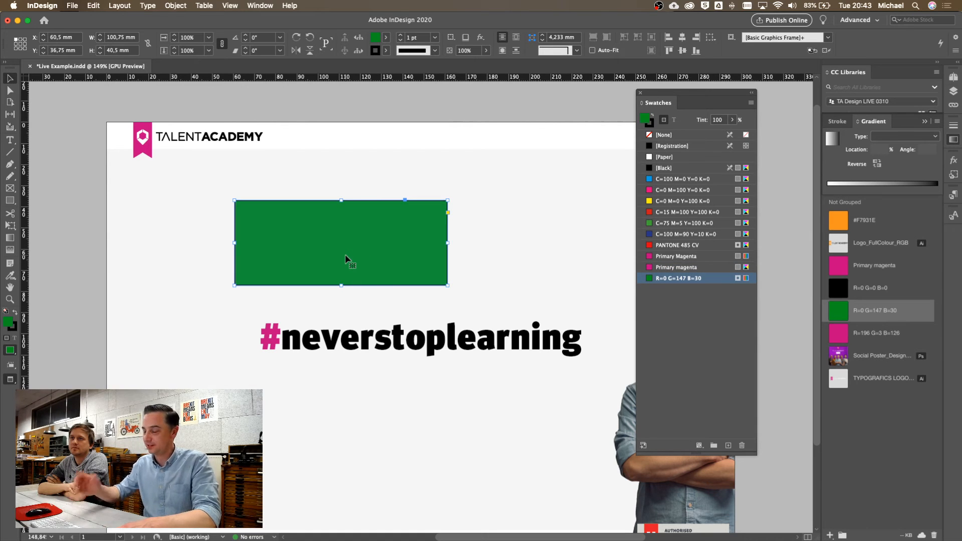
key(Delete)
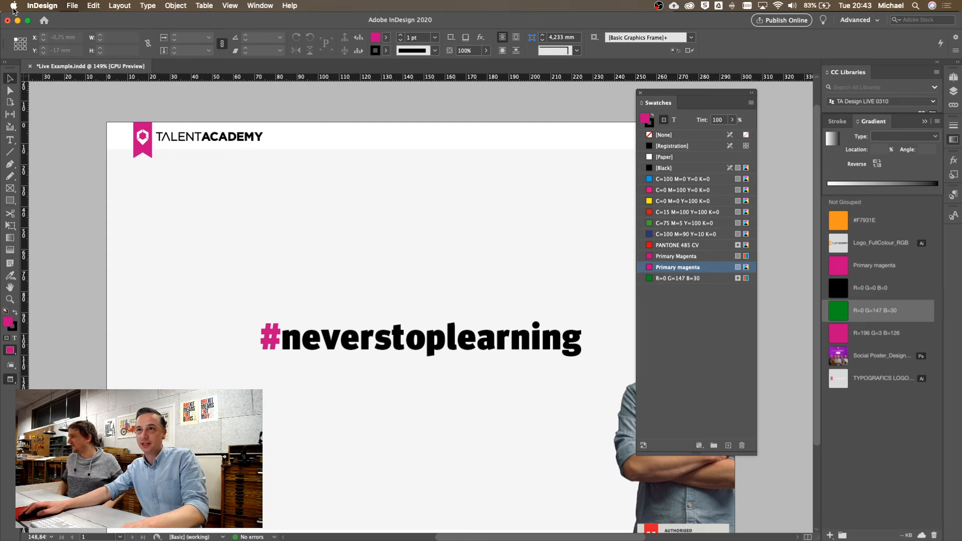
key(super+Tab)
key(super+Tab)
key(super+Tab)
key(super+Tab)
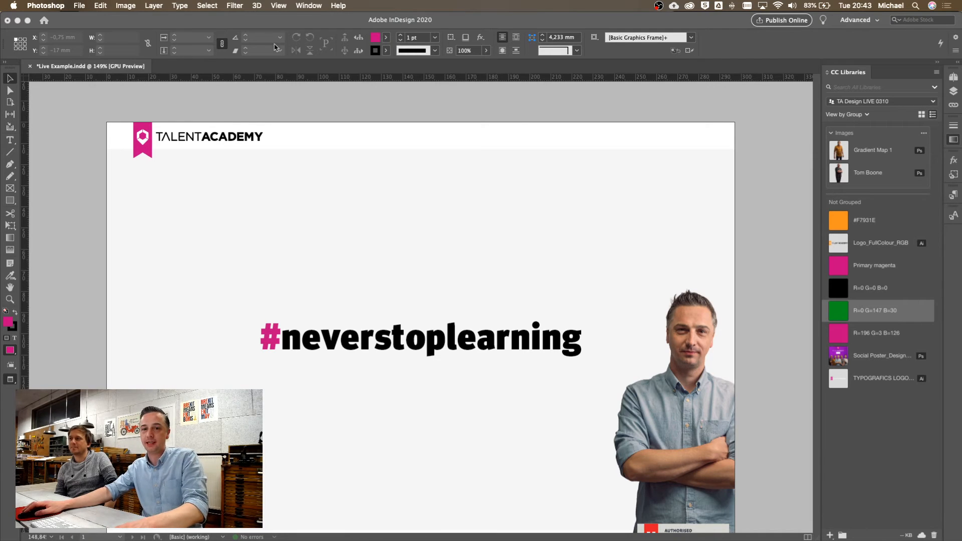
Minimise the InDesign and Illustrator windows to show the green colour in TA Design LIVE 0310, then bring Photoshop forward
key(super+Tab)
key(super+shift+Tab)
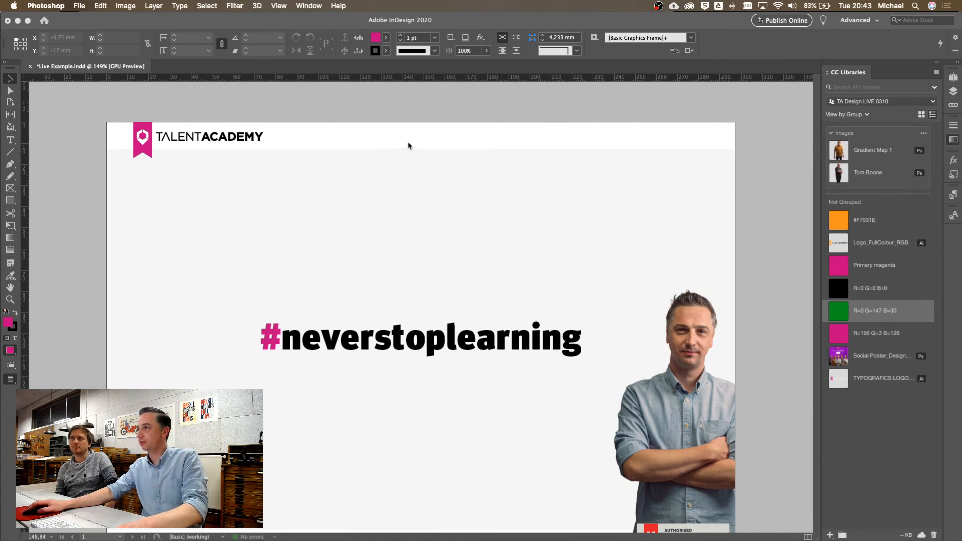
click(17, 21)
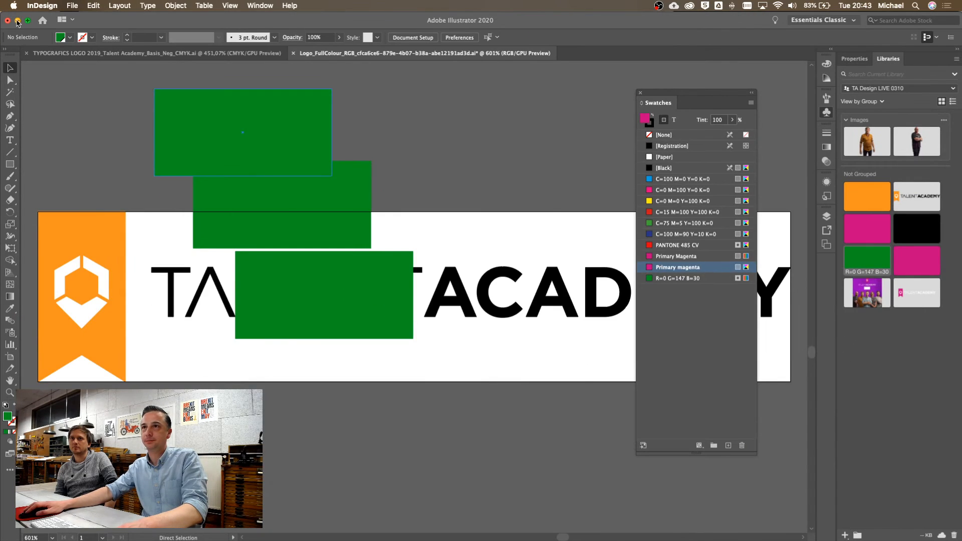
click(18, 21)
mouse_move(538, 537)
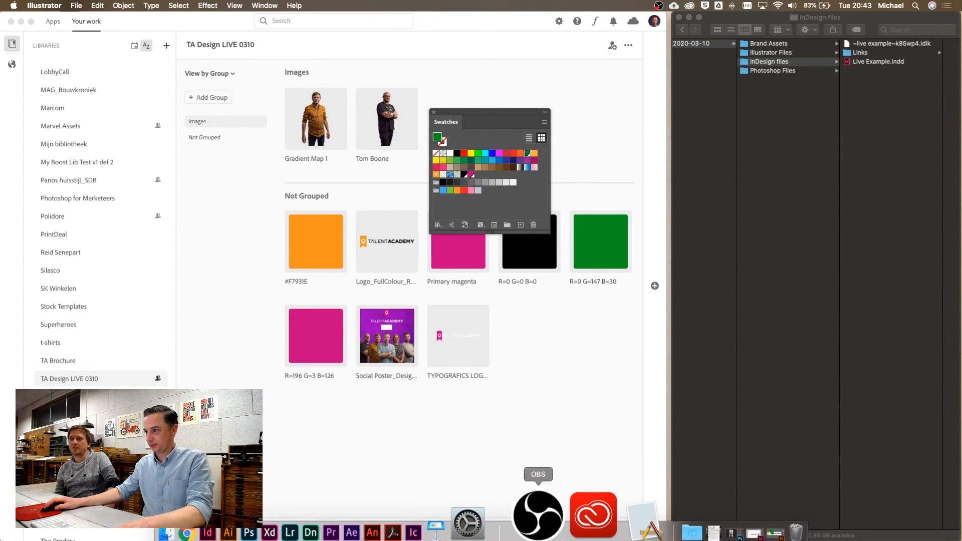
click(323, 518)
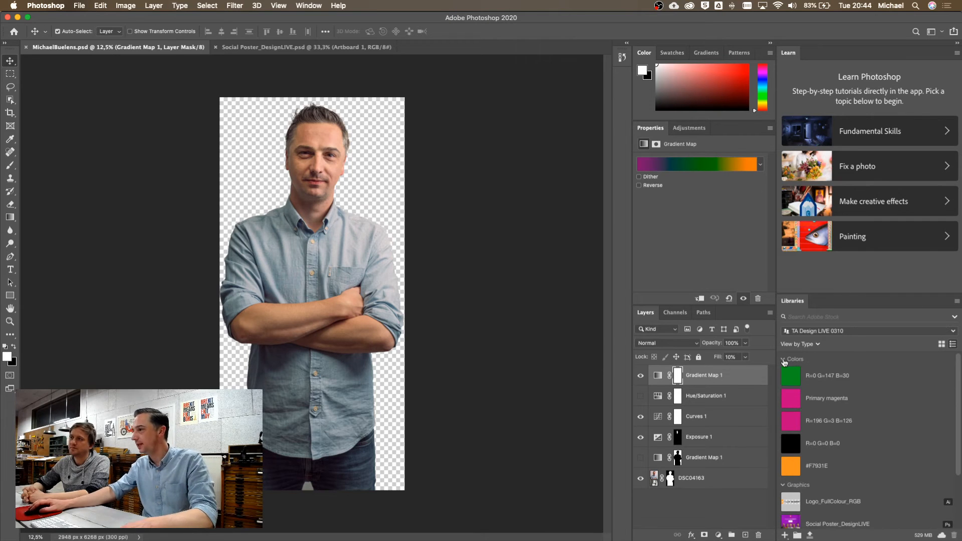
Switch the Libraries panel from View by Type to View by Group
click(784, 359)
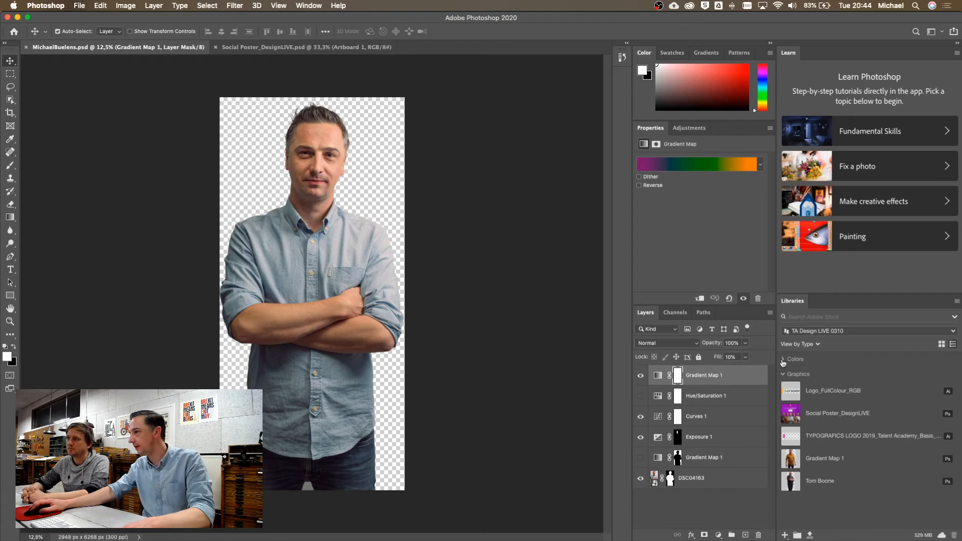
click(784, 359)
click(783, 361)
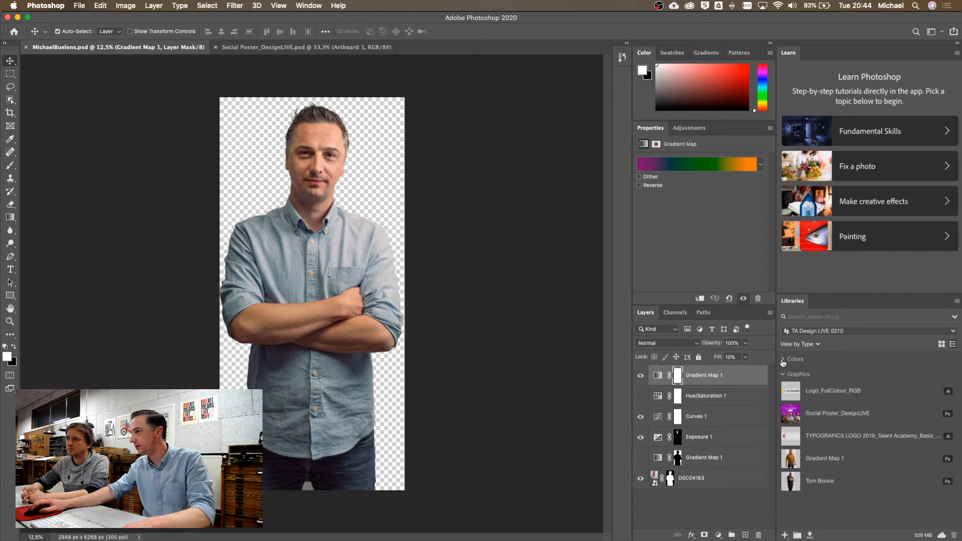
click(803, 345)
click(814, 371)
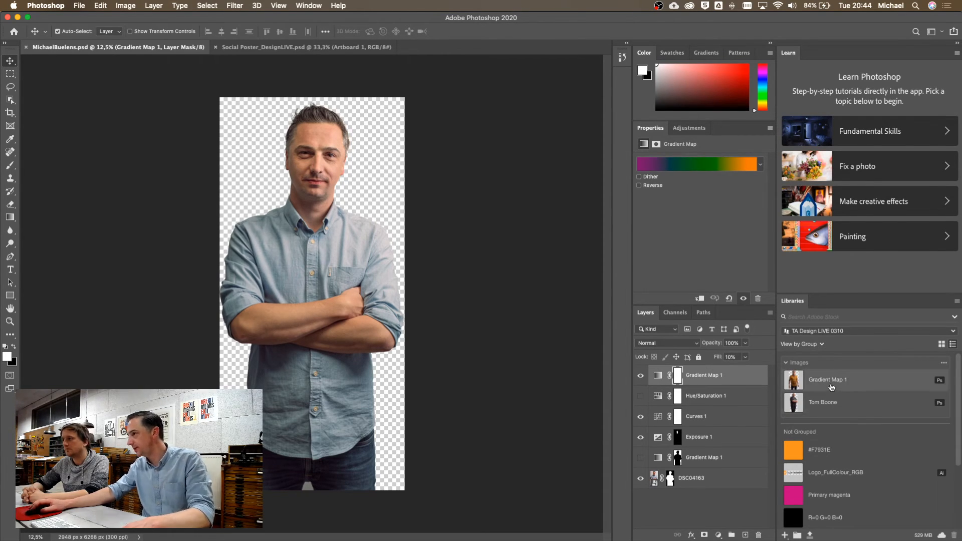
Rename the Gradient Map 1 library image with the pictured person's first name
double_click(824, 381)
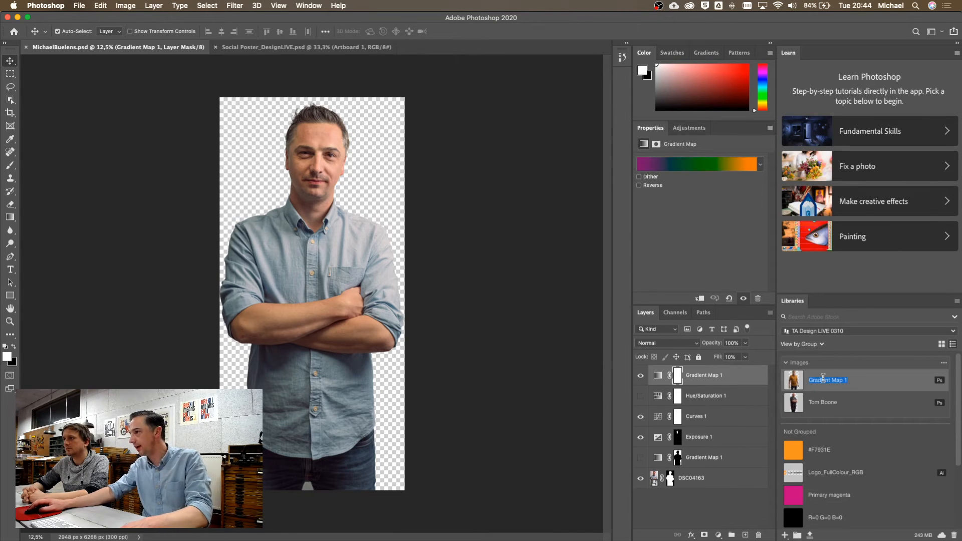
text(Jensie)
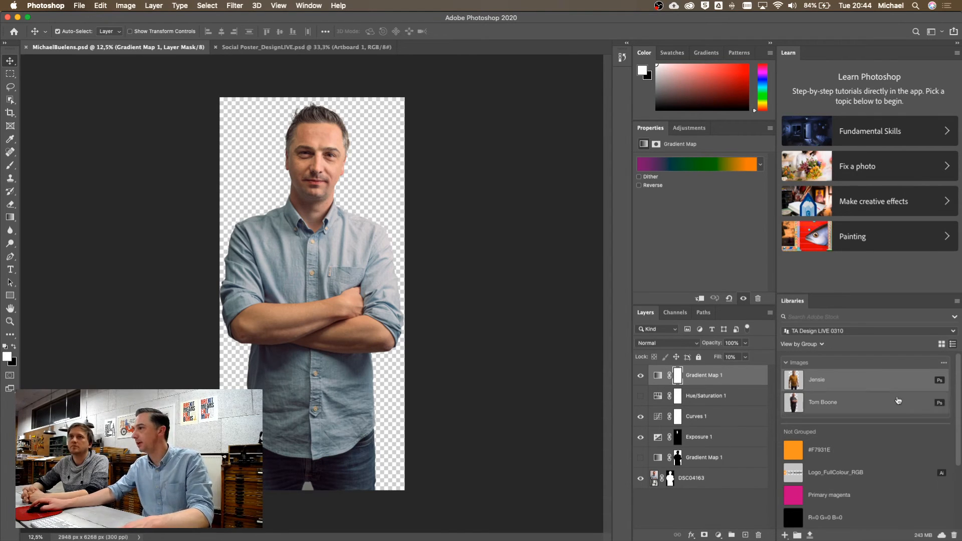
mouse_move(895, 383)
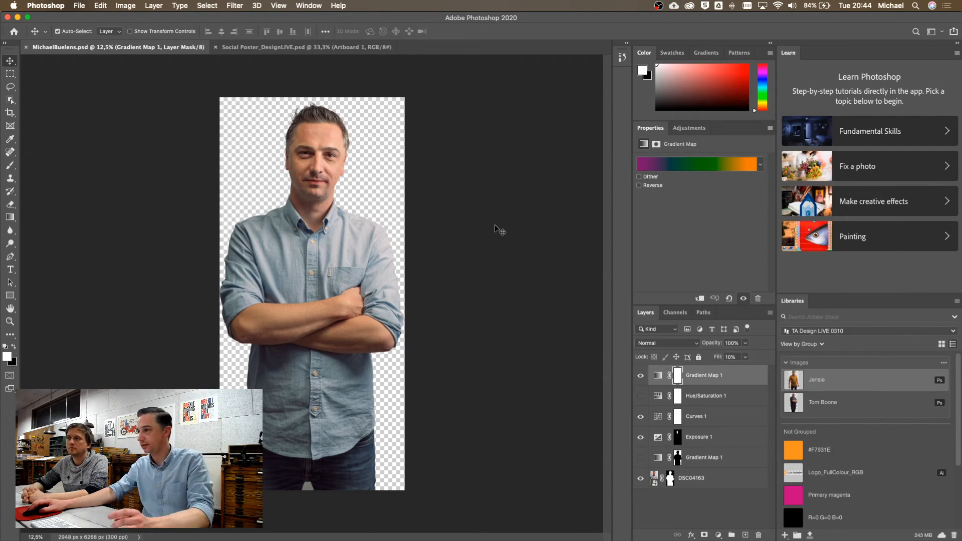
Delete the hidden layers, then add DSC04163, Exposure 1, Curves 1 and Gradient Map 1 to the library
click(721, 481)
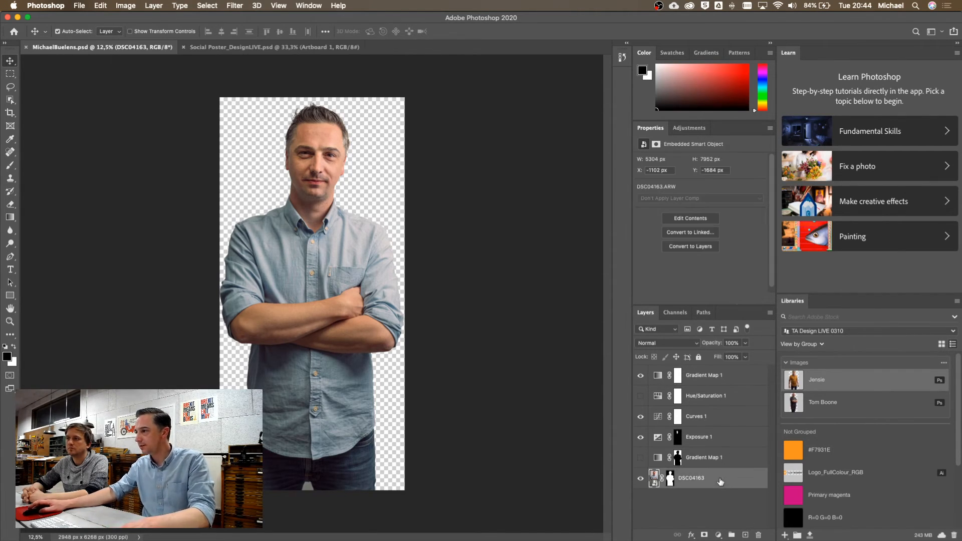
super+click(728, 437)
super+click(726, 419)
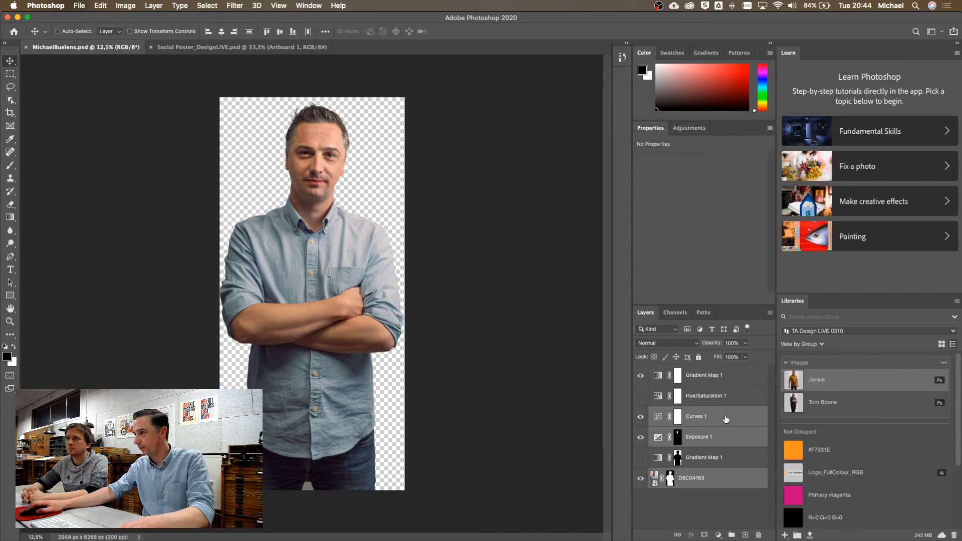
super+click(732, 375)
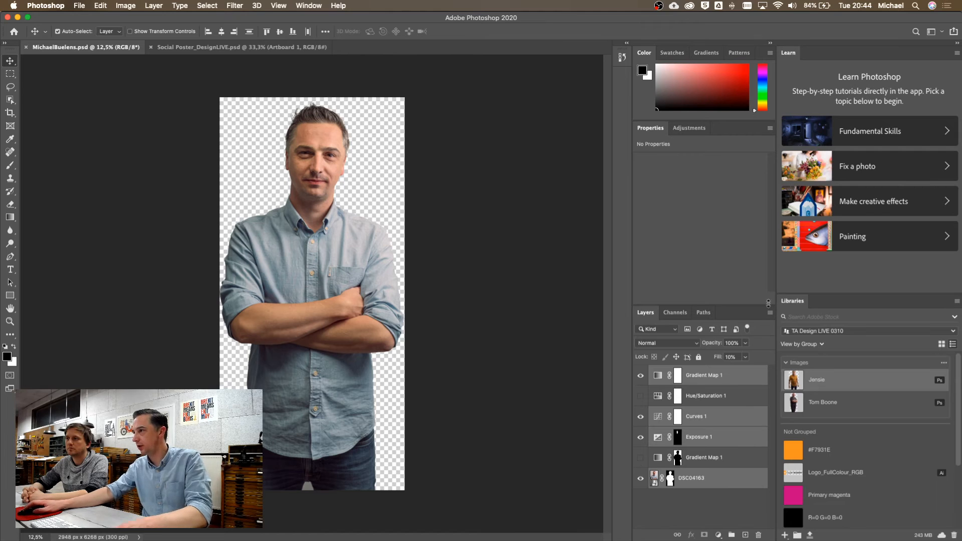
click(770, 314)
click(770, 313)
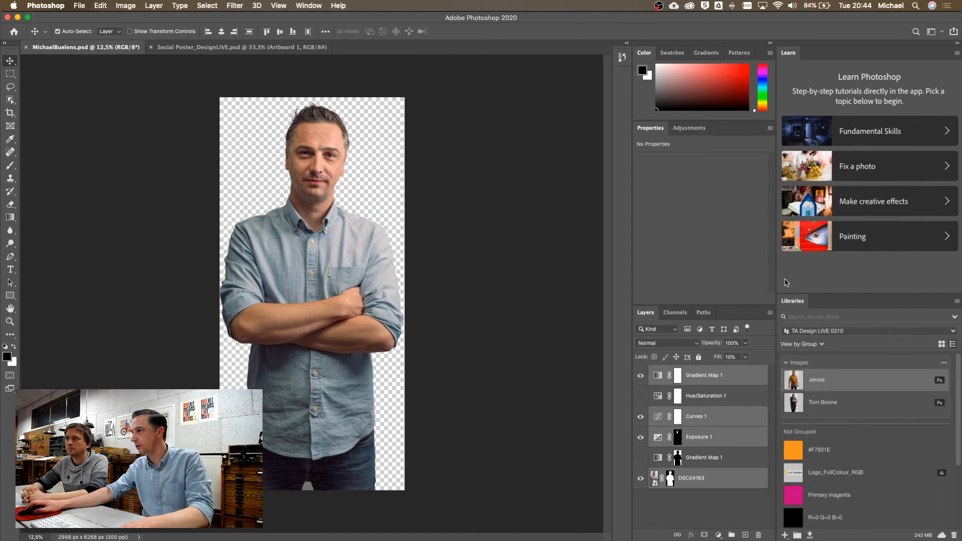
click(770, 314)
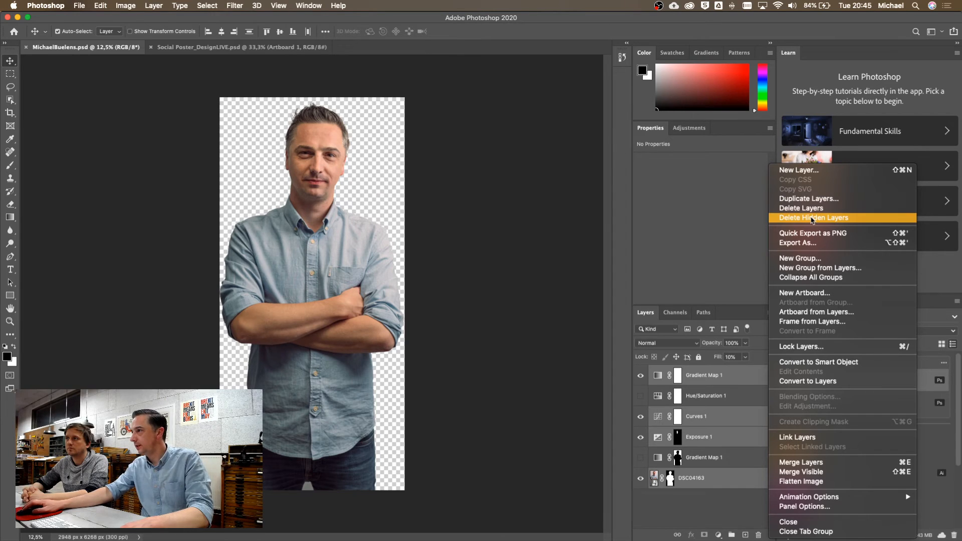
click(792, 218)
key(Return)
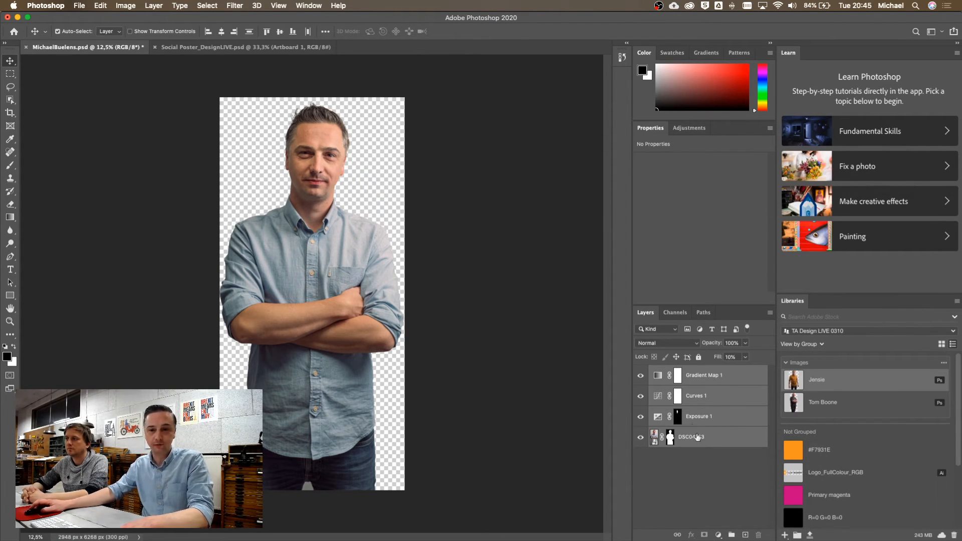
drag(689, 423, 857, 380)
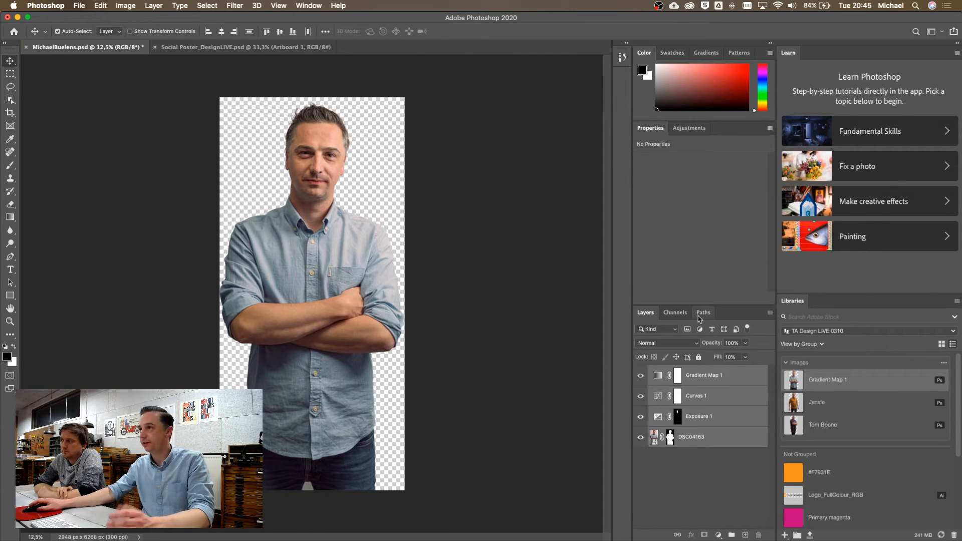
Discard the original portrait, name the new library image after its subject, and open it as a document
click(26, 47)
click(449, 186)
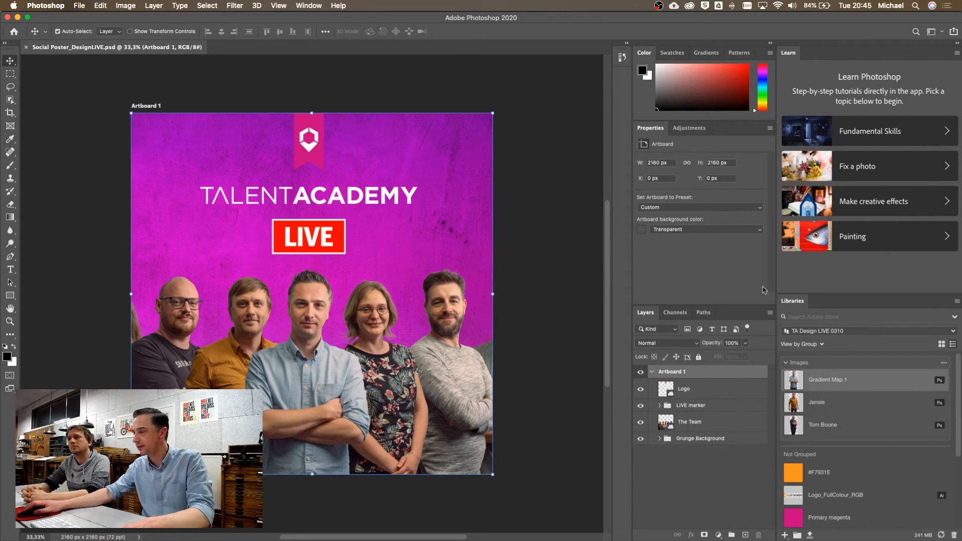
double_click(833, 381)
text(Michael)
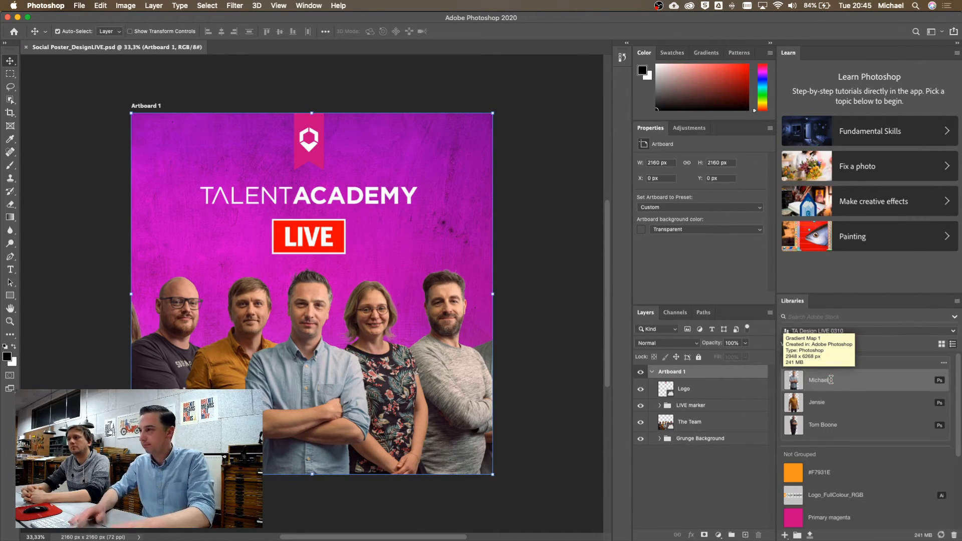
key(Return)
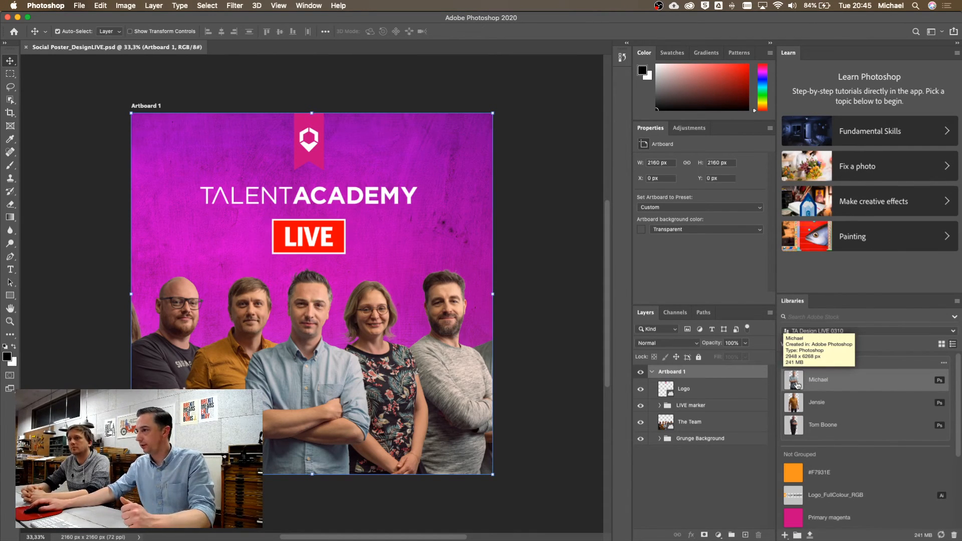
double_click(847, 386)
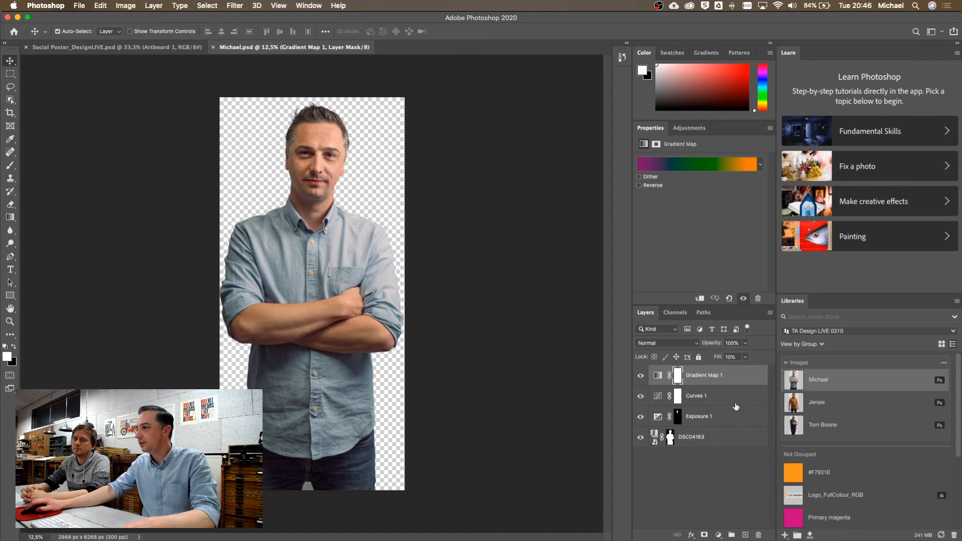
Hide the Exposure 1 adjustment while keeping Curves 1 and Gradient Map 1 visible
click(706, 400)
click(724, 417)
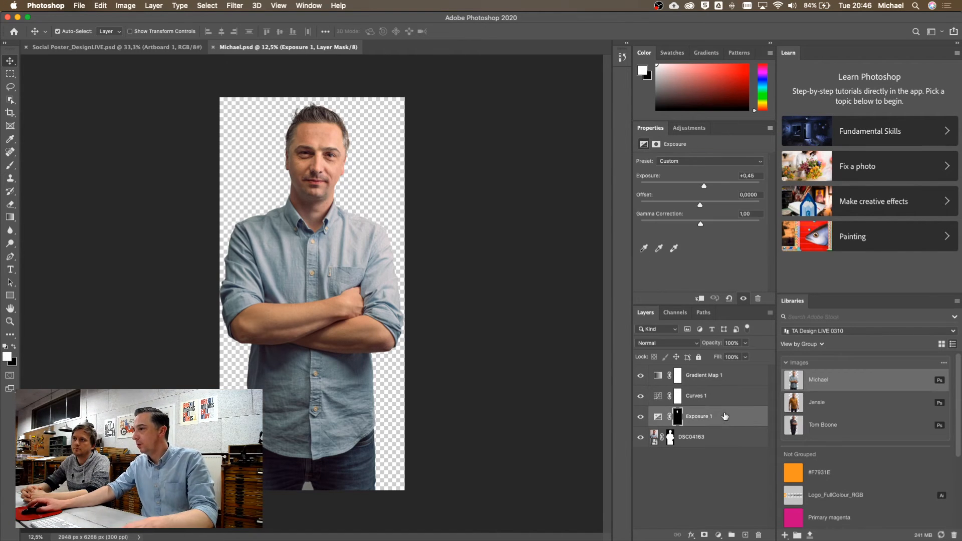
drag(639, 376, 640, 417)
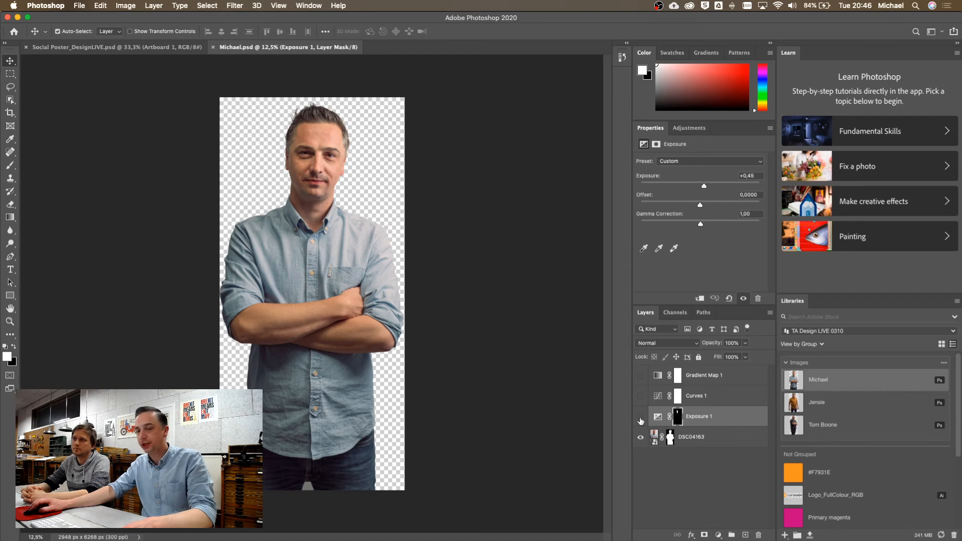
click(641, 419)
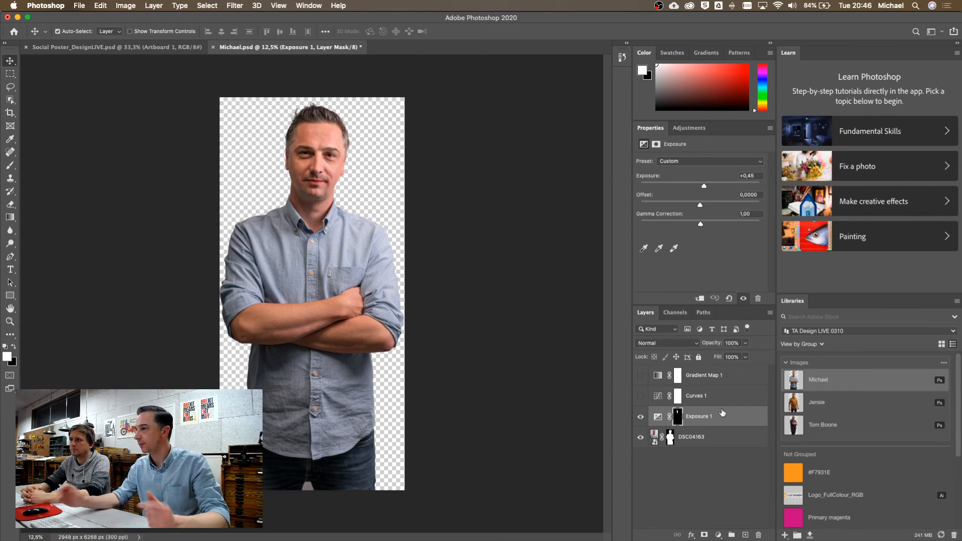
click(724, 400)
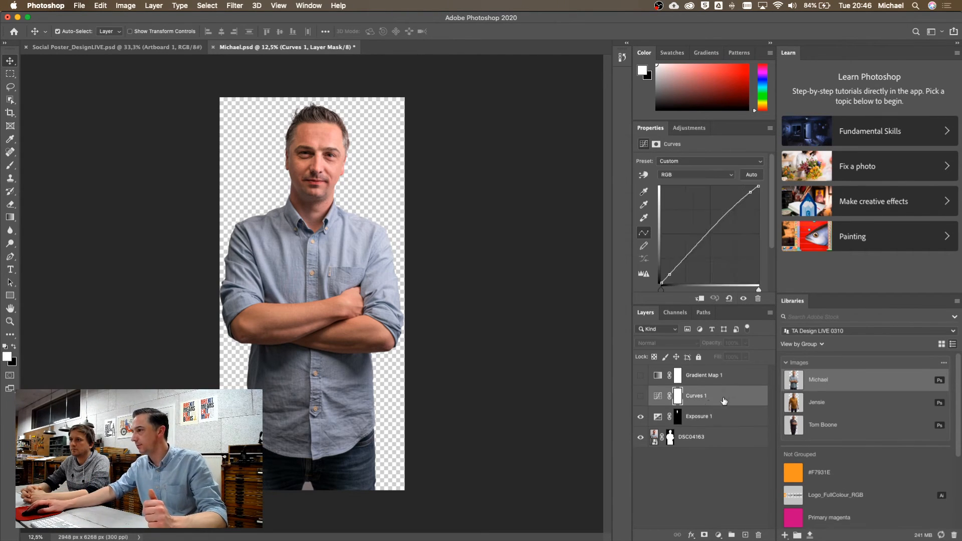
click(641, 396)
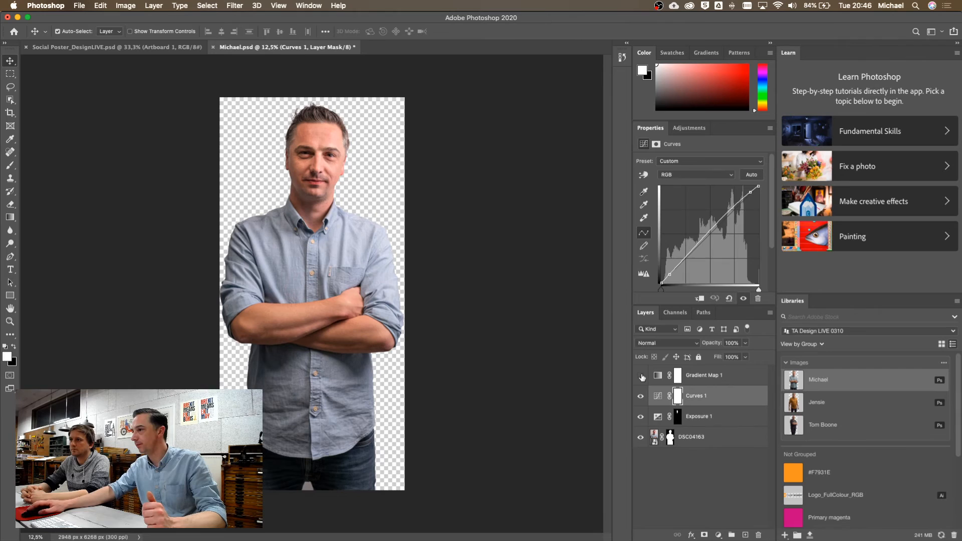
click(640, 417)
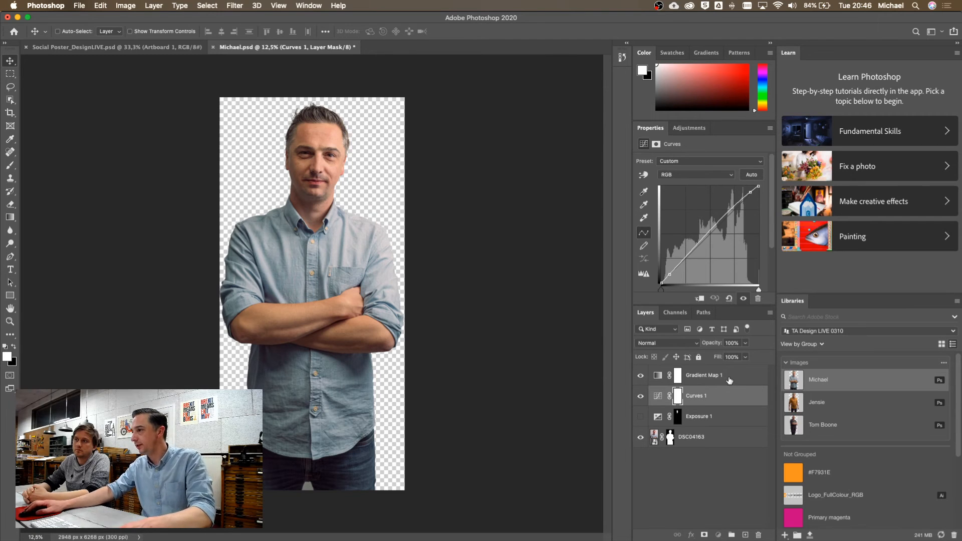
Add Curves 1 and Gradient Map 1 to the library and name the item 'Portrait Adjustments'
shift+click(730, 381)
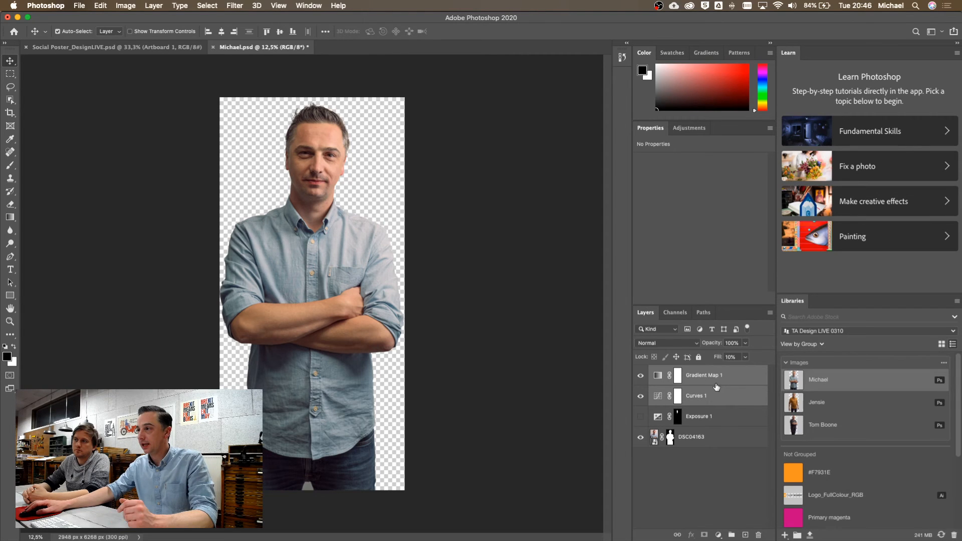
drag(732, 379, 842, 371)
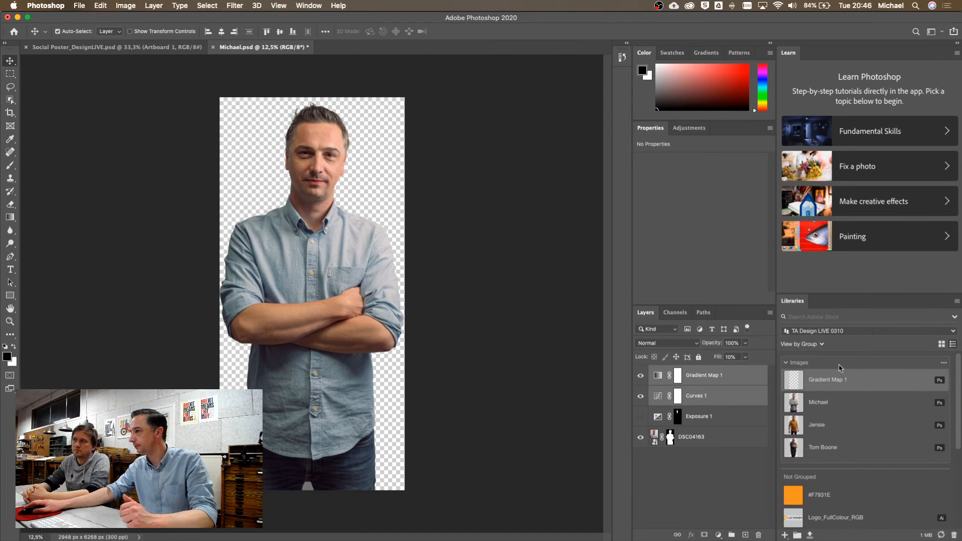
mouse_move(828, 384)
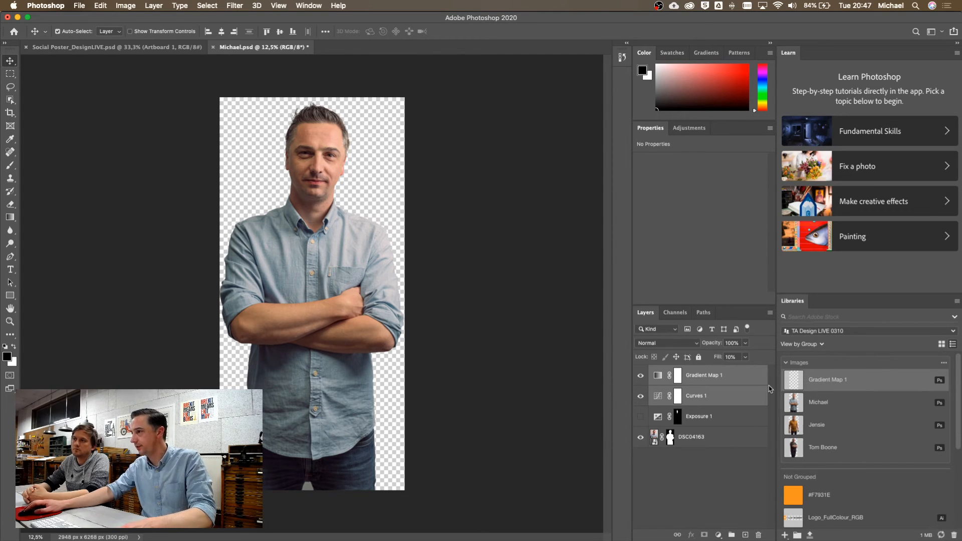
double_click(827, 381)
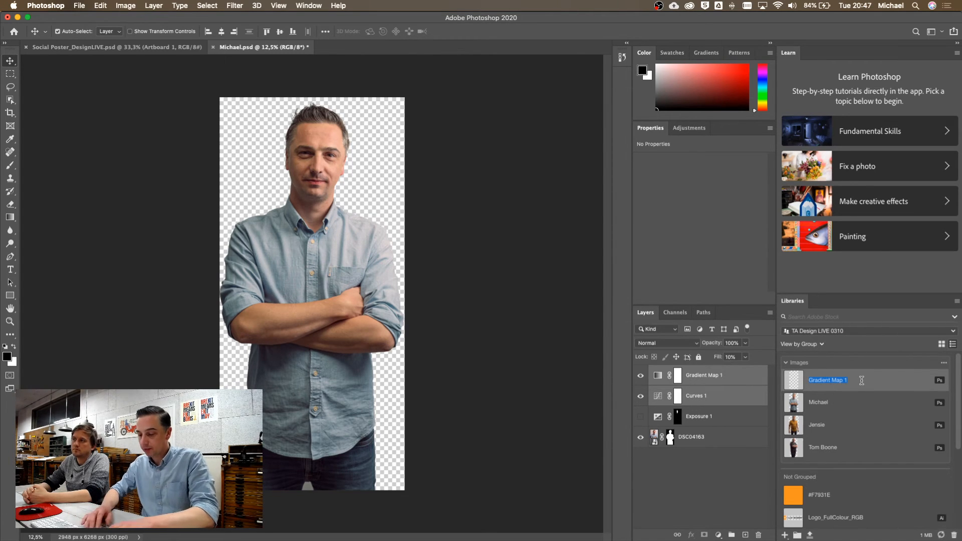
text(Por)
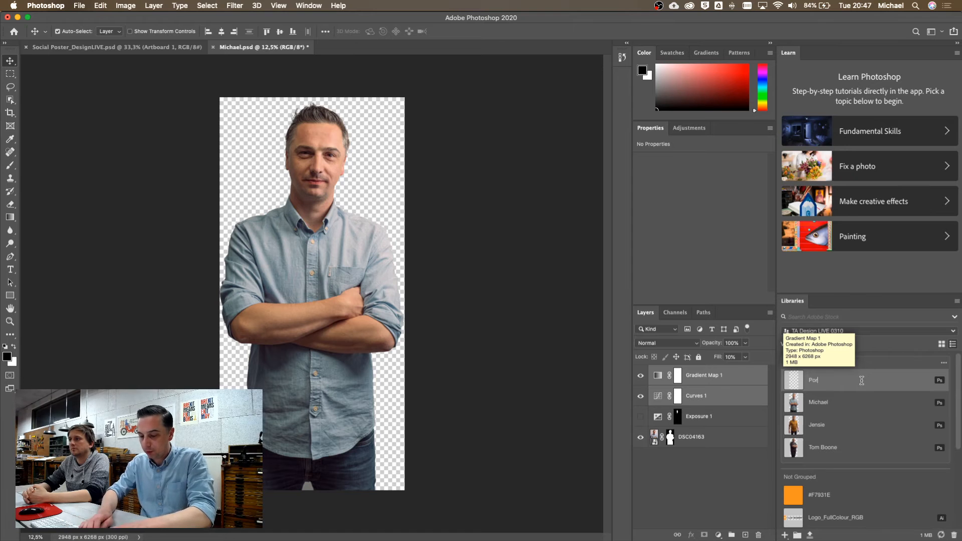
text(trait Adjustments)
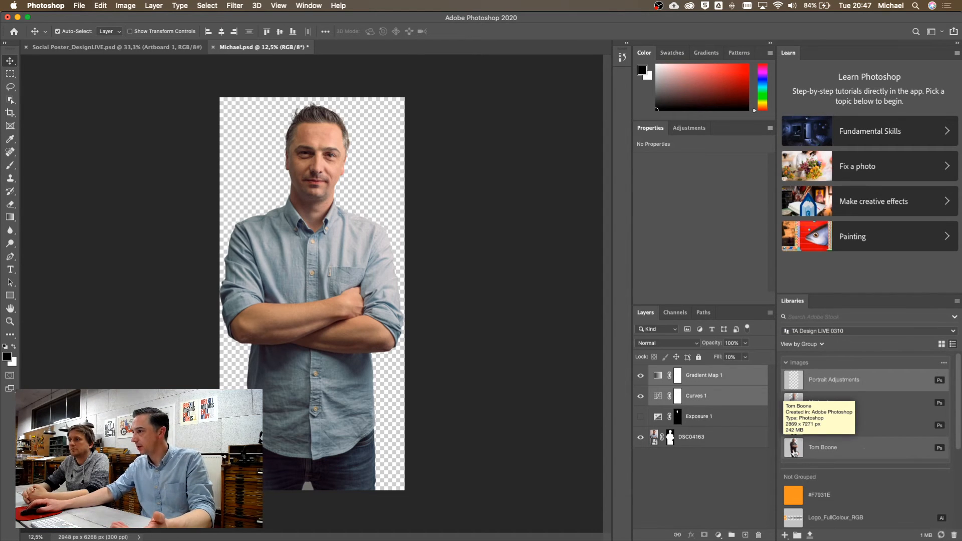
double_click(793, 451)
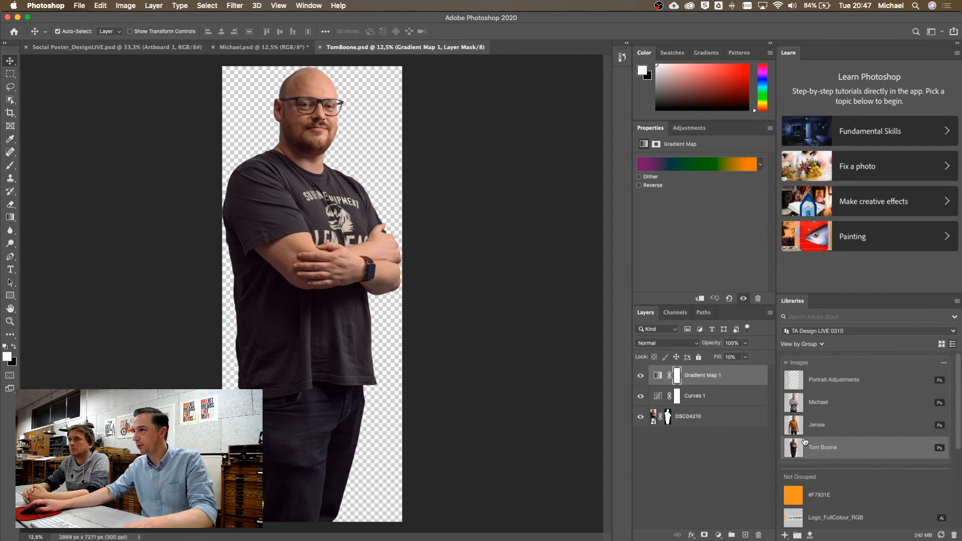
shift+click(734, 397)
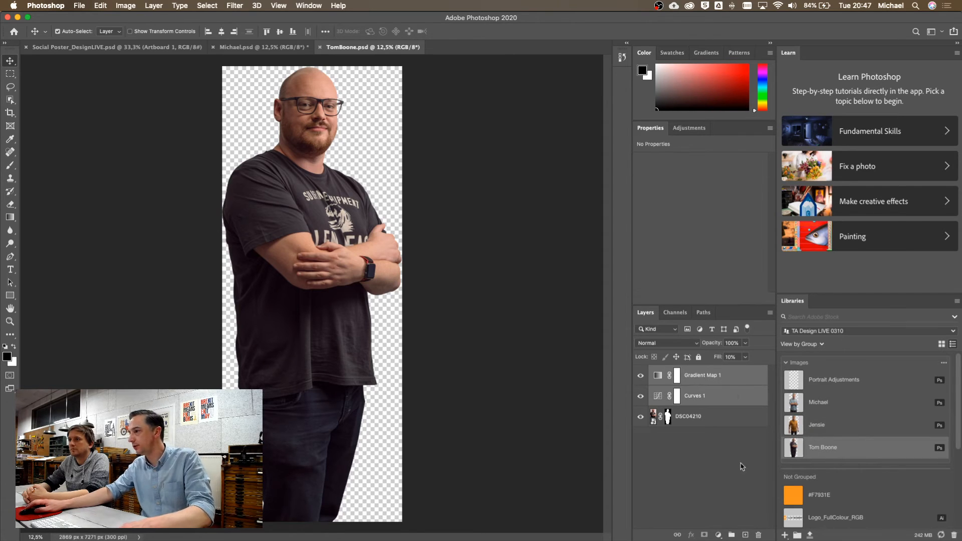
click(758, 536)
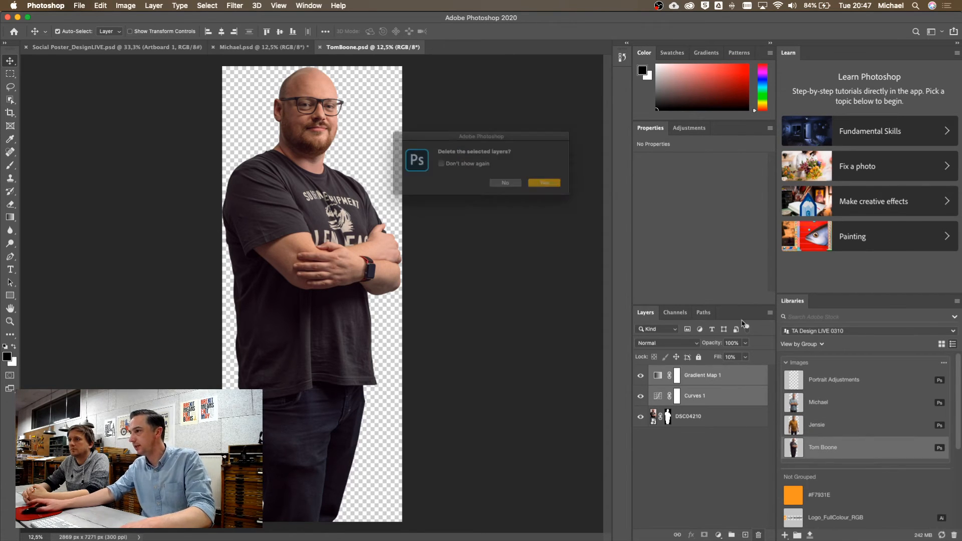
click(556, 189)
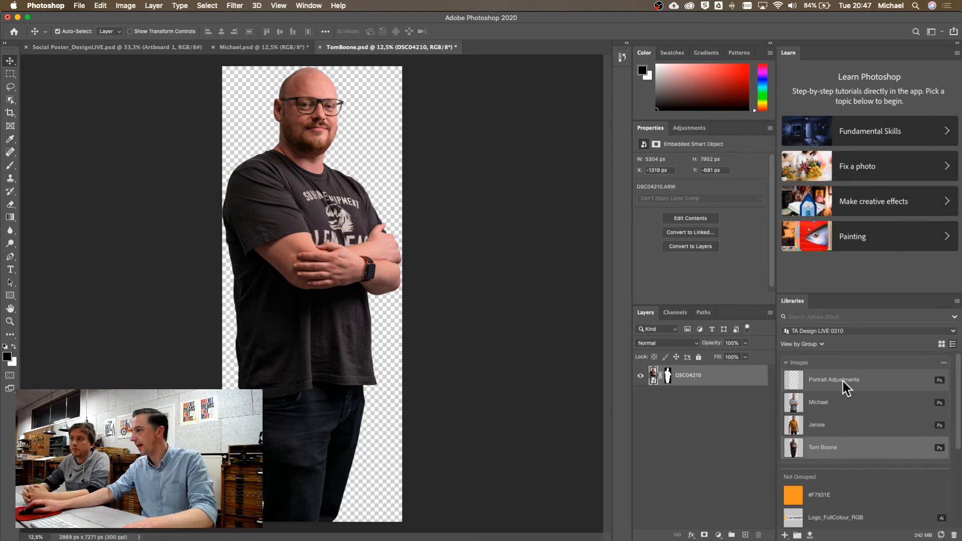
mouse_move(877, 383)
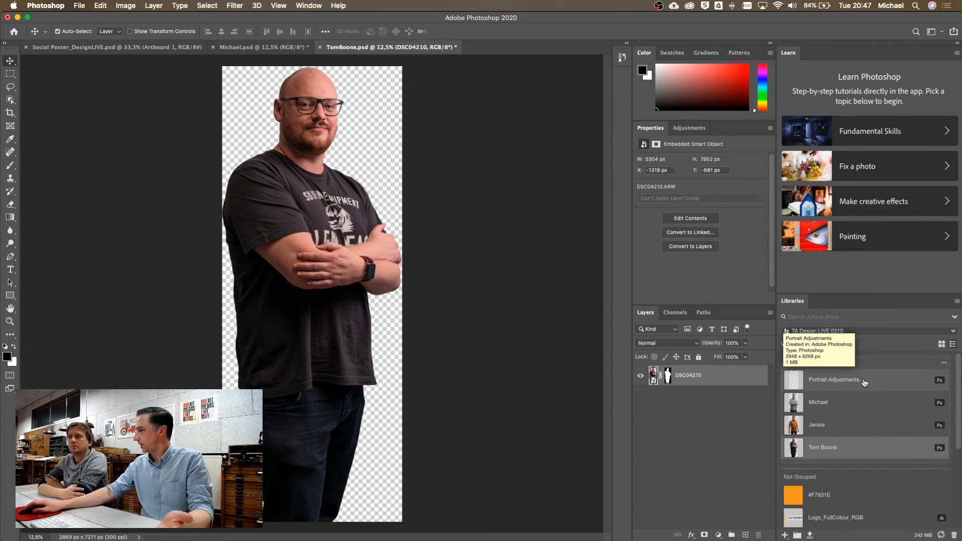
drag(877, 384, 303, 310)
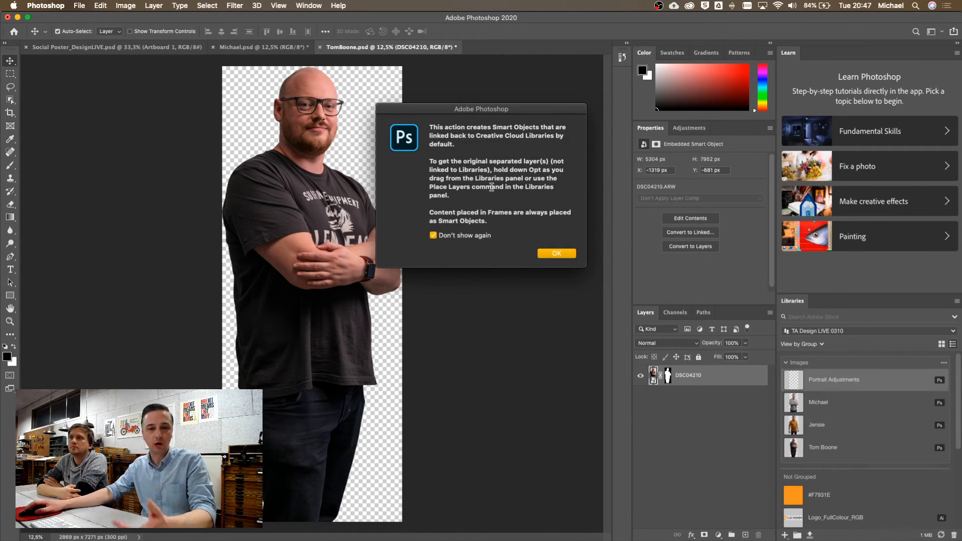
click(557, 255)
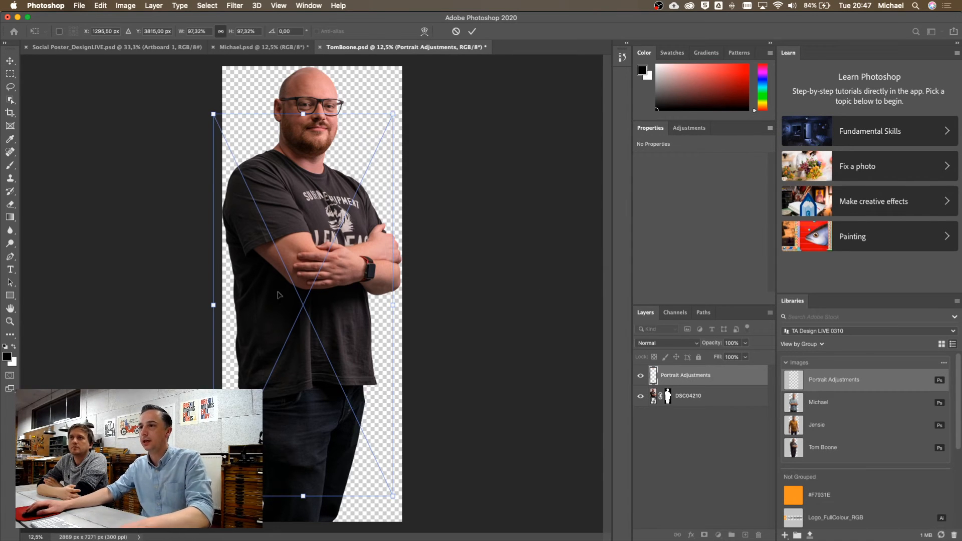
drag(307, 286, 316, 238)
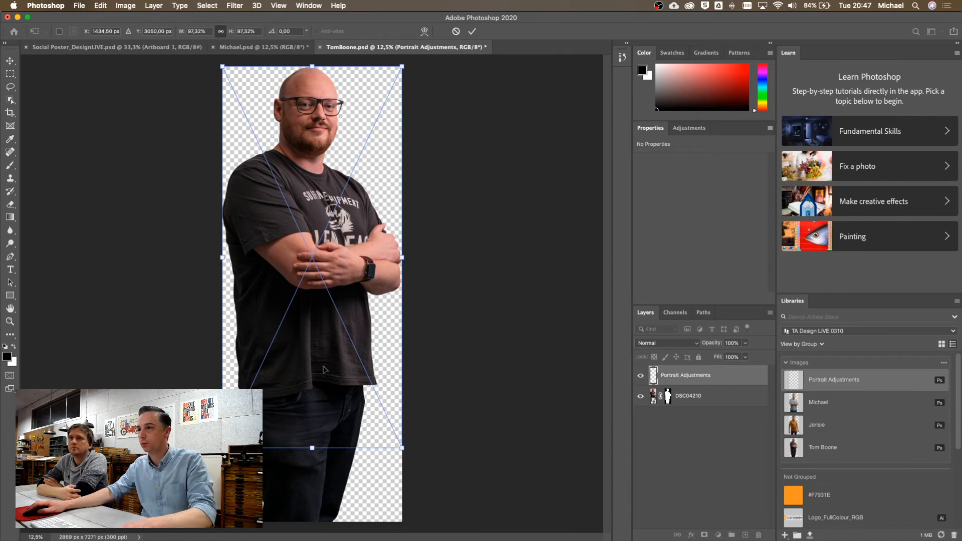
key(Return)
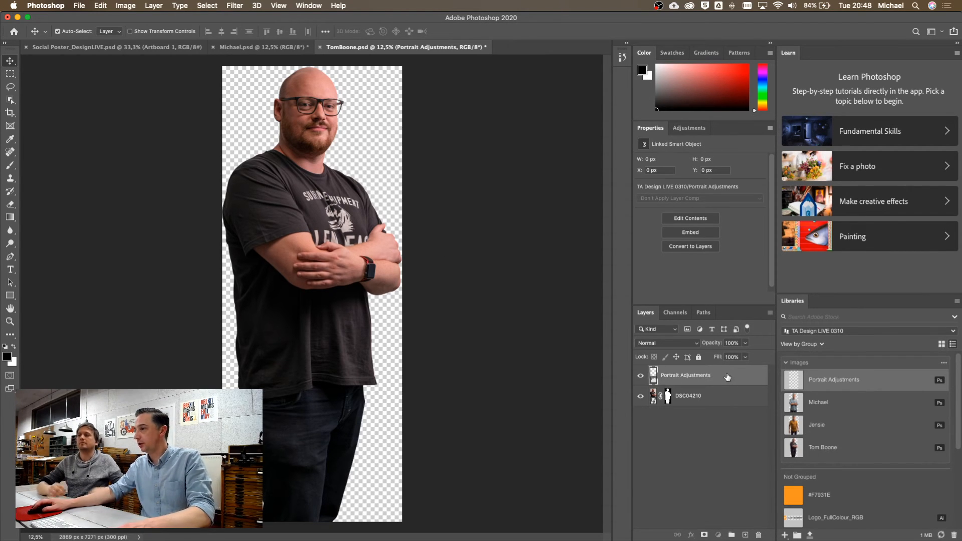
click(758, 537)
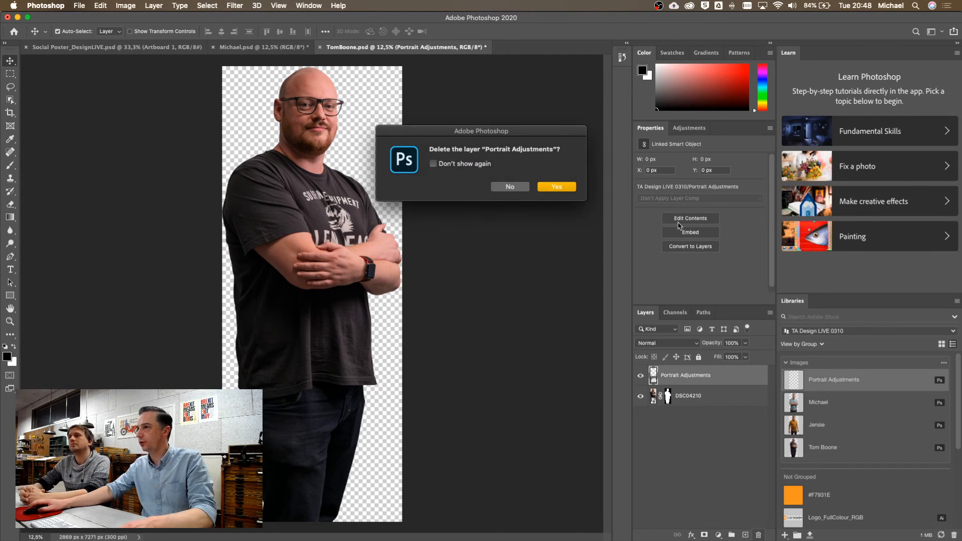
click(560, 188)
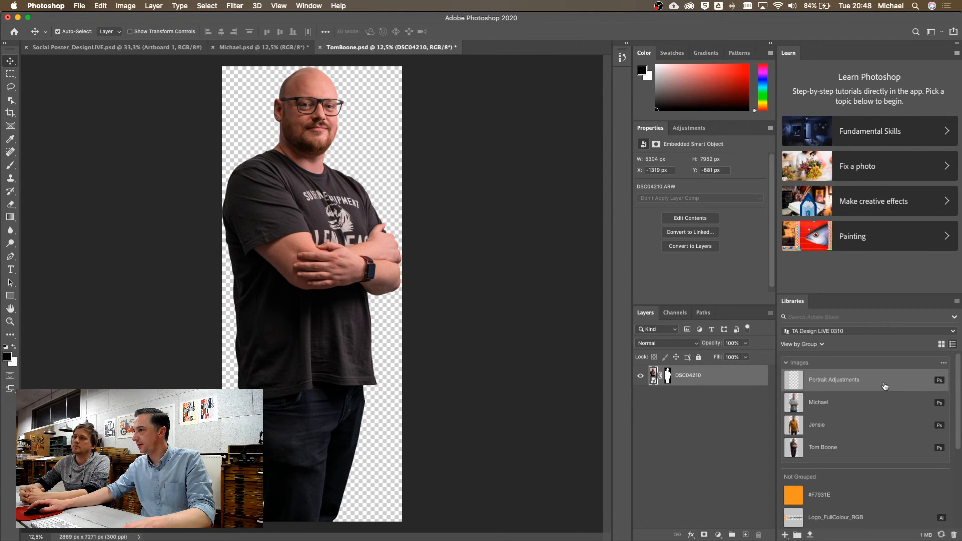
Place the Portrait Adjustments library item as editable Gradient Map 1 and Curves 1 layers
right_click(885, 385)
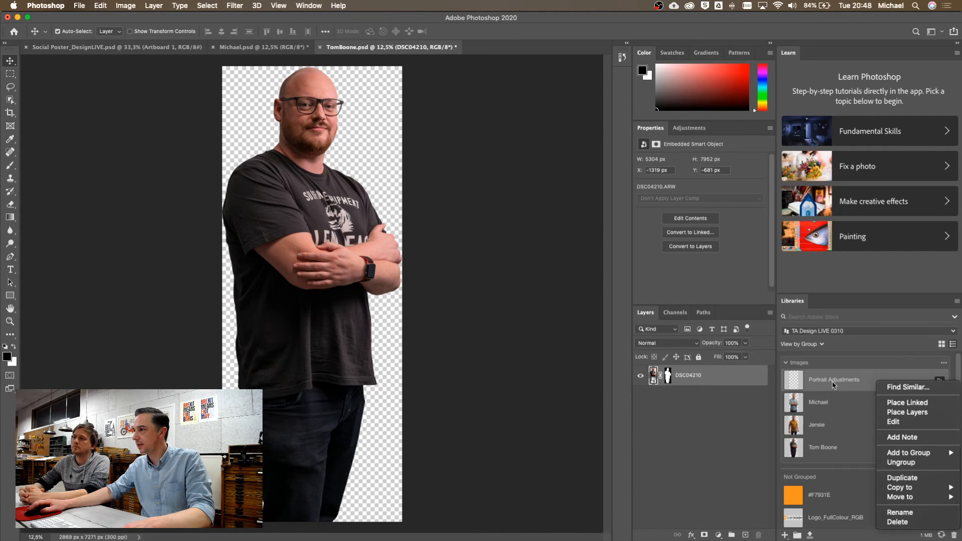
click(901, 414)
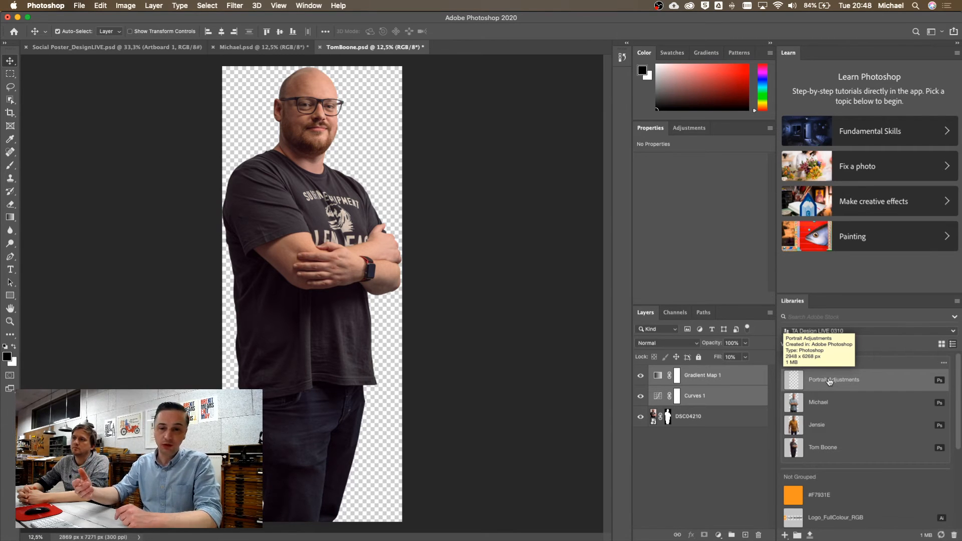
right_click(869, 381)
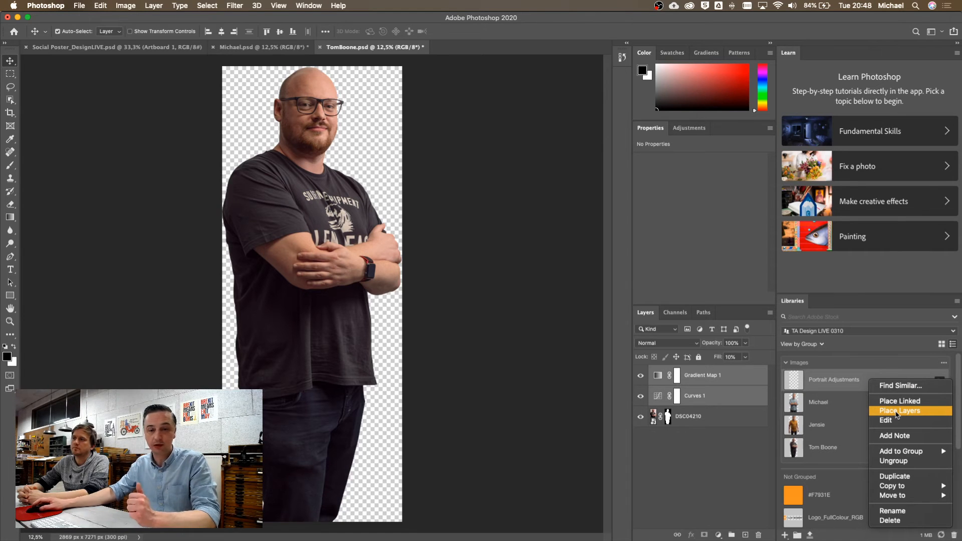
Drag the second library portrait onto the canvas, shift it right and down, and commit it
click(833, 460)
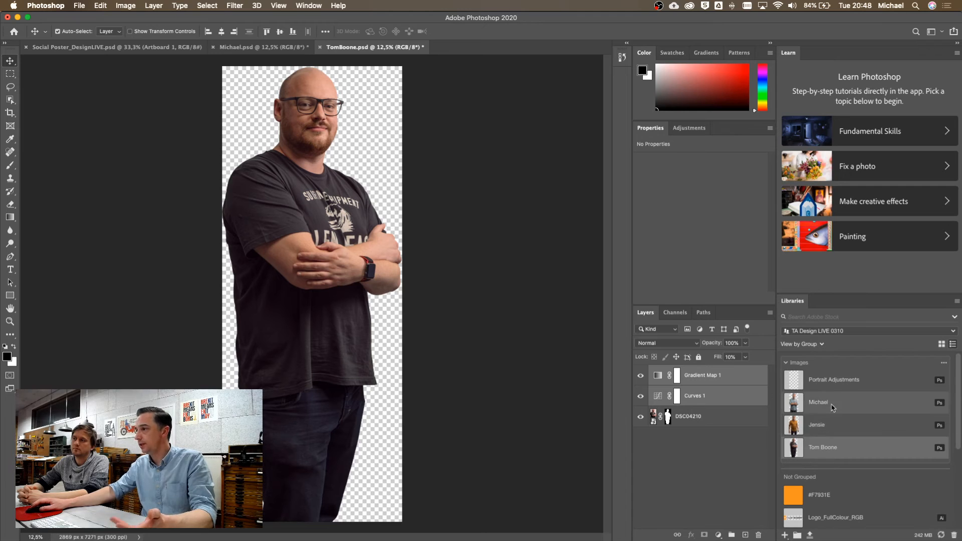
drag(818, 406, 303, 403)
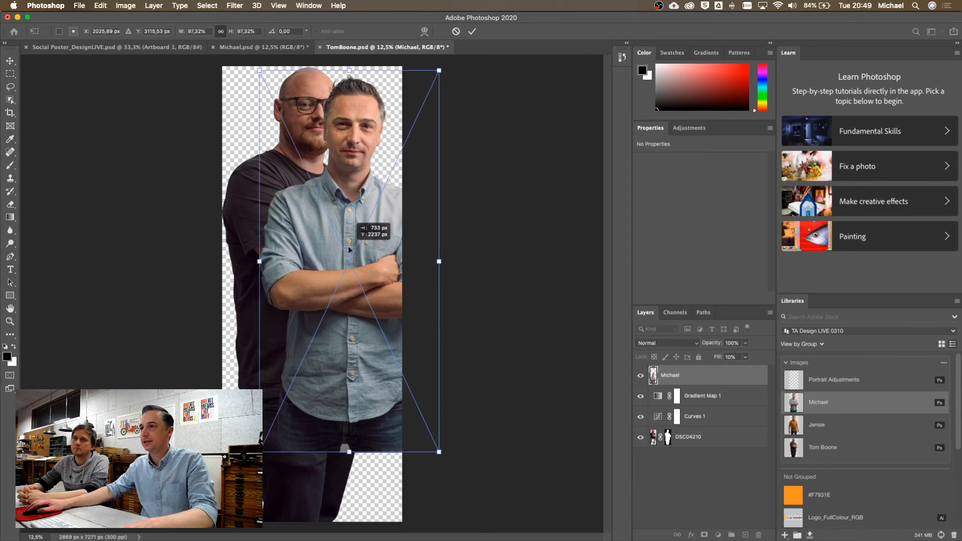
drag(350, 249, 362, 284)
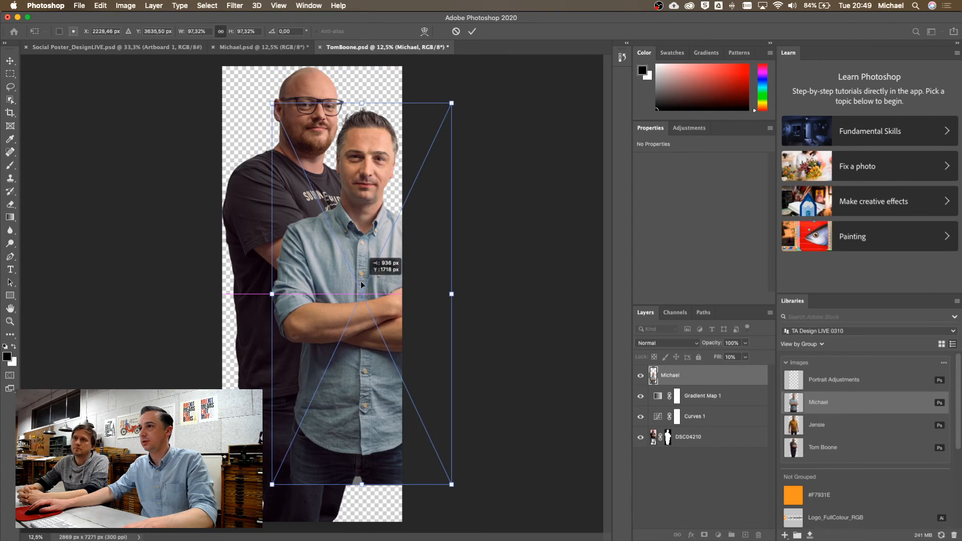
key(Return)
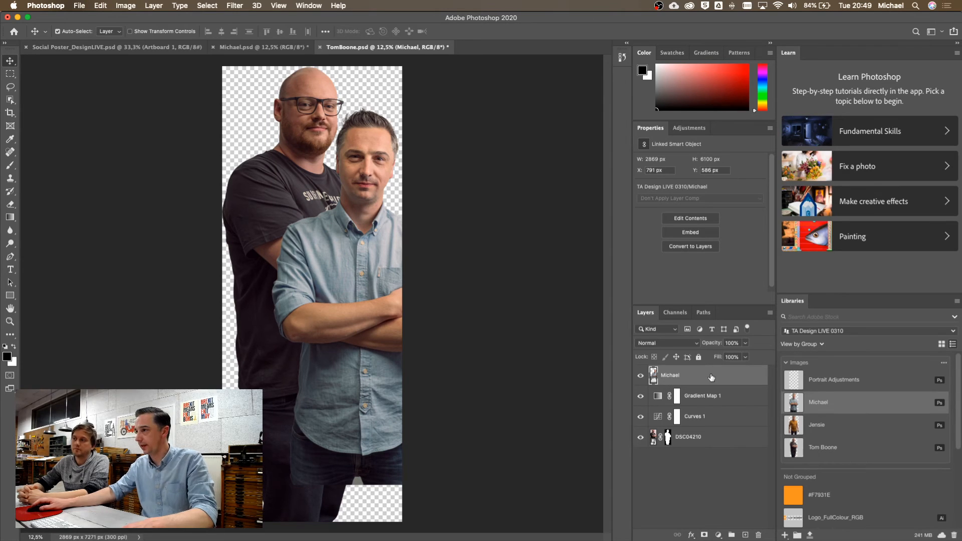
Hide the linked portrait layer, place the portrait as separate editable layers, then switch to Illustrator
click(641, 376)
right_click(886, 409)
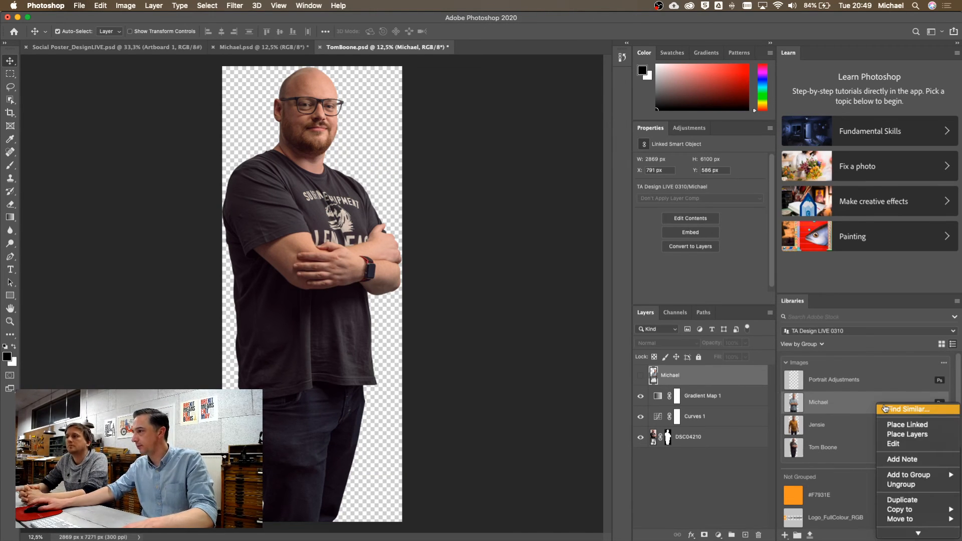
click(902, 435)
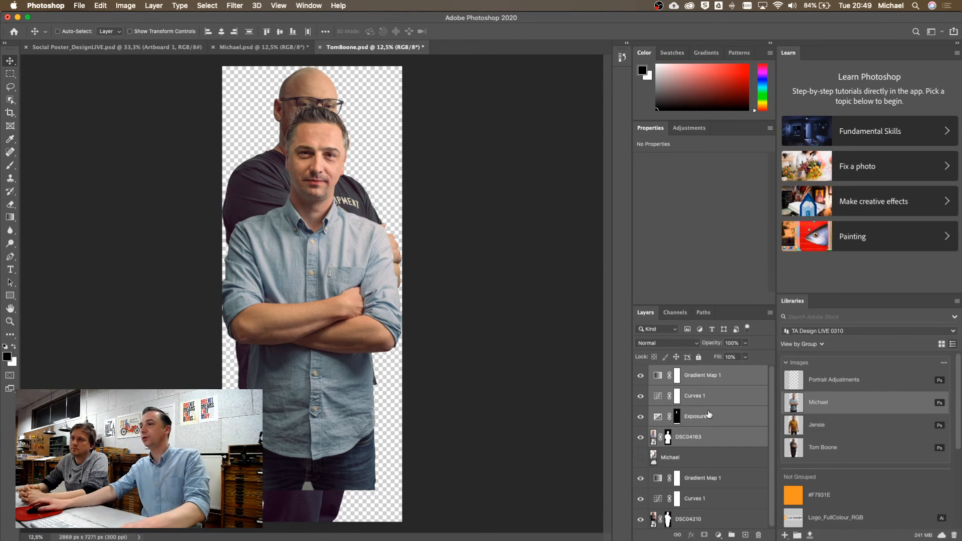
key(super+Tab)
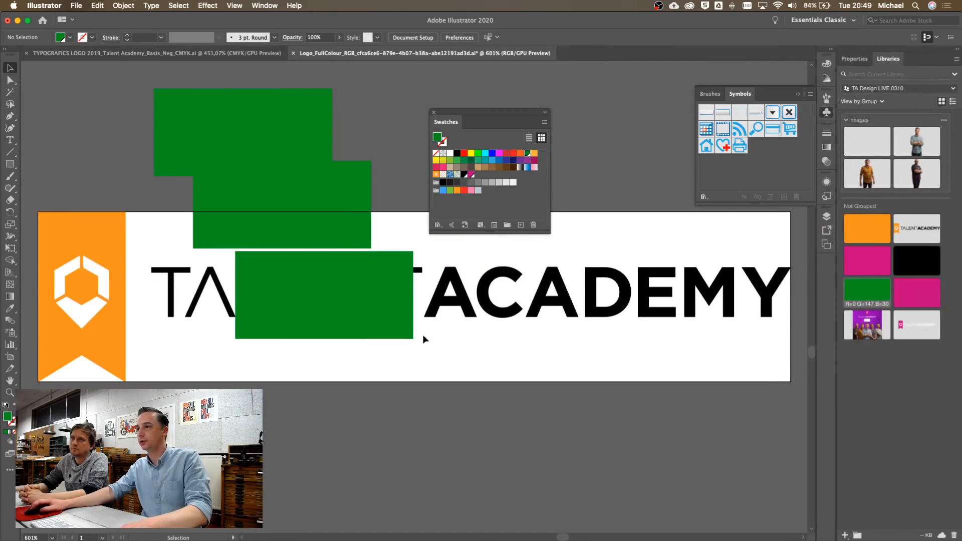
Delete the three green rectangles from the logo artwork
shift+click(297, 219)
shift+click(251, 124)
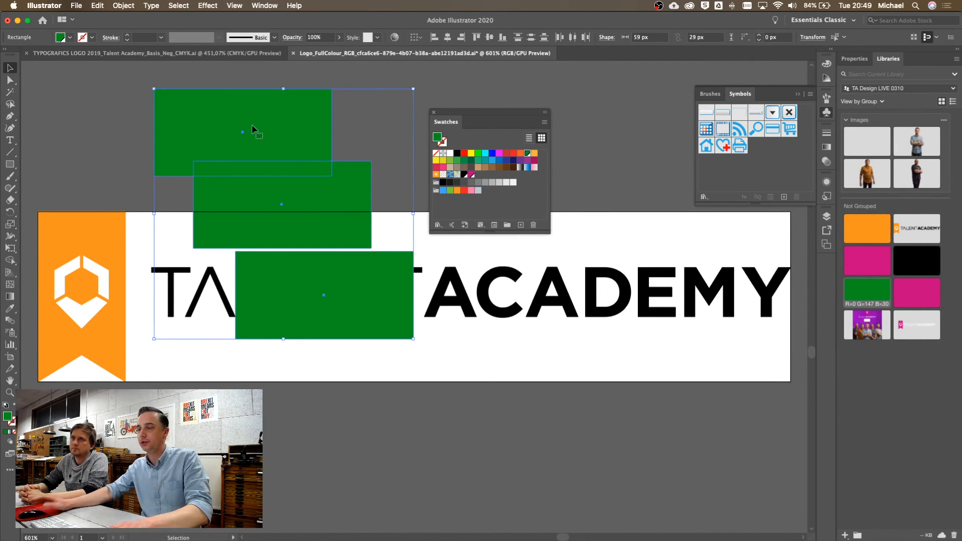
key(Delete)
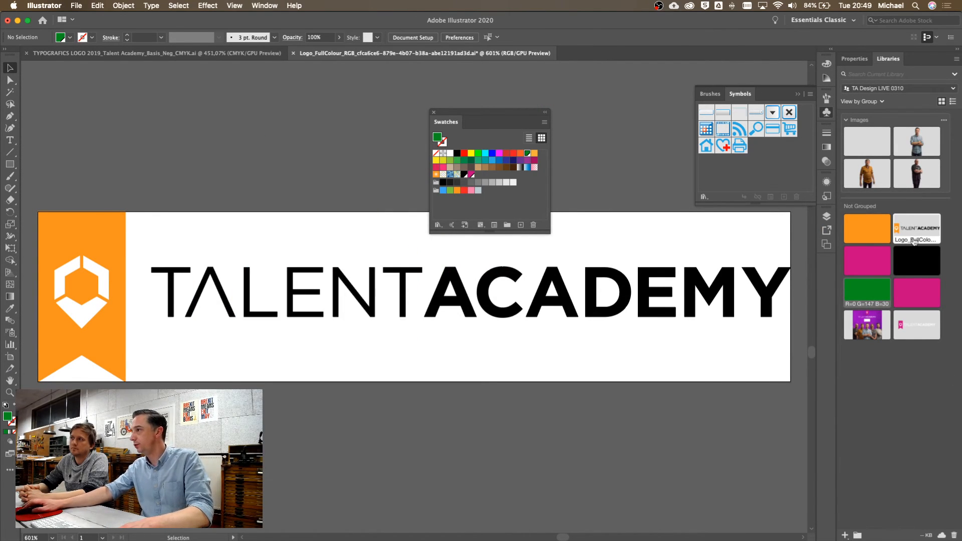
Place the TalentAcademy logo from the library, check it in the Links panel, then delete it
drag(917, 233, 361, 450)
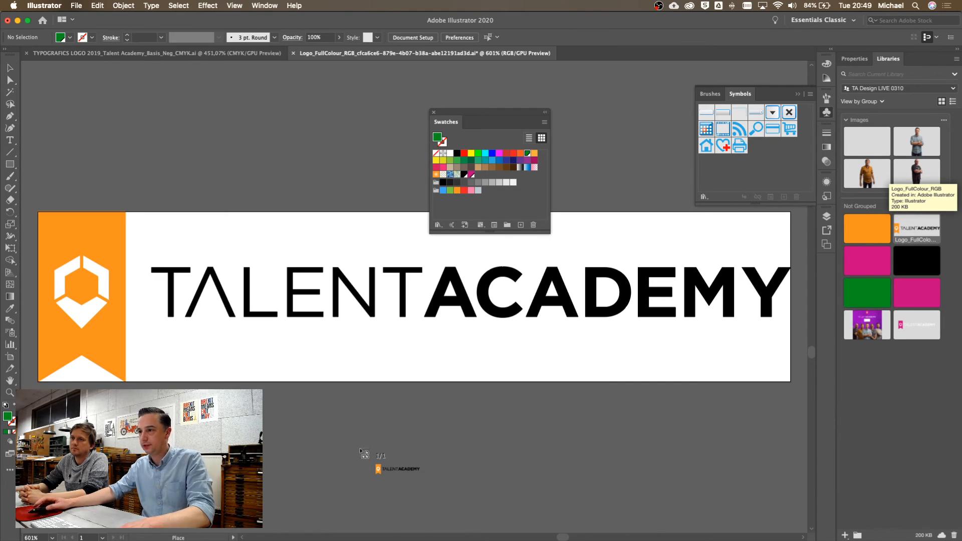
drag(265, 370, 488, 421)
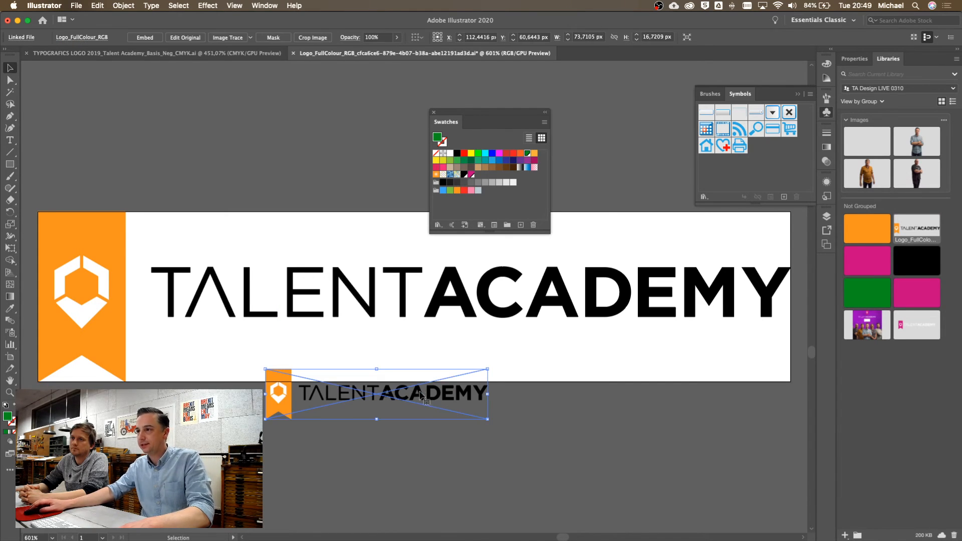
click(265, 6)
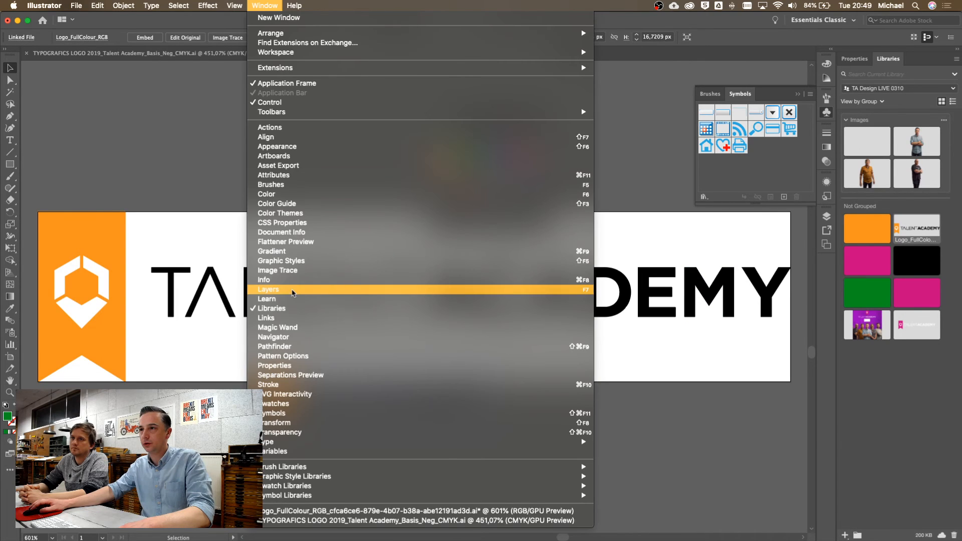
click(291, 318)
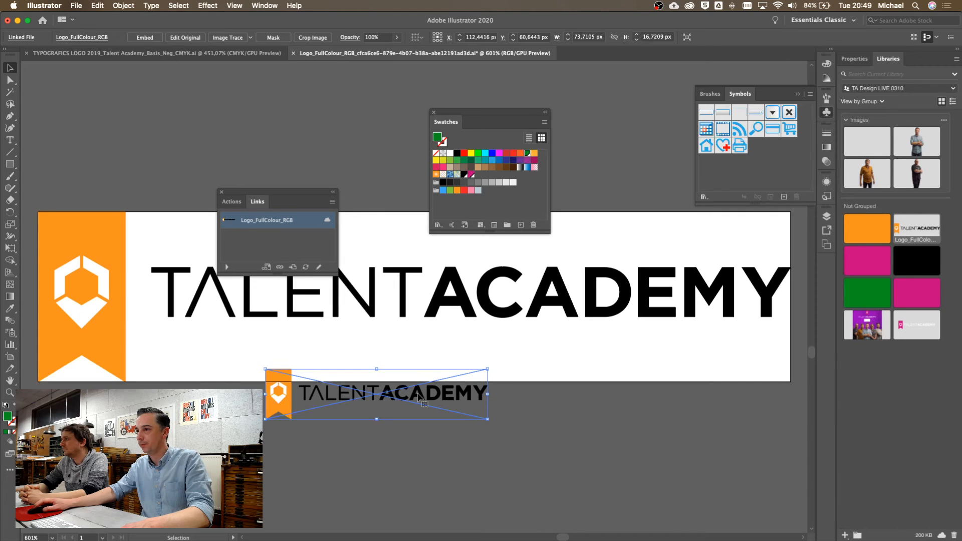
key(Delete)
right_click(917, 229)
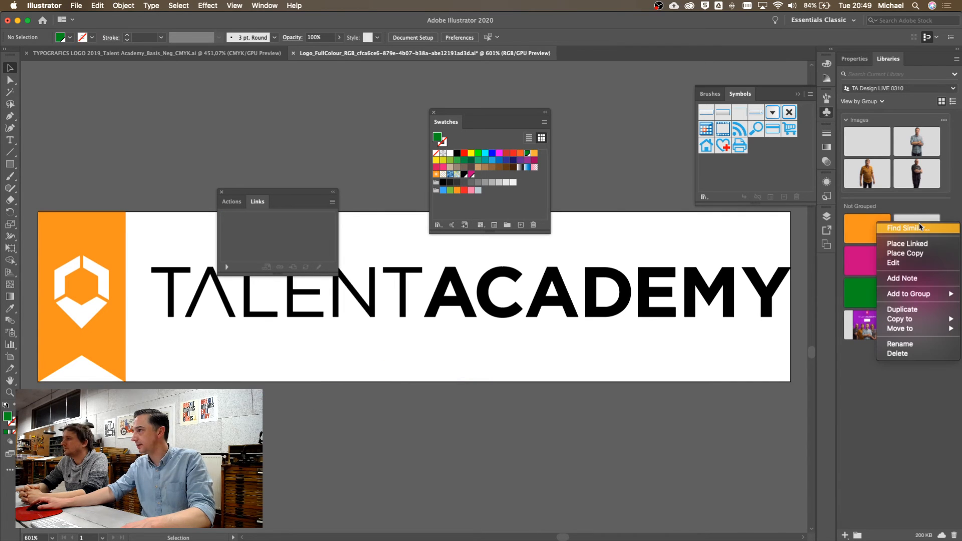
Place an unlinked copy of the logo below the big logo and nudge it up about 40 px
click(905, 254)
drag(286, 354, 512, 405)
double_click(325, 397)
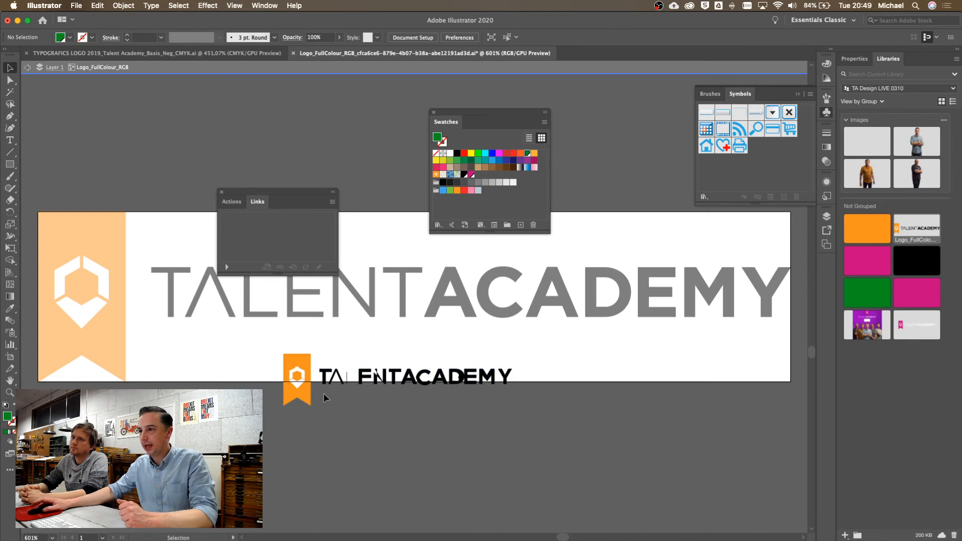
click(303, 397)
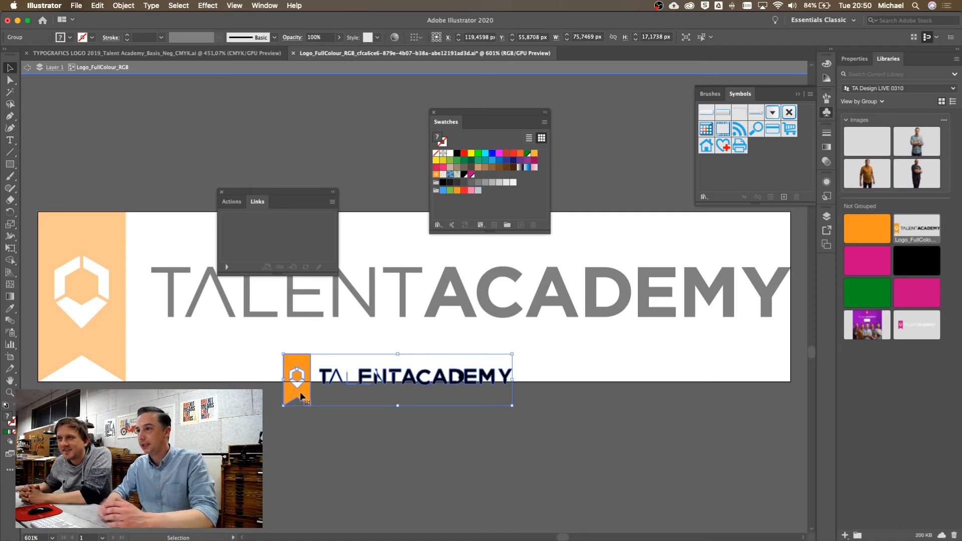
click(451, 434)
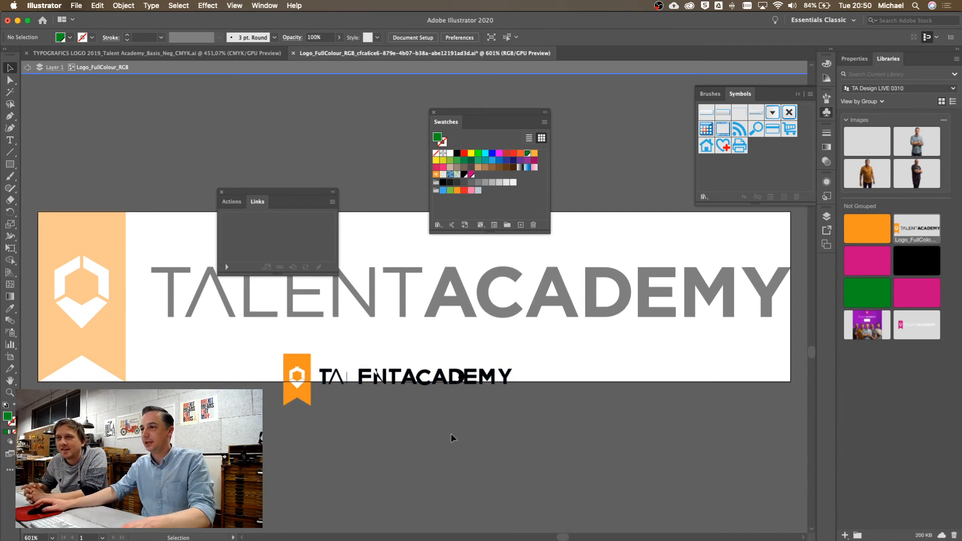
drag(296, 394, 297, 373)
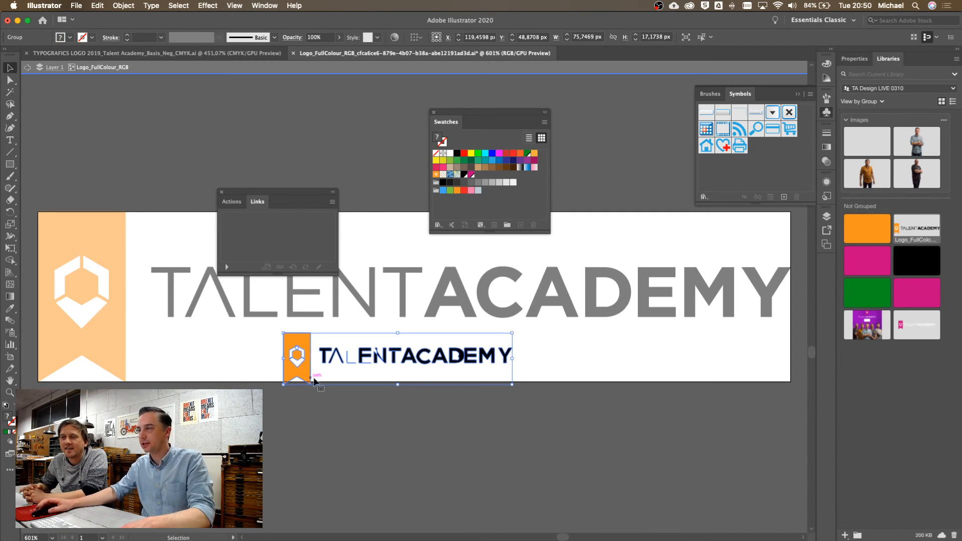
Turn on Align to Pixel Grid, delete the small logo copy, exit isolation mode, and switch to Photoshop
click(928, 38)
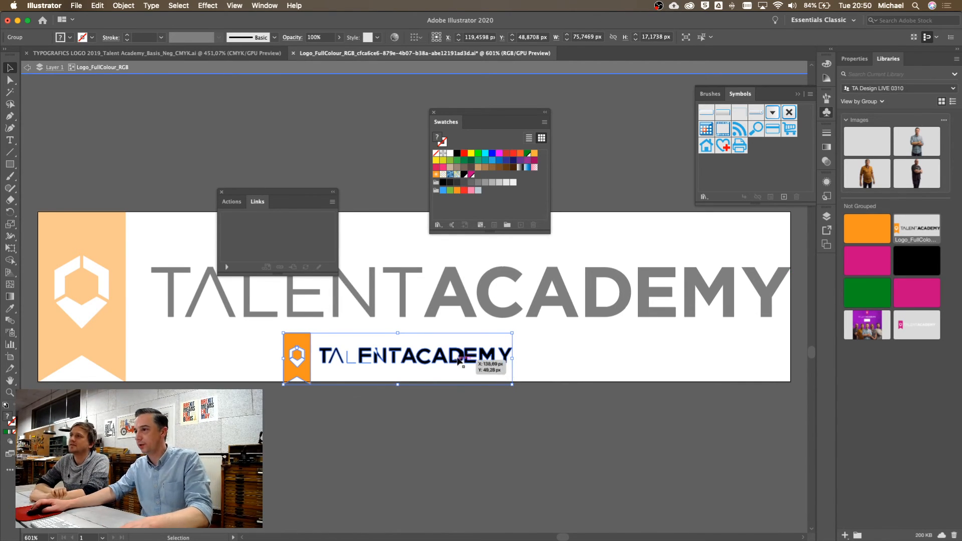
key(Delete)
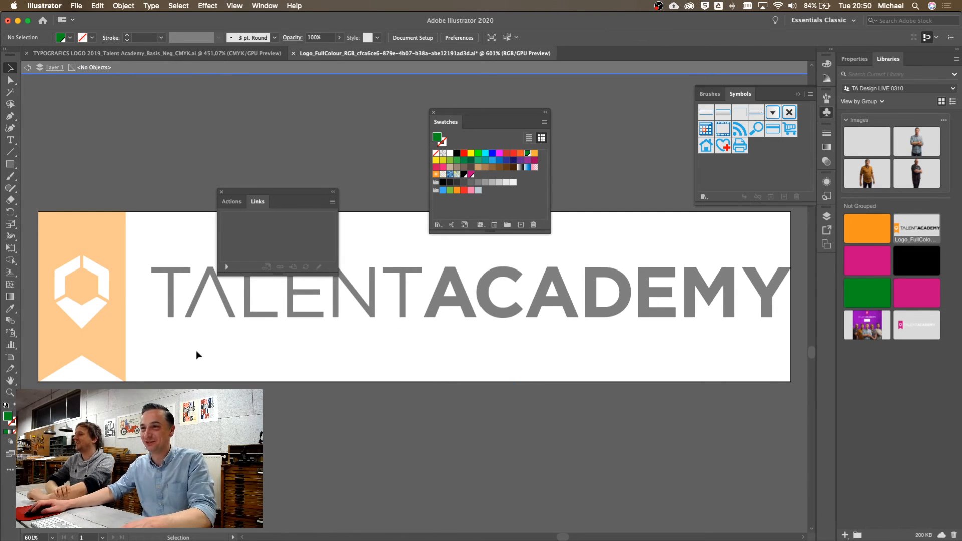
double_click(530, 410)
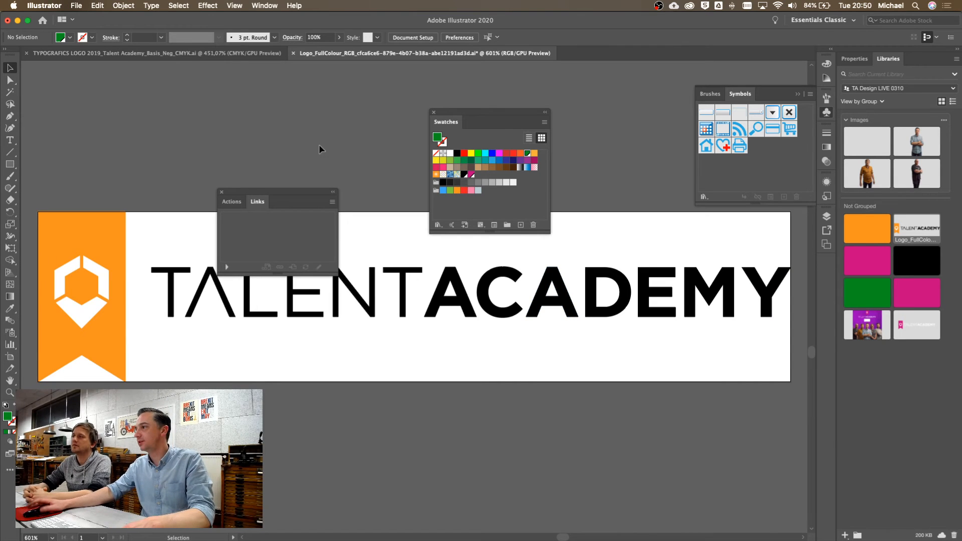
right_click(909, 240)
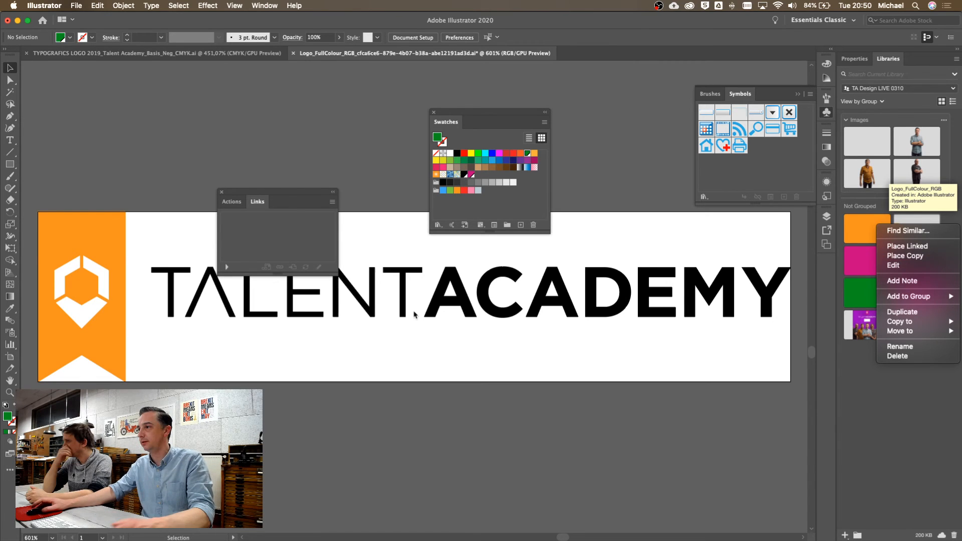
click(512, 361)
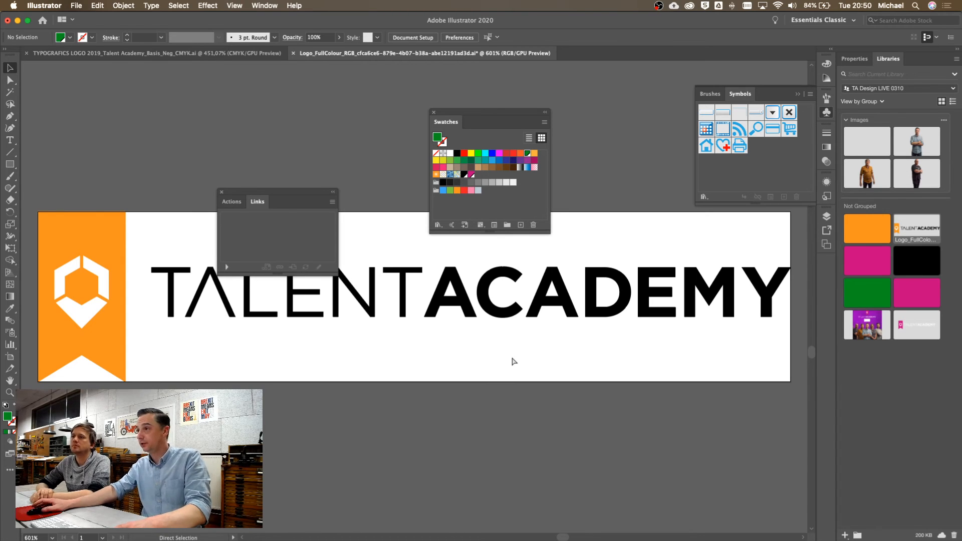
key(super+Tab)
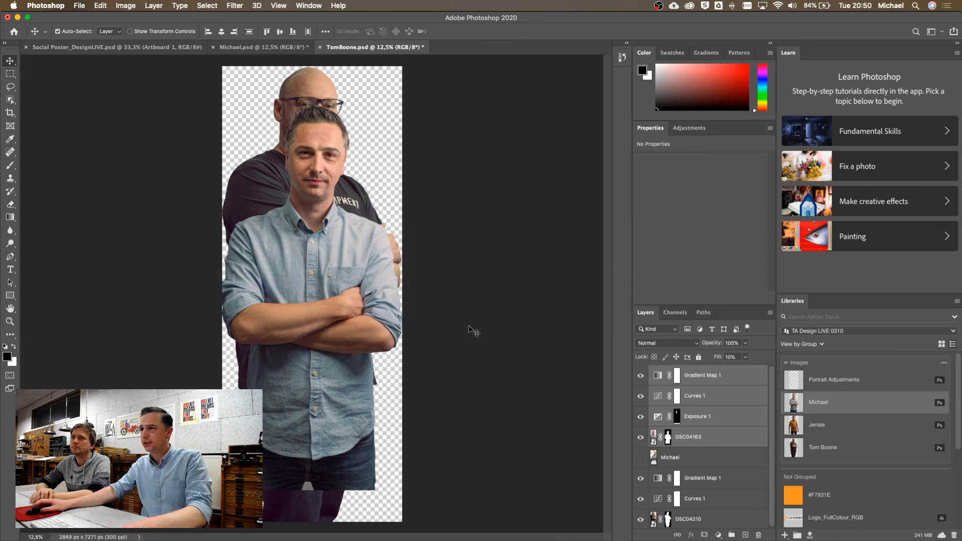
Delete the portrait layers and close the document without saving
key(Delete)
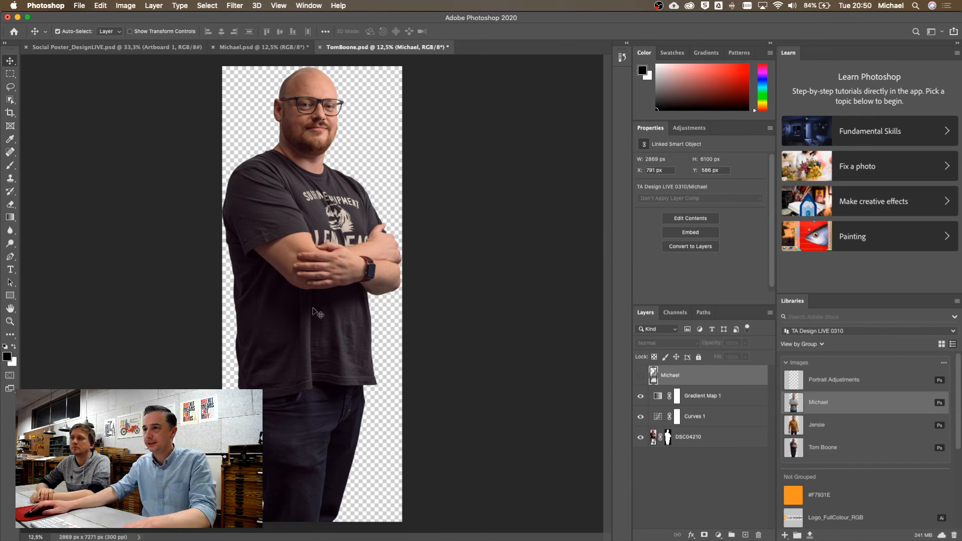
key(super+w)
click(447, 187)
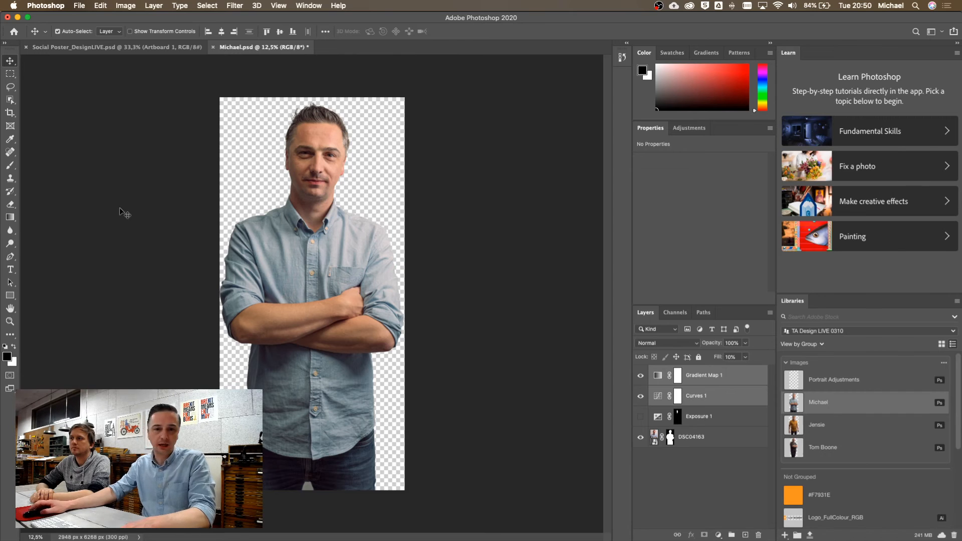
Minimise Photoshop and Illustrator, bring InDesign forward, and move the floating Swatches panel off the page
click(17, 18)
click(17, 20)
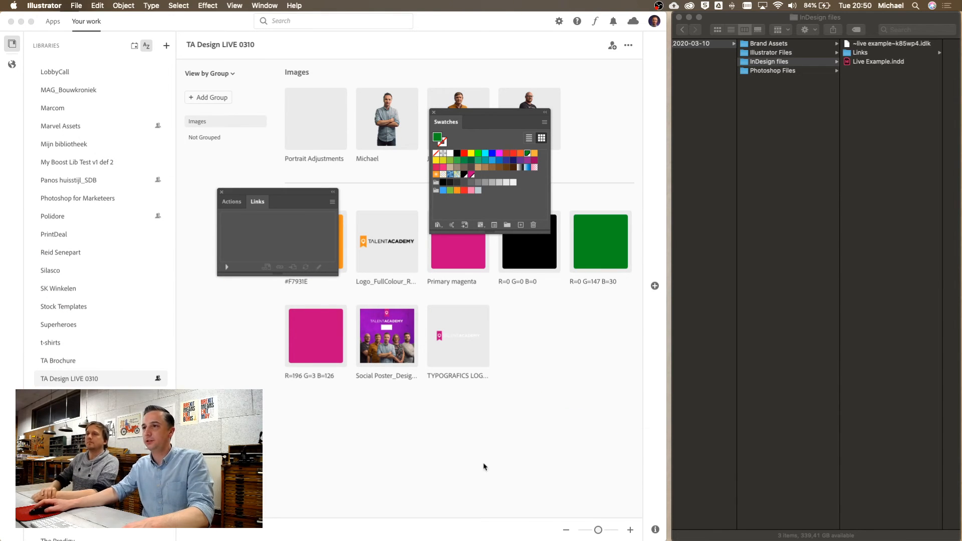
key(super+Tab)
key(super+Tab)
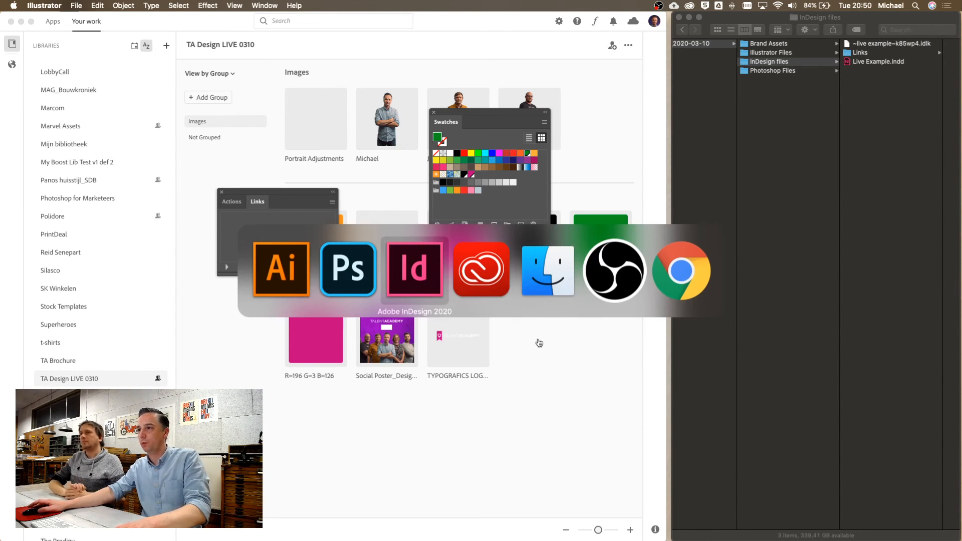
key(super+Tab)
key(super+shift+Tab)
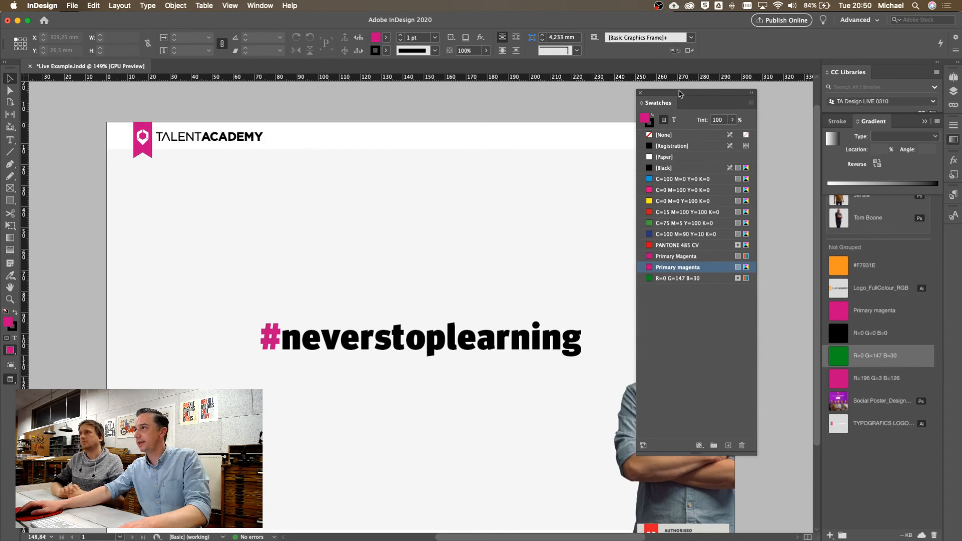
mouse_move(681, 94)
mouse_down()
mouse_move(736, 115)
mouse_move(725, 122)
mouse_up()
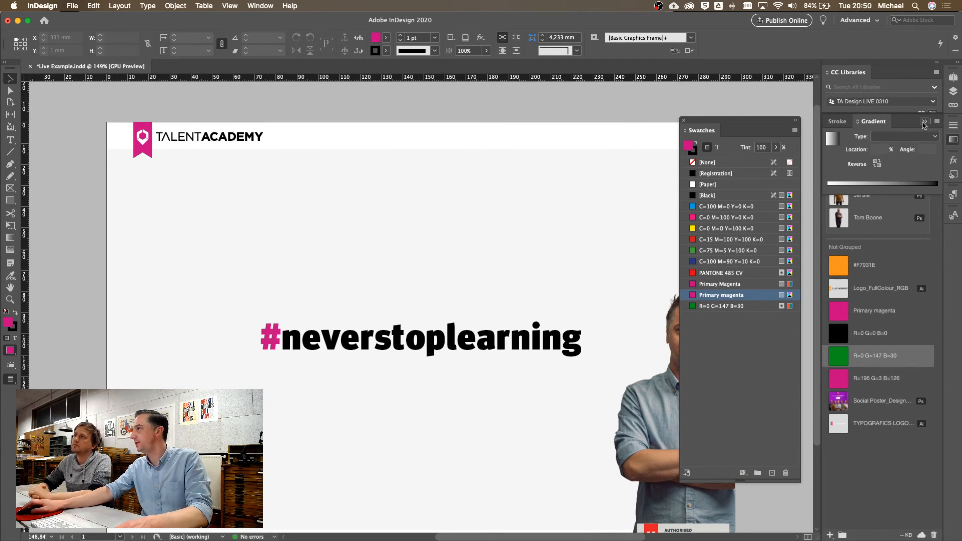
Collapse the Stroke/Gradient panel group and dock the floating Swatches panel on the right
click(925, 122)
drag(697, 121, 955, 232)
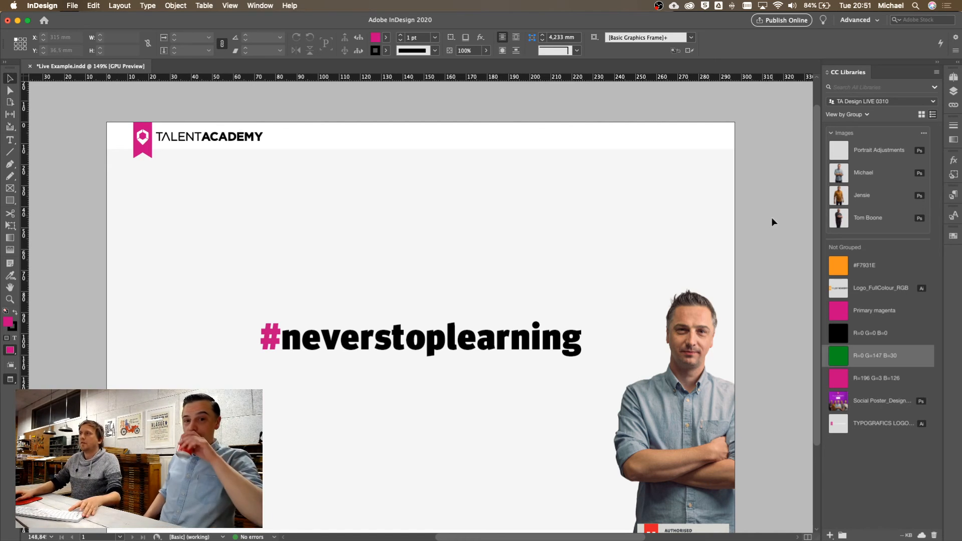
scroll(775, 215, left, 1)
scroll(774, 215, down, 1)
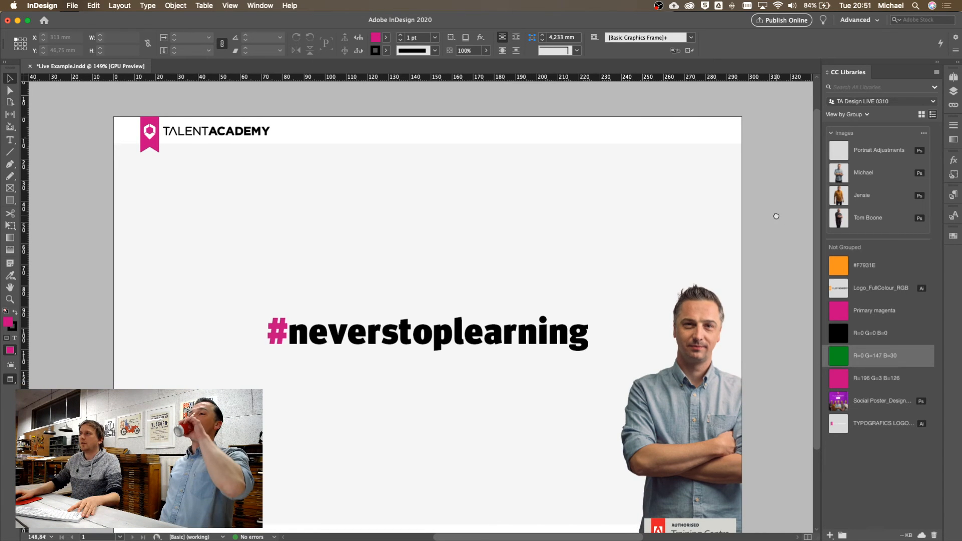
scroll(776, 210, down, 5)
scroll(776, 211, left, 1)
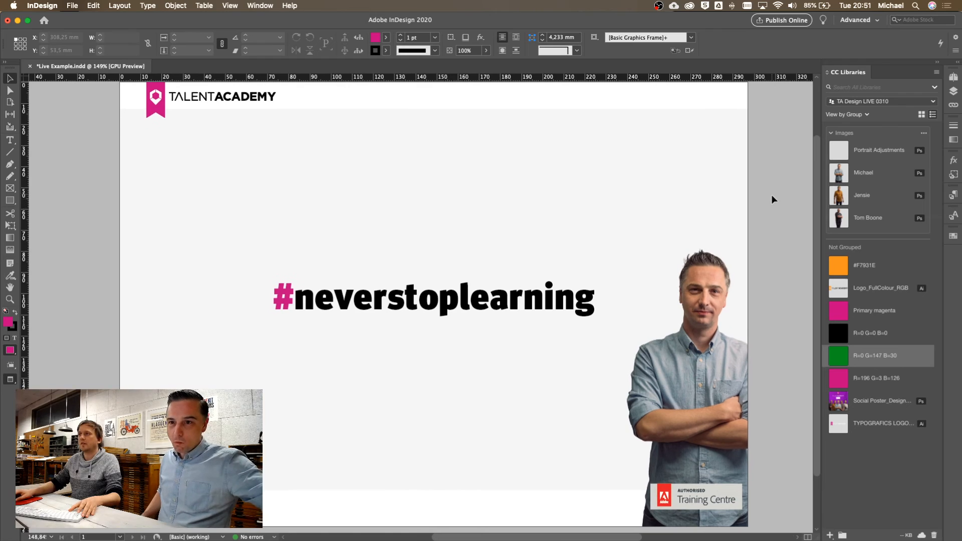
scroll(772, 200, right, 1)
scroll(772, 201, up, 1)
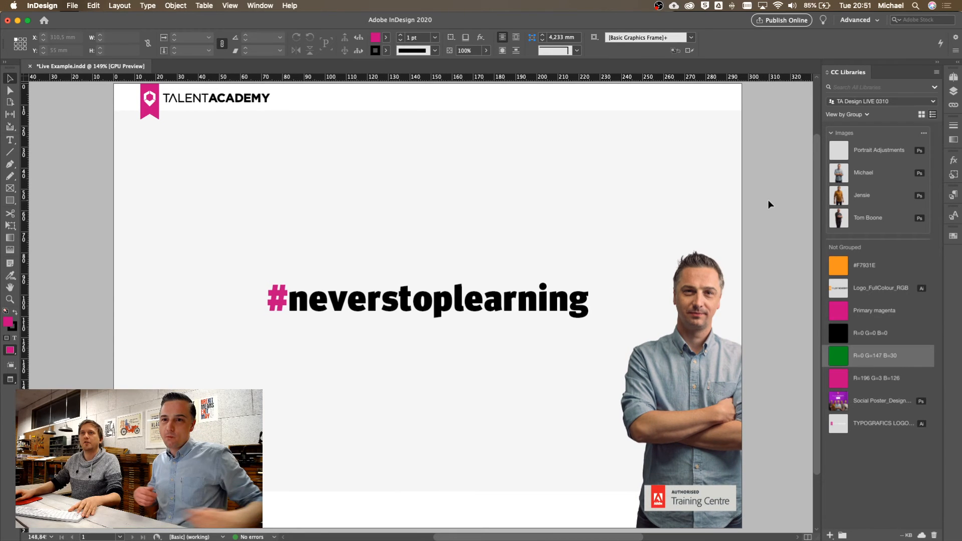
click(260, 6)
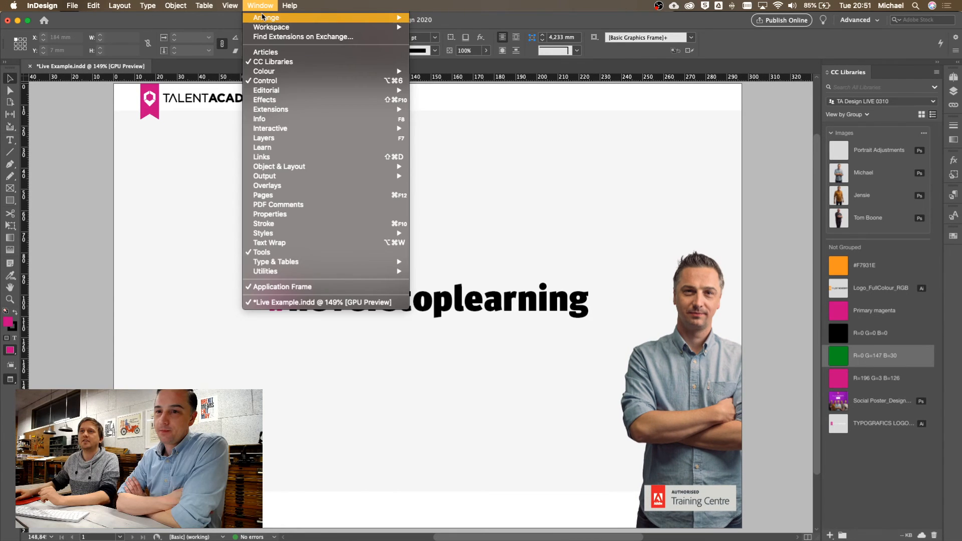
click(266, 6)
key(super+Tab)
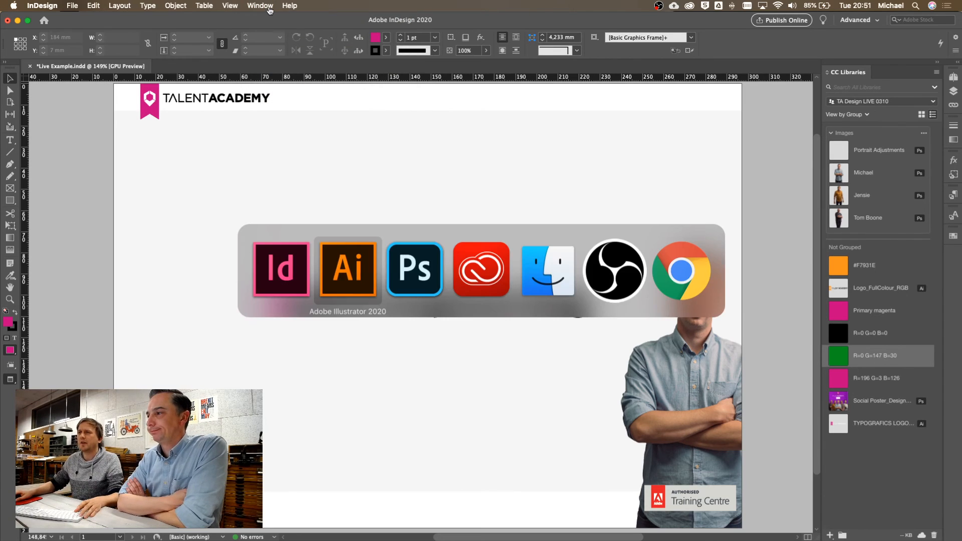
key(super+Tab)
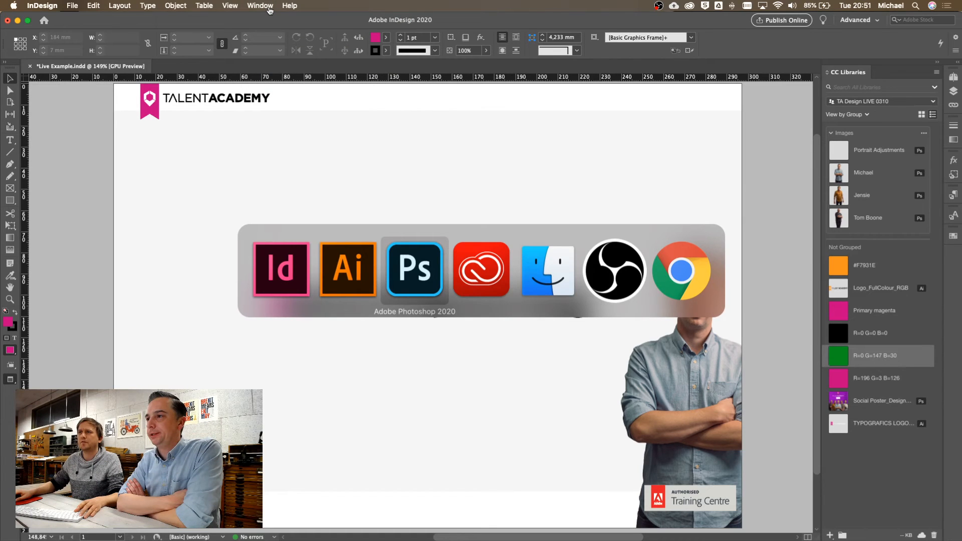
click(309, 5)
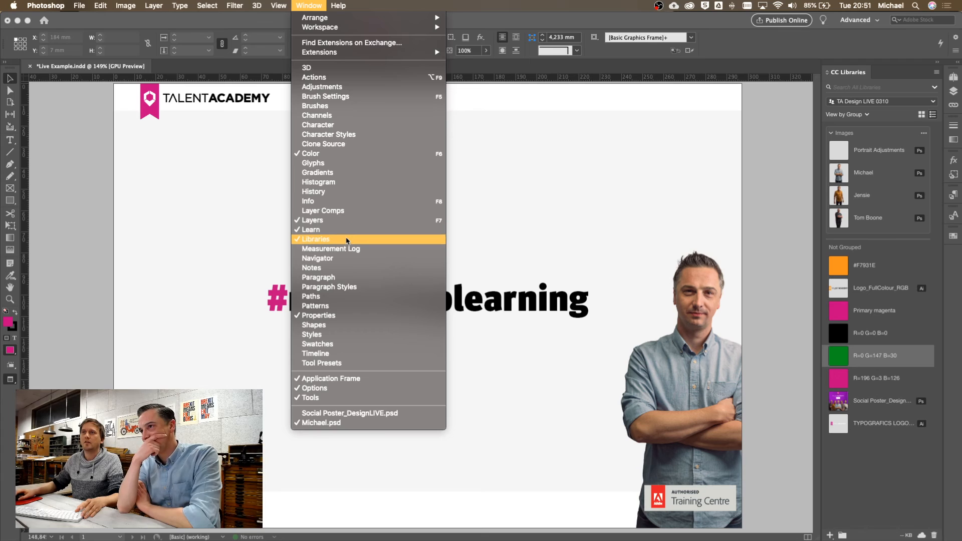
key(super+Tab)
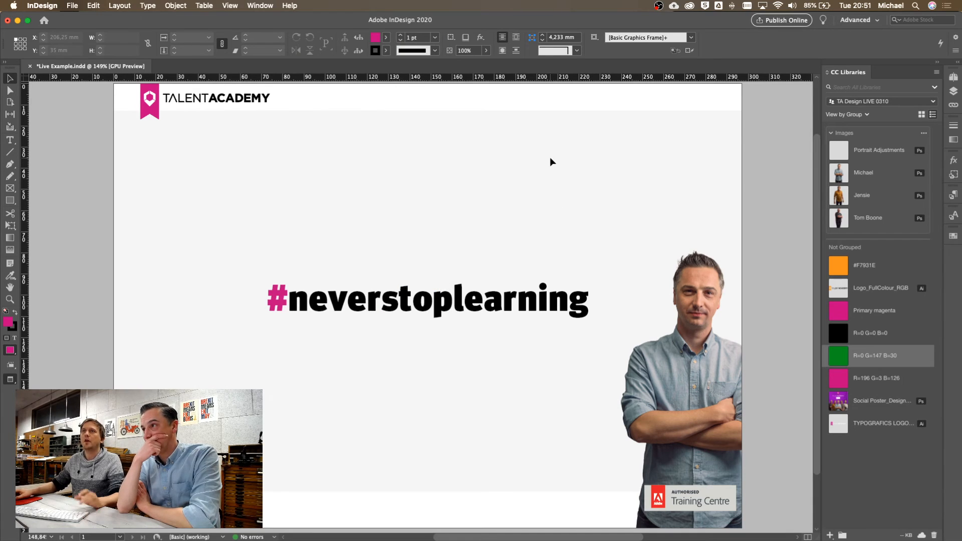
click(253, 6)
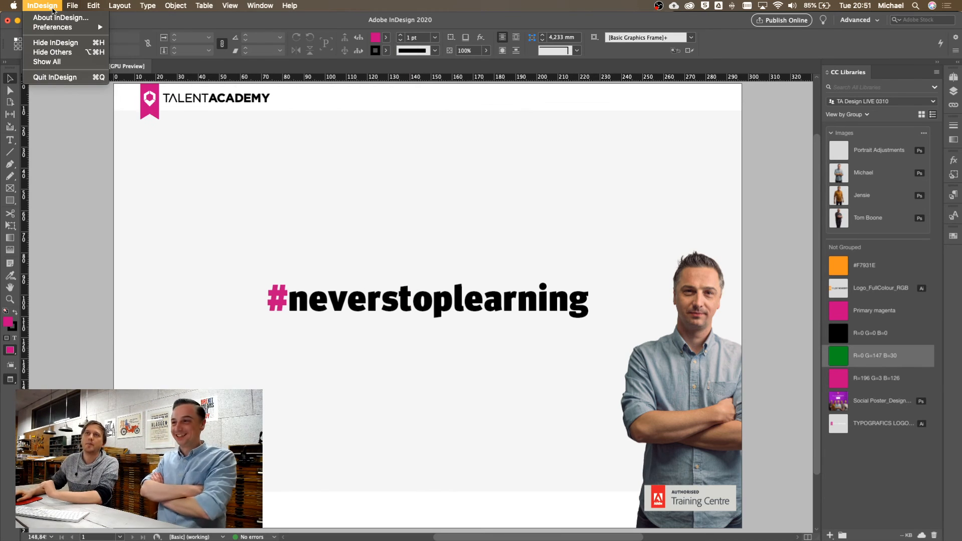
mouse_move(204, 9)
mouse_move(258, 6)
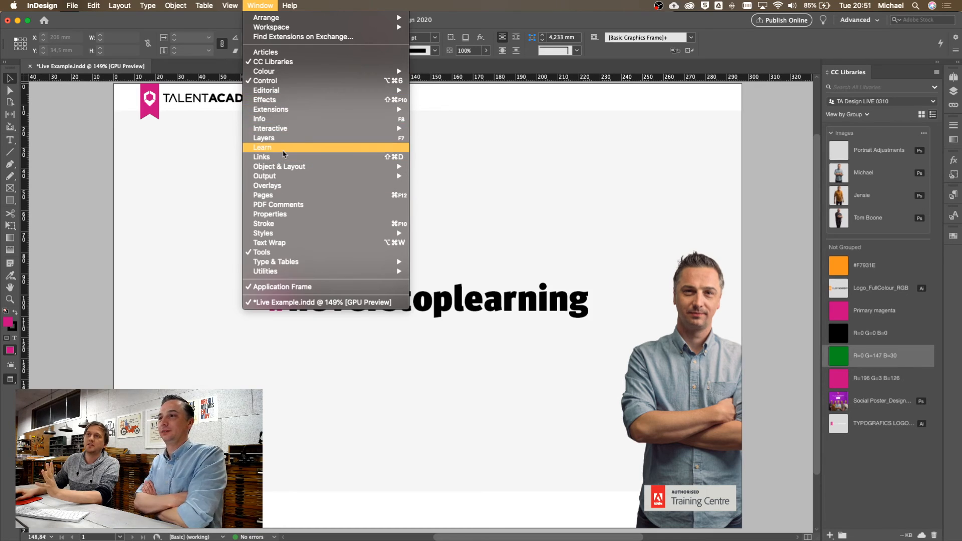
mouse_move(72, 4)
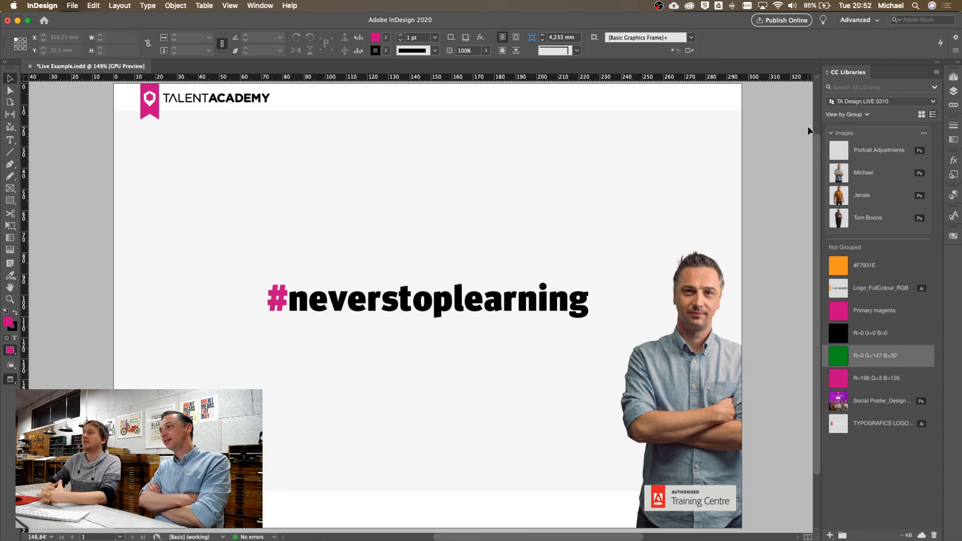
Briefly show and hide the docked Swatches, then select the #neverstoplearning text frame
click(953, 238)
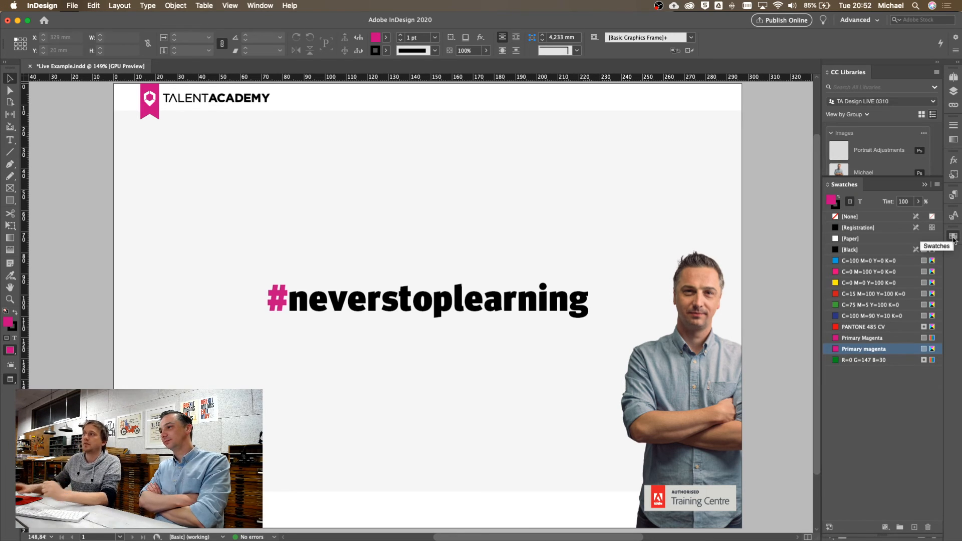
click(954, 238)
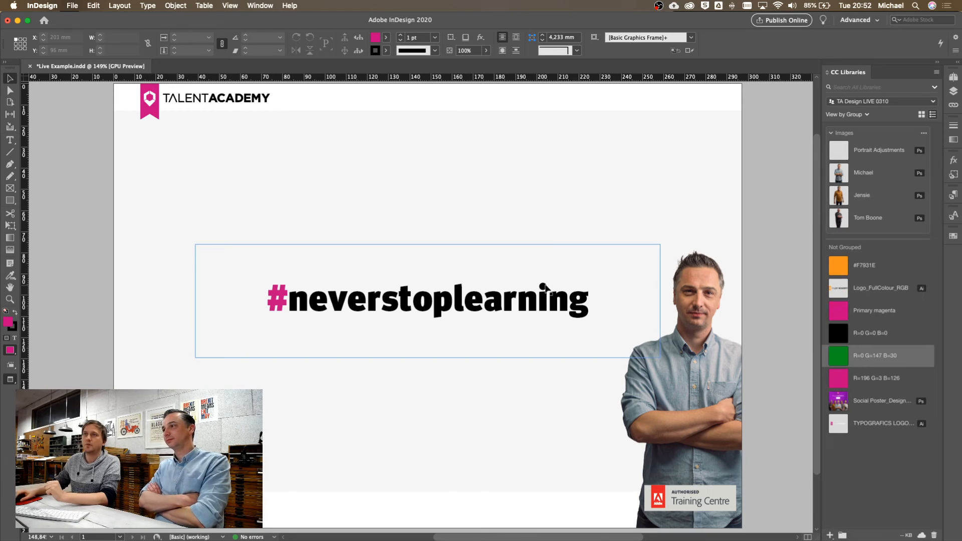
click(410, 307)
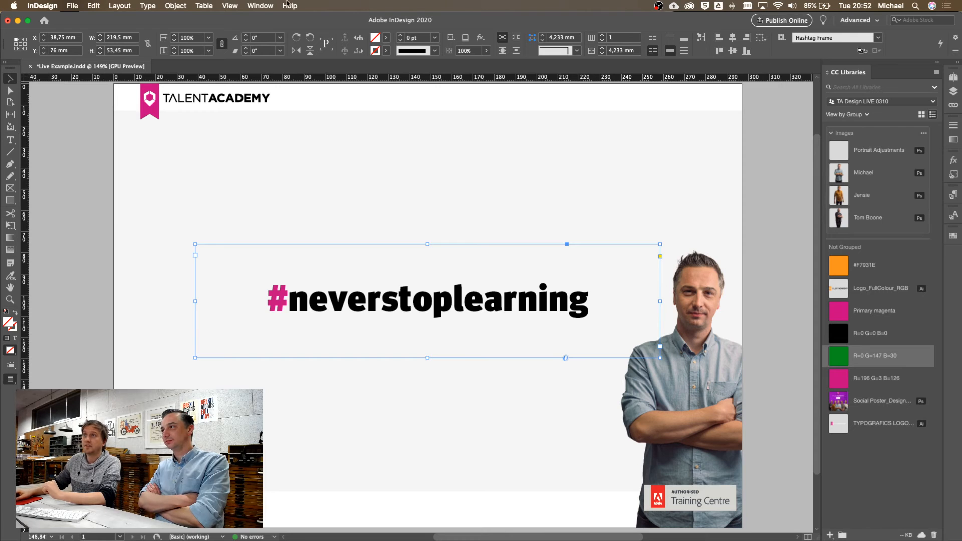
Show the Paragraph Styles panel from the Window menu, then view the Character Styles
click(269, 5)
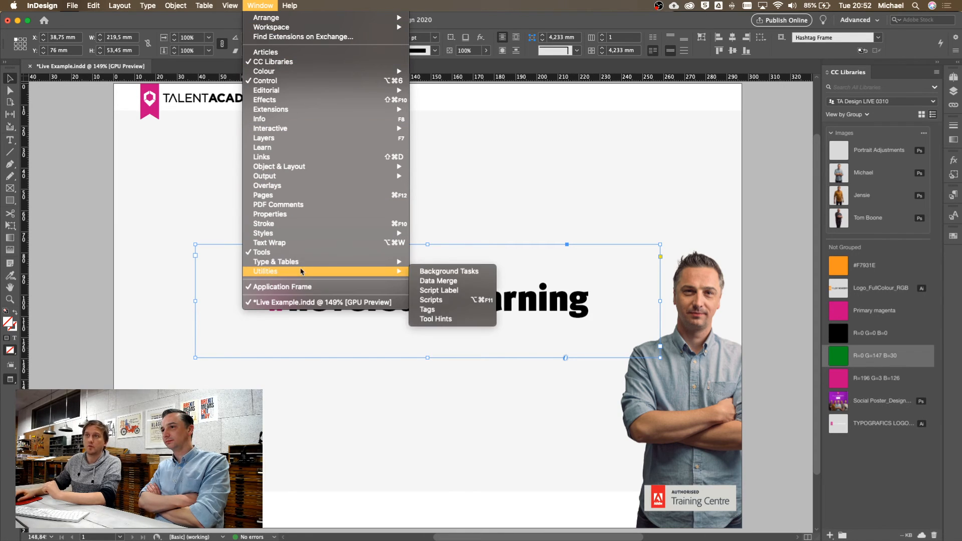
mouse_move(303, 265)
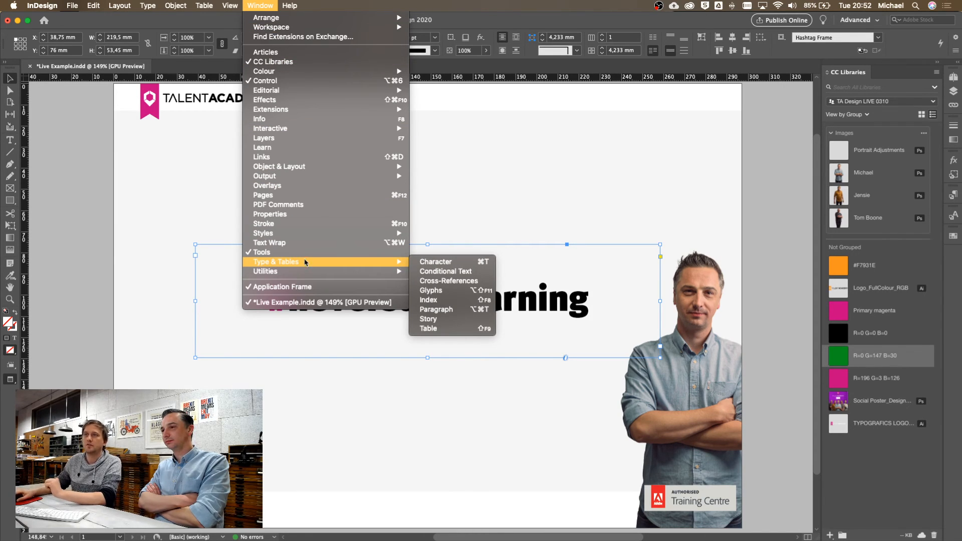
mouse_move(314, 234)
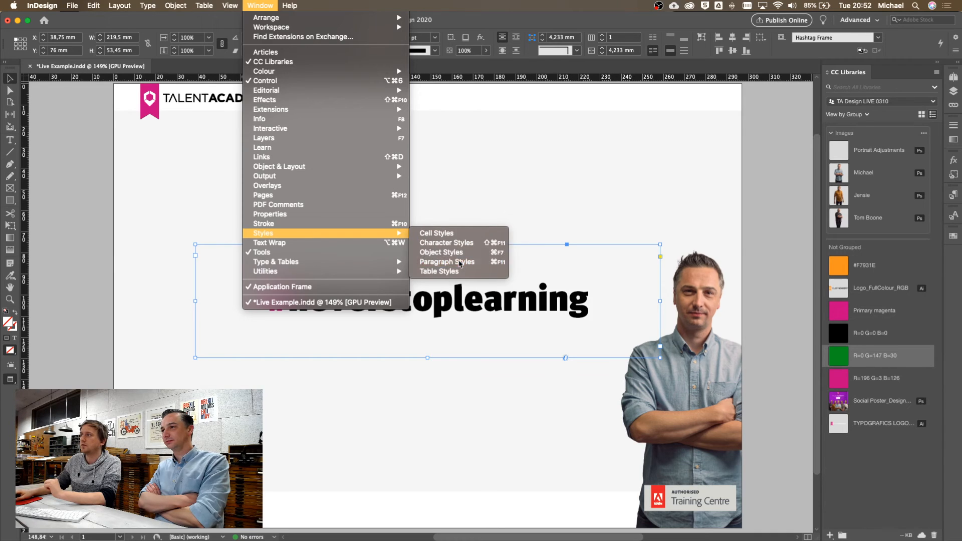
click(441, 262)
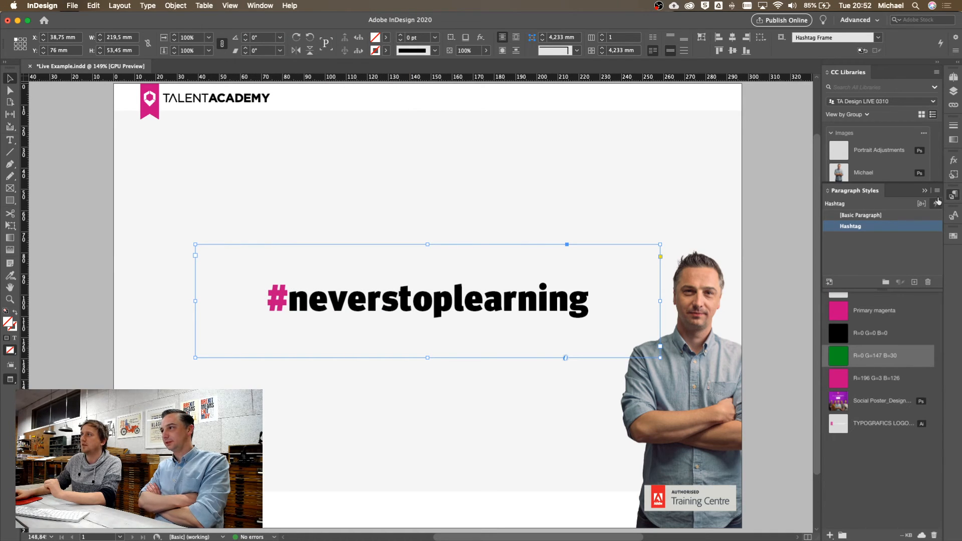
click(954, 215)
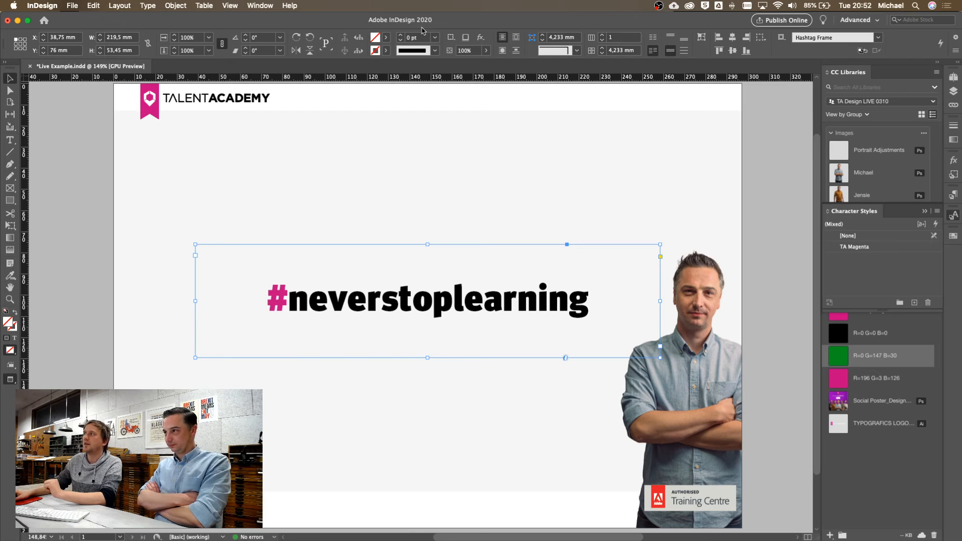
Show Object Styles, enlarge the list to see Hashtag Frame, then reselect the hashtag frame
click(249, 6)
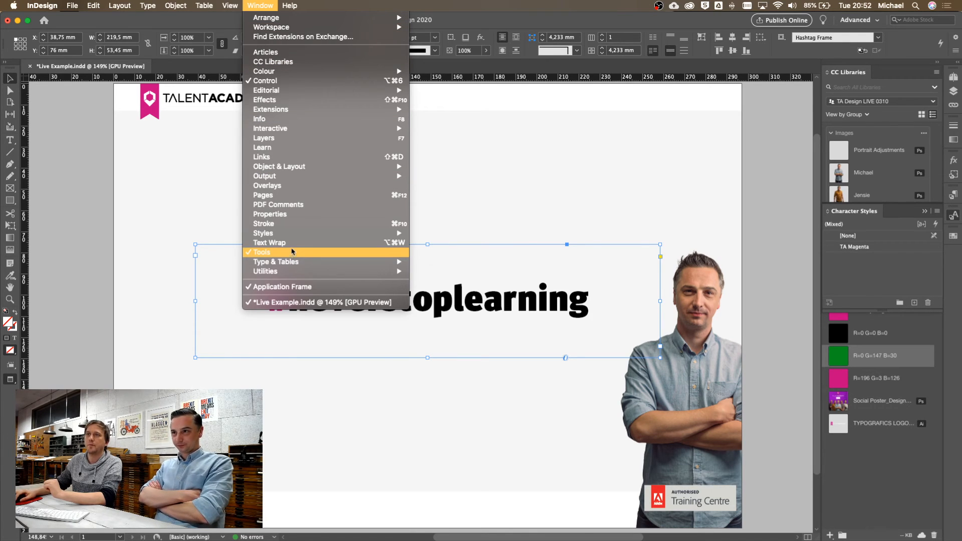
mouse_move(301, 233)
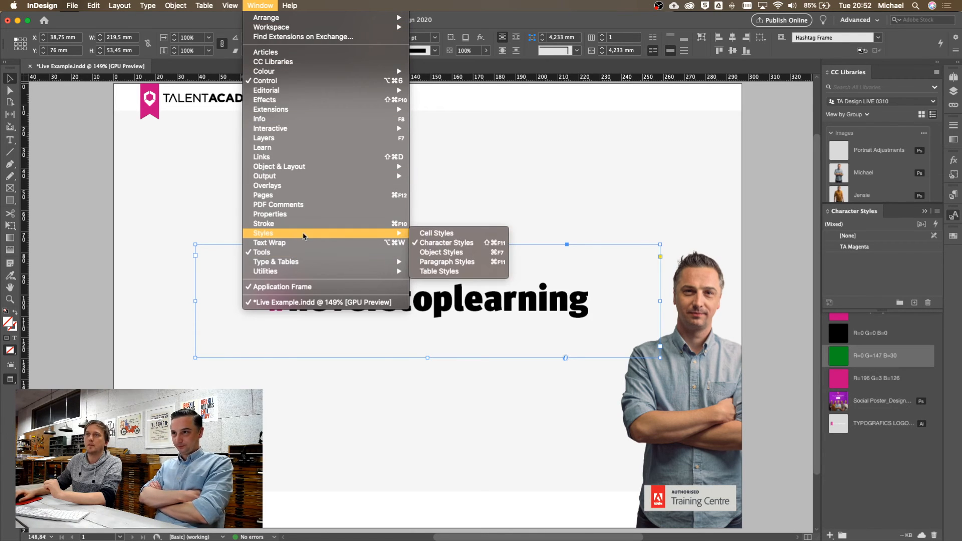
click(458, 253)
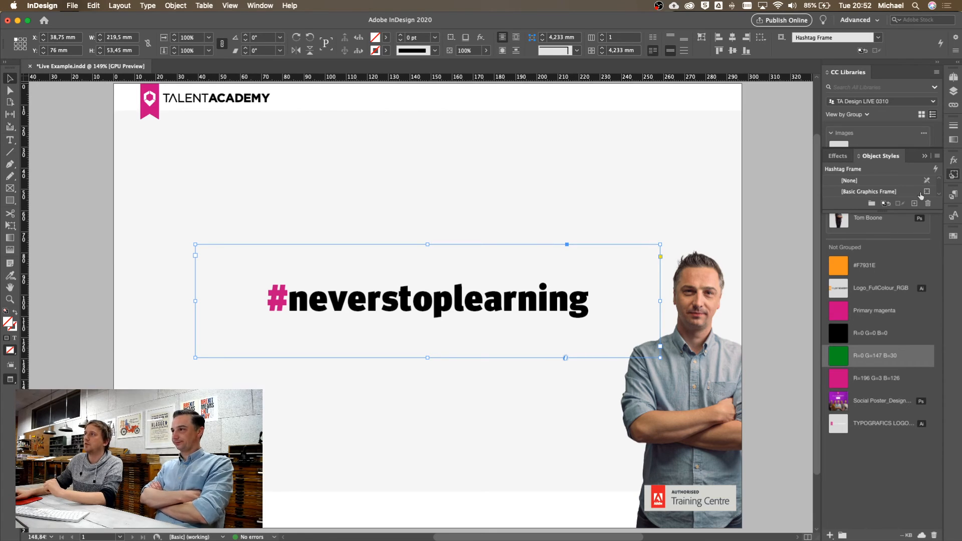
drag(901, 211, 901, 319)
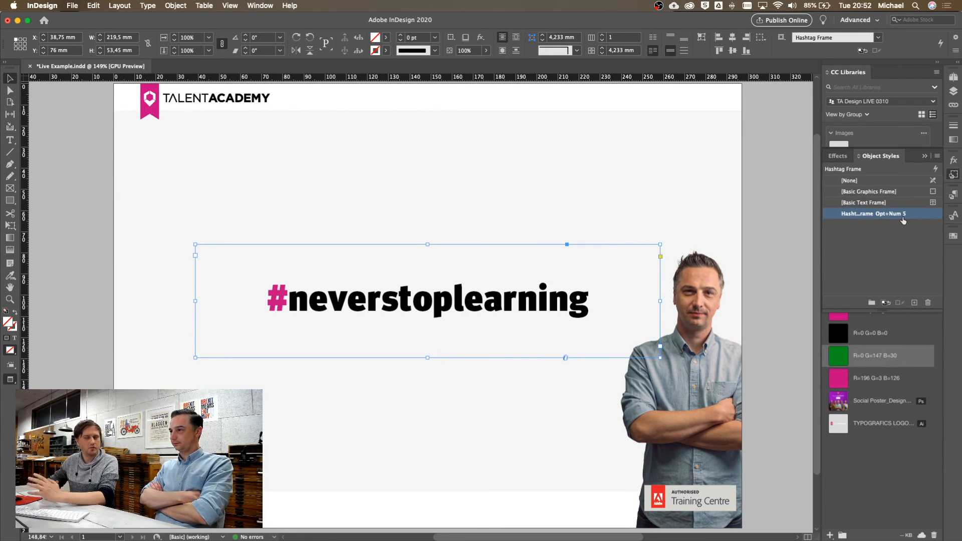
click(925, 156)
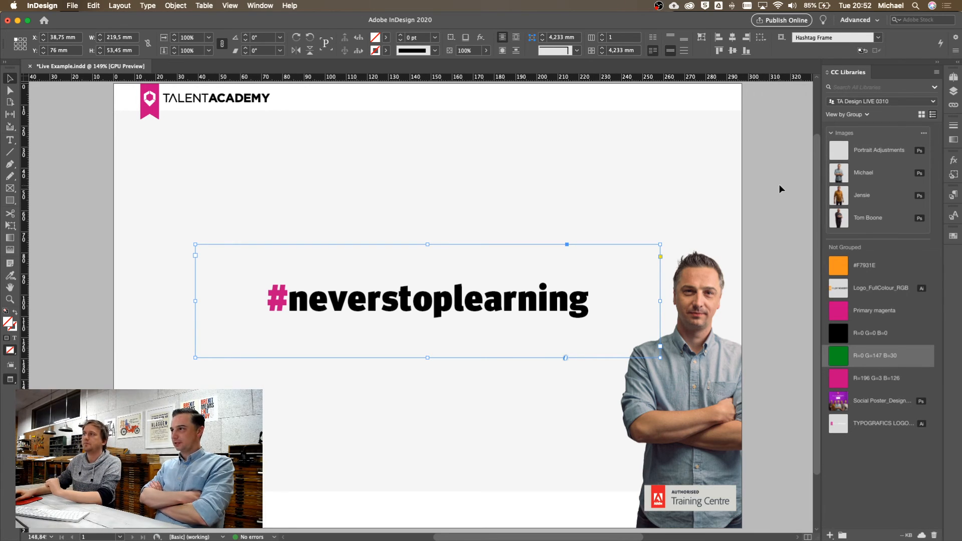
click(760, 188)
click(526, 268)
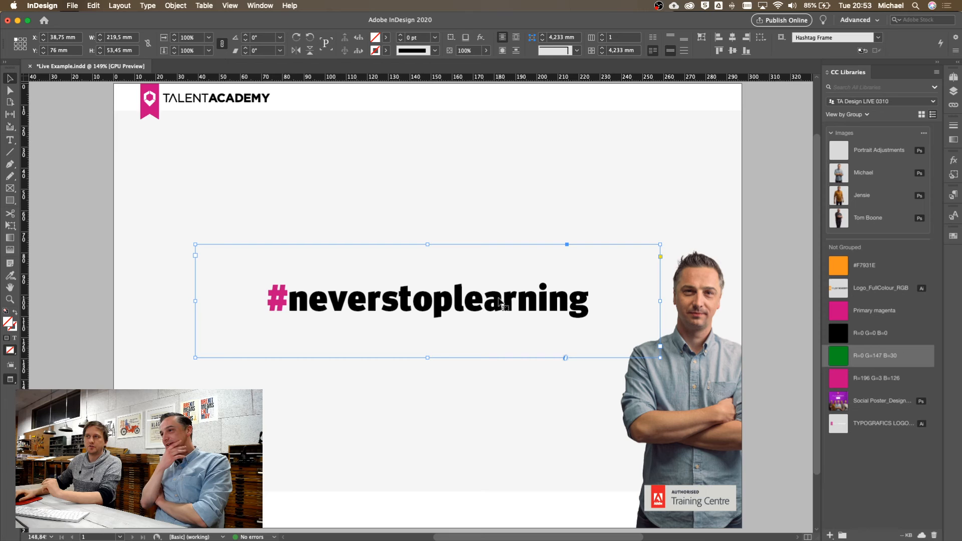
Drag the #neverstoplearning frame into the TA Design LIVE 0310 library as Text 1, then reselect it
drag(499, 300, 508, 300)
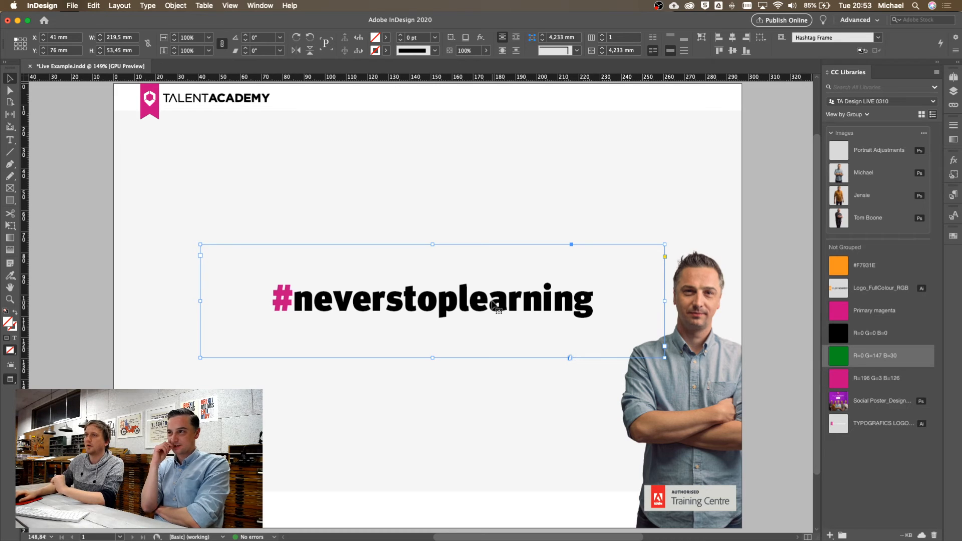
drag(496, 304, 875, 484)
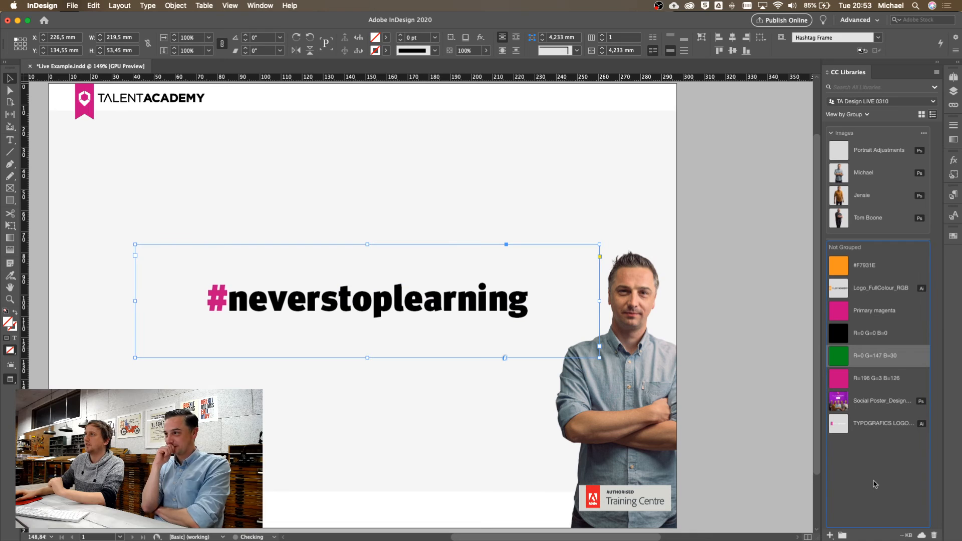
drag(874, 484, 875, 484)
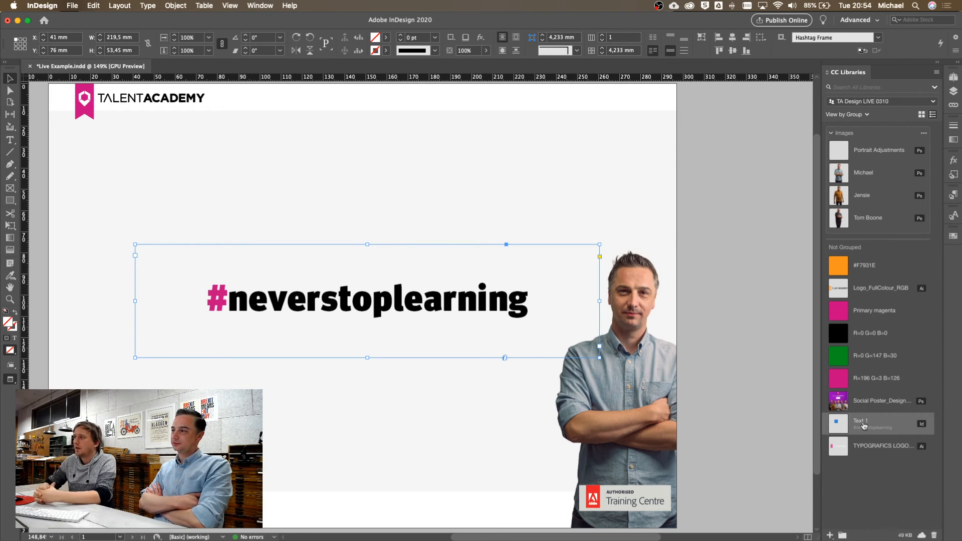
drag(351, 208, 408, 286)
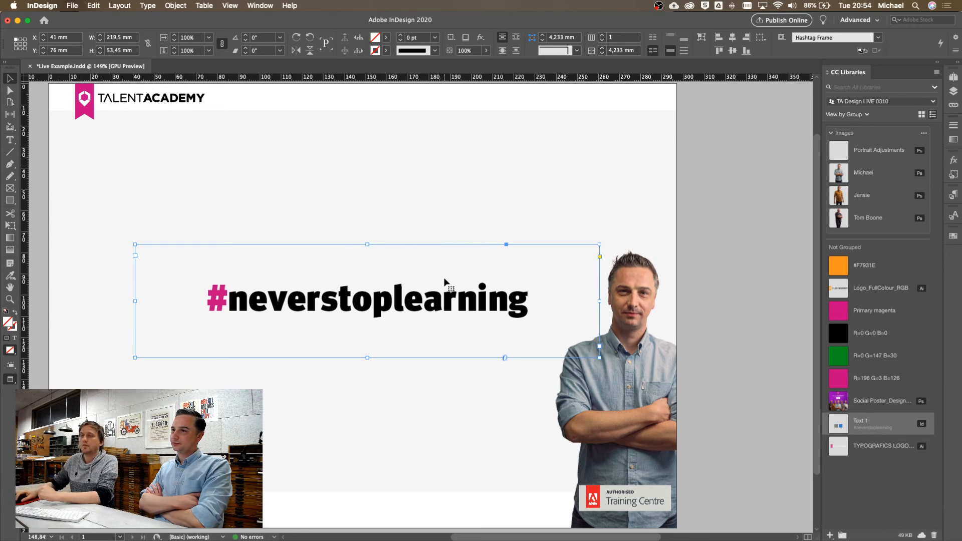
Add the hashtag frame to the library as graphic Artwork 1, then create a new blank document
click(831, 535)
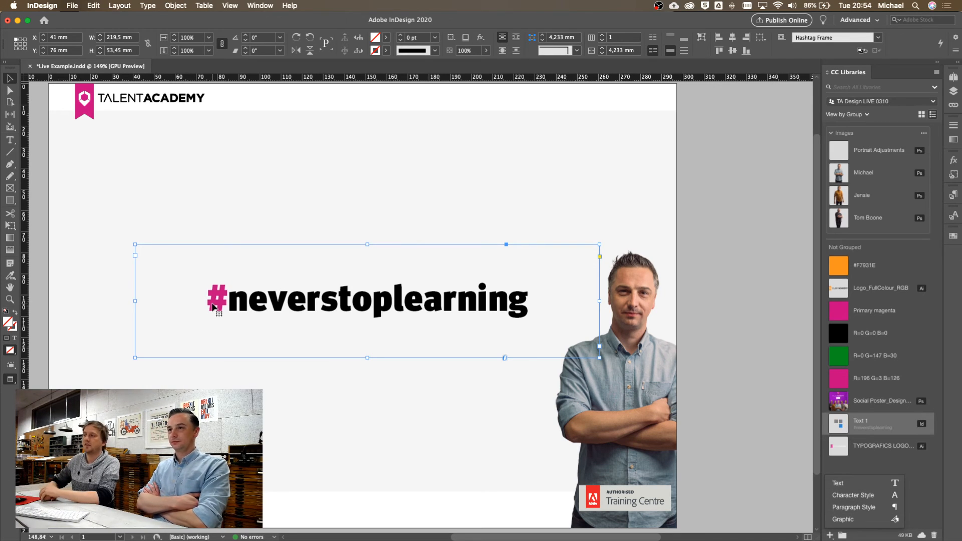
click(843, 520)
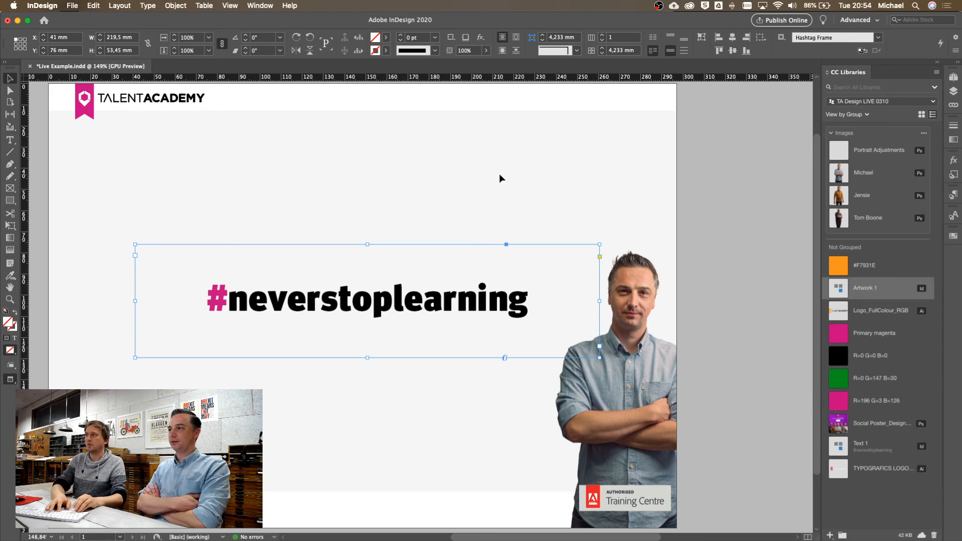
key(super+alt+n)
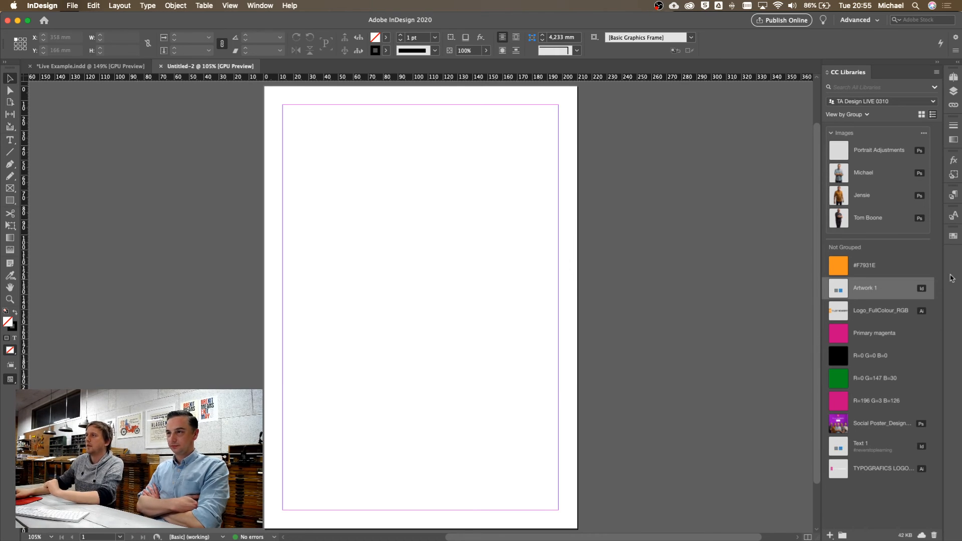
Place Artwork 1 on the new page, rename it 'Hashtag', and review the paragraph and character styles
drag(850, 292, 408, 224)
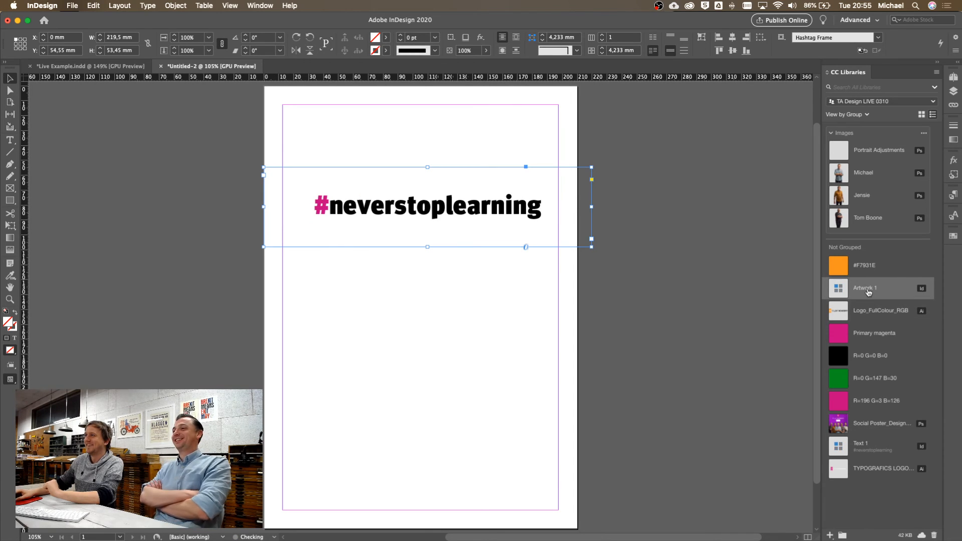
double_click(871, 288)
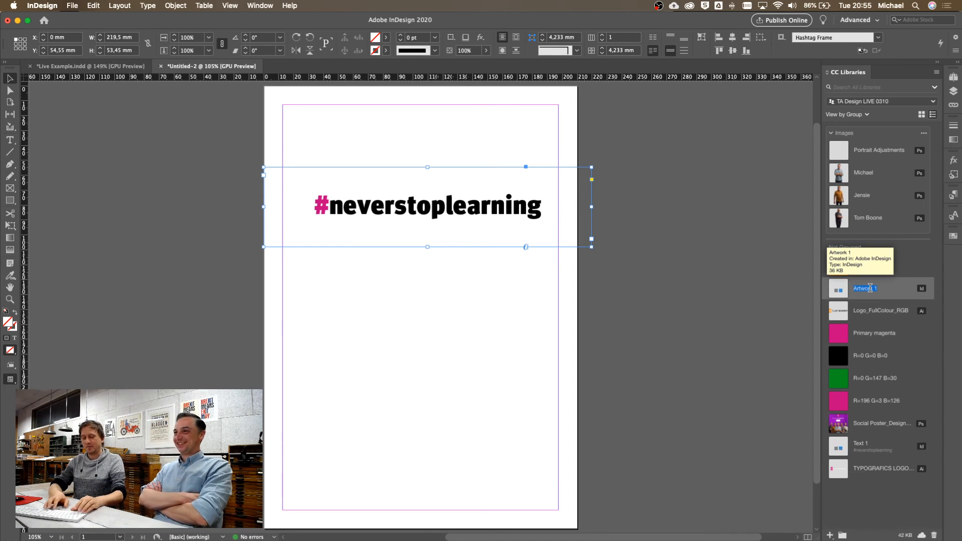
text(Hashtag)
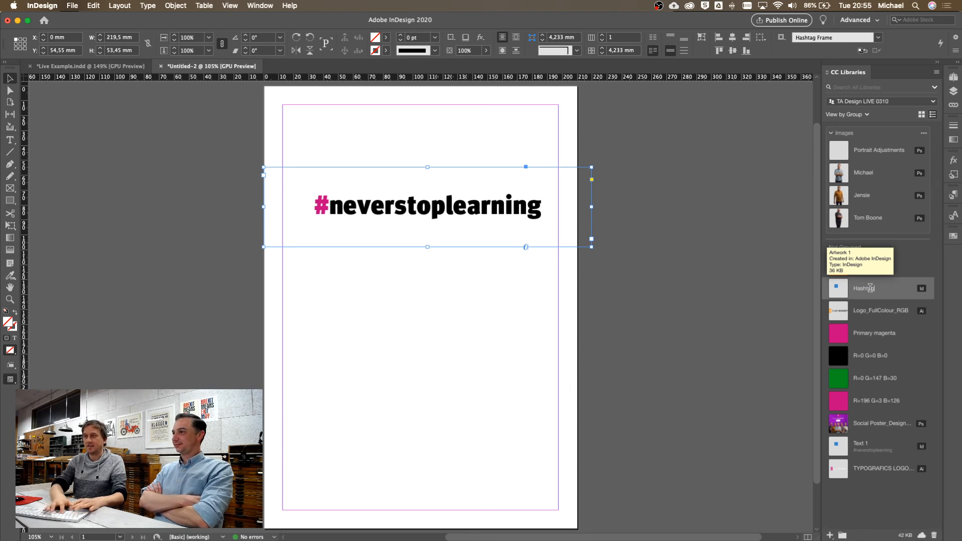
key(Return)
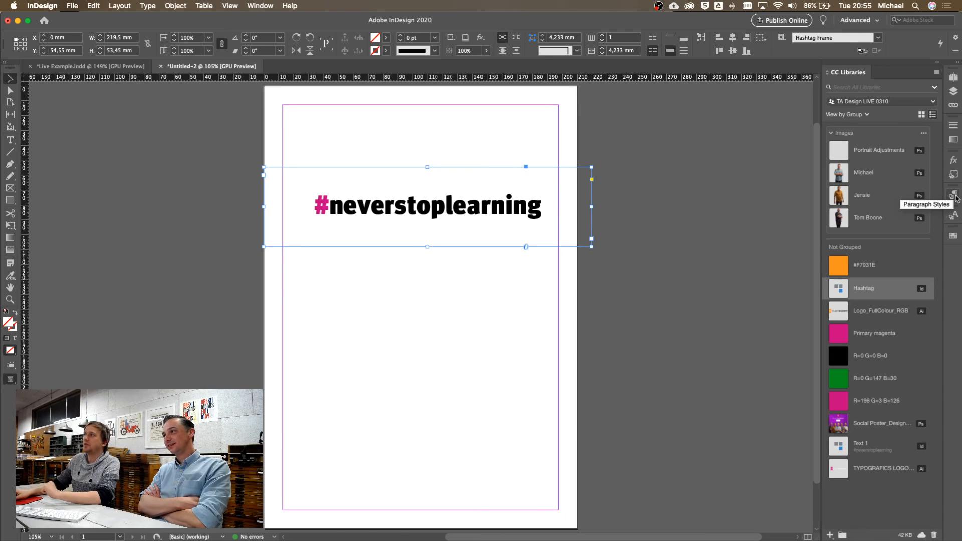
click(955, 197)
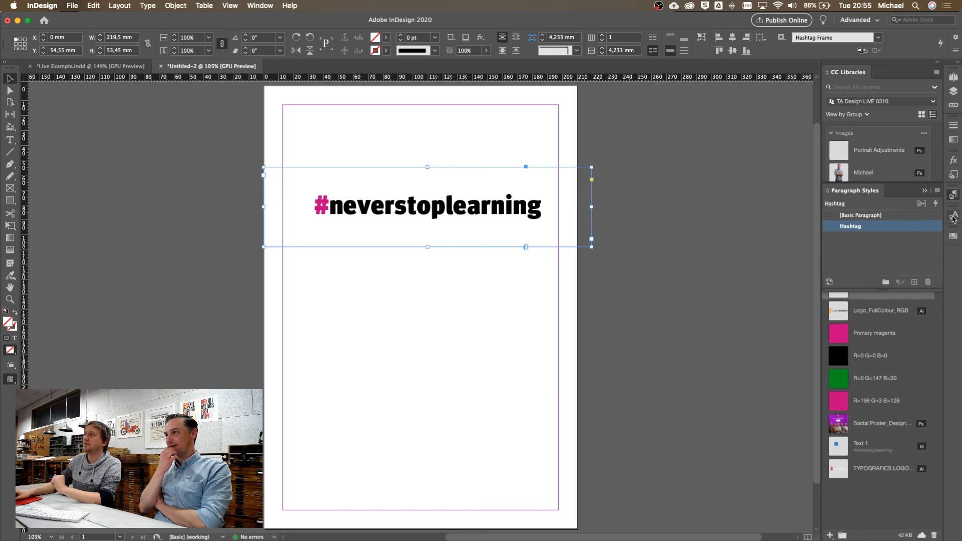
click(954, 216)
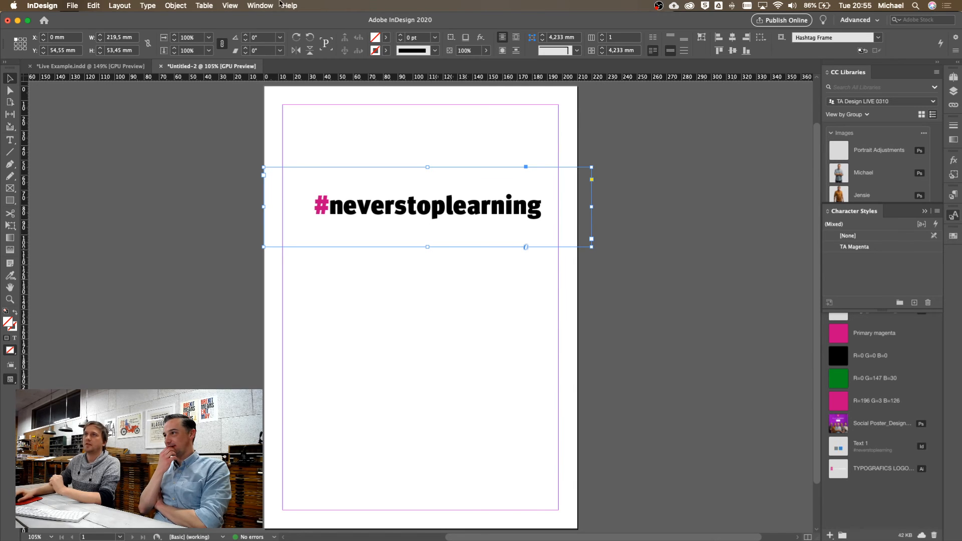
Open Object Styles in Untitled-2, resize the list to read Hashtag Frame, then return to the library
click(955, 175)
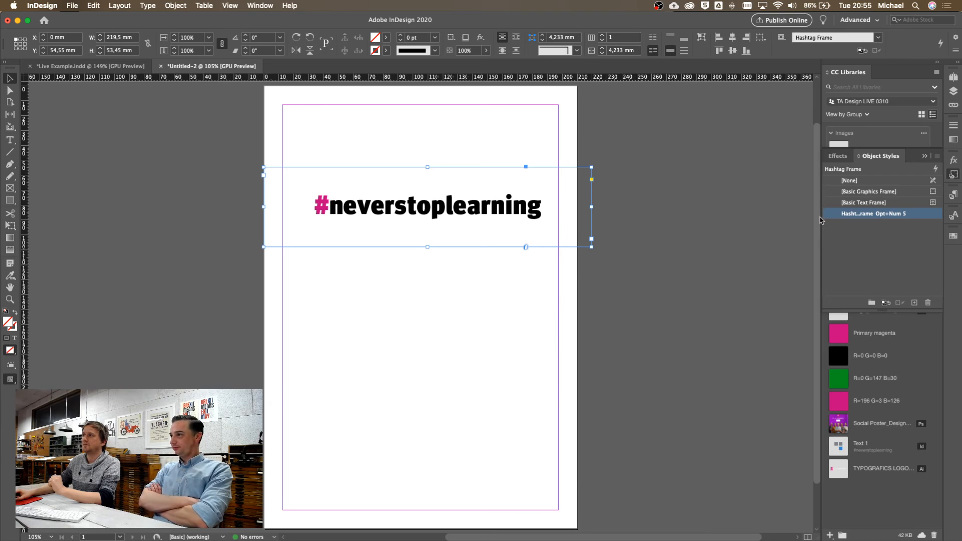
drag(823, 217, 757, 220)
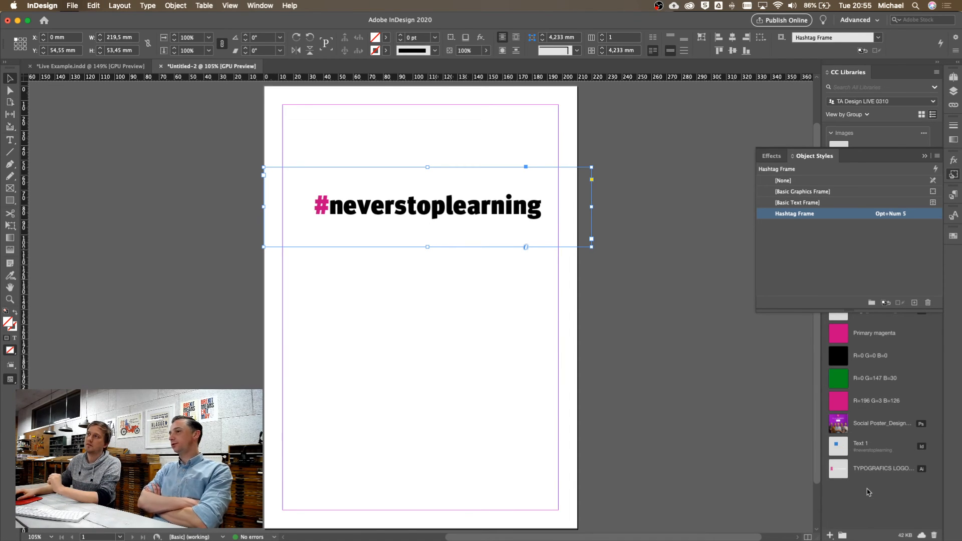
drag(756, 313, 748, 268)
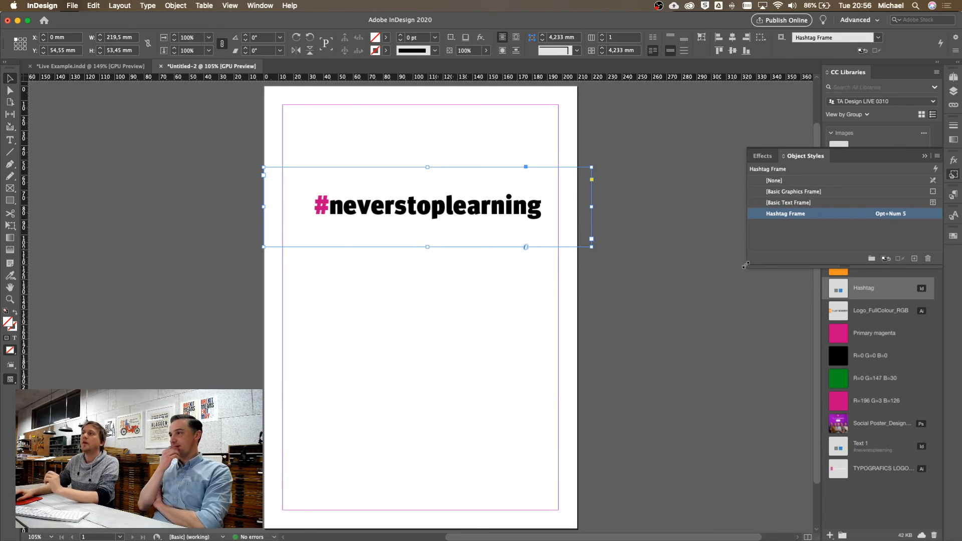
drag(747, 267, 786, 262)
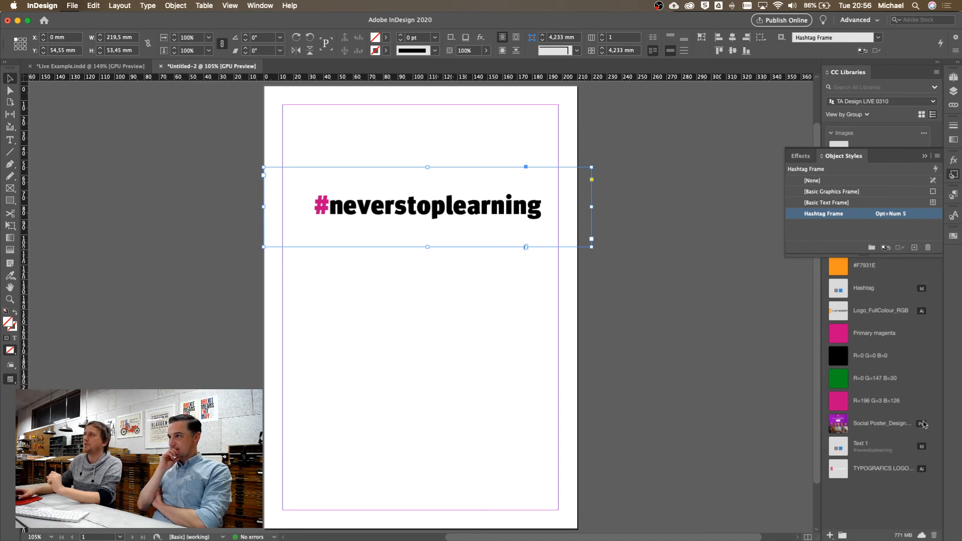
click(926, 157)
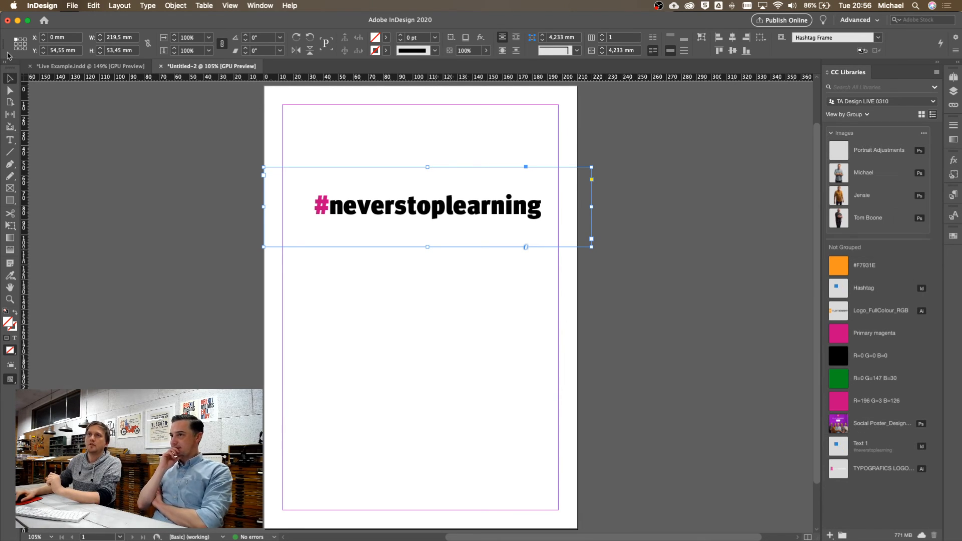
Return to Live Example.indd, enlarge the Paragraph Styles list, and select the hashtag frame
click(66, 67)
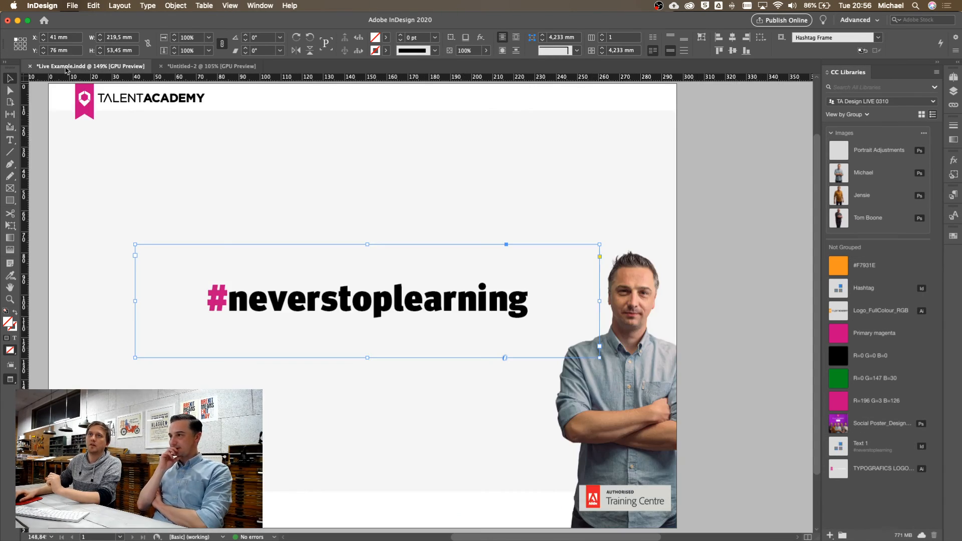
click(570, 169)
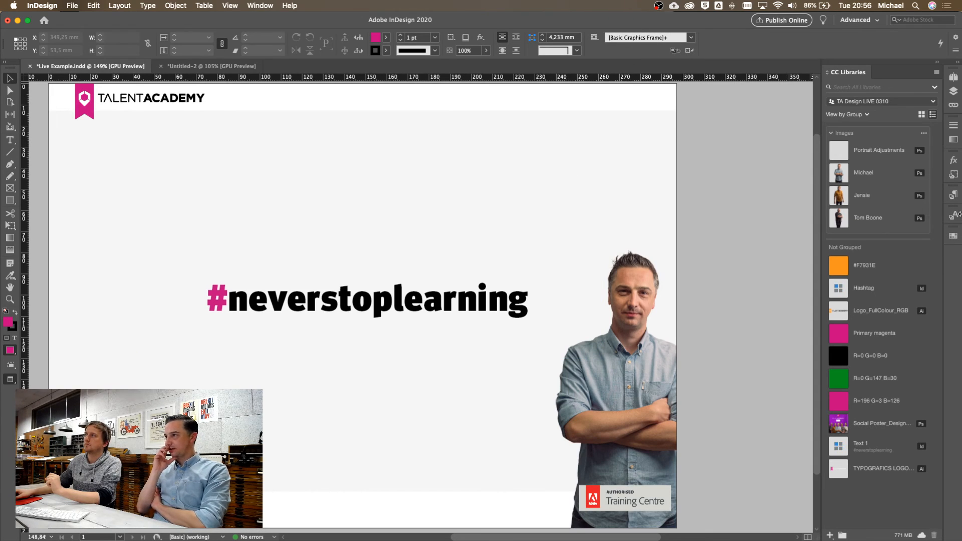
click(954, 195)
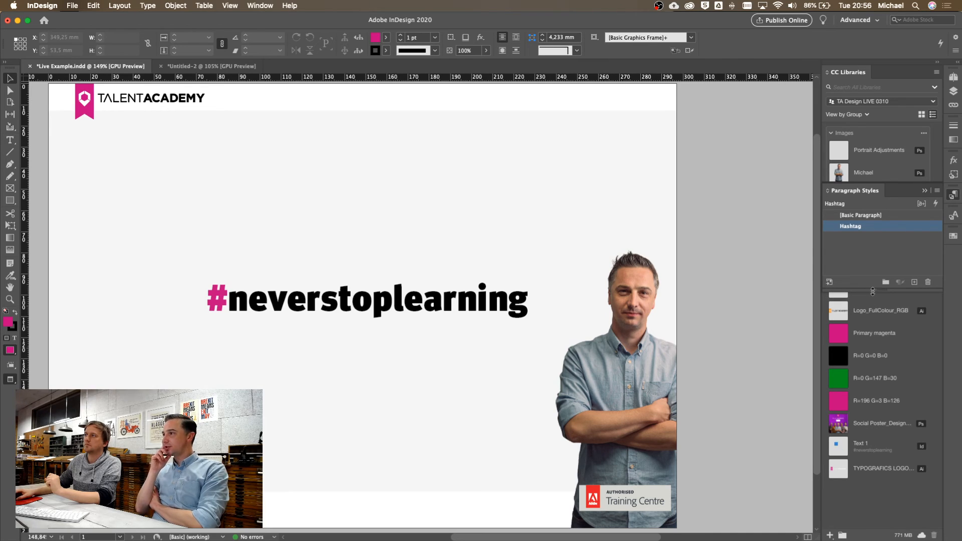
drag(874, 289, 874, 301)
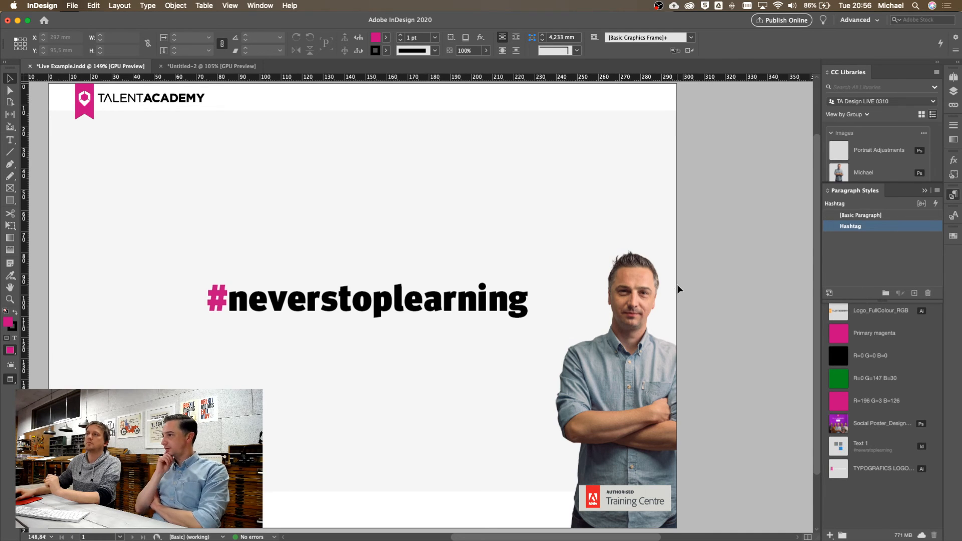
click(451, 298)
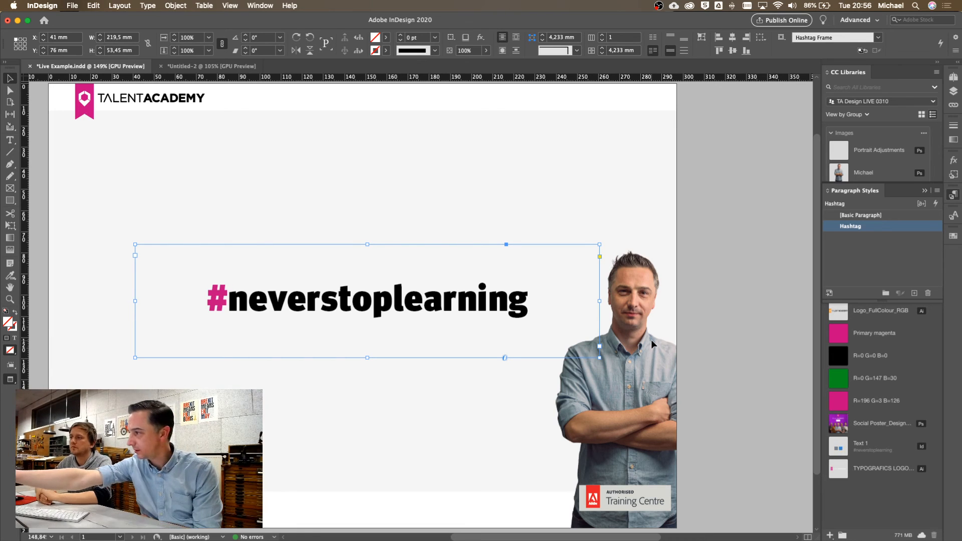
Add the frame's paragraph style and the TA Magenta character style to the library
click(830, 535)
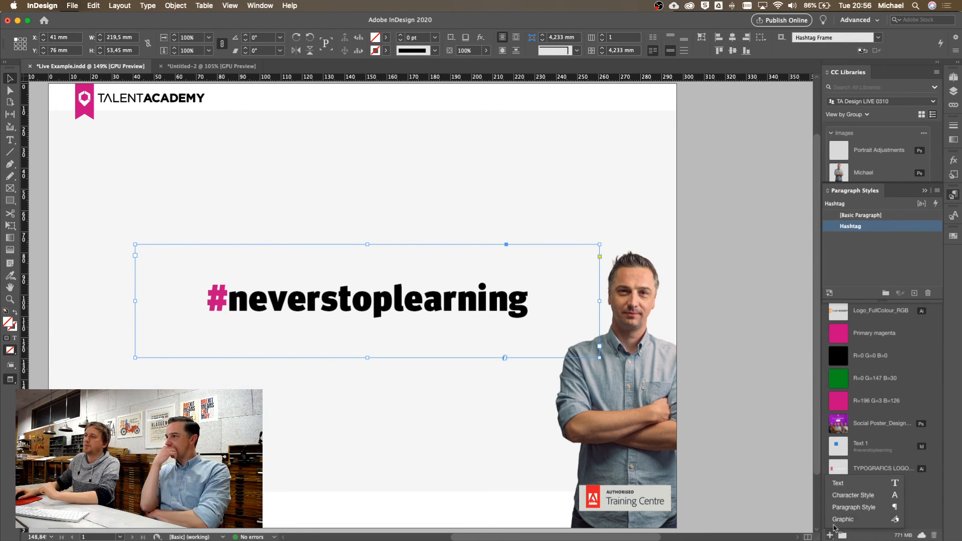
click(835, 509)
click(831, 535)
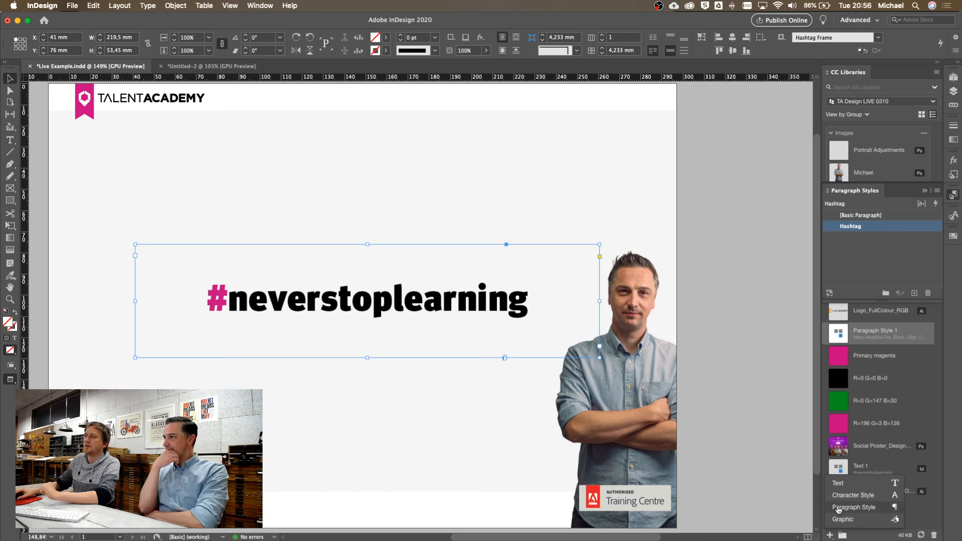
click(841, 498)
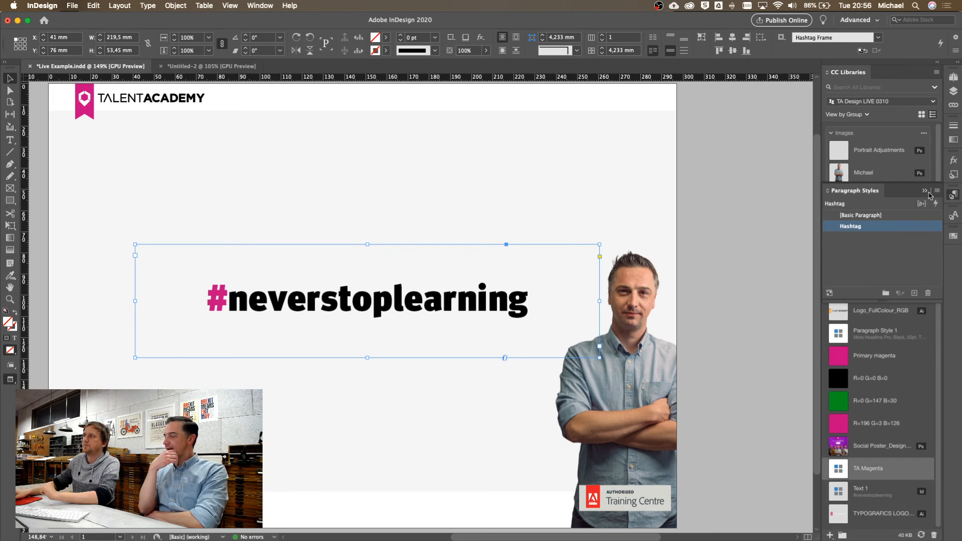
Show the library items by type, with the Colors and Graphics groups collapsed
click(926, 191)
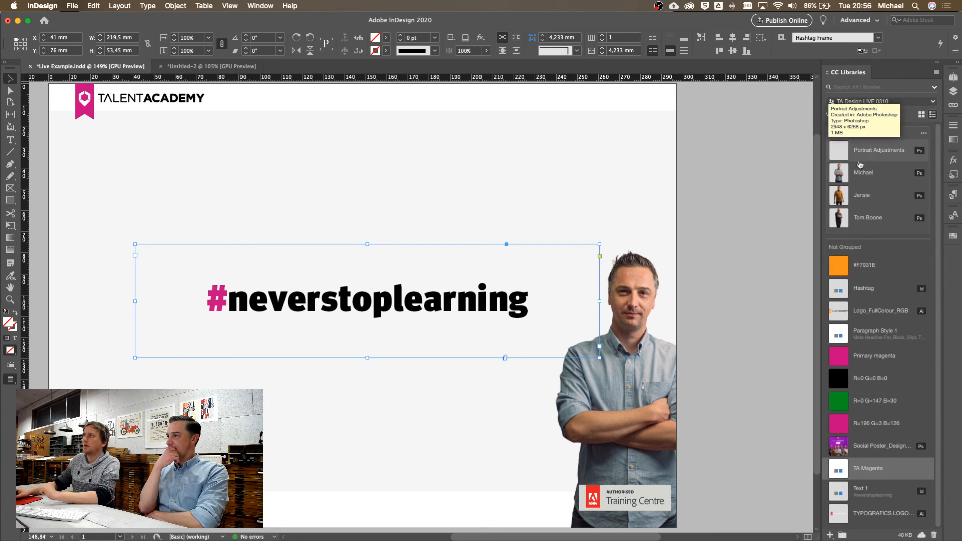
click(866, 115)
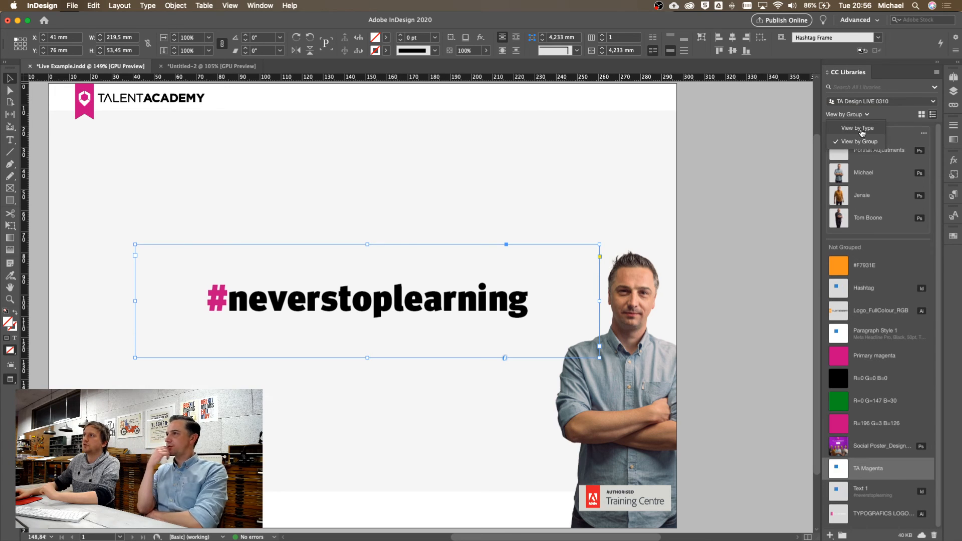
click(861, 135)
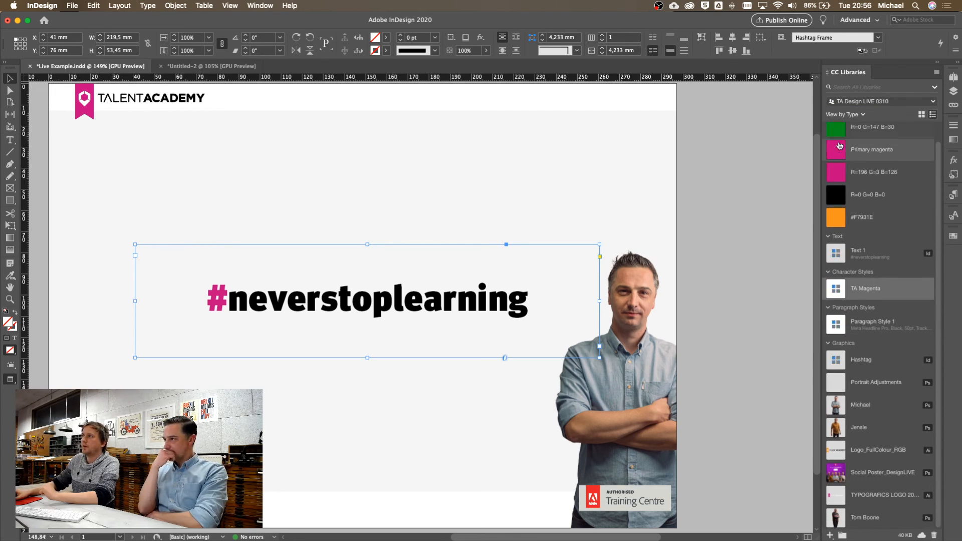
click(829, 130)
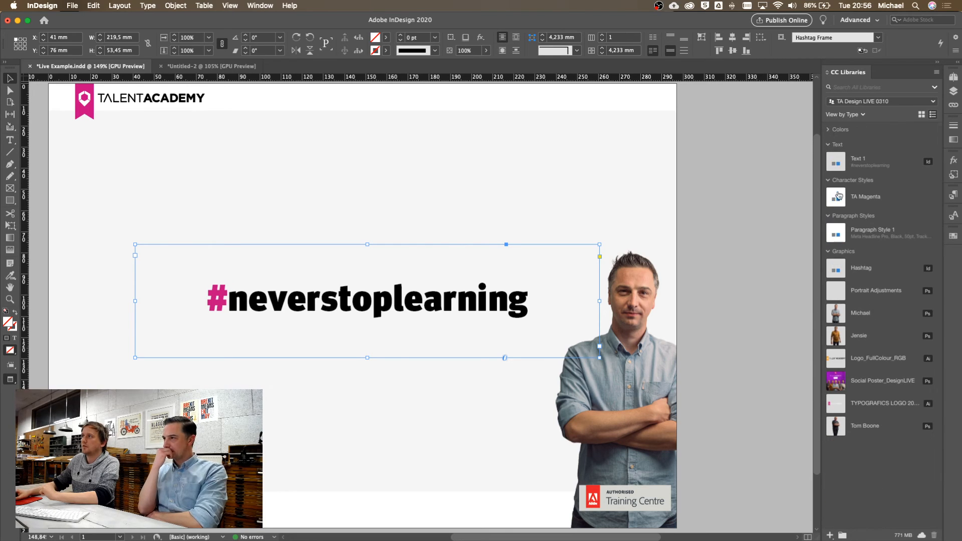
click(830, 252)
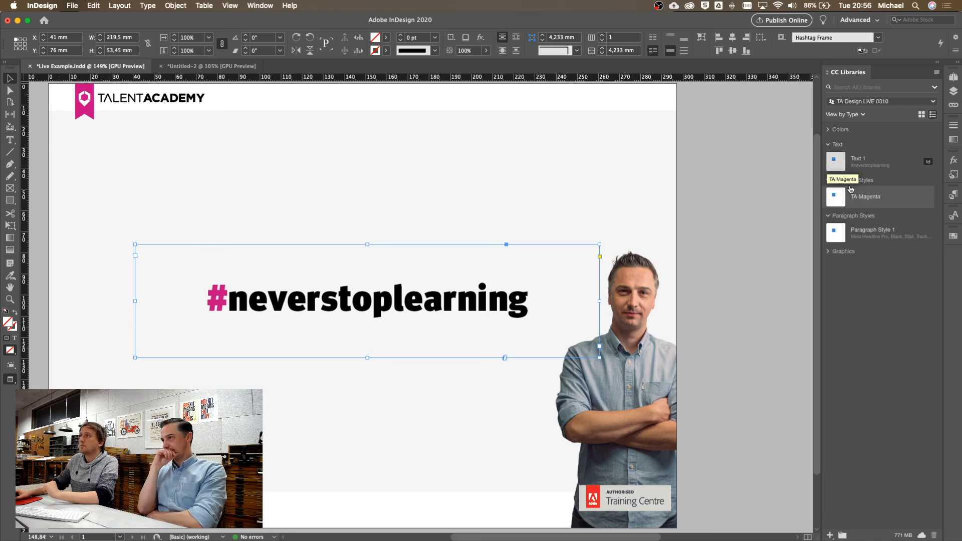
Switch to Untitled-2 and create another new blank document
click(200, 68)
drag(521, 213, 516, 166)
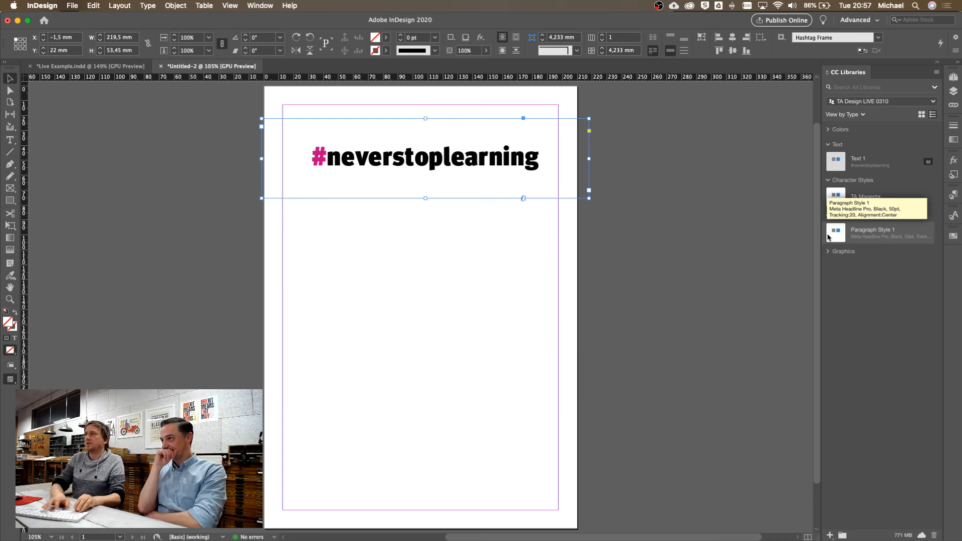
key(super+alt+n)
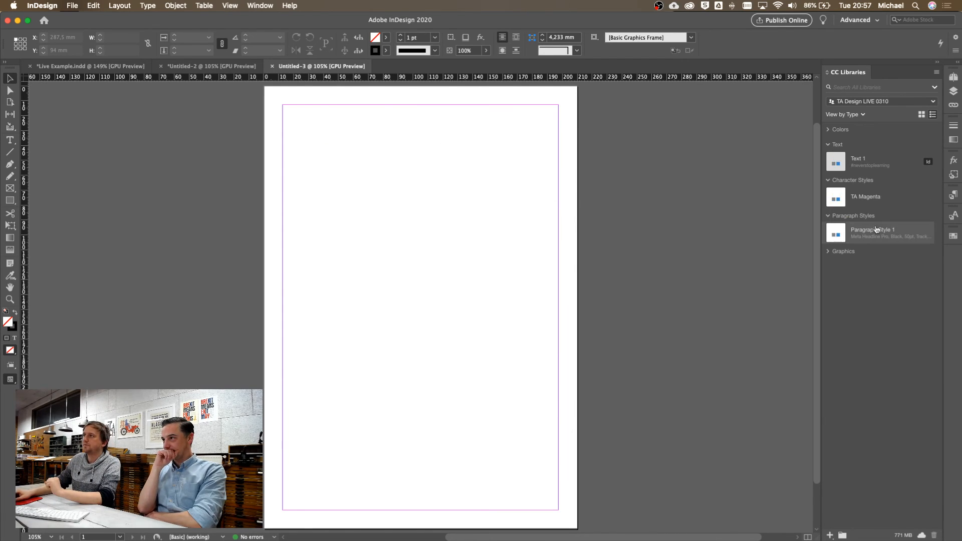
Add the library's Paragraph Style 1 to the new document's paragraph styles
click(953, 195)
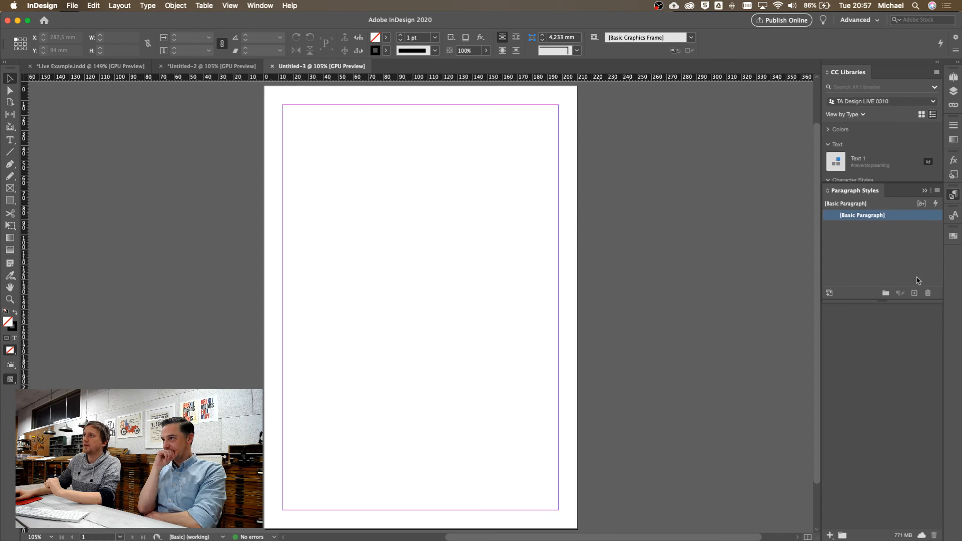
click(925, 191)
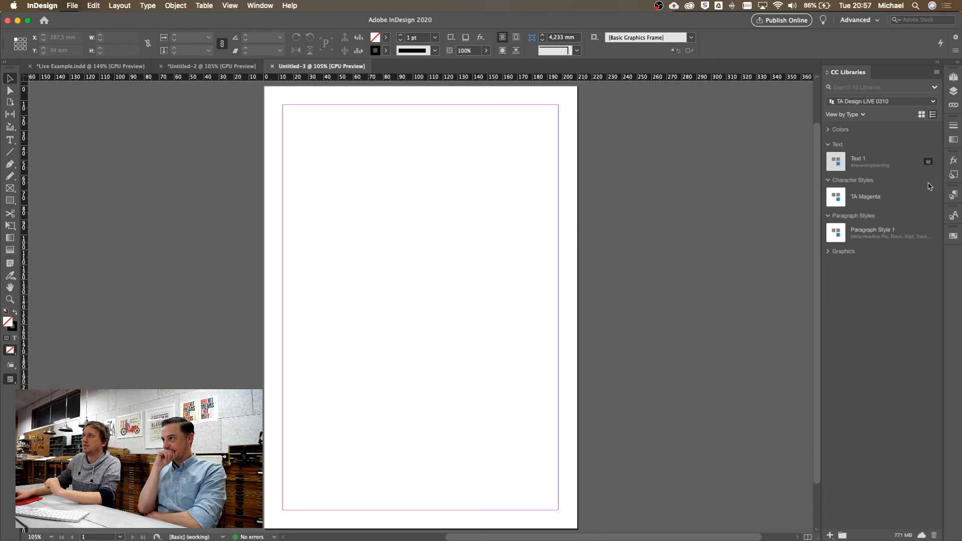
click(855, 232)
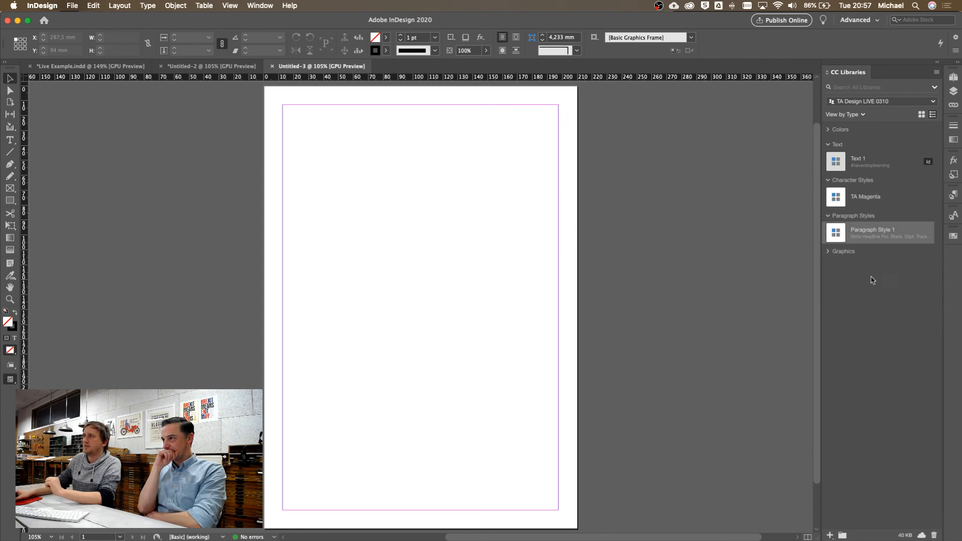
right_click(879, 234)
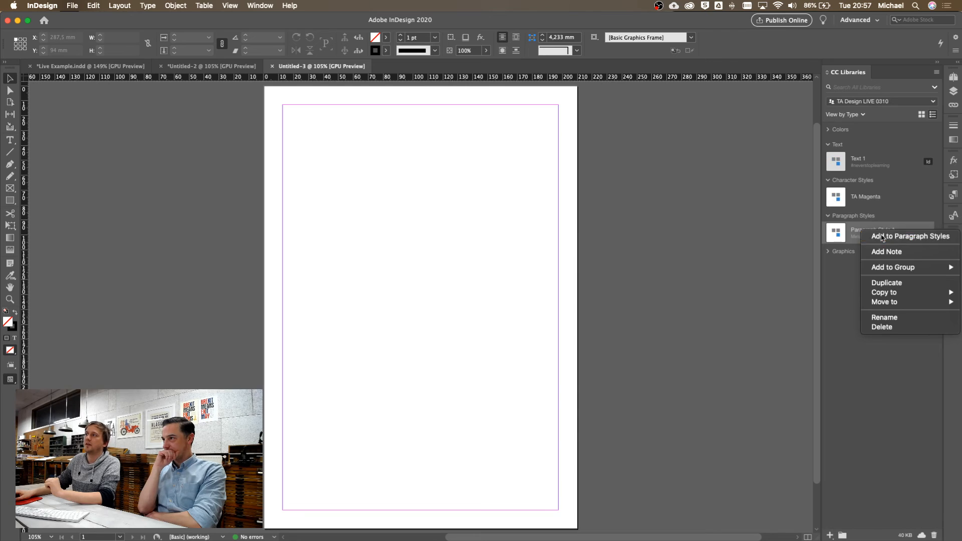
click(882, 237)
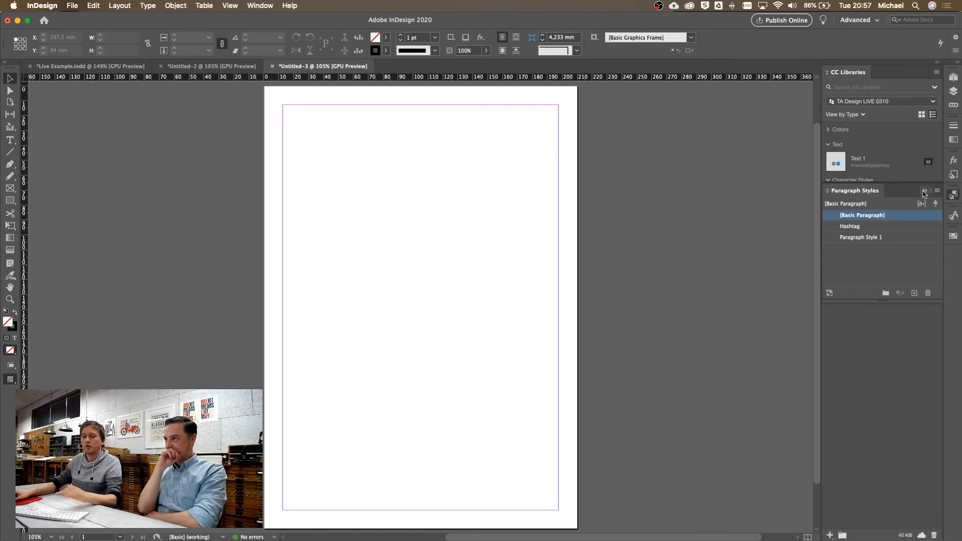
Undo the added styles and create a text frame reading 'hello' near the page's upper left
key(super+z)
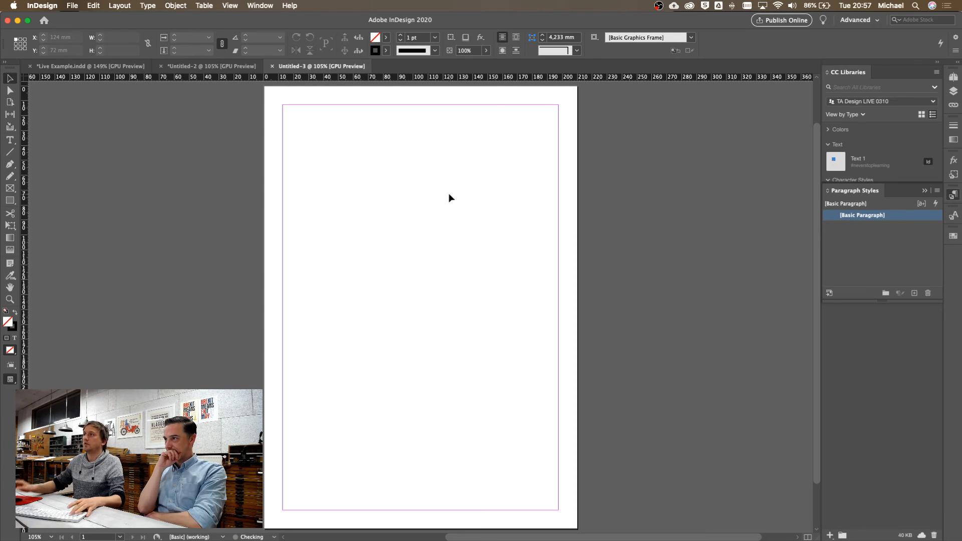
key(t)
drag(336, 155, 465, 263)
text(hello)
key(Escape)
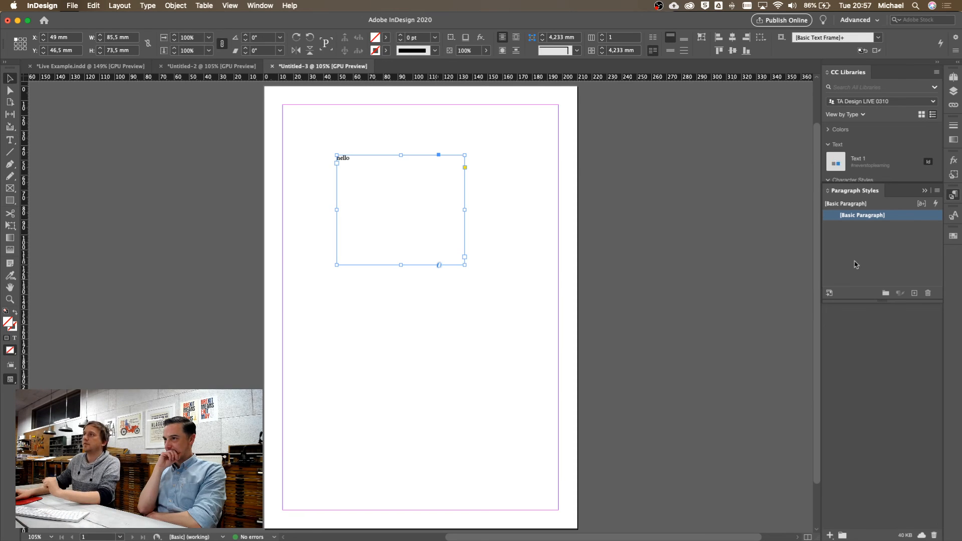
Apply library Paragraph Style 1 to 'hello', then restyle it with the Hashtag paragraph style
click(925, 191)
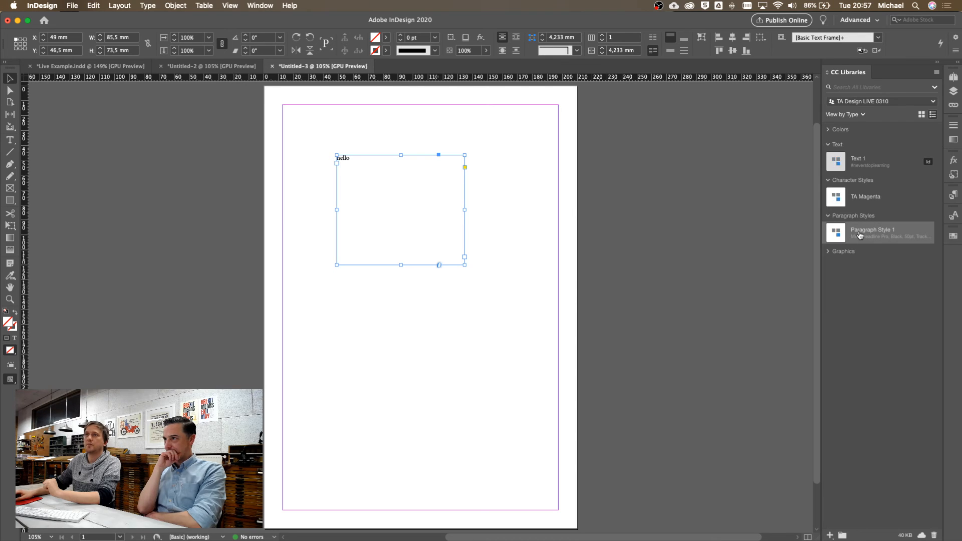
click(845, 234)
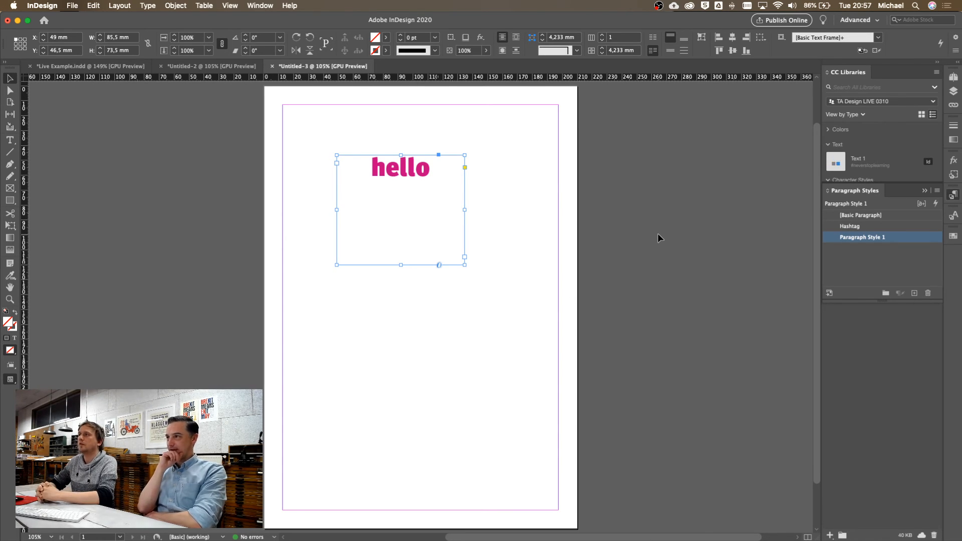
click(955, 216)
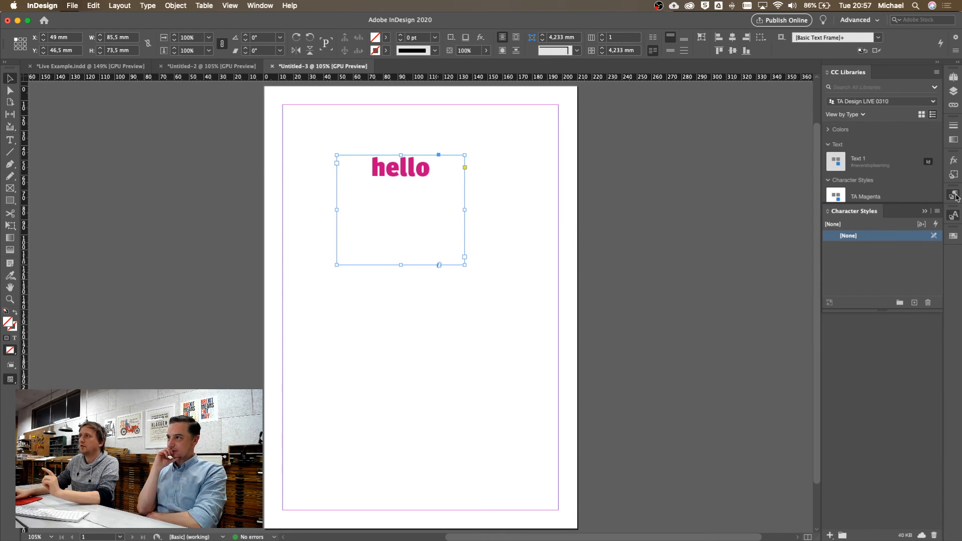
click(954, 194)
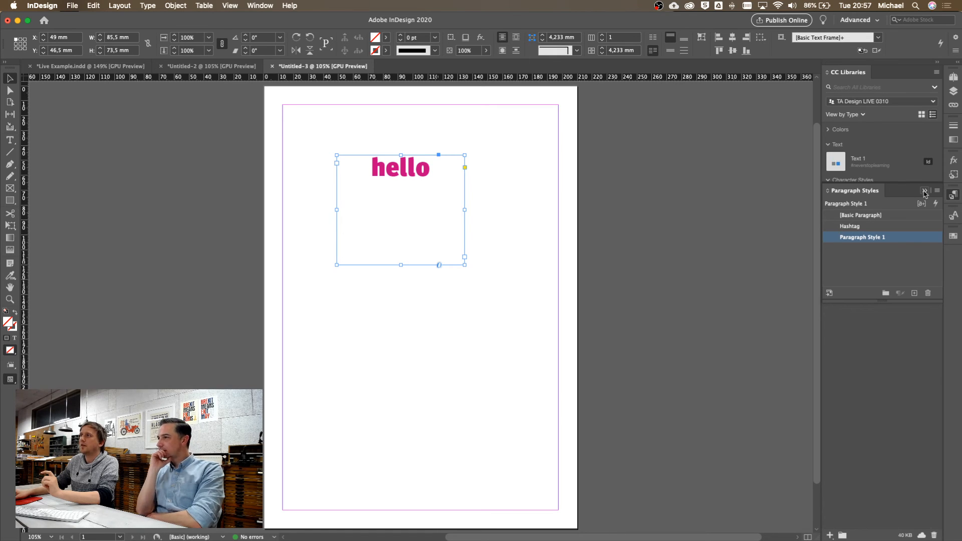
click(847, 226)
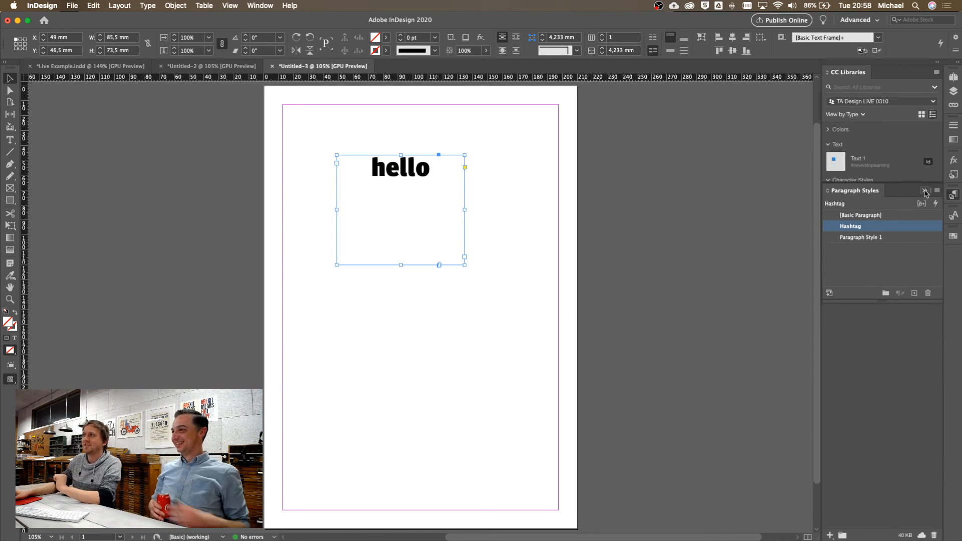
click(925, 192)
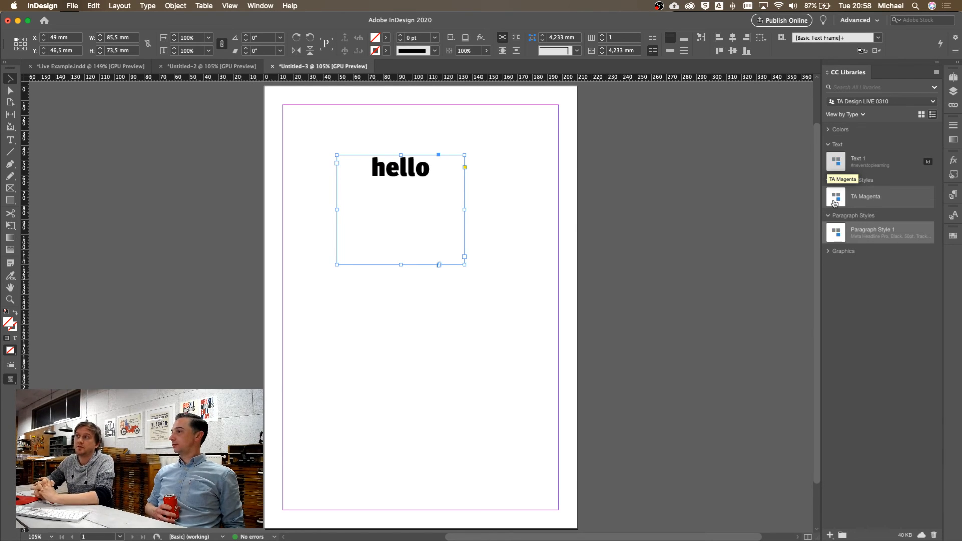
Inspect the Hashtag paragraph style's settings, then close them and return to the library contents
click(955, 195)
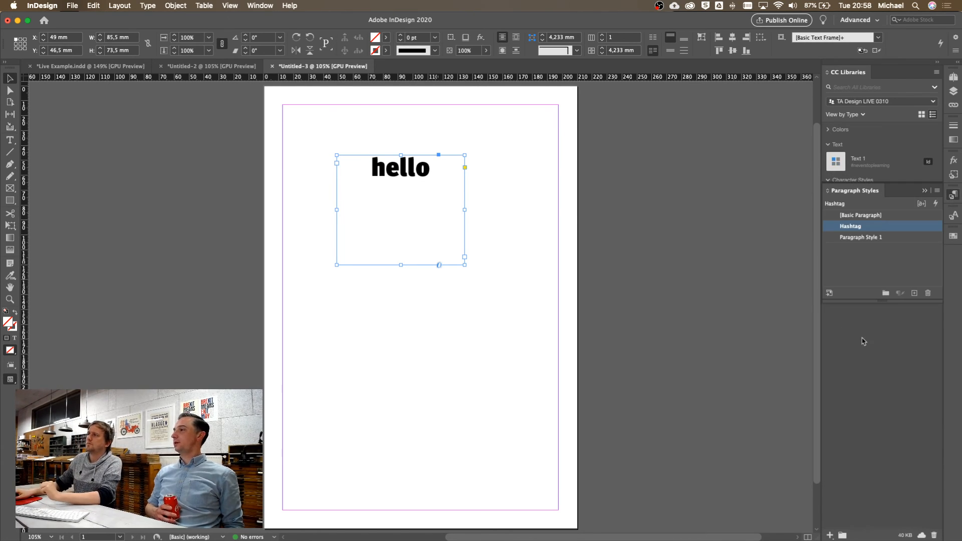
double_click(834, 230)
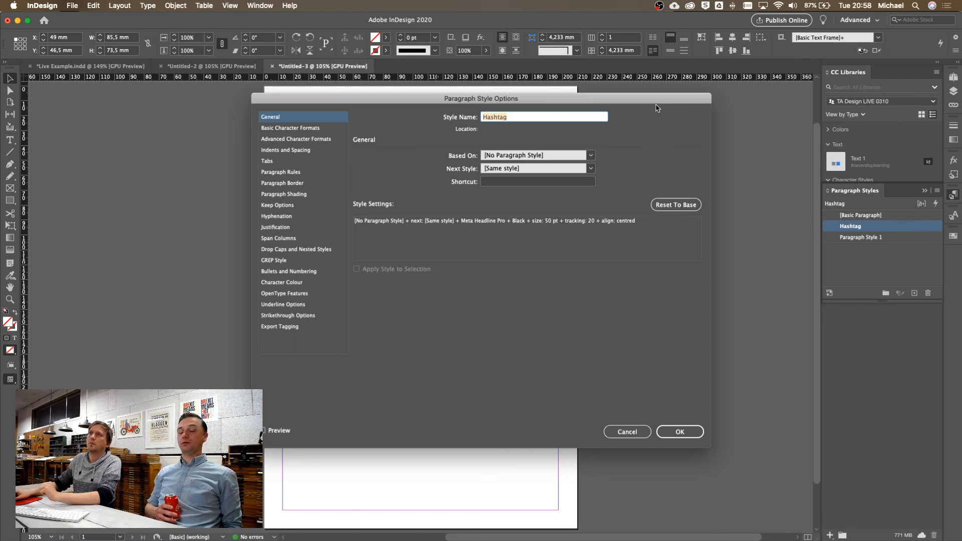
drag(607, 102, 694, 66)
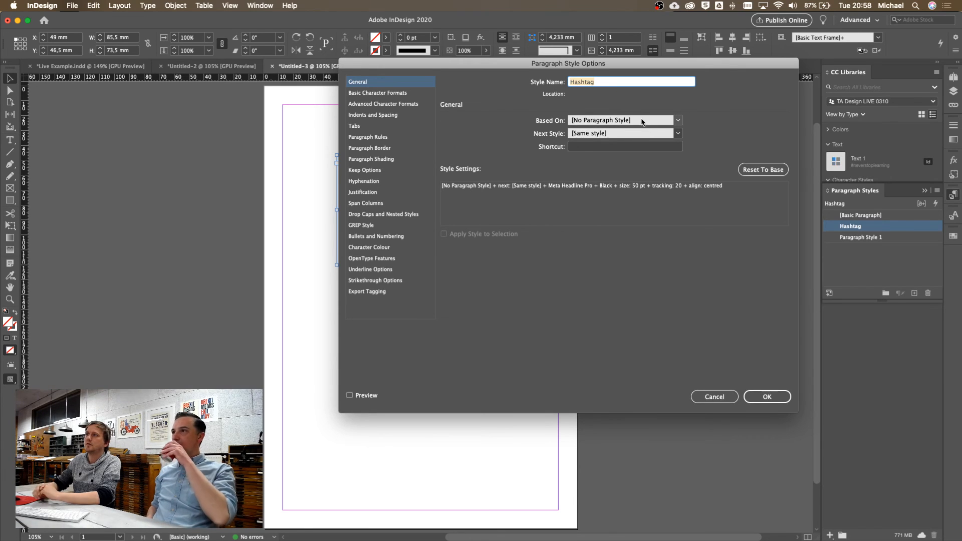
click(715, 396)
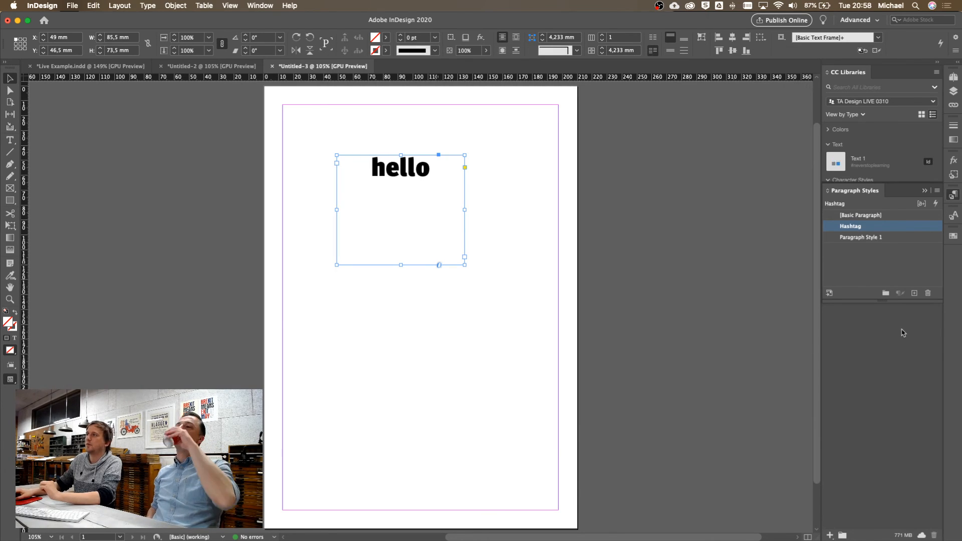
click(926, 192)
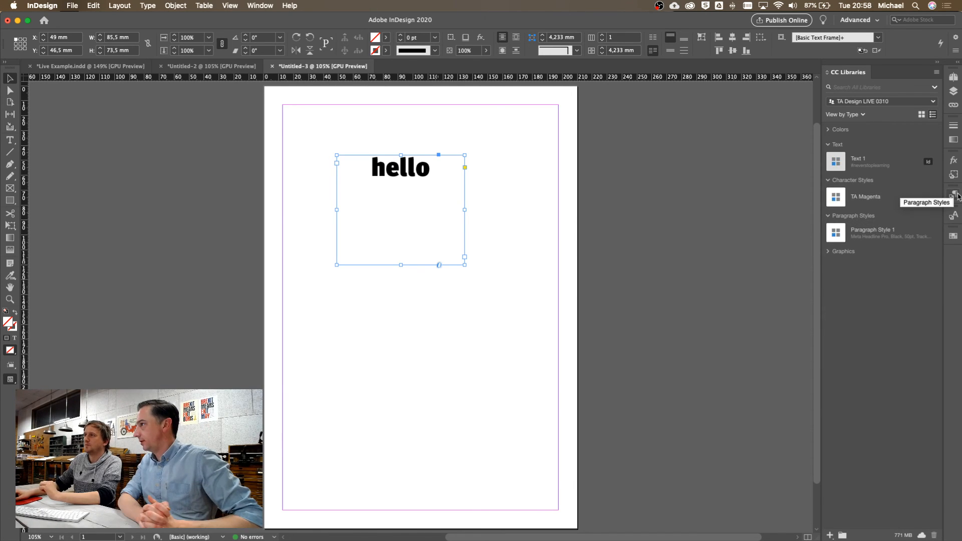
Shorten the hello text frame to about 41.8 mm and move it down to Y 55.5 mm
click(628, 199)
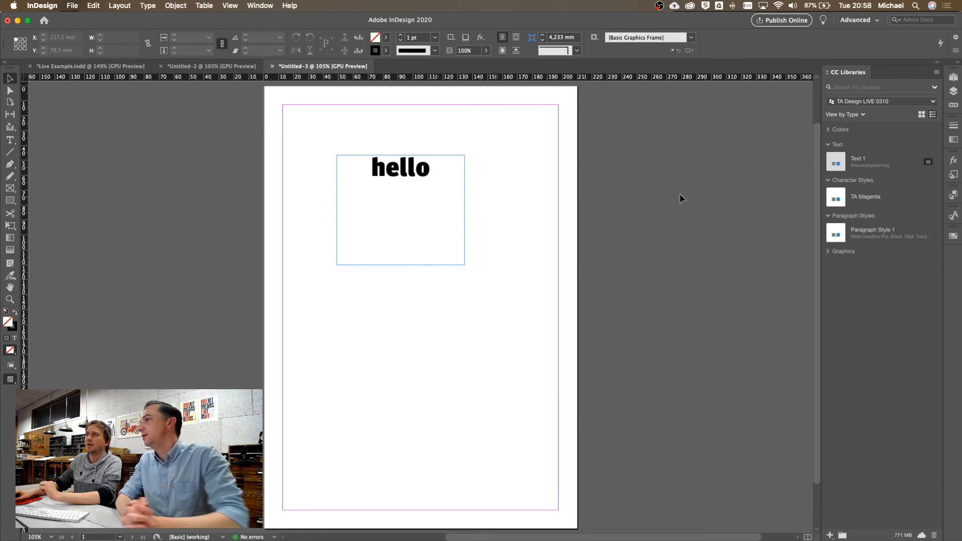
drag(420, 221, 408, 179)
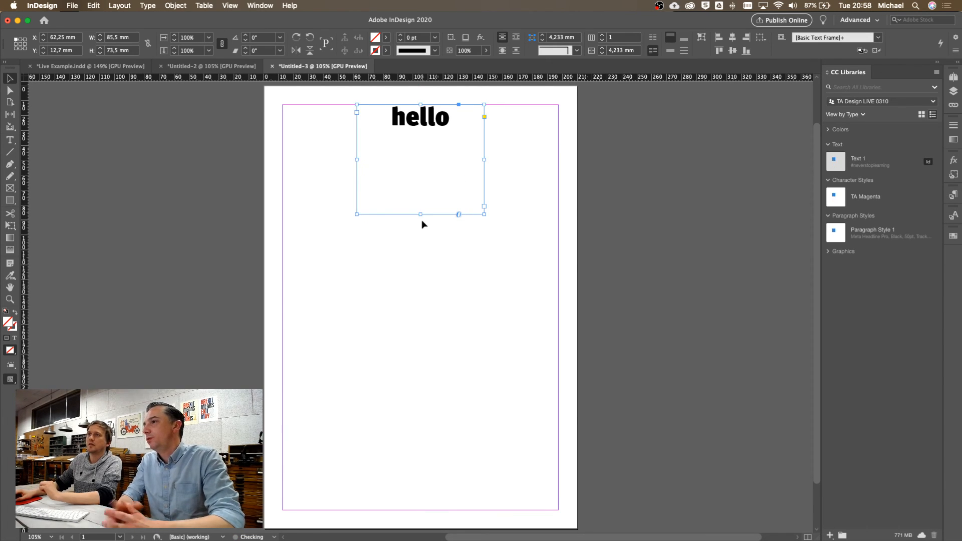
drag(420, 215, 421, 168)
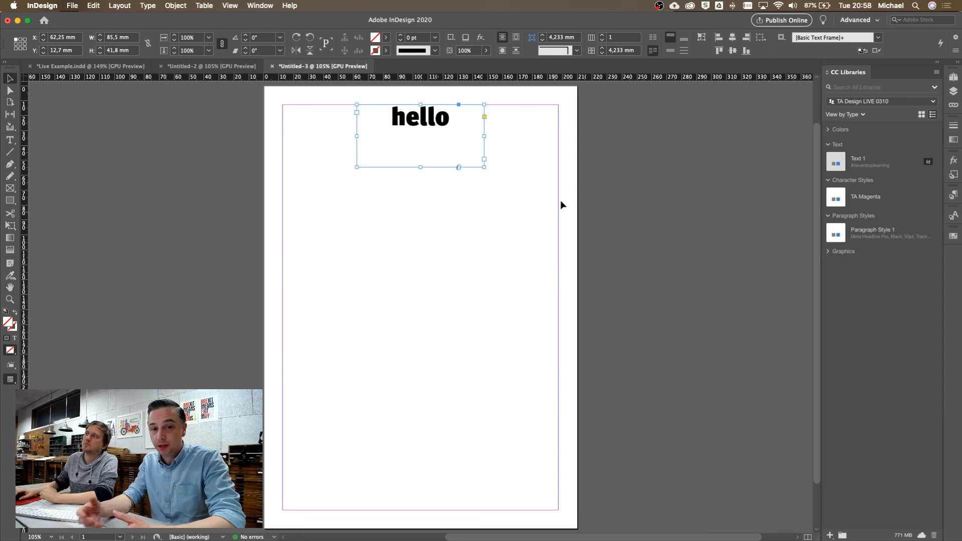
drag(426, 138, 424, 199)
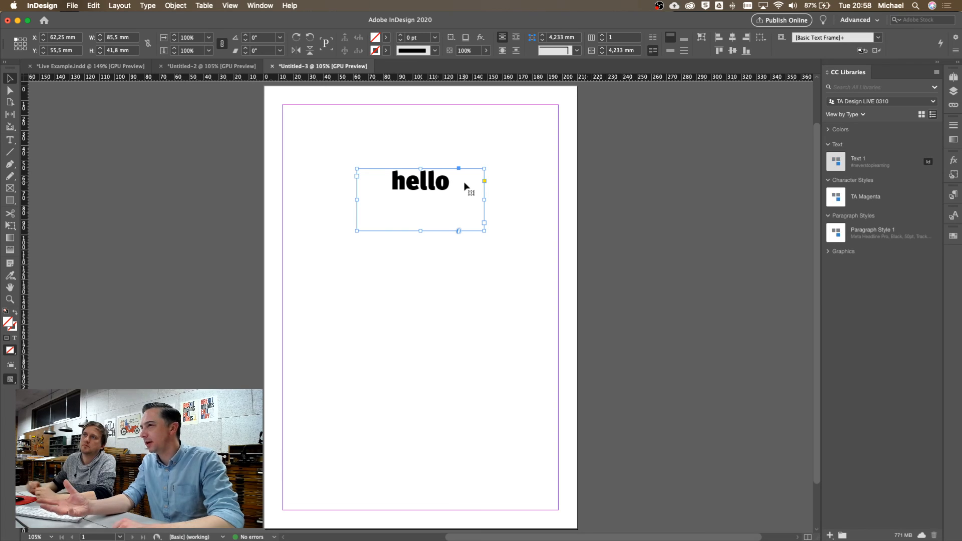
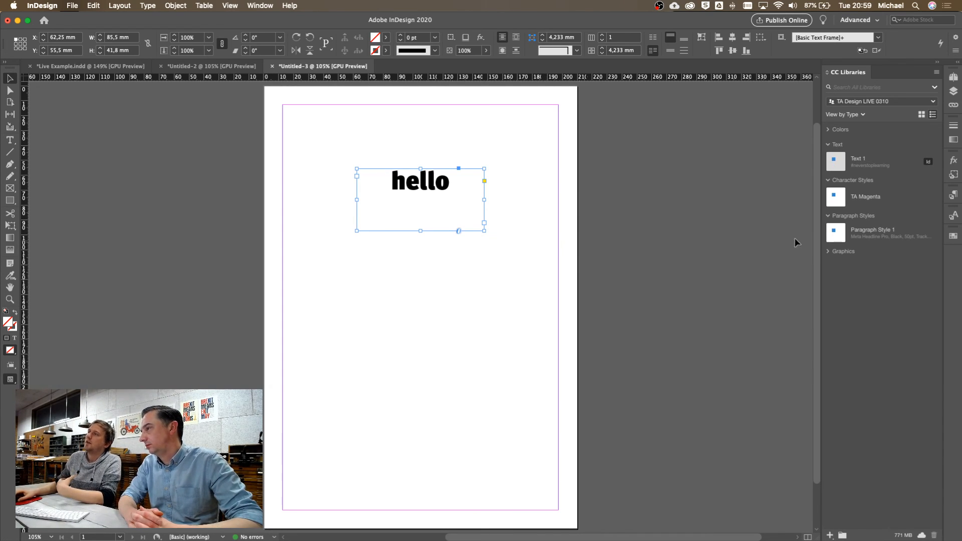
Turn the hello text magenta with the library's Paragraph Style 1, then switch to Live Example.indd
click(840, 237)
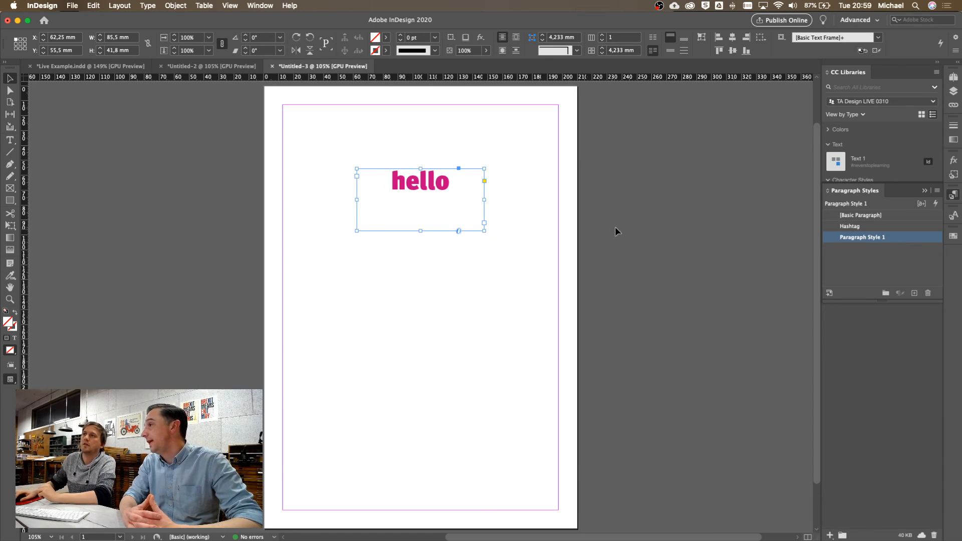
click(925, 191)
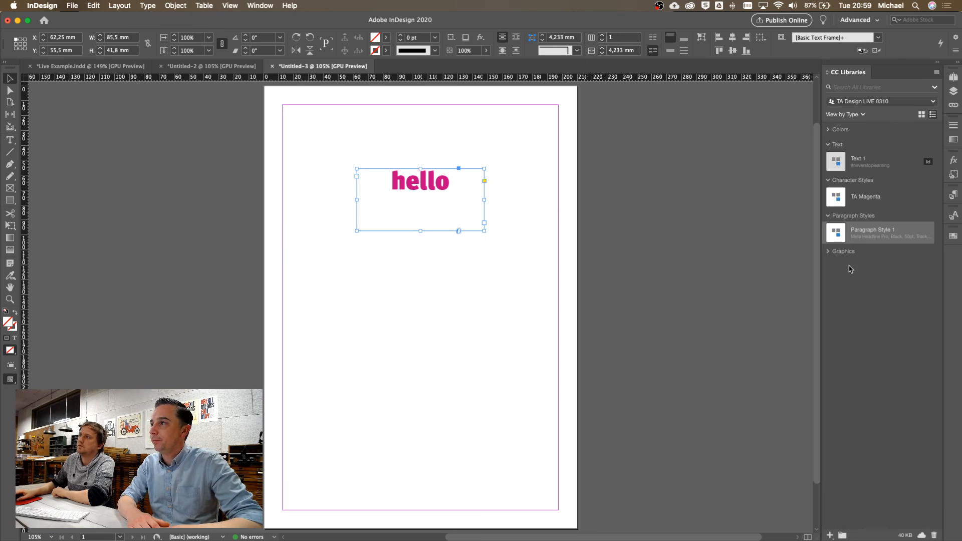
click(885, 231)
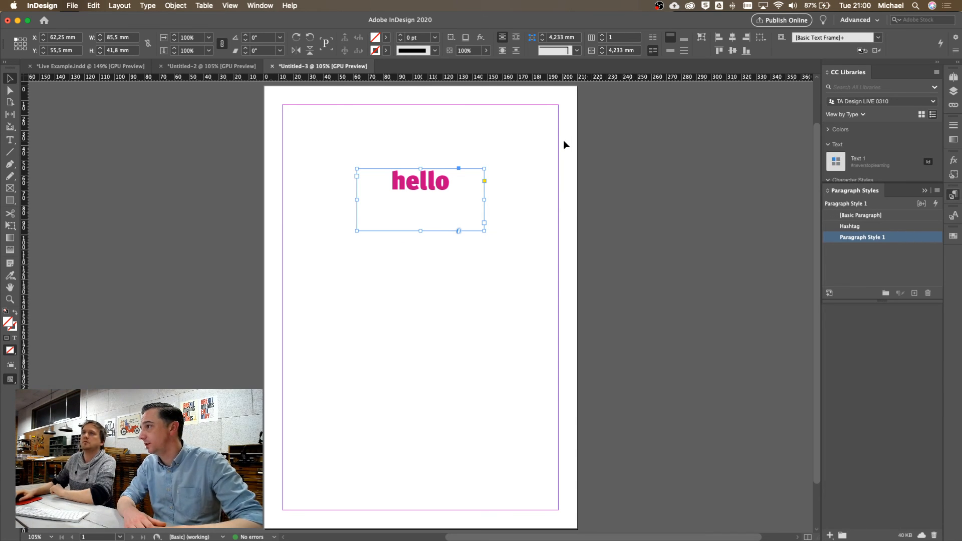
click(72, 66)
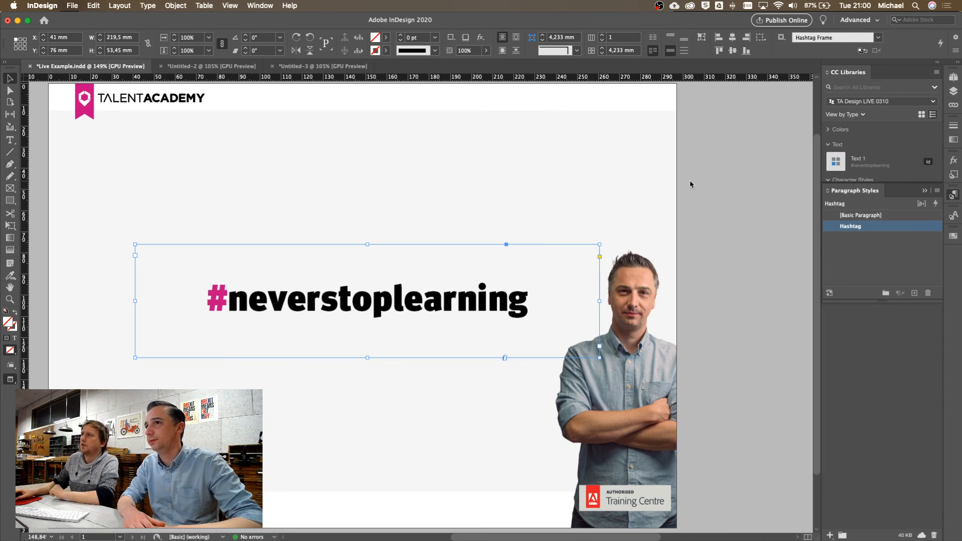
Close Untitled-3 without saving it
click(862, 246)
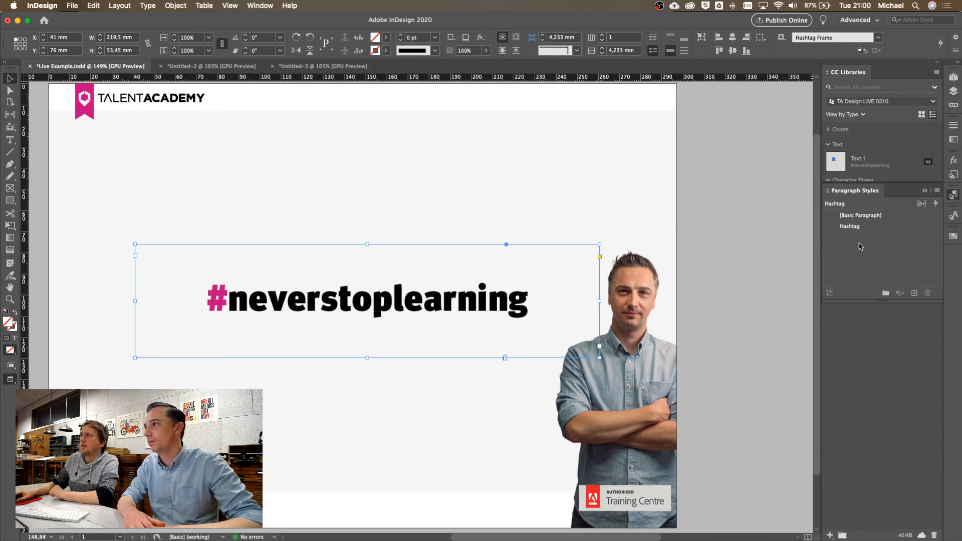
click(338, 68)
key(super+w)
click(501, 293)
Close Untitled-2 and create a new blank document, Untitled-4
click(186, 68)
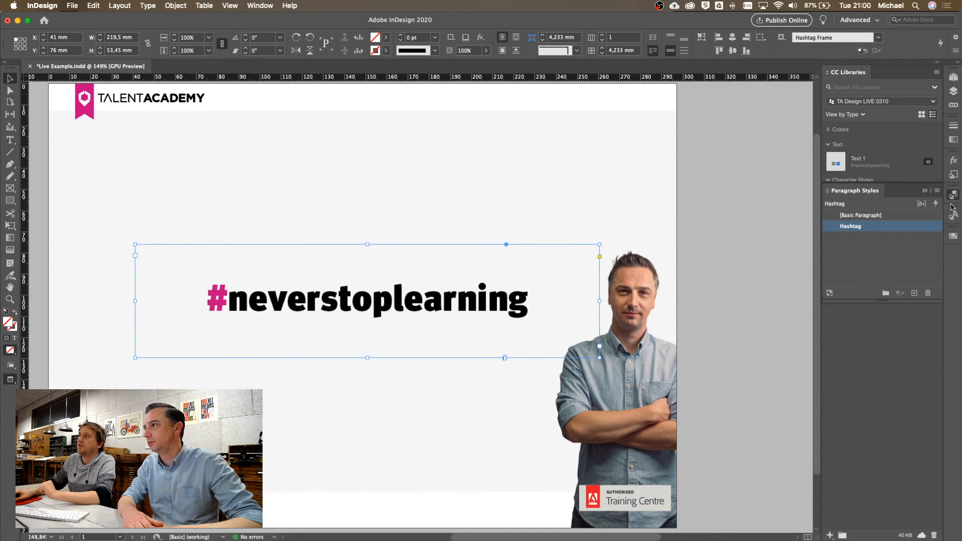
click(925, 191)
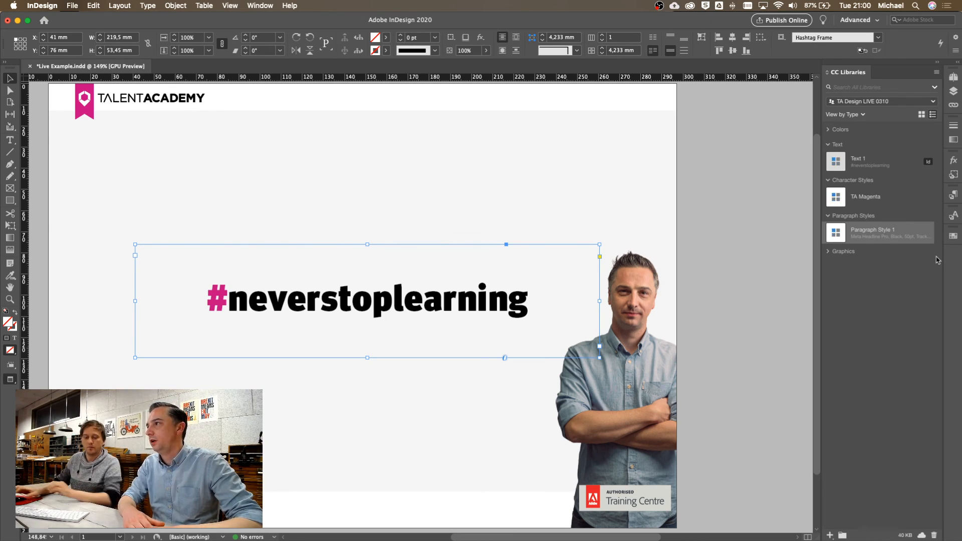
key(super+alt+n)
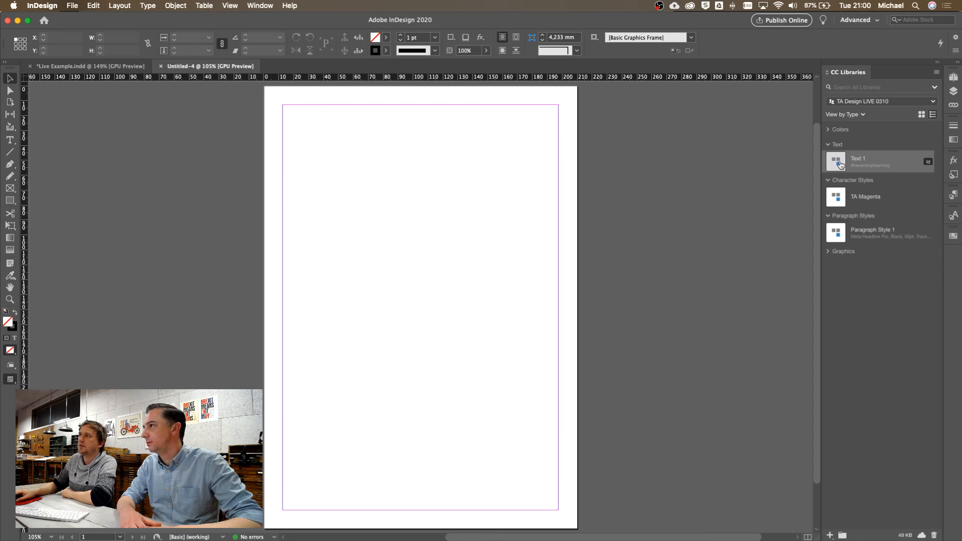
Place the library's Text 1 #neverstoplearning headline on Untitled-4 and lower its frame to mid-page
drag(841, 164, 310, 136)
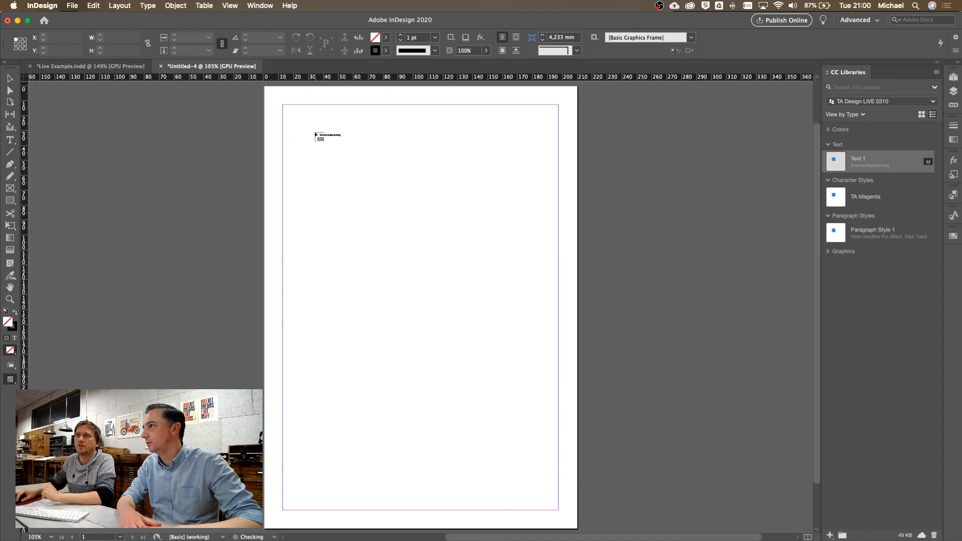
click(298, 131)
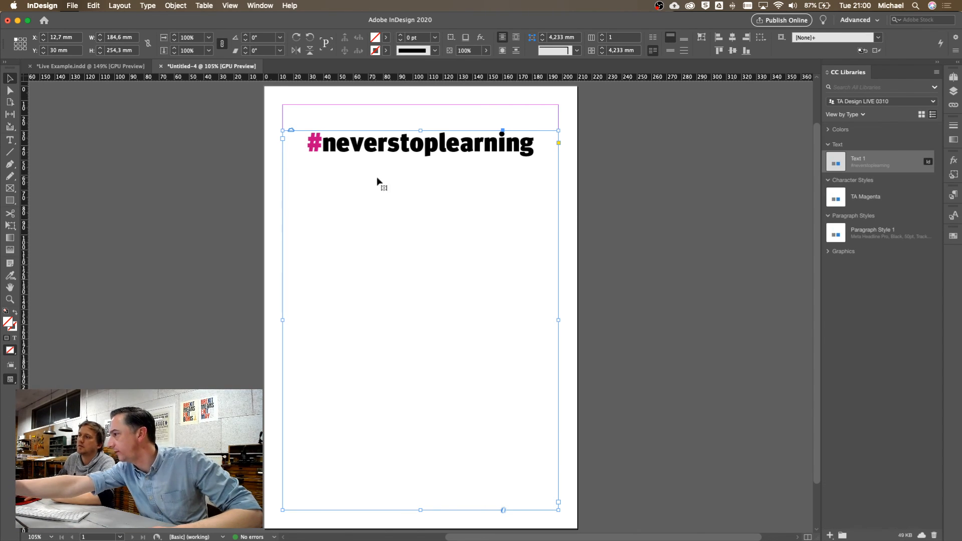
click(831, 536)
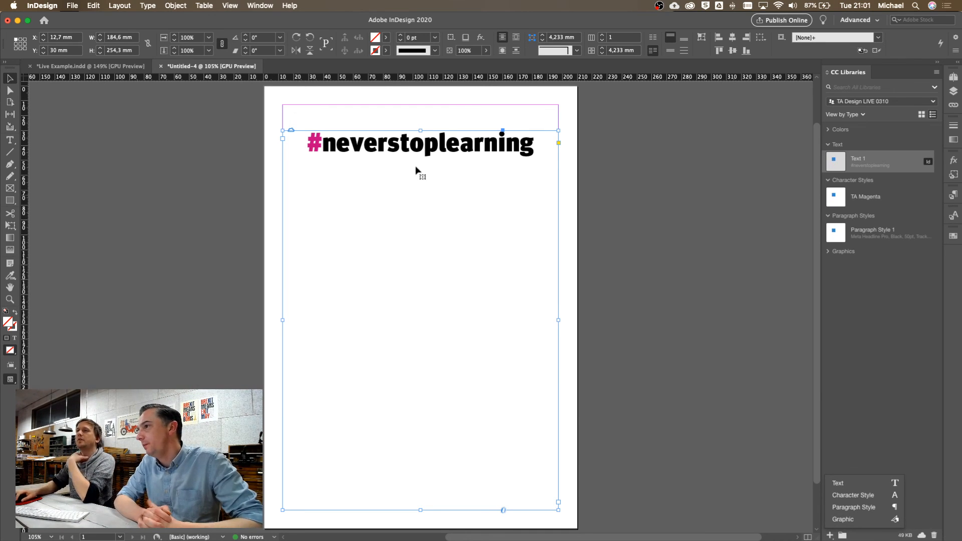
drag(421, 129, 420, 241)
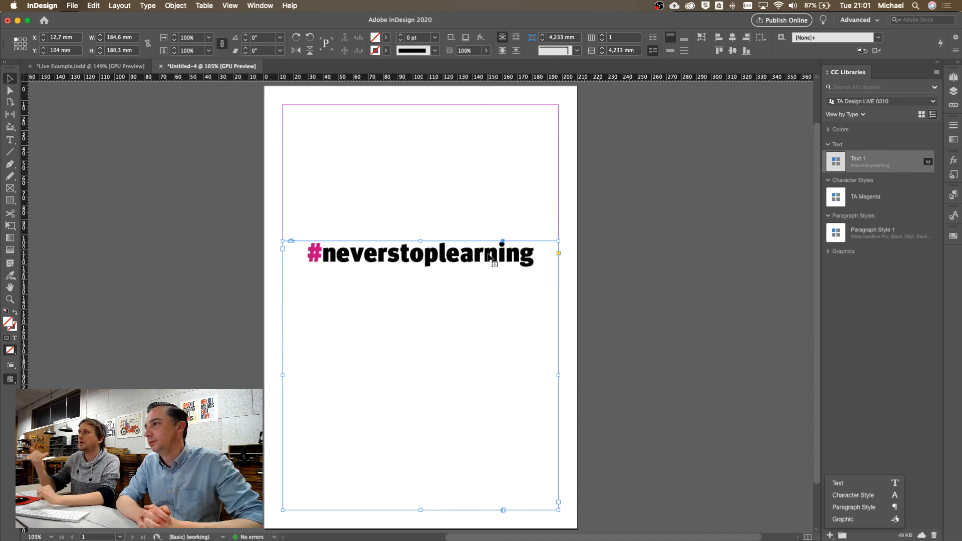
click(954, 195)
click(954, 216)
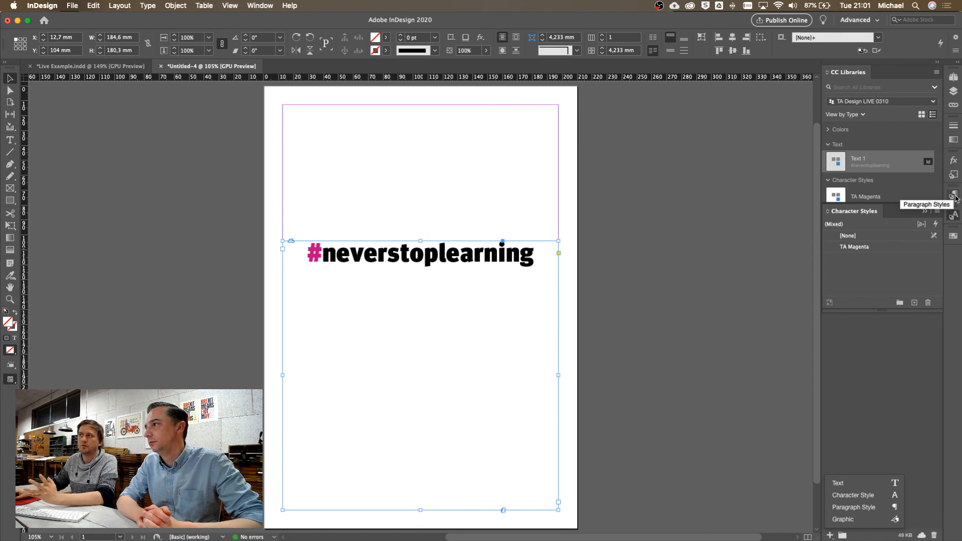
click(954, 195)
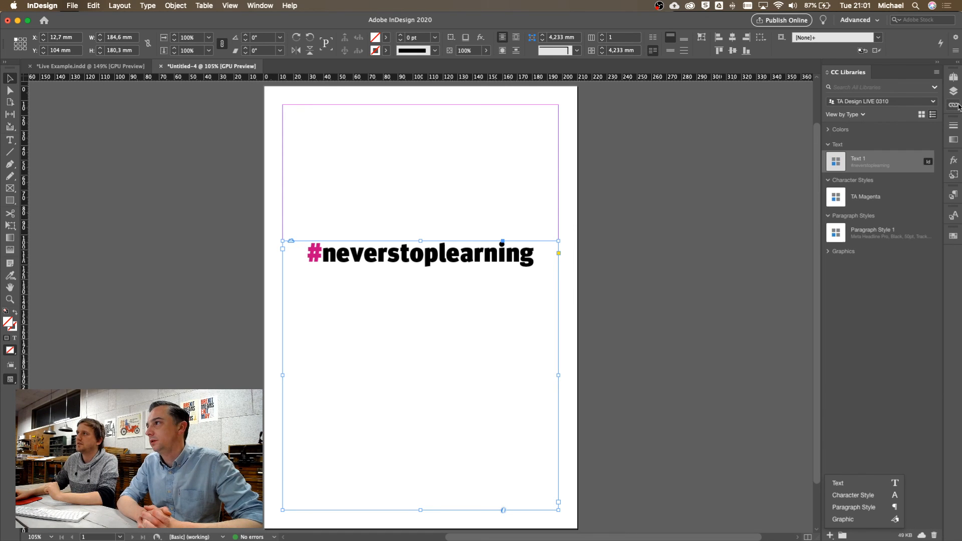
click(957, 106)
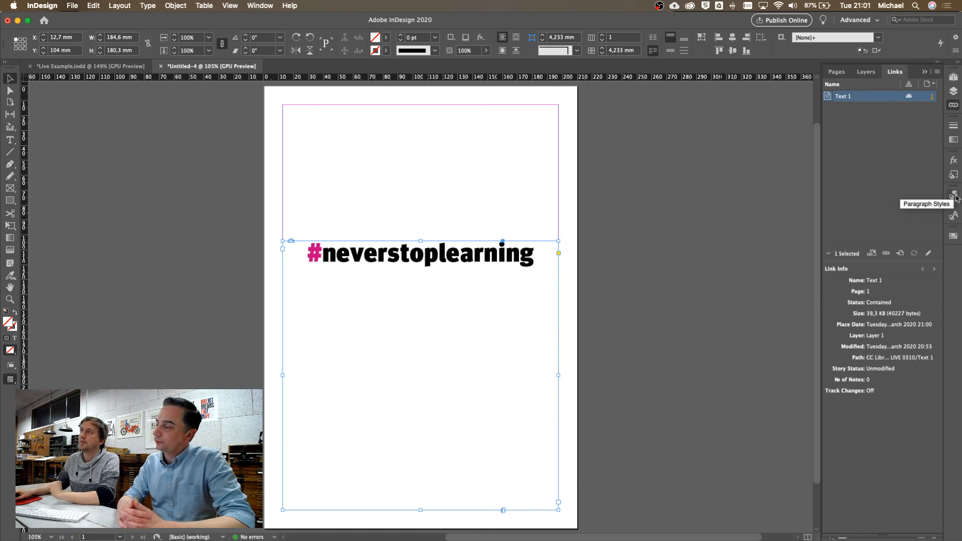
click(925, 71)
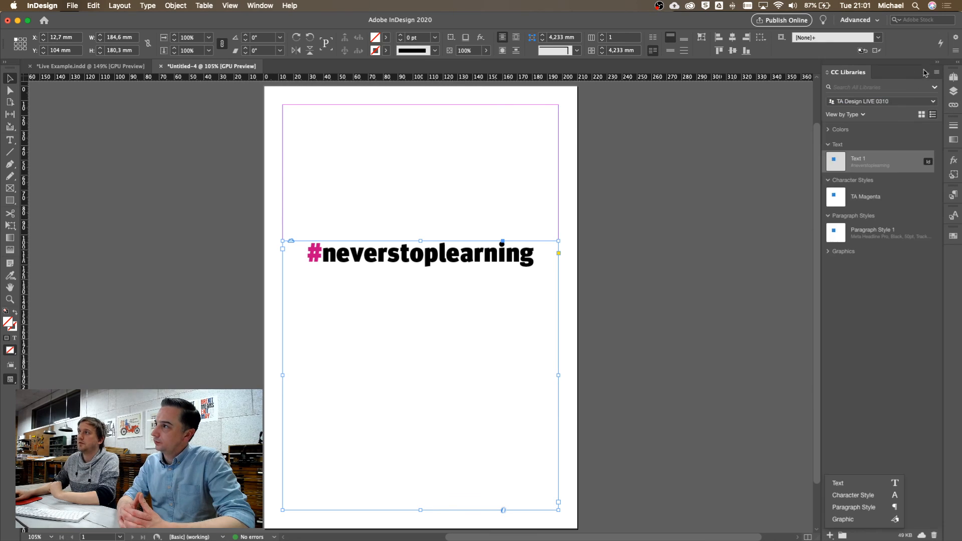
Open library item Text 1 for editing and capitalize N, S and L to read #NeverStopLearning
double_click(837, 167)
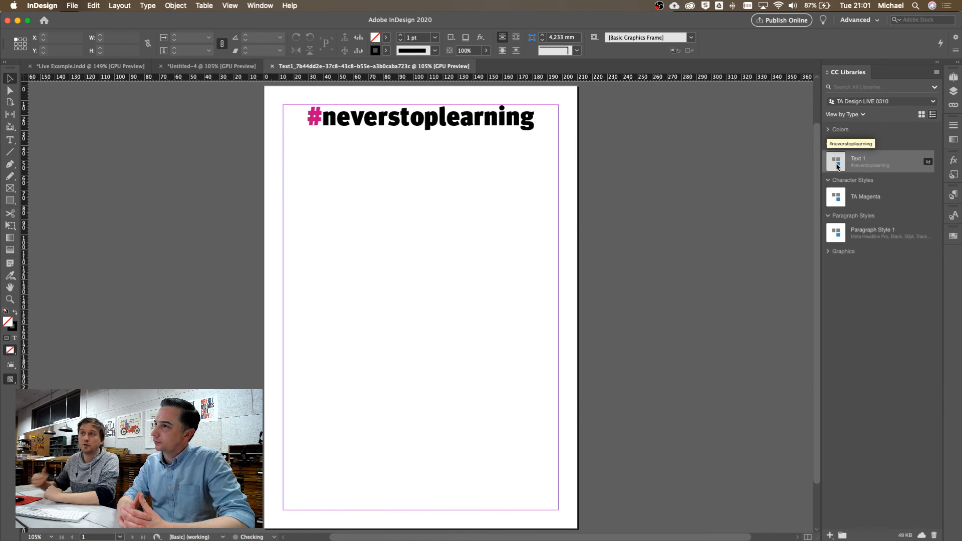
double_click(526, 123)
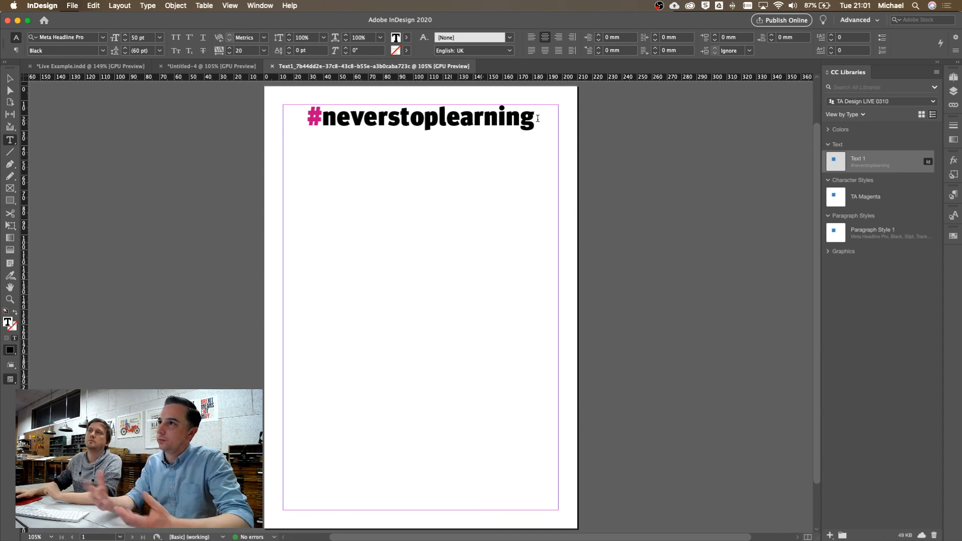
drag(389, 121, 453, 122)
text(Stop)
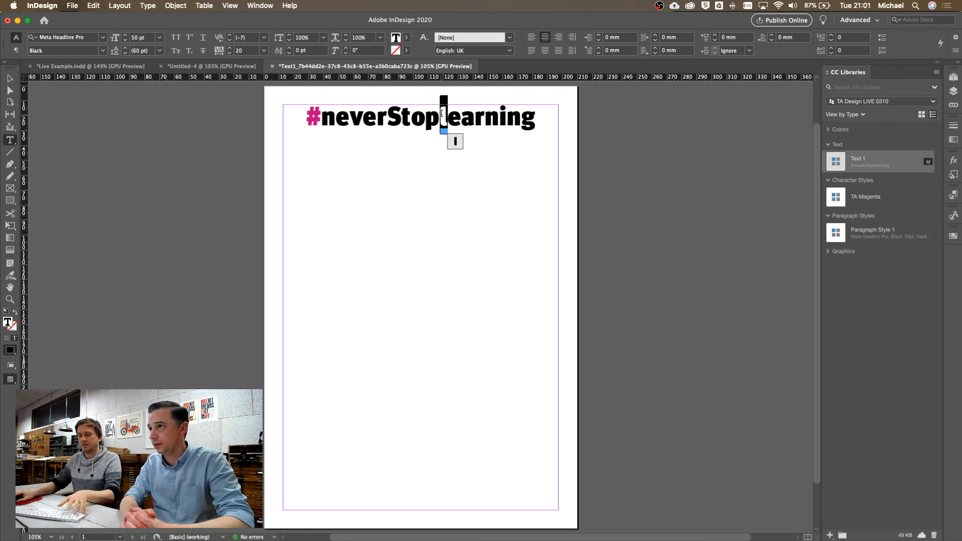
text(L)
drag(334, 119, 325, 117)
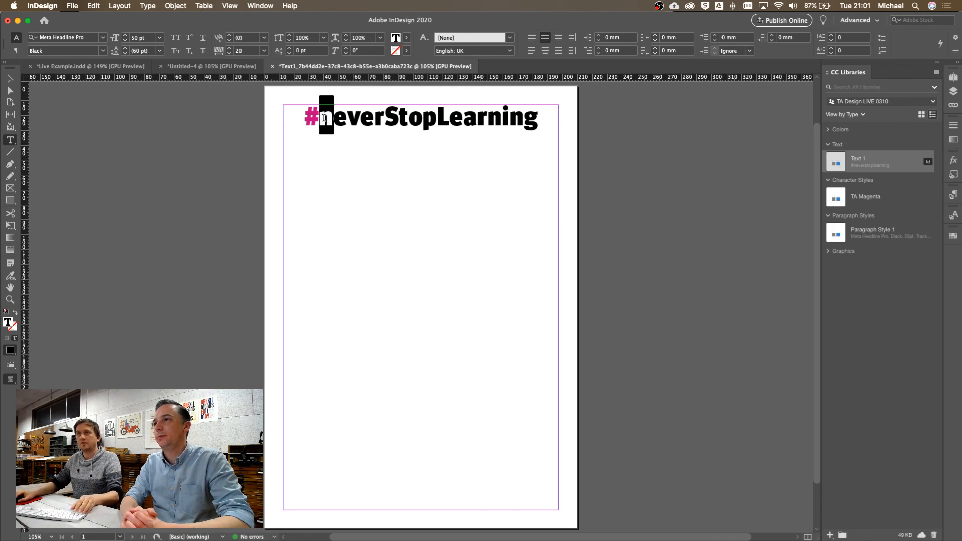
text(N)
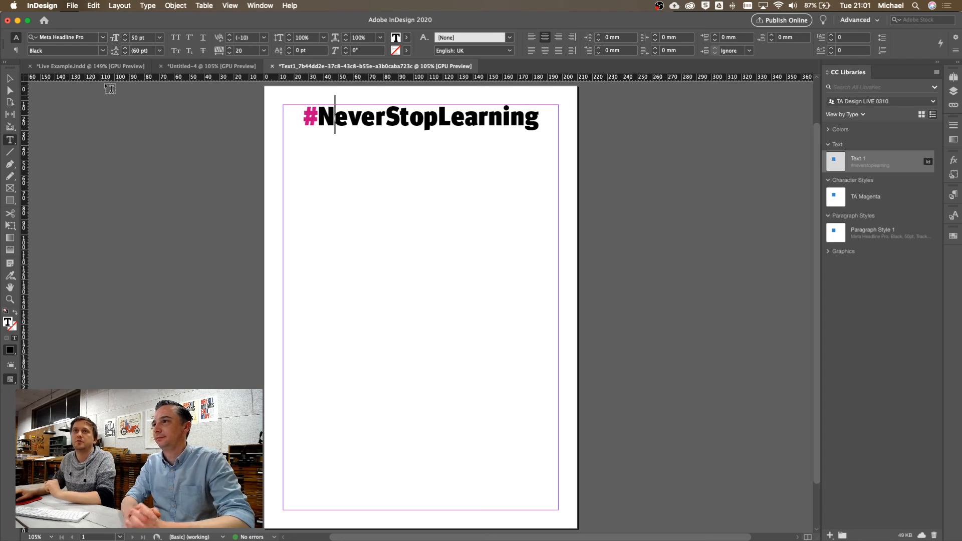
click(9, 80)
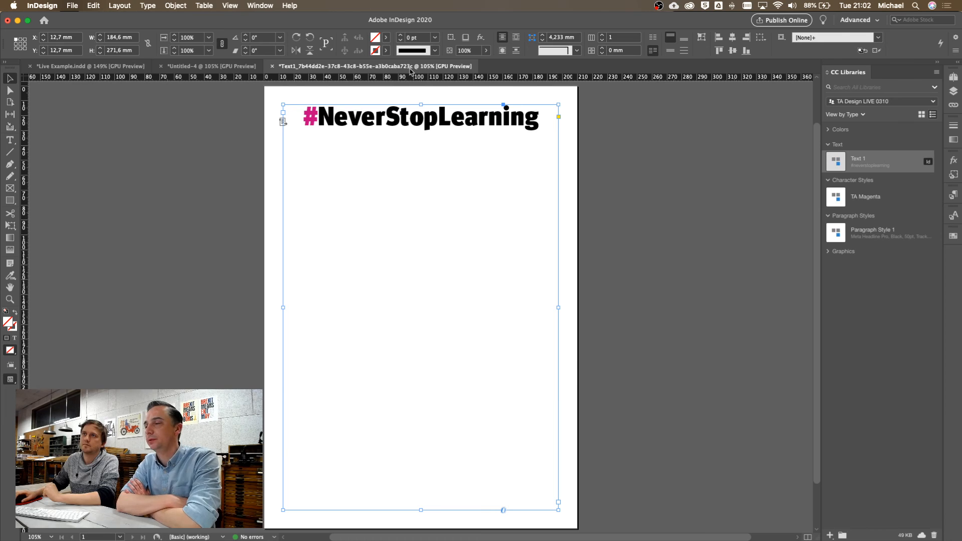
Save and close the library edit, then move the updated linked headline near the page bottom
key(super+w)
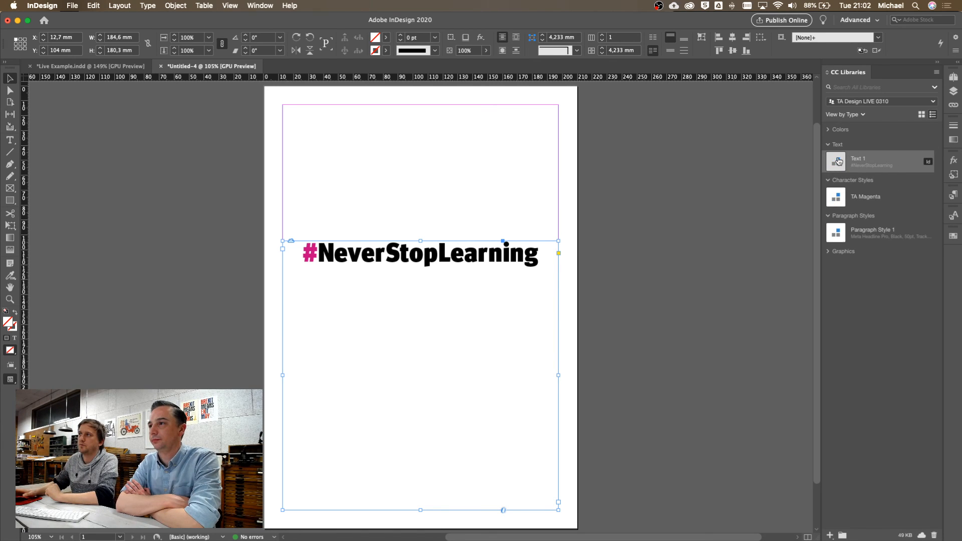
drag(839, 161, 424, 290)
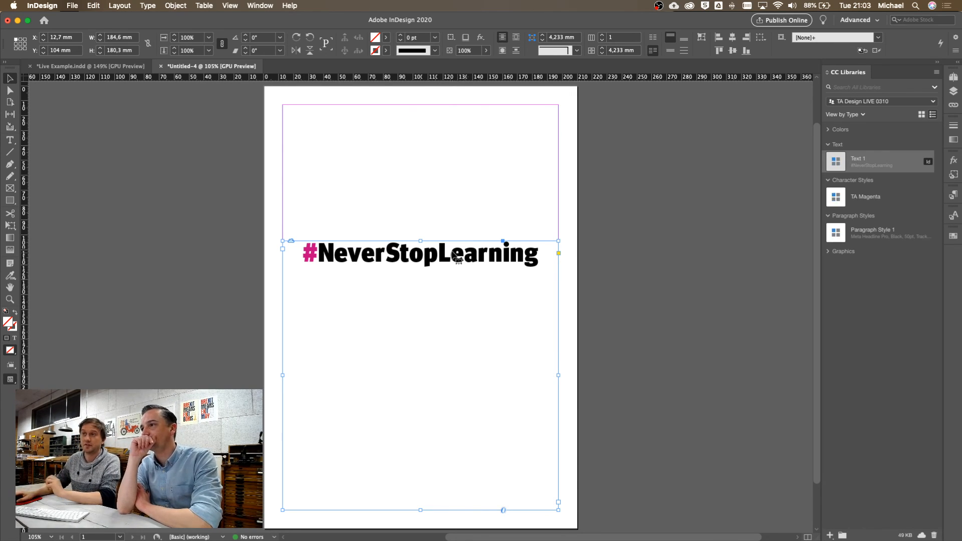
drag(419, 241, 430, 389)
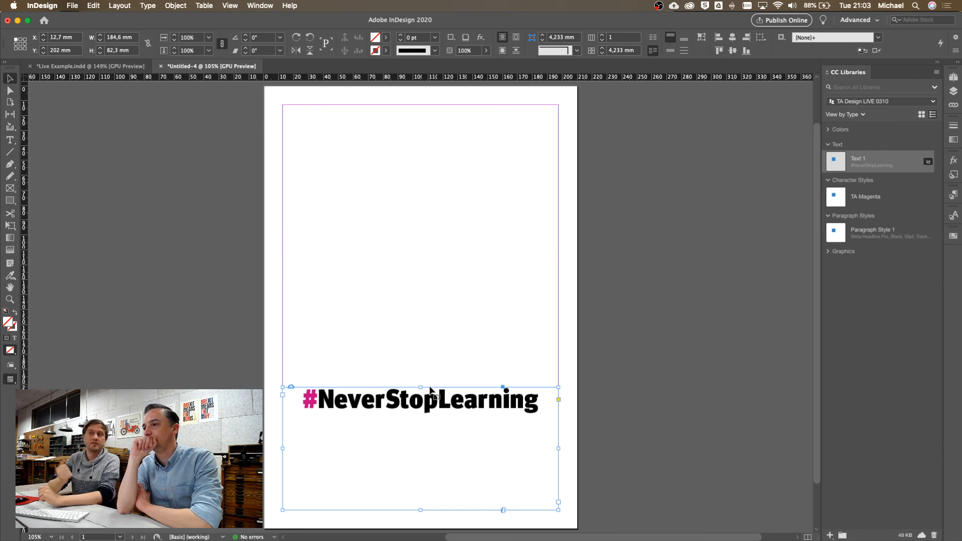
Place an unlinked copy of Text 1 near the page top in a 176 × 46 mm frame
right_click(871, 164)
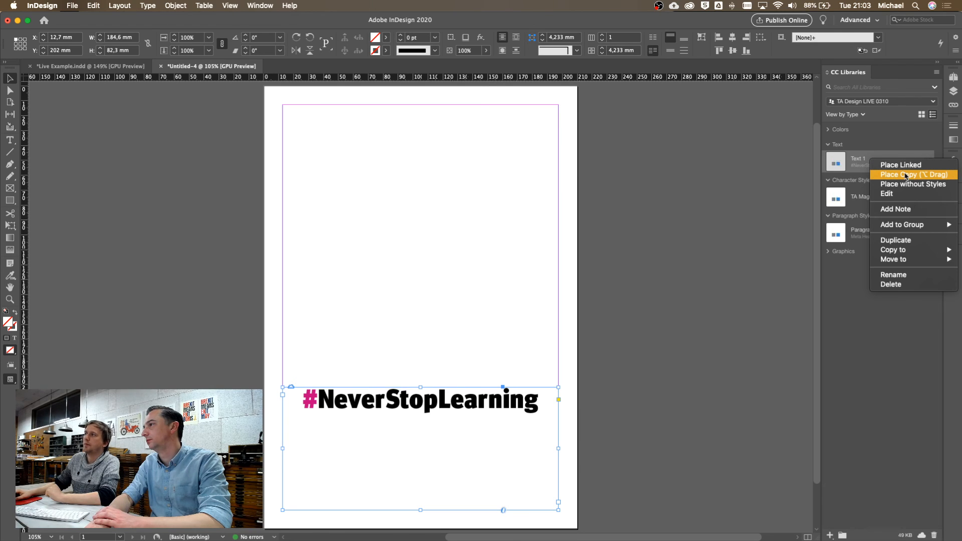
click(906, 176)
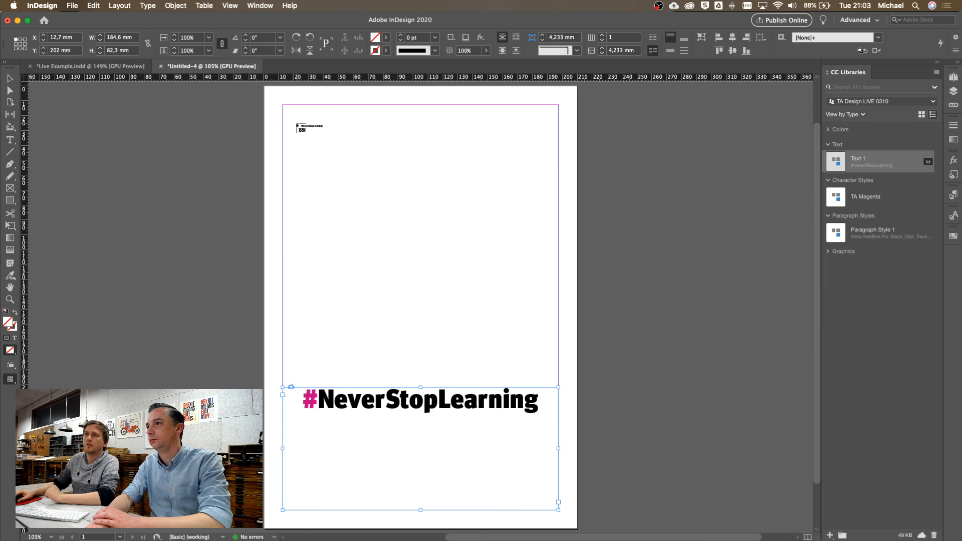
drag(290, 128, 308, 135)
drag(365, 165, 536, 256)
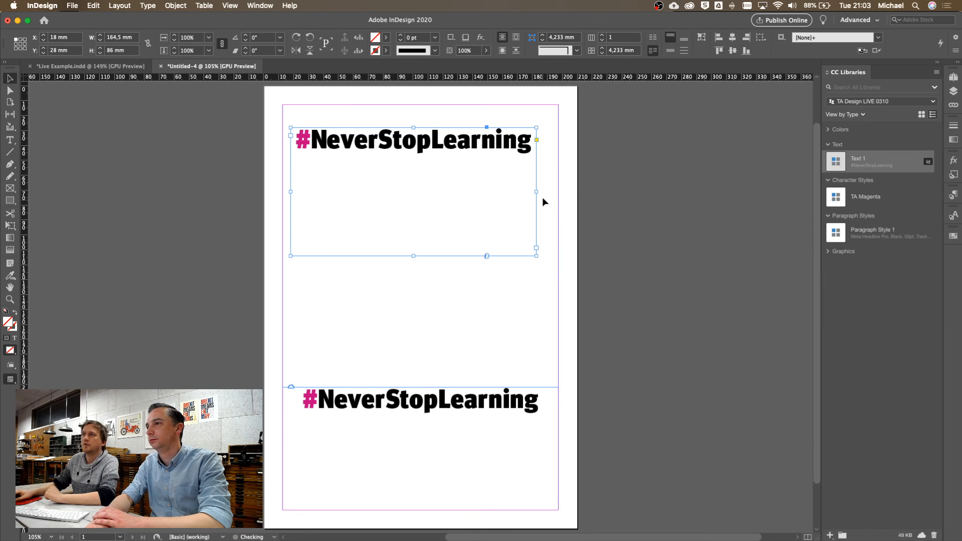
mouse_move(535, 191)
mouse_down()
mouse_move(554, 191)
mouse_move(533, 201)
mouse_up()
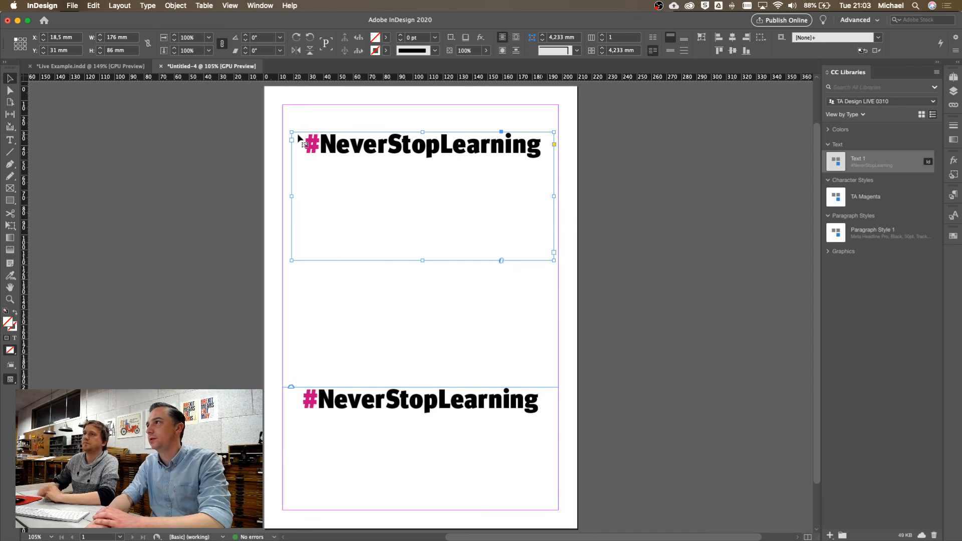
drag(422, 260, 423, 200)
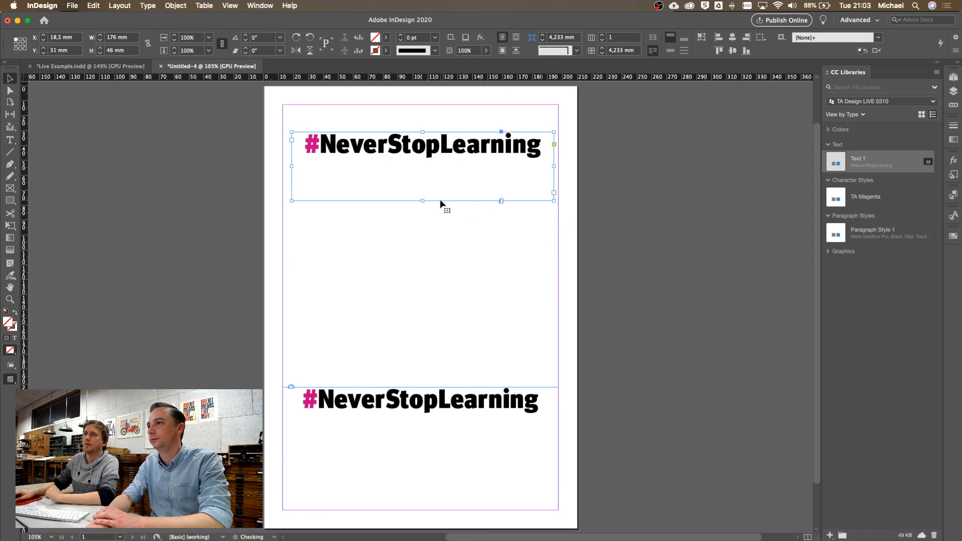
Place Text 1 without styles in a 162 × 37.5 mm frame, then draw an empty text frame below
right_click(874, 169)
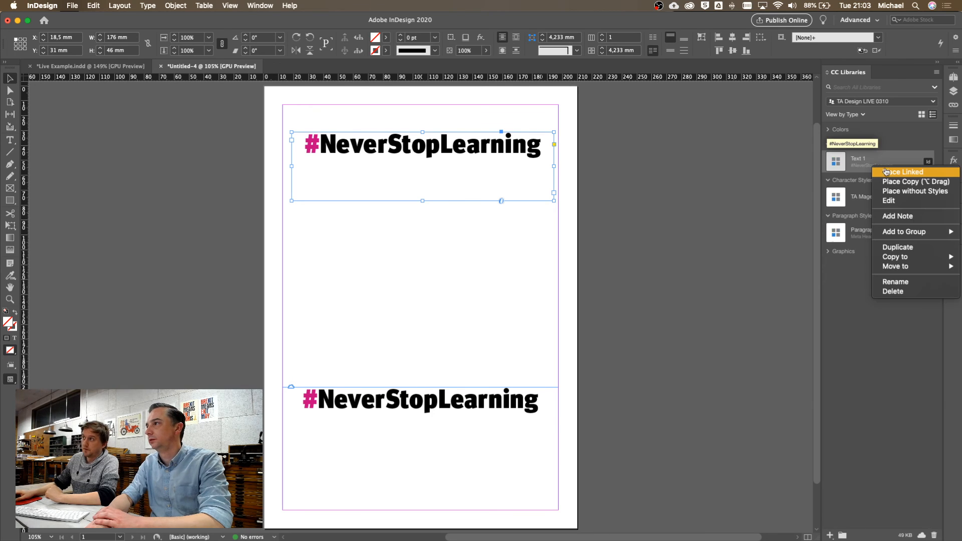
click(915, 192)
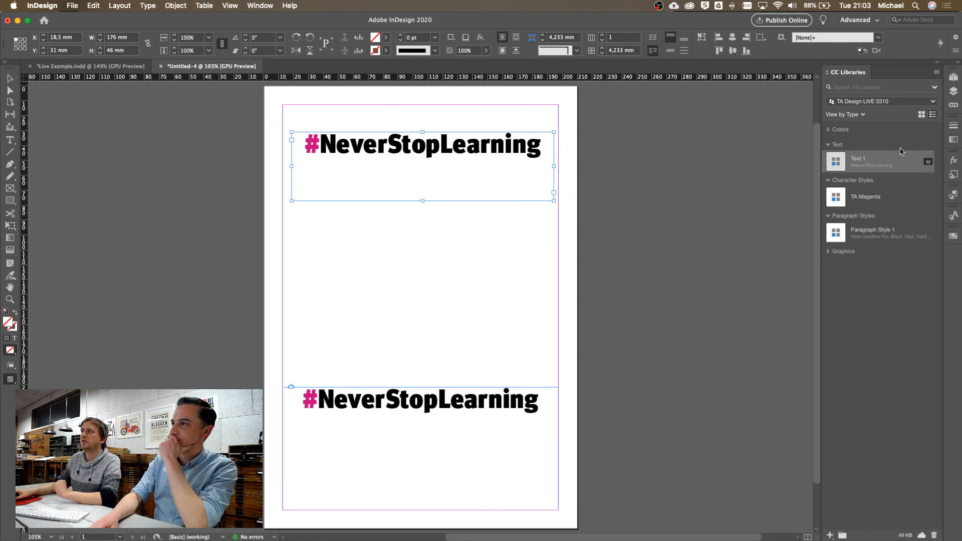
mouse_move(901, 151)
mouse_down()
mouse_move(333, 236)
mouse_move(391, 269)
mouse_move(525, 312)
mouse_up()
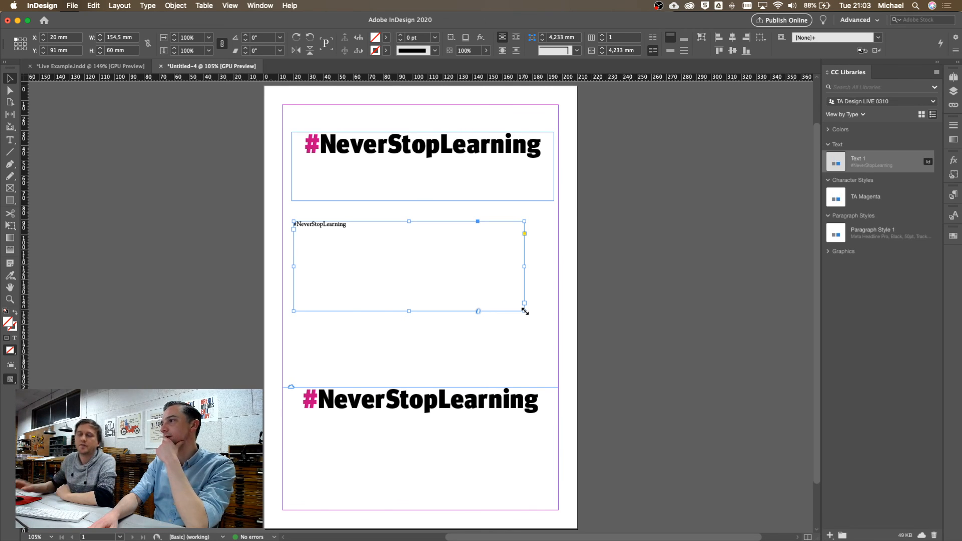
drag(525, 312, 497, 249)
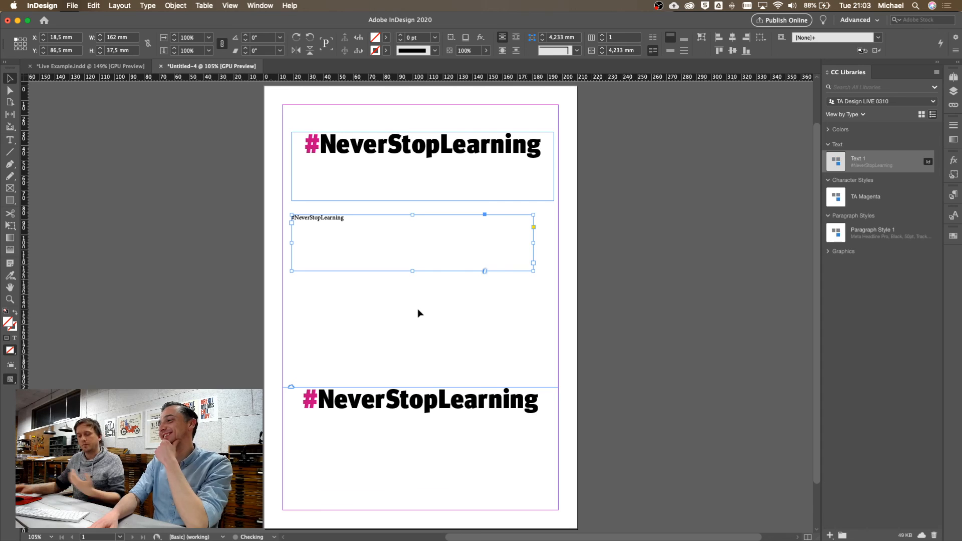
key(t)
drag(318, 286, 515, 360)
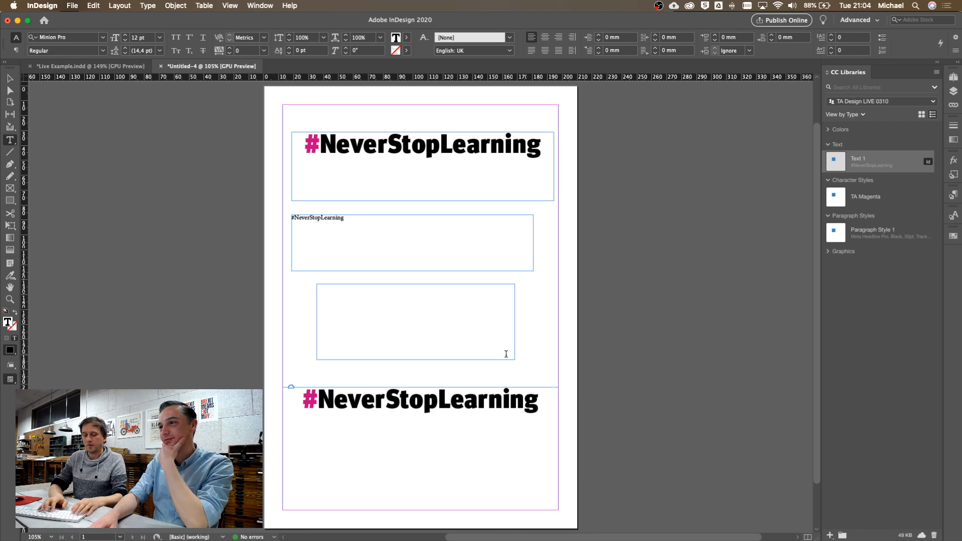
Type 'I will add text here', place Text 1 inline on the next line, and widen the frame
text(I wil)
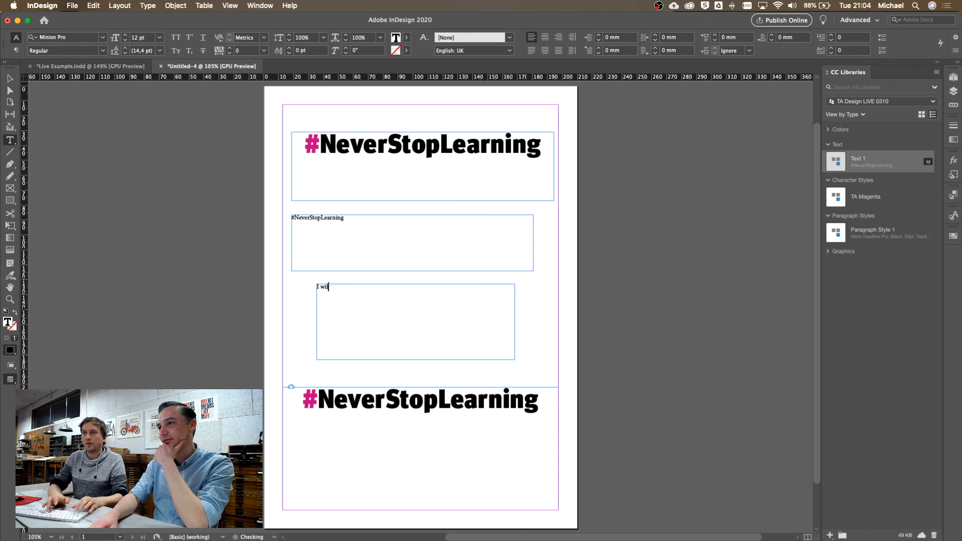
text(l add text here)
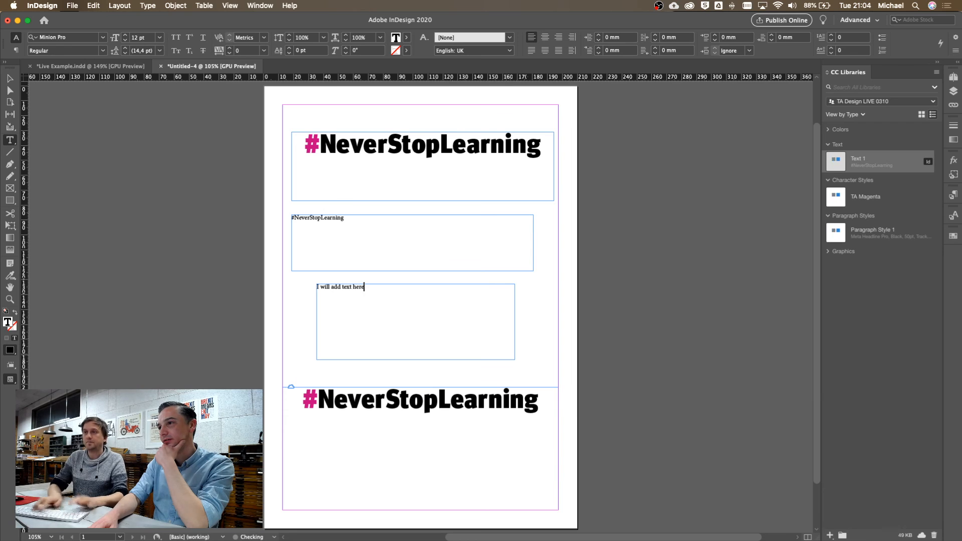
key(Return)
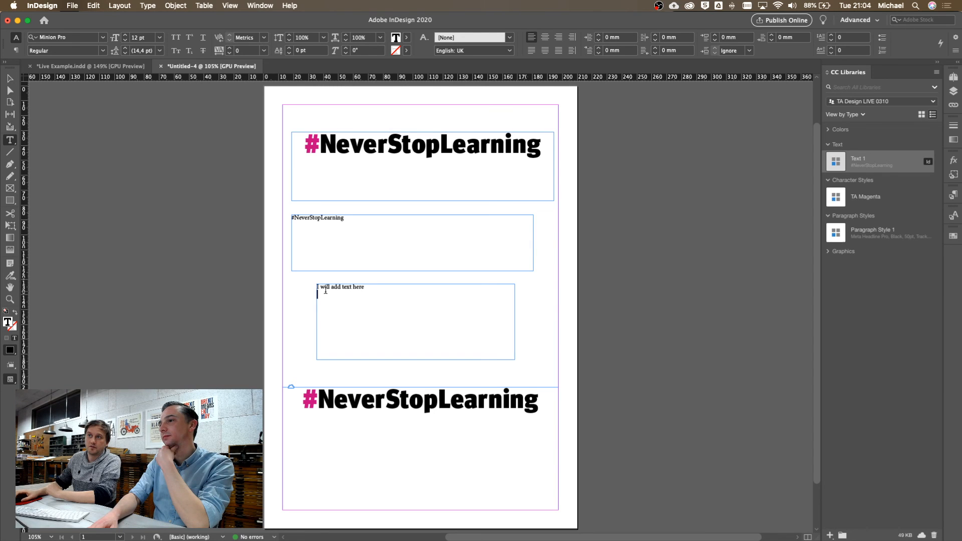
right_click(868, 162)
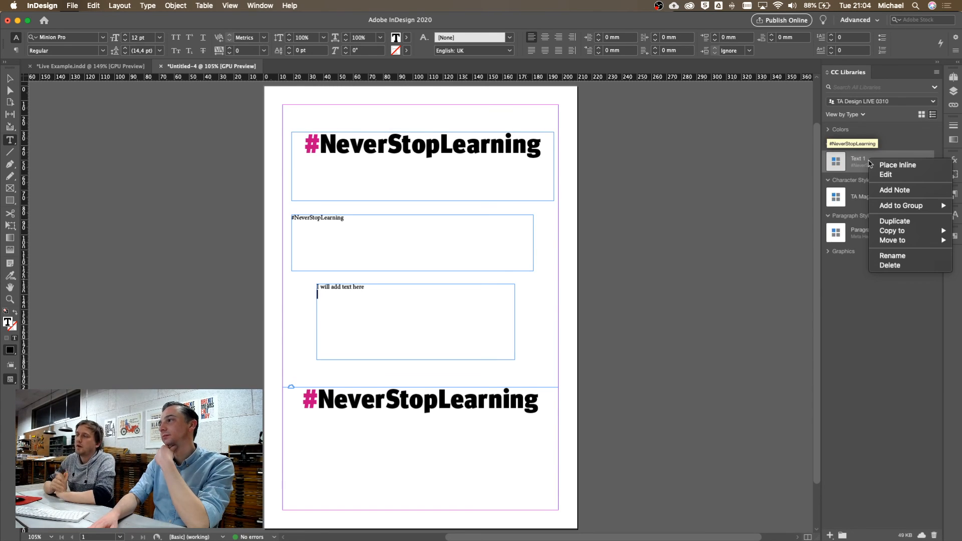
click(908, 169)
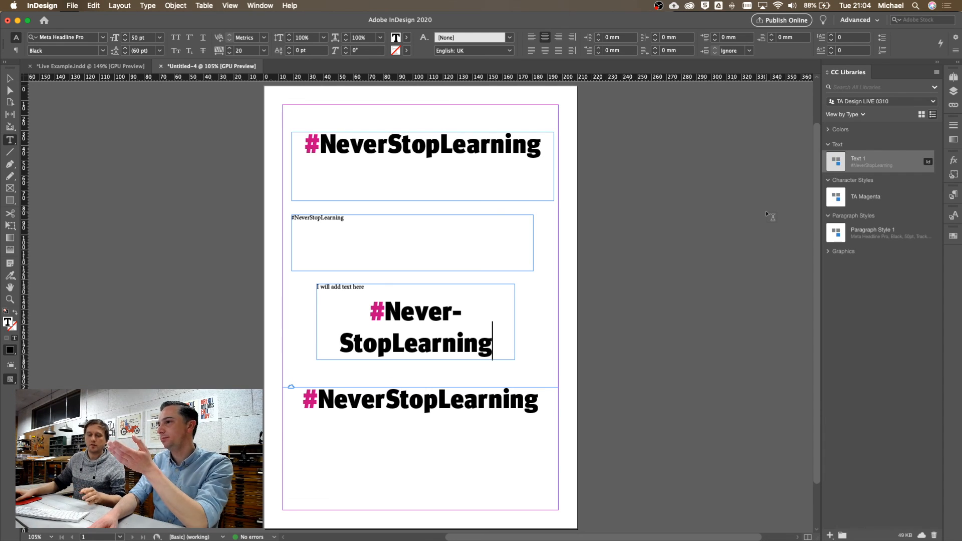
key(Escape)
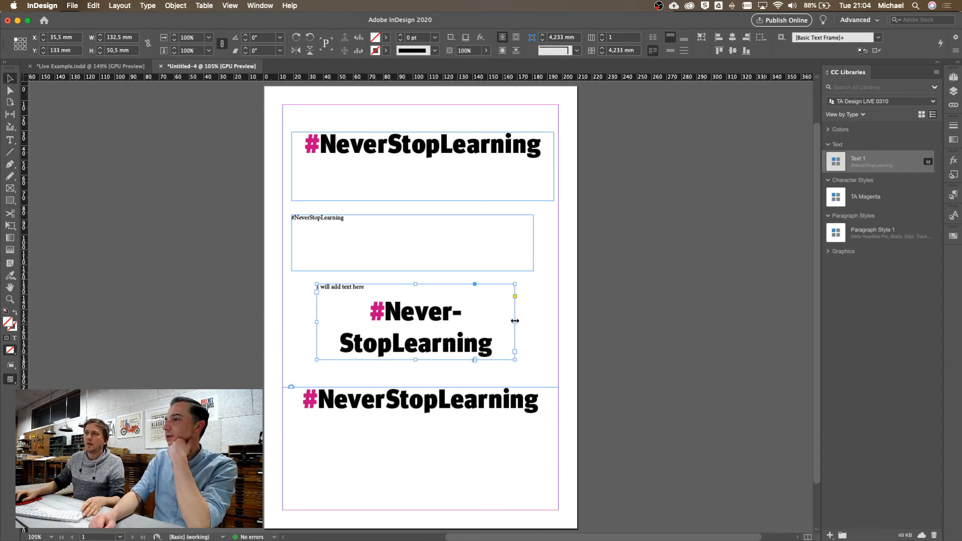
drag(516, 321, 544, 321)
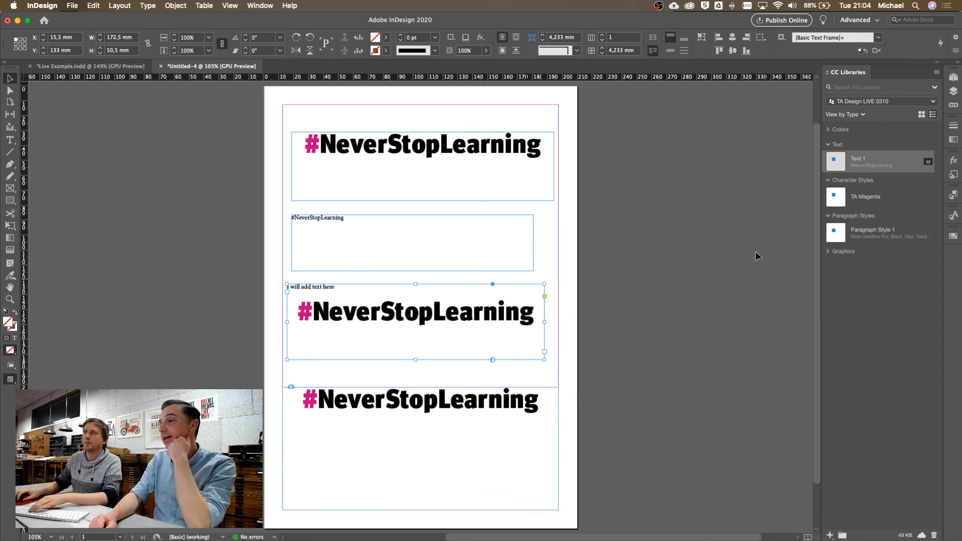
Delete the bottom linked #NeverStopLearning headline frame
click(954, 105)
click(438, 444)
key(BackSpace)
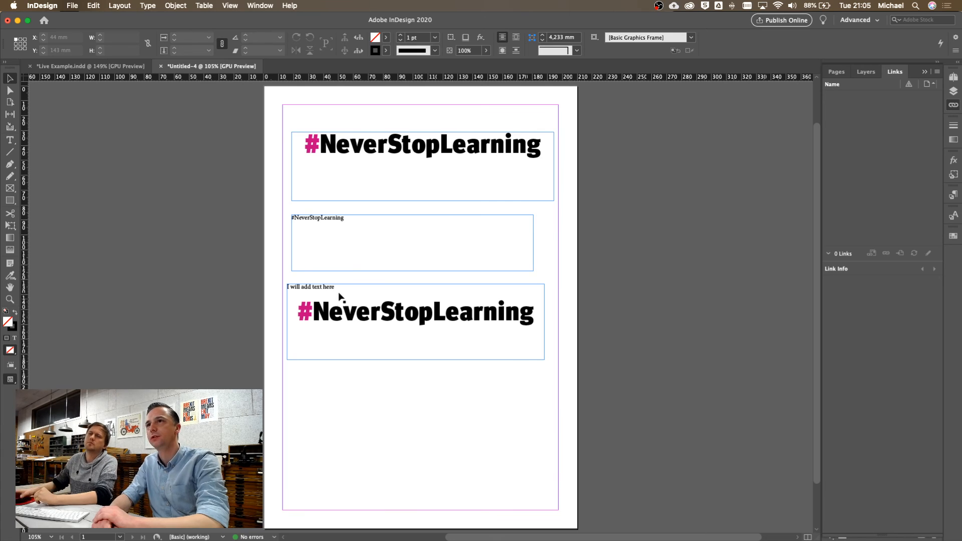
Select the top #NeverStopLearning frame and load it with Edit > Place and Link
click(97, 8)
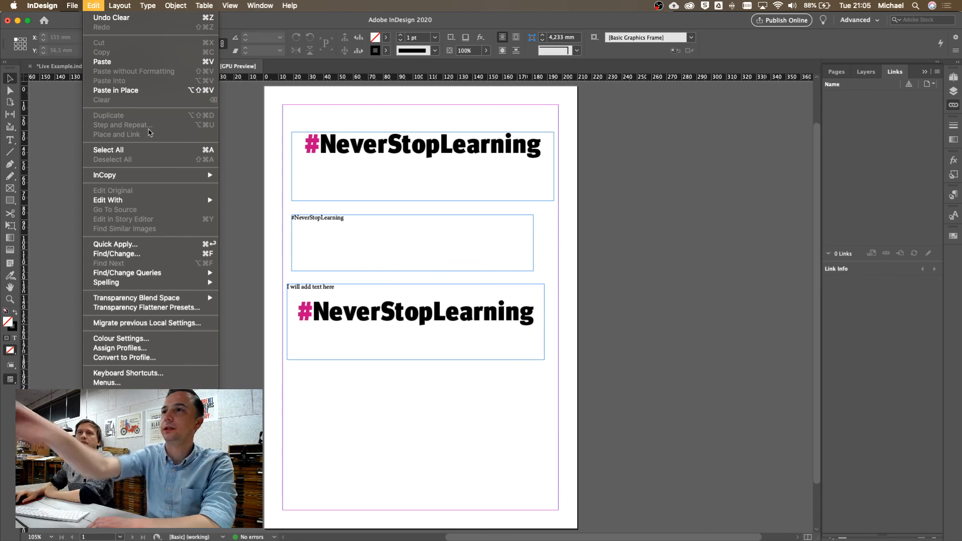
click(604, 221)
click(441, 325)
click(442, 198)
click(92, 6)
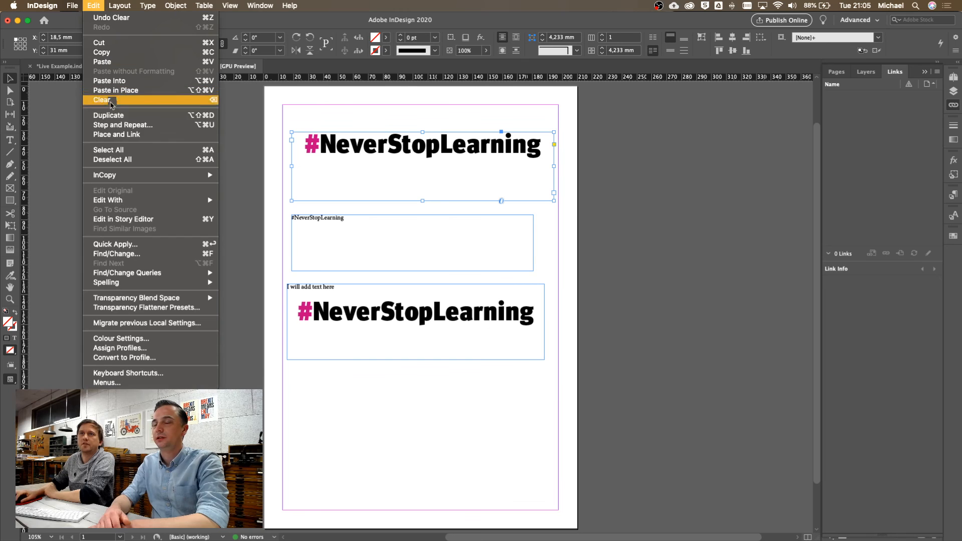
click(118, 134)
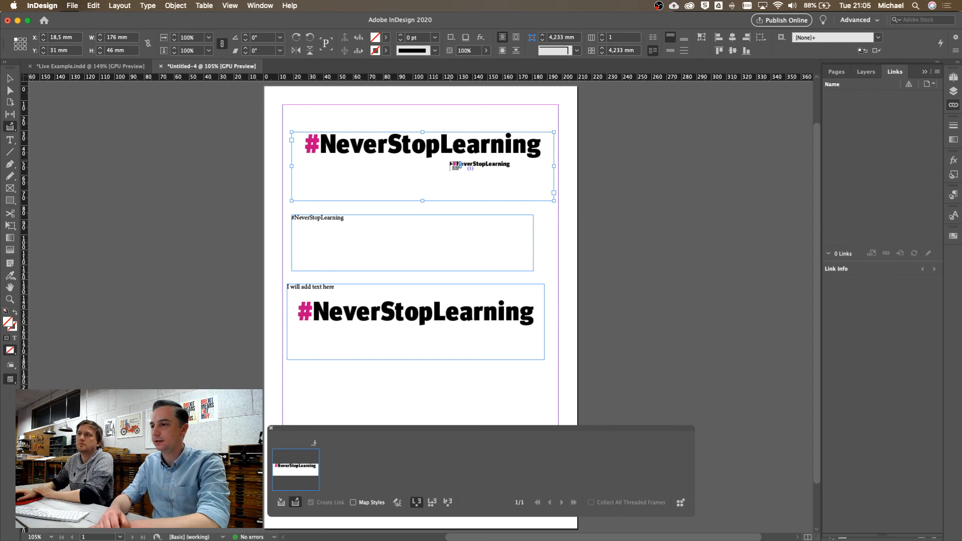
Test-place the linked headline below the other frames, then undo the placement
scroll(602, 191, down, 4)
scroll(602, 190, right, 3)
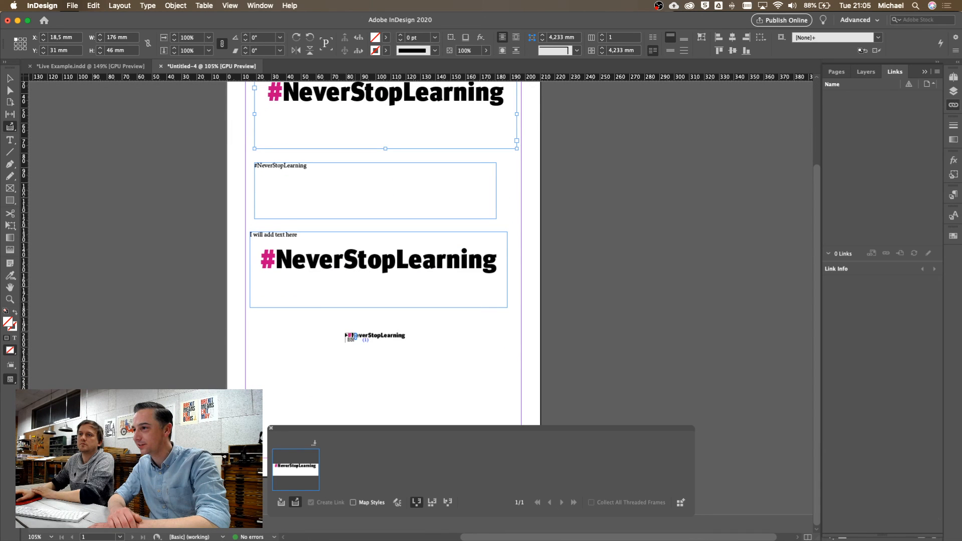
mouse_move(257, 317)
mouse_down()
mouse_move(488, 408)
mouse_move(469, 372)
mouse_up()
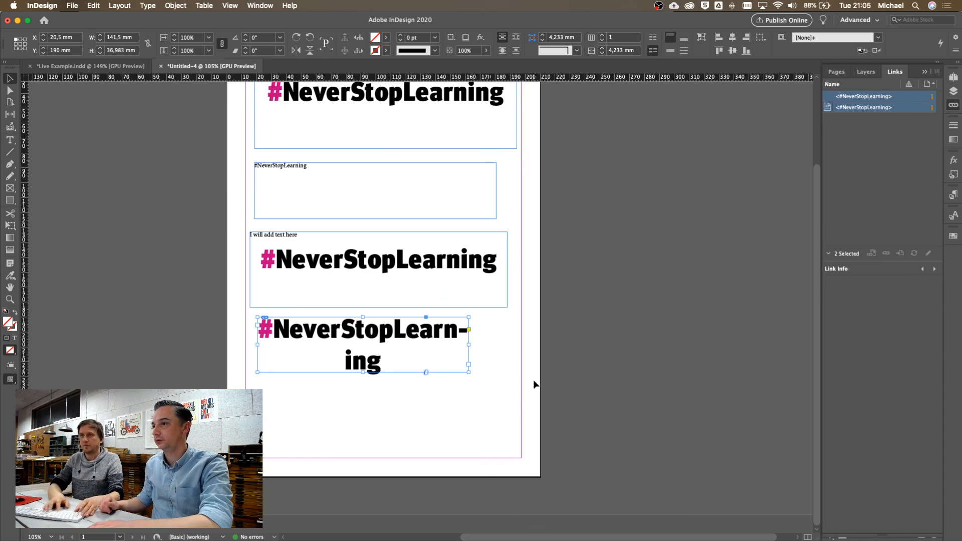
key(super+z)
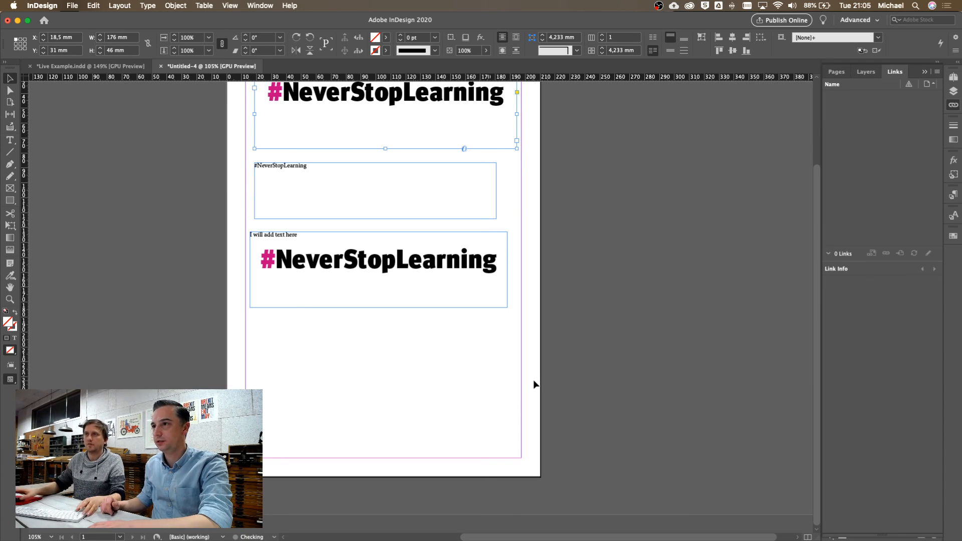
Reload the headline for placing and create a new blank document, Untitled-6
click(11, 128)
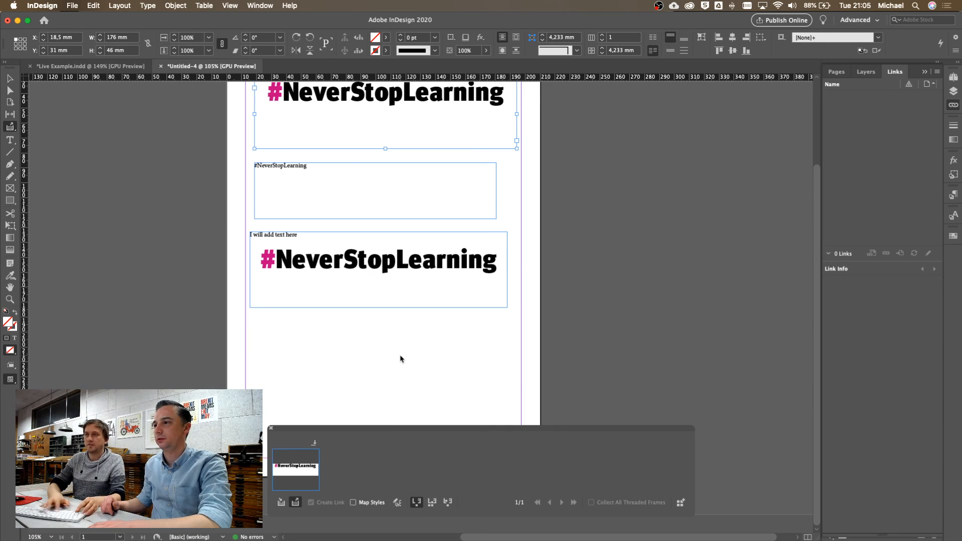
key(super+n)
key(Escape)
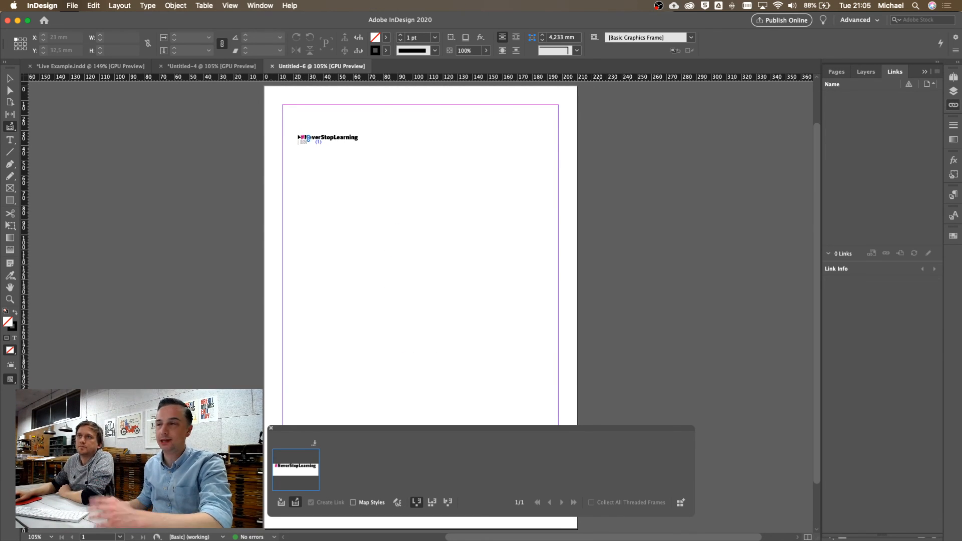
Save the source document as Test.indd and place the linked headline near Untitled-6's page top
click(299, 138)
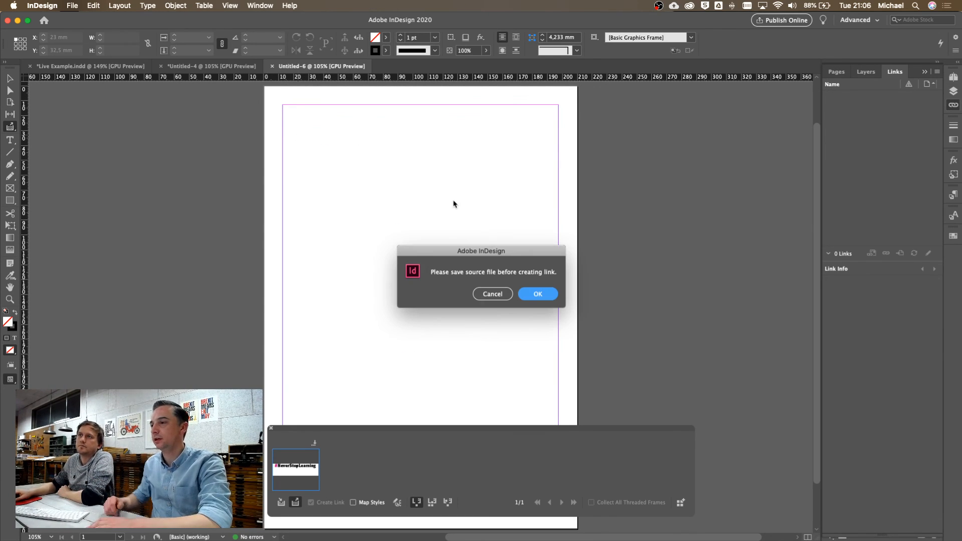
click(533, 295)
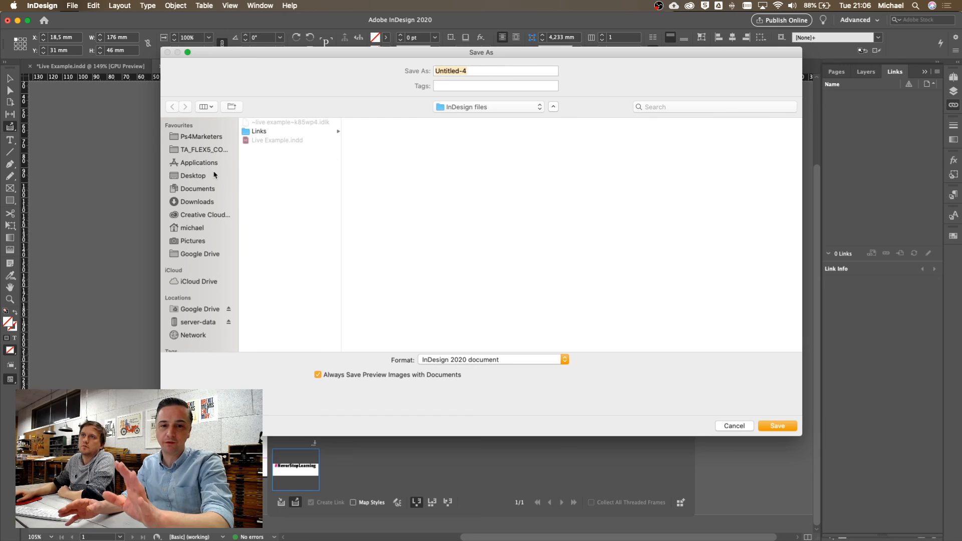
text(Test)
key(Return)
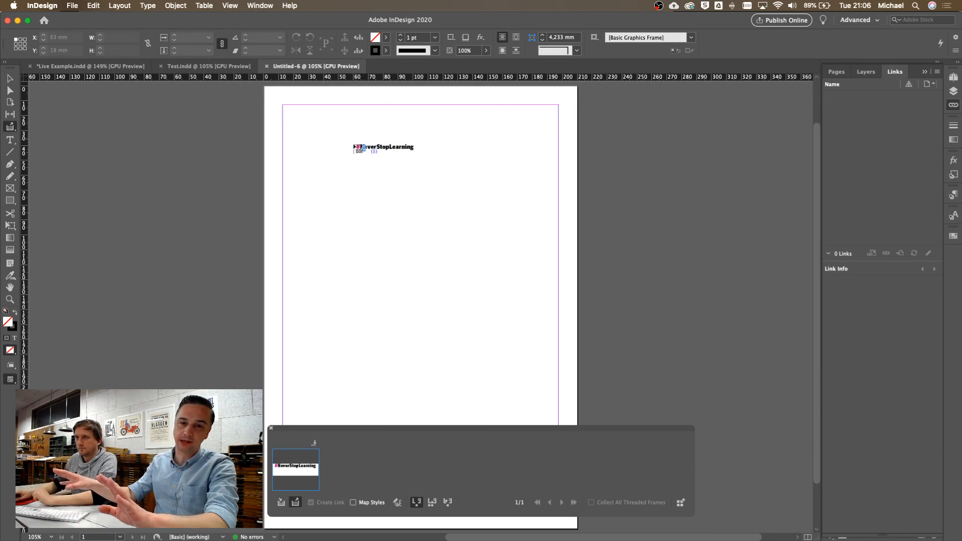
click(312, 158)
drag(449, 197, 430, 209)
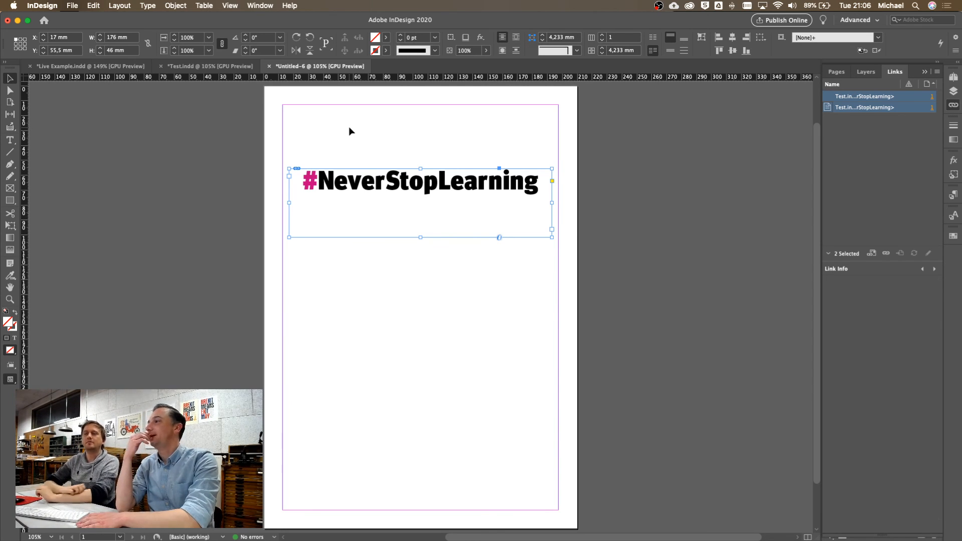
Close Untitled-6 without saving, returning to Test.indd
click(270, 66)
click(495, 294)
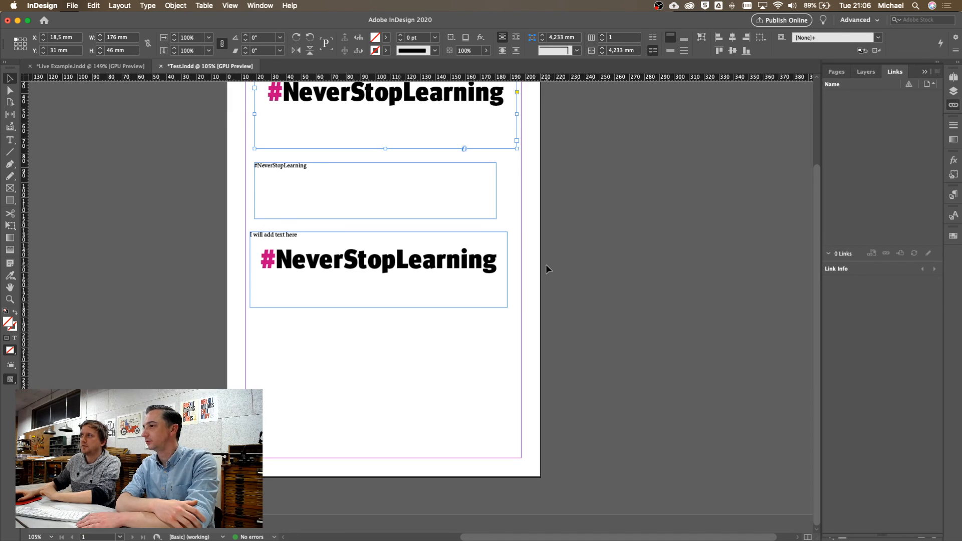
scroll(546, 264, up, 3)
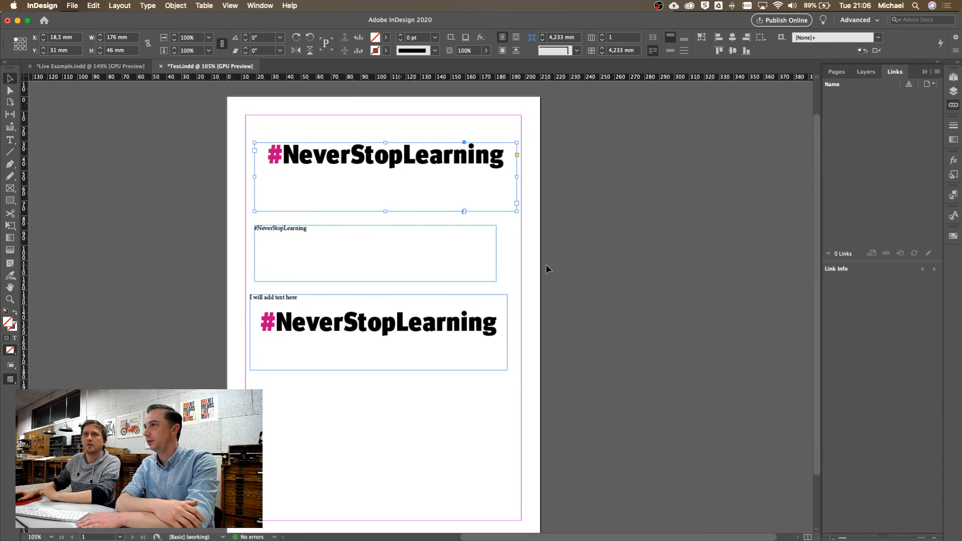
scroll(546, 264, down, 1)
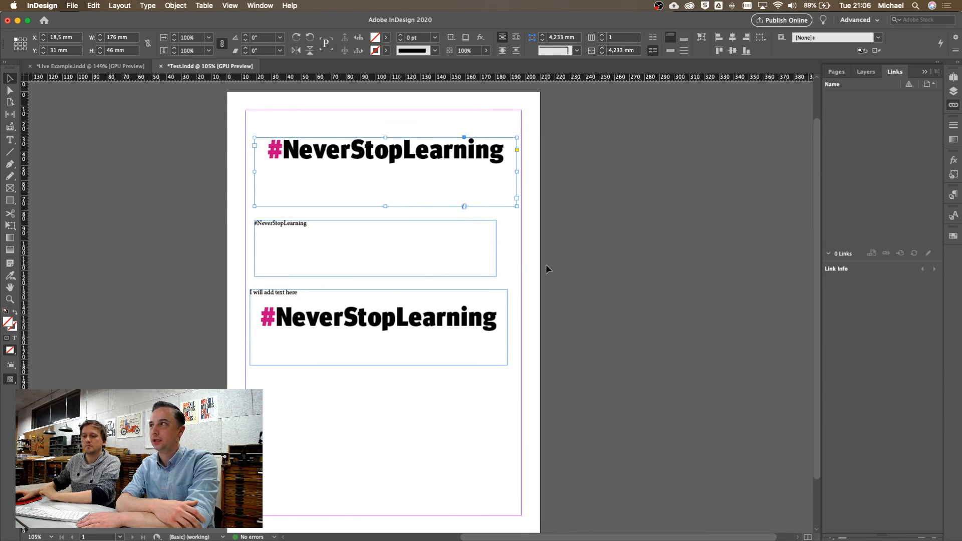